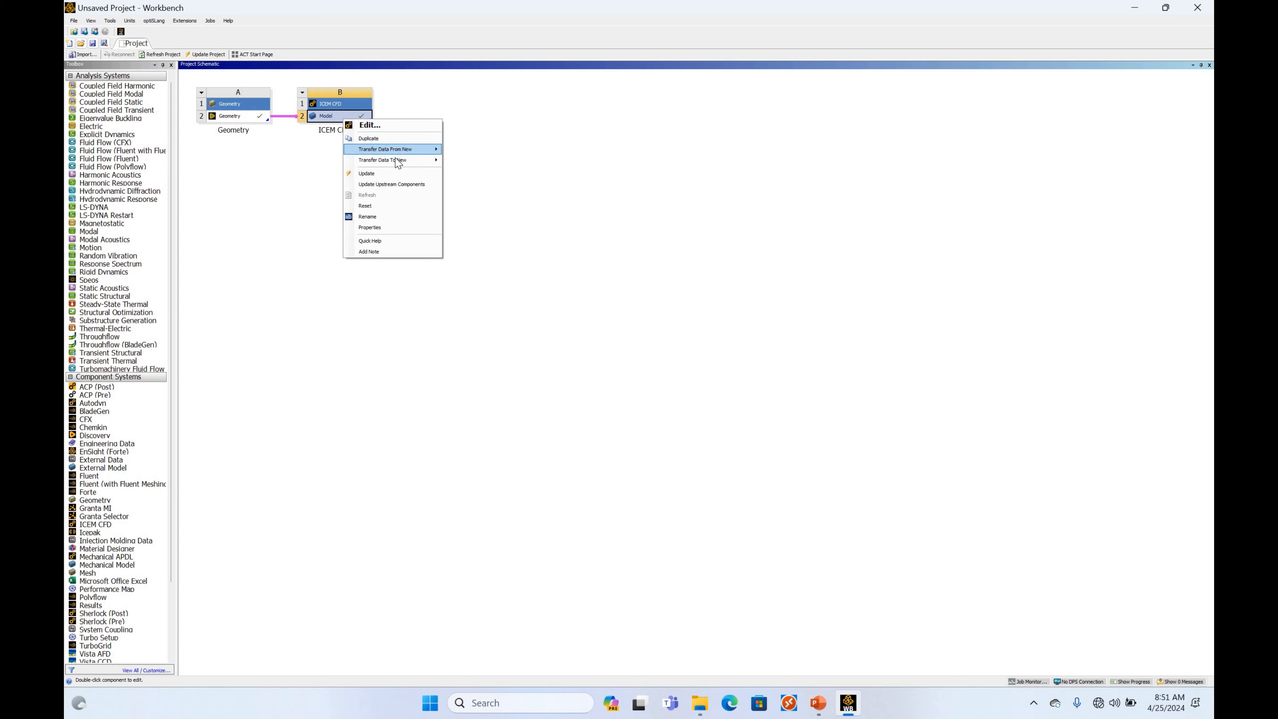
# Transfer the ICEM CFD model's data to a new Fluent system and open that system's Setup.
pyautogui.moveTo(398, 160)
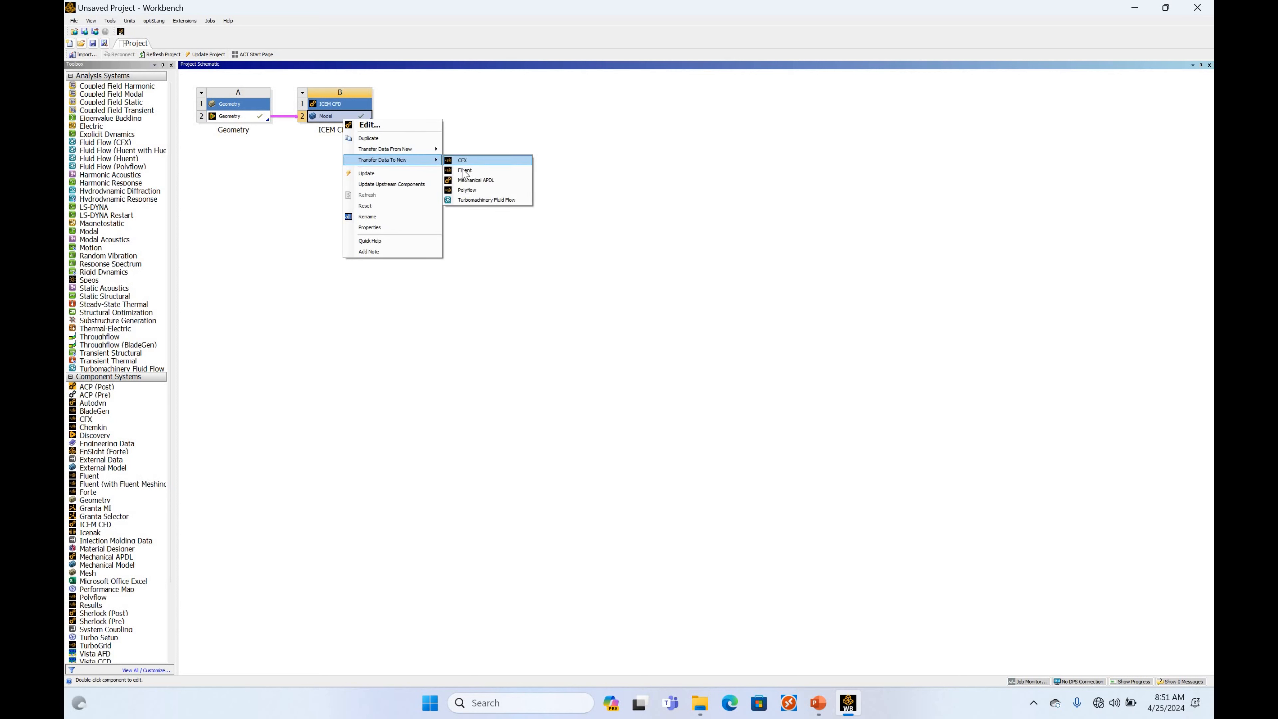
pyautogui.click(464, 171)
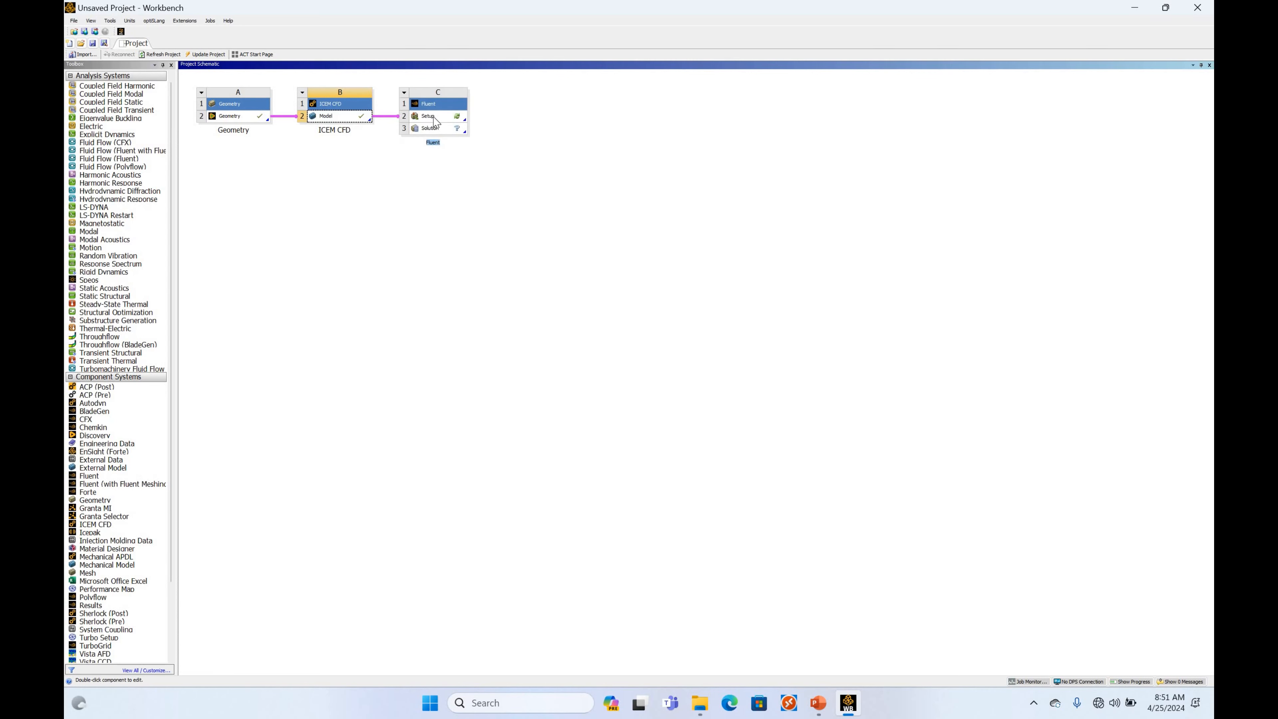
pyautogui.doubleClick(435, 119)
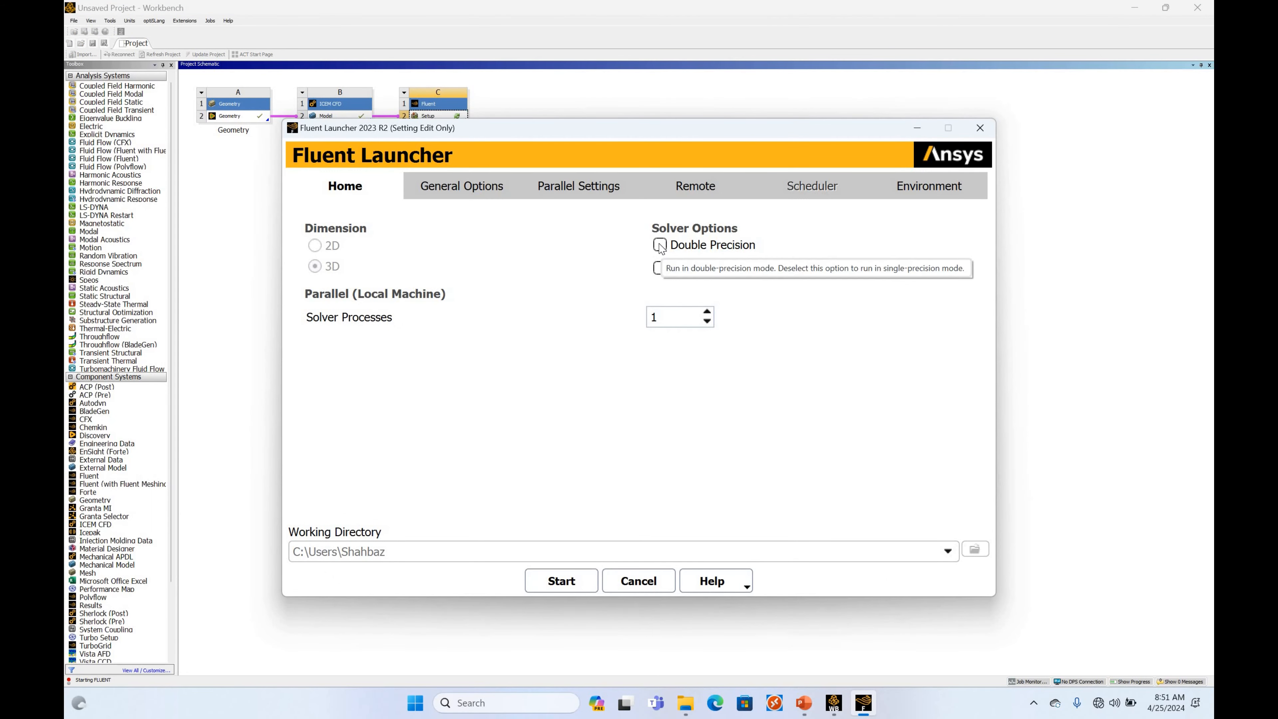
# Start Fluent in double precision with 20 solver processes and maximize its window.
pyautogui.click(660, 245)
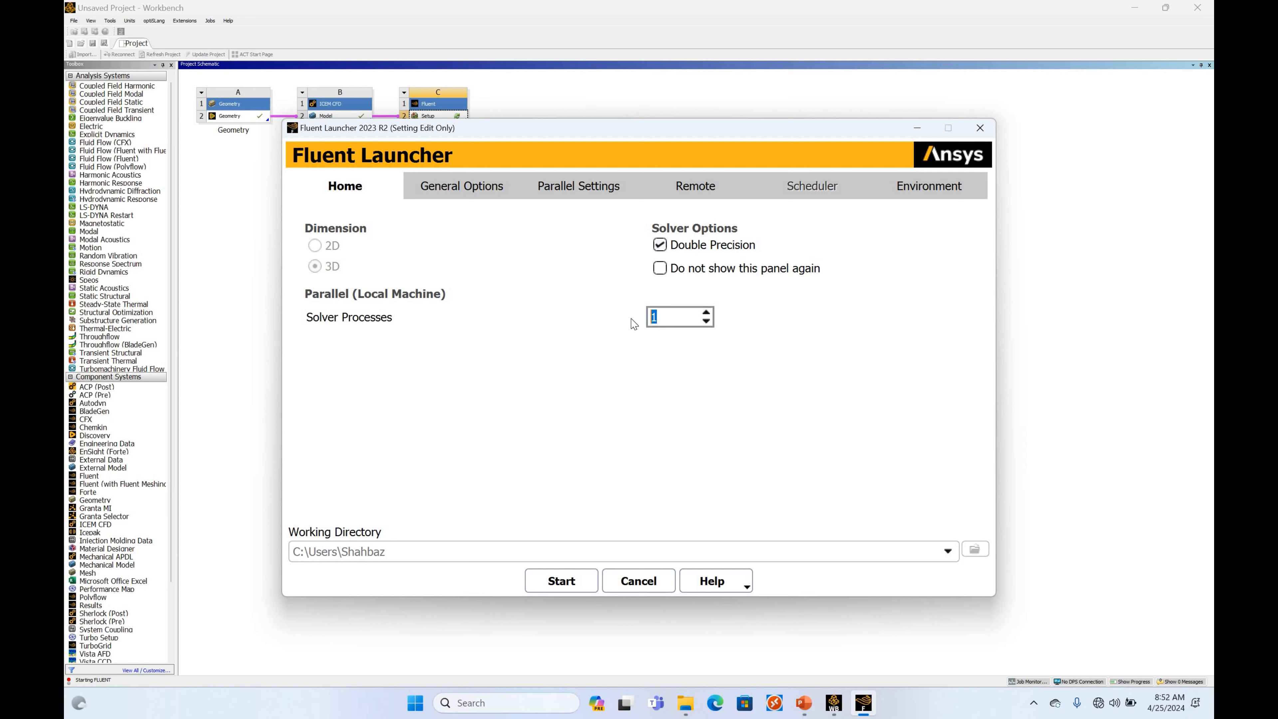
pyautogui.write('20')
pyautogui.click(557, 582)
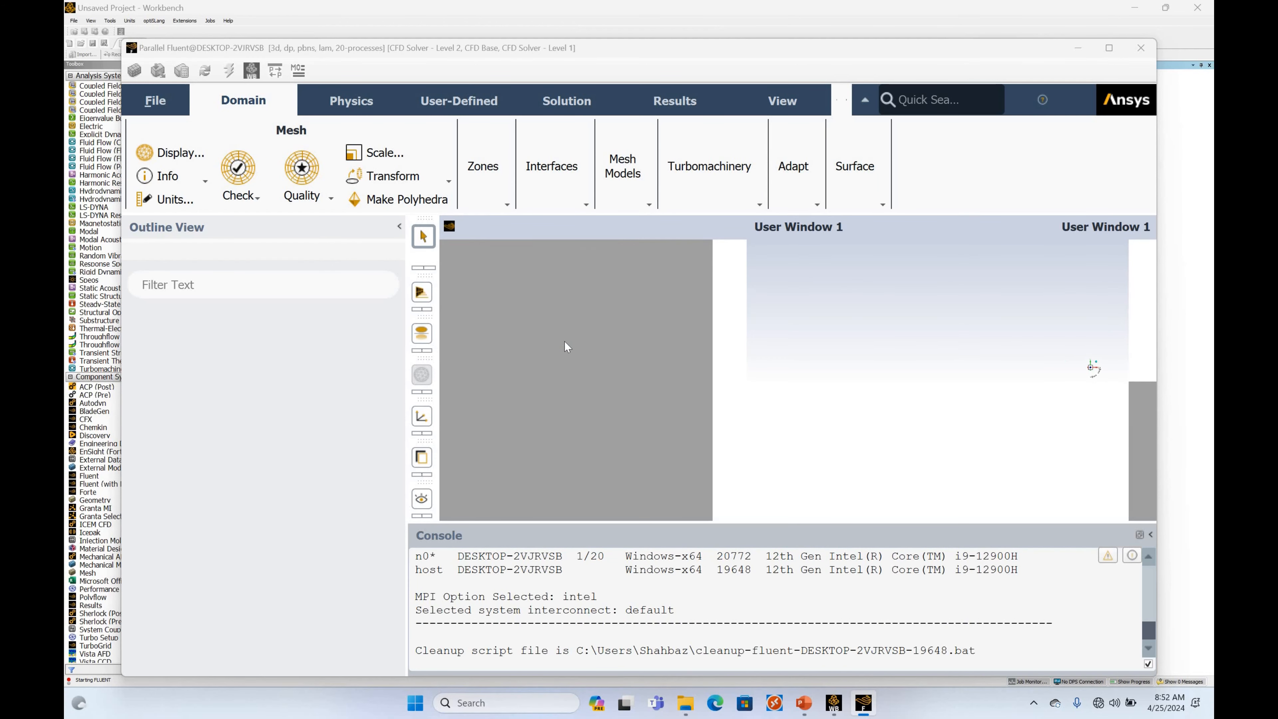
pyautogui.click(1106, 49)
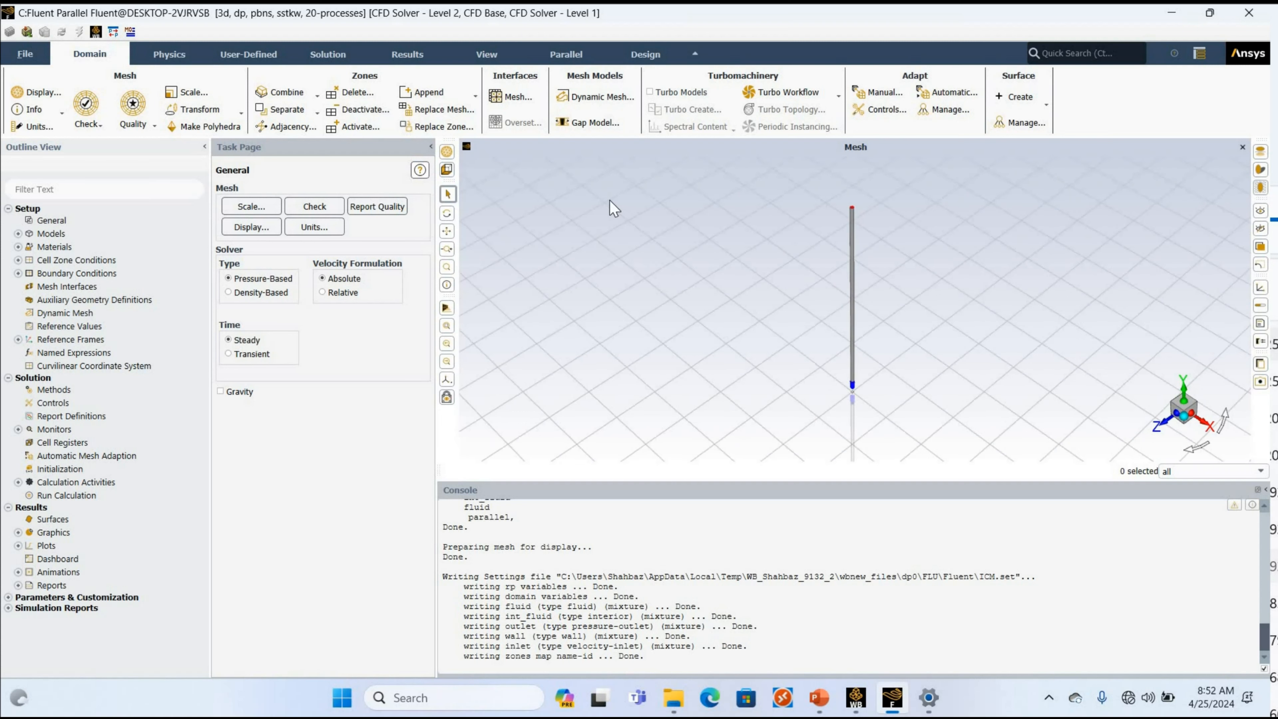
# Set the view length unit for the mesh scale to mm and close the scaling dialog.
pyautogui.click(257, 211)
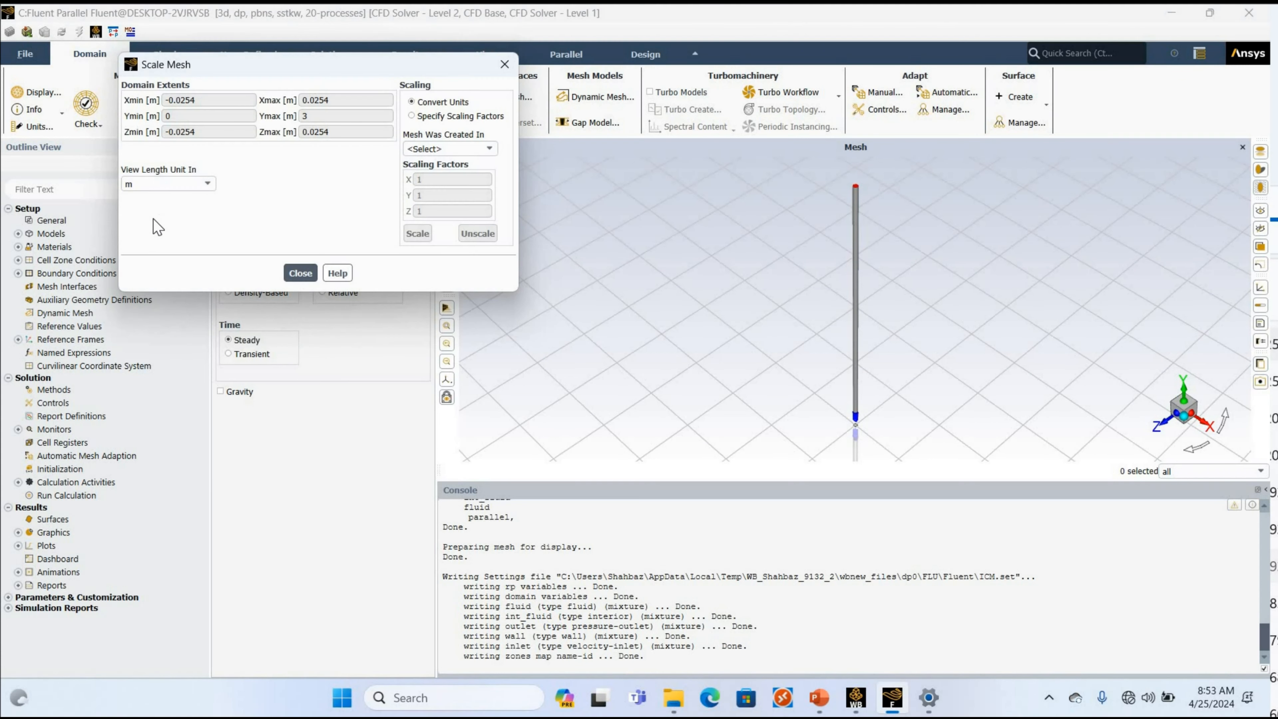
pyautogui.click(166, 185)
pyautogui.click(153, 218)
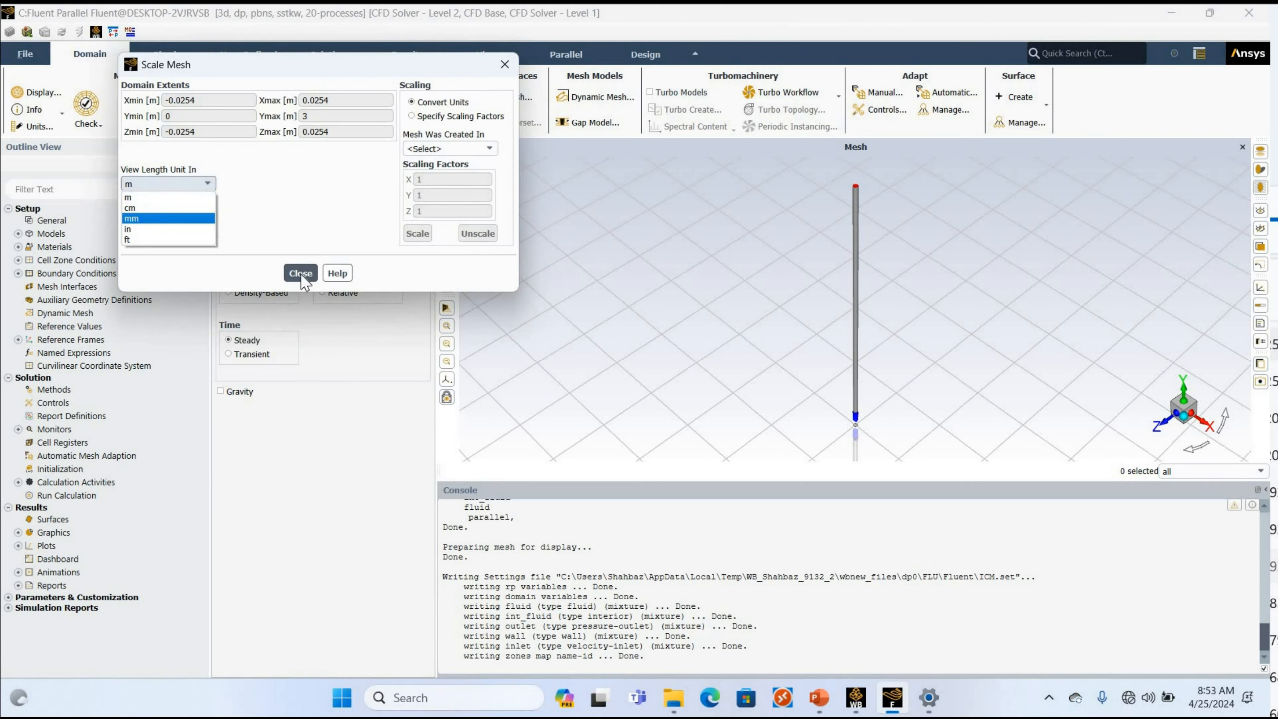
pyautogui.press('Escape')
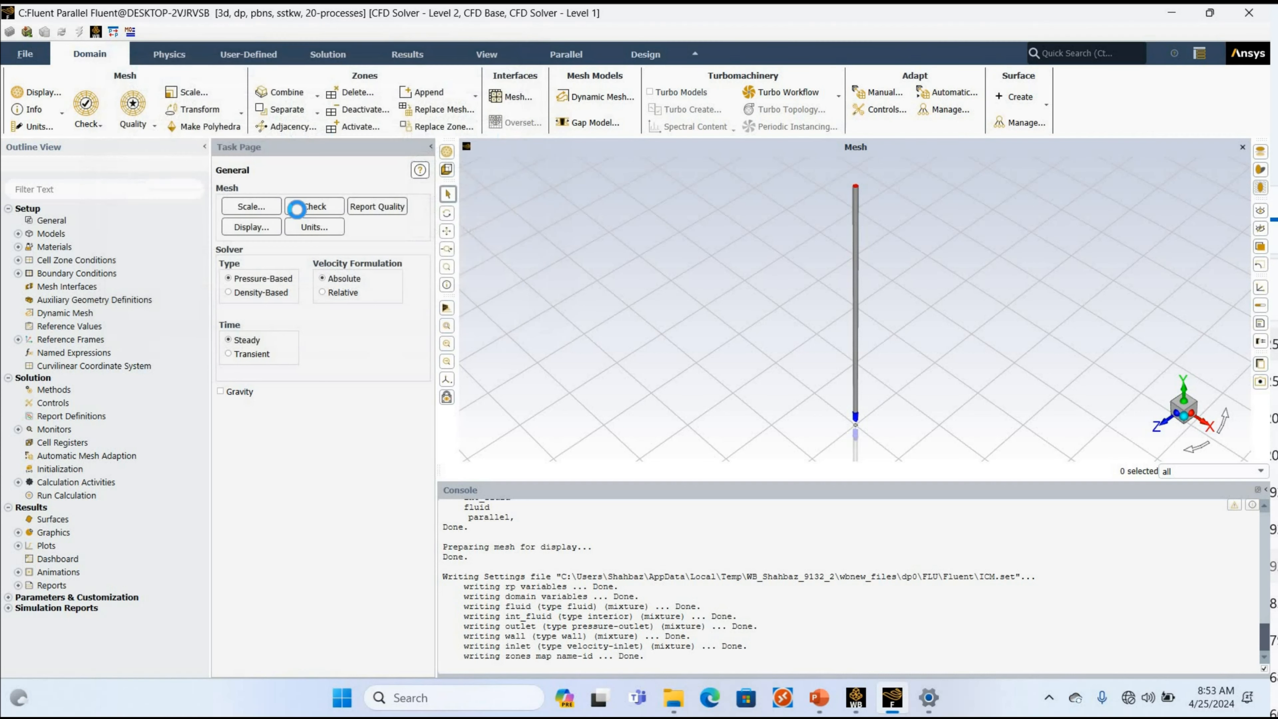
# Run a mesh check and review the mesh display settings for the inlet, outlet and wall surfaces.
pyautogui.click(296, 209)
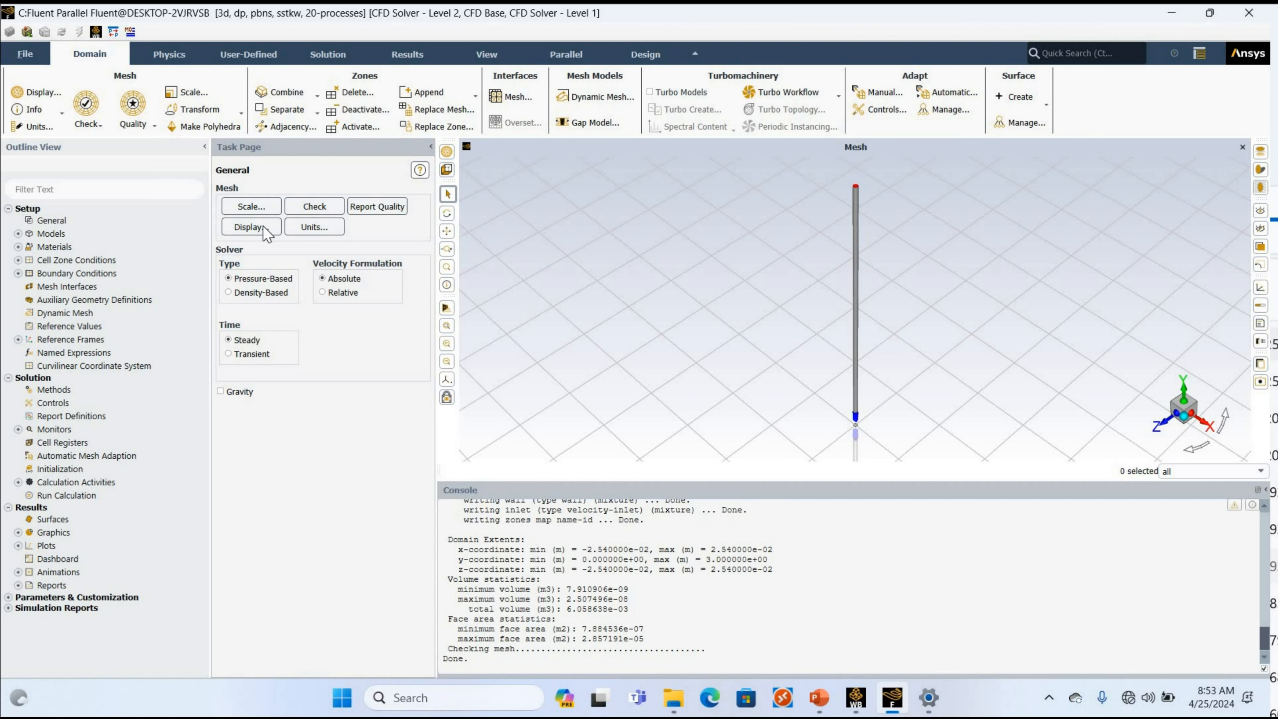
pyautogui.click(251, 227)
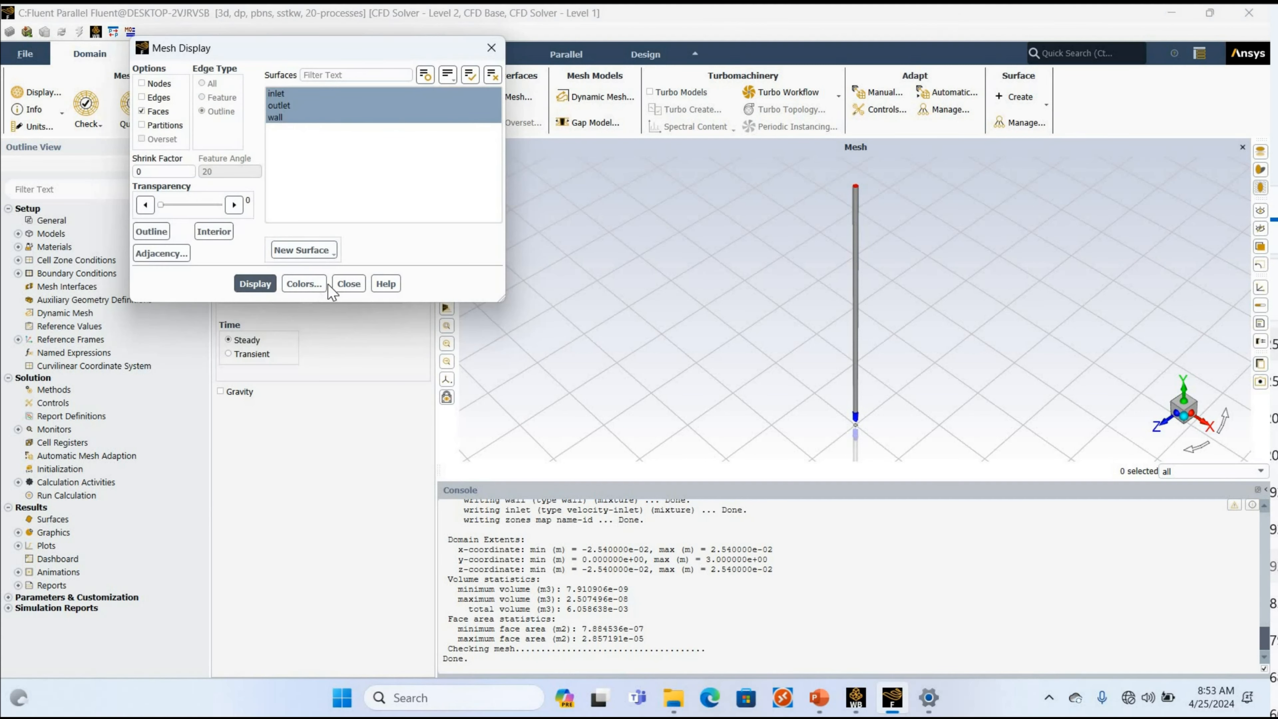
pyautogui.click(349, 284)
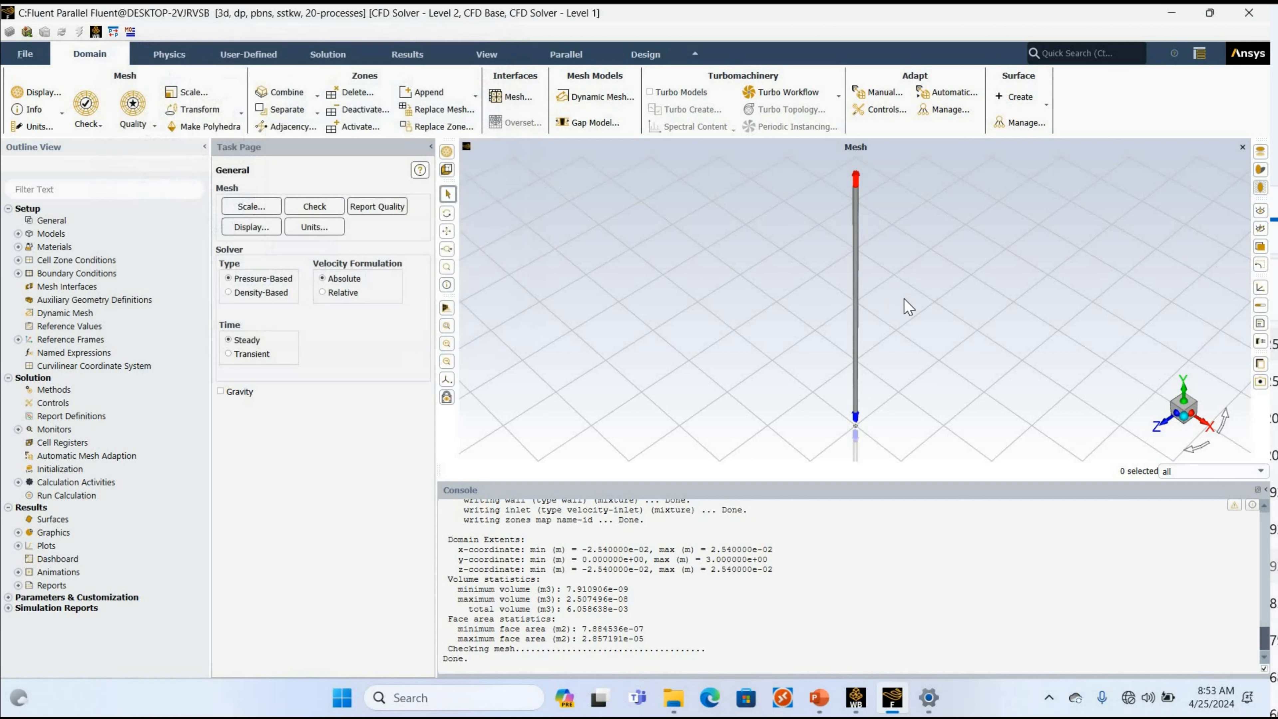
# Enable gravity and set the Y gravitational acceleration to -9.8 m/s².
pyautogui.click(241, 391)
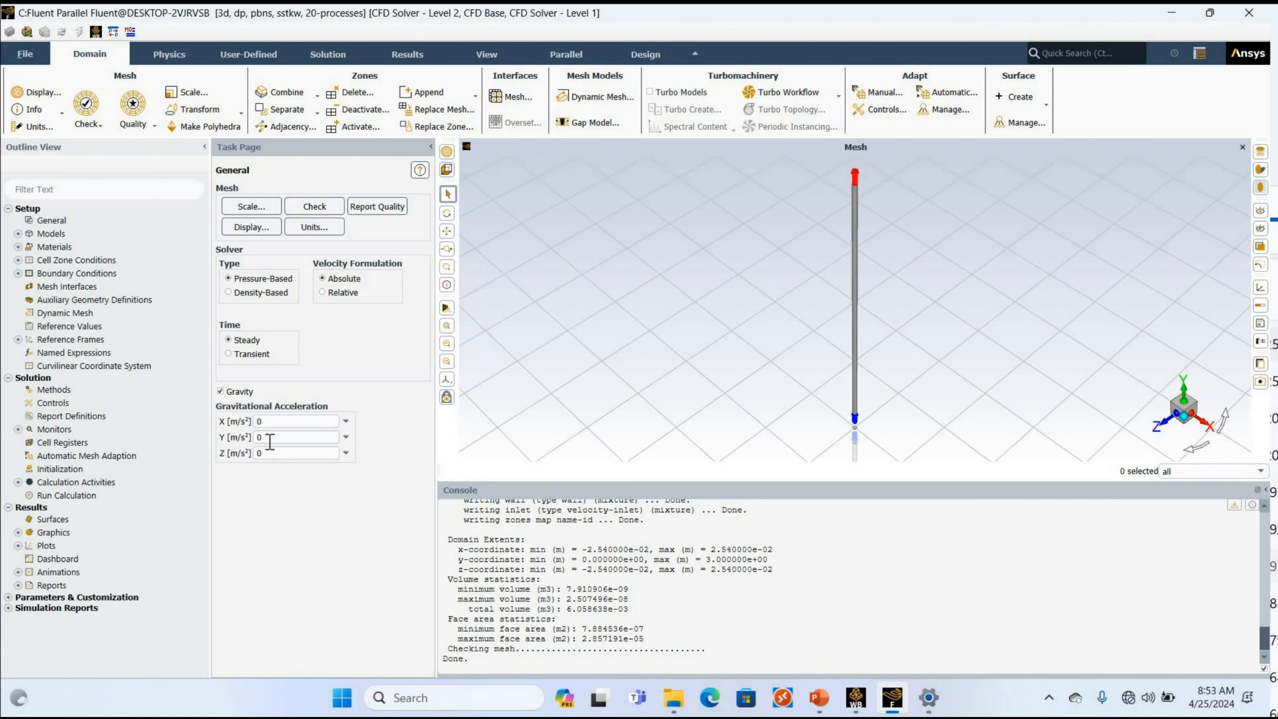
pyautogui.click(271, 438)
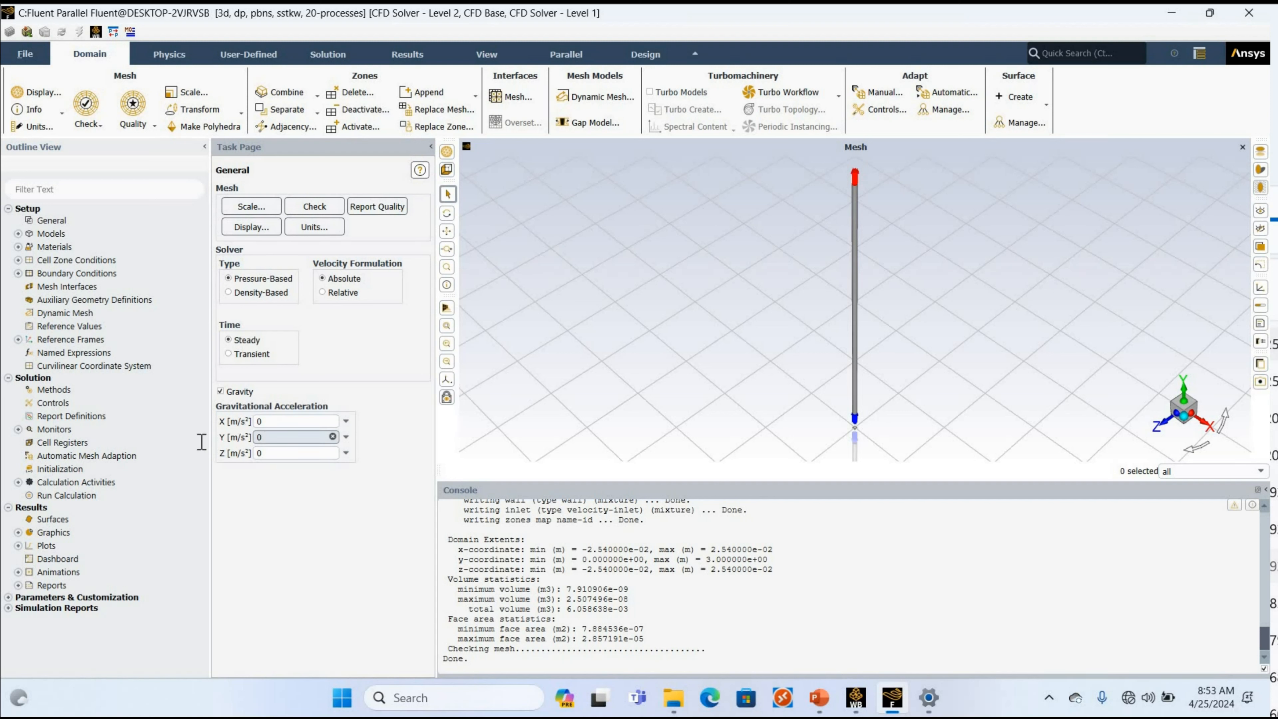
pyautogui.moveTo(270, 438); pyautogui.dragTo(202, 436)
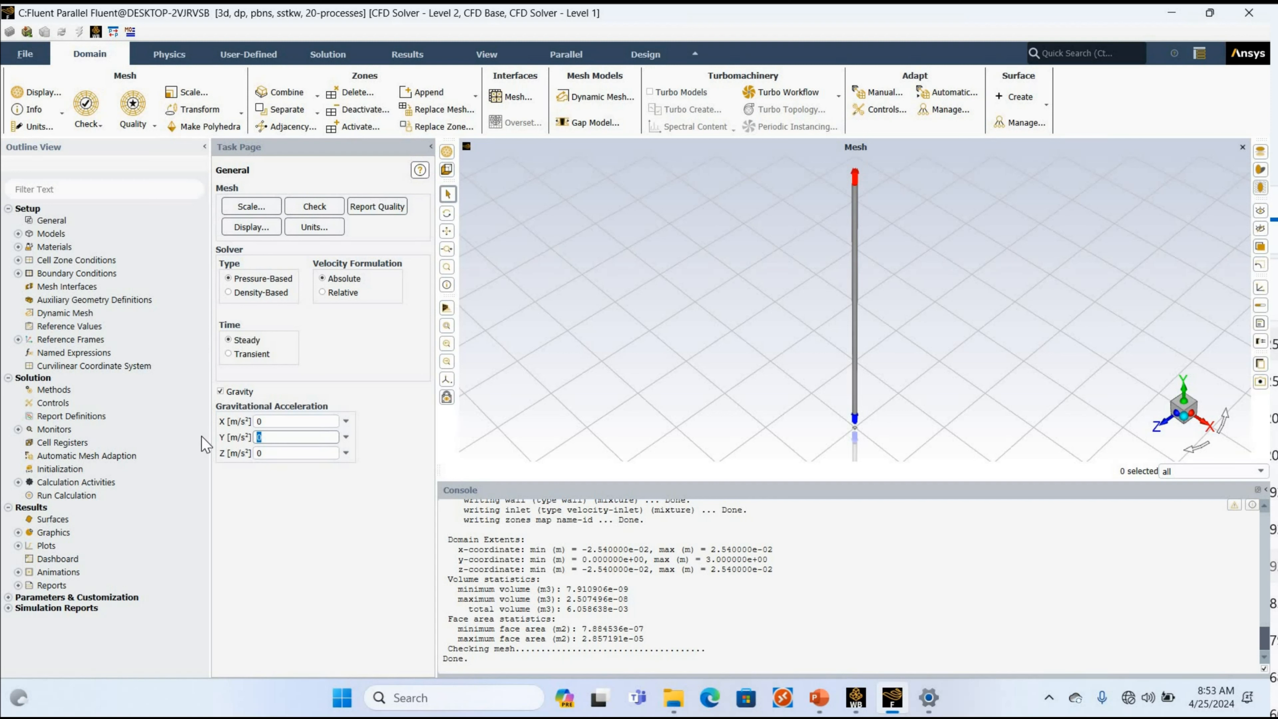
pyautogui.write('-9.8')
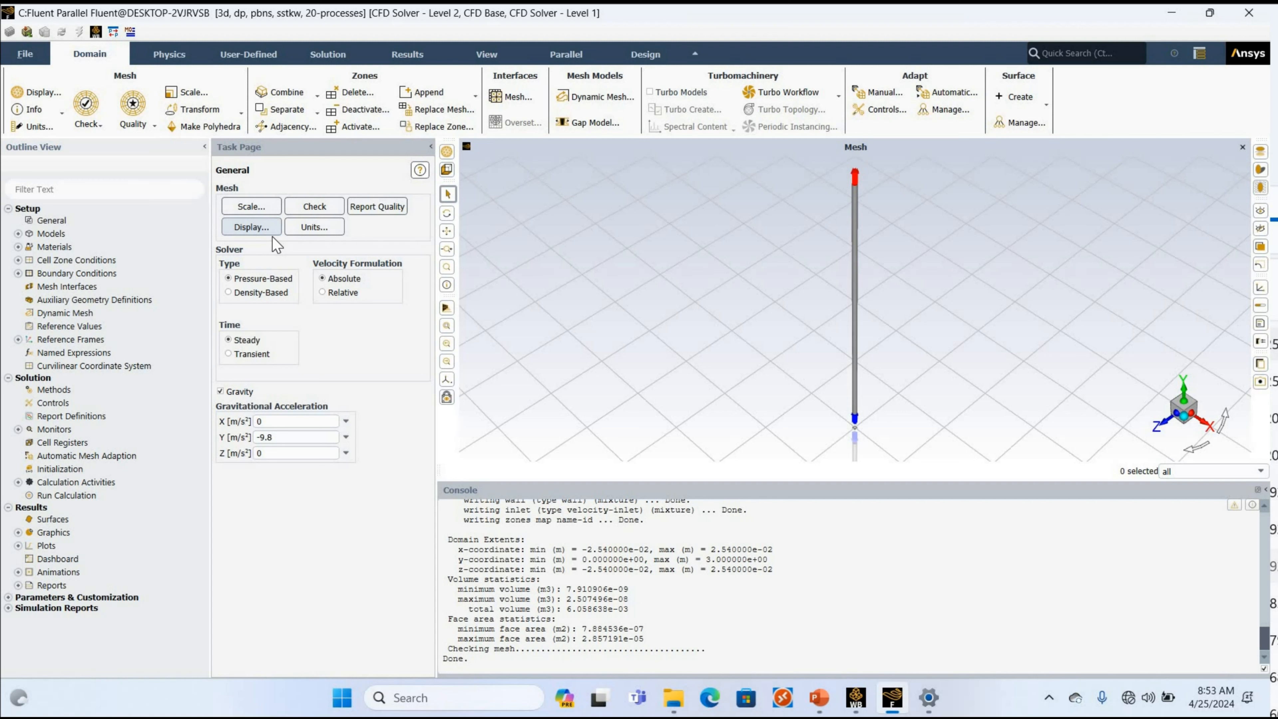
# Apply the Eulerian multiphase model with two phases and implicit formulation, check the phase list, and close the dialog.
pyautogui.click(18, 234)
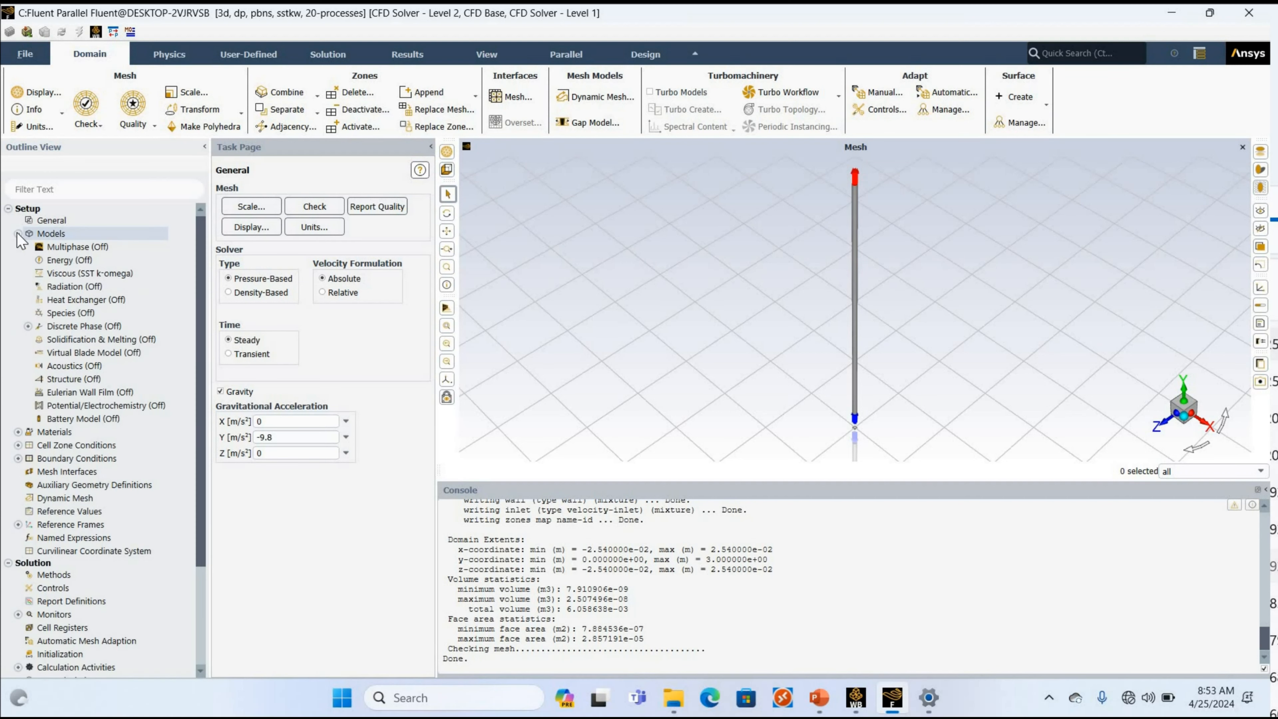
pyautogui.click(88, 247)
pyautogui.doubleClick(87, 246)
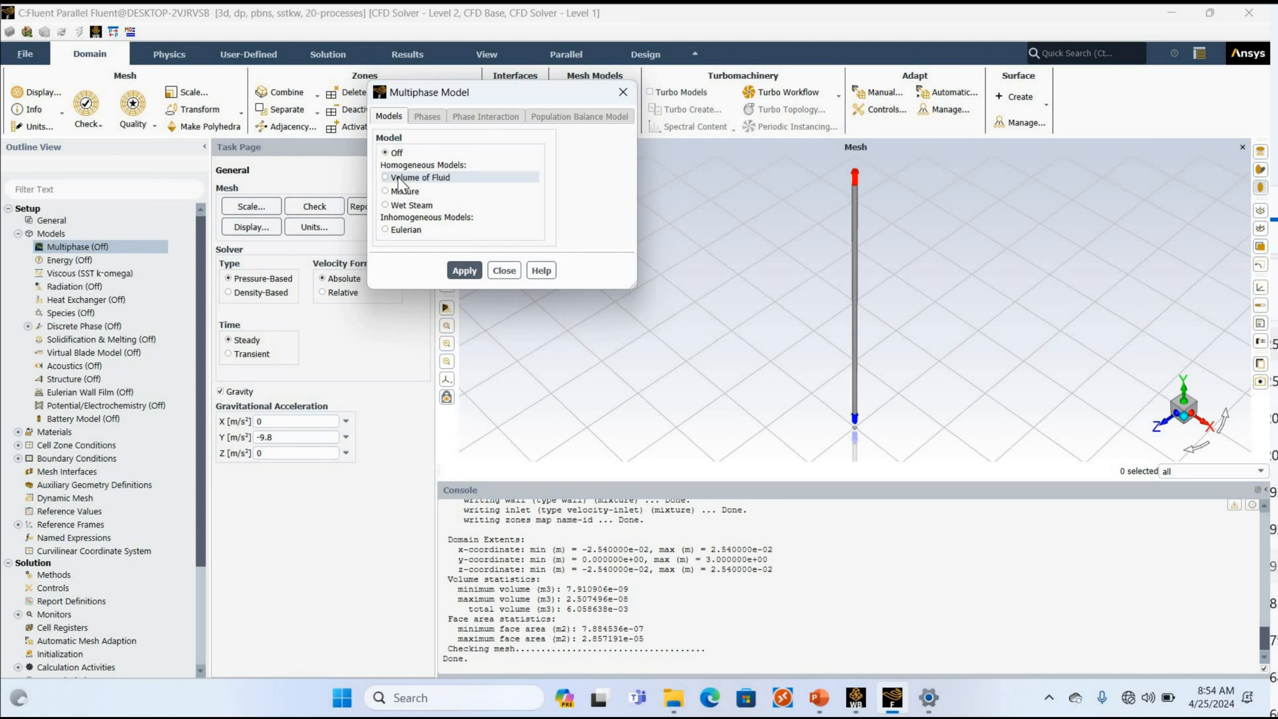
pyautogui.click(399, 236)
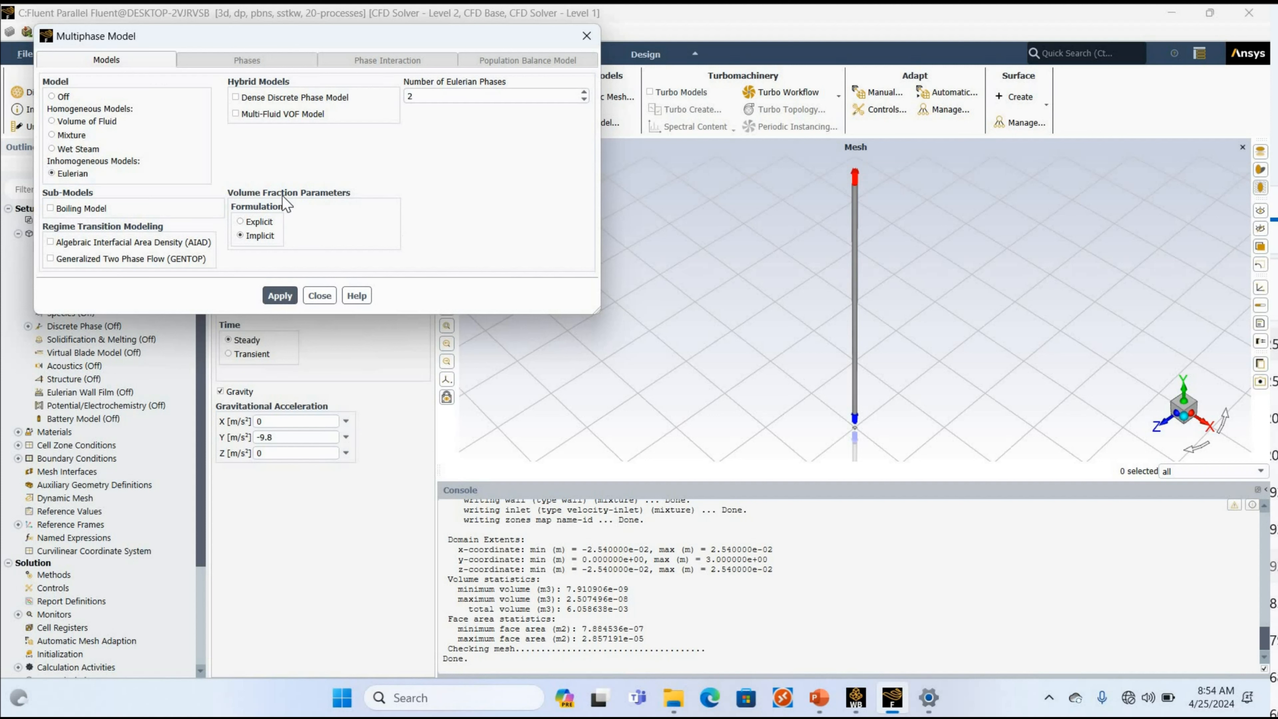
pyautogui.click(281, 296)
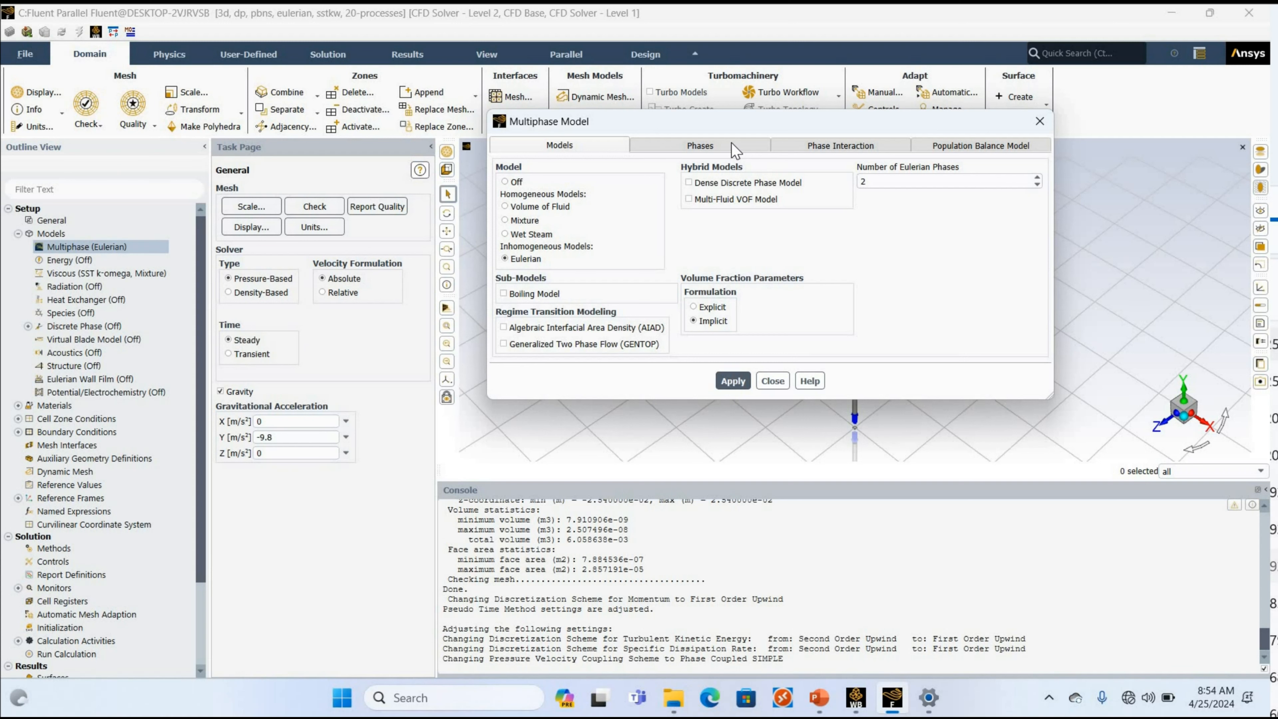
pyautogui.click(701, 146)
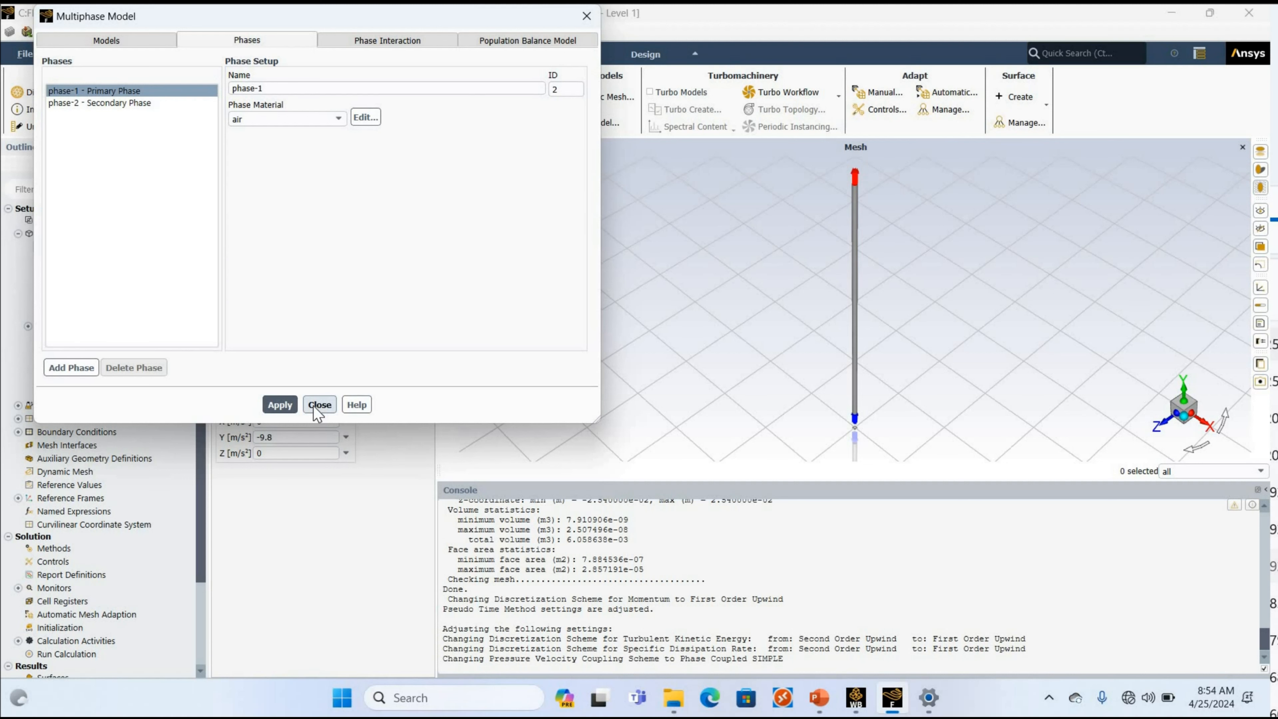
pyautogui.click(319, 405)
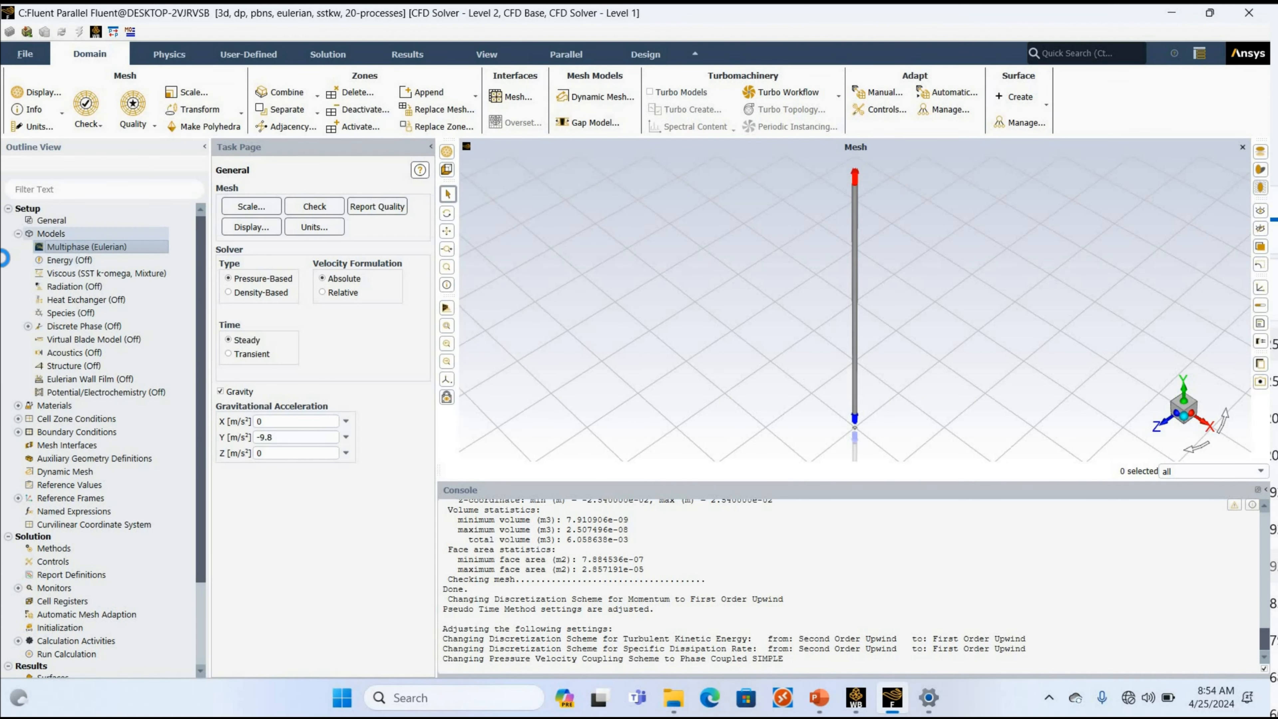
# Add water-liquid (h2o<l>) to the fluid materials from the Fluent database.
pyautogui.click(18, 233)
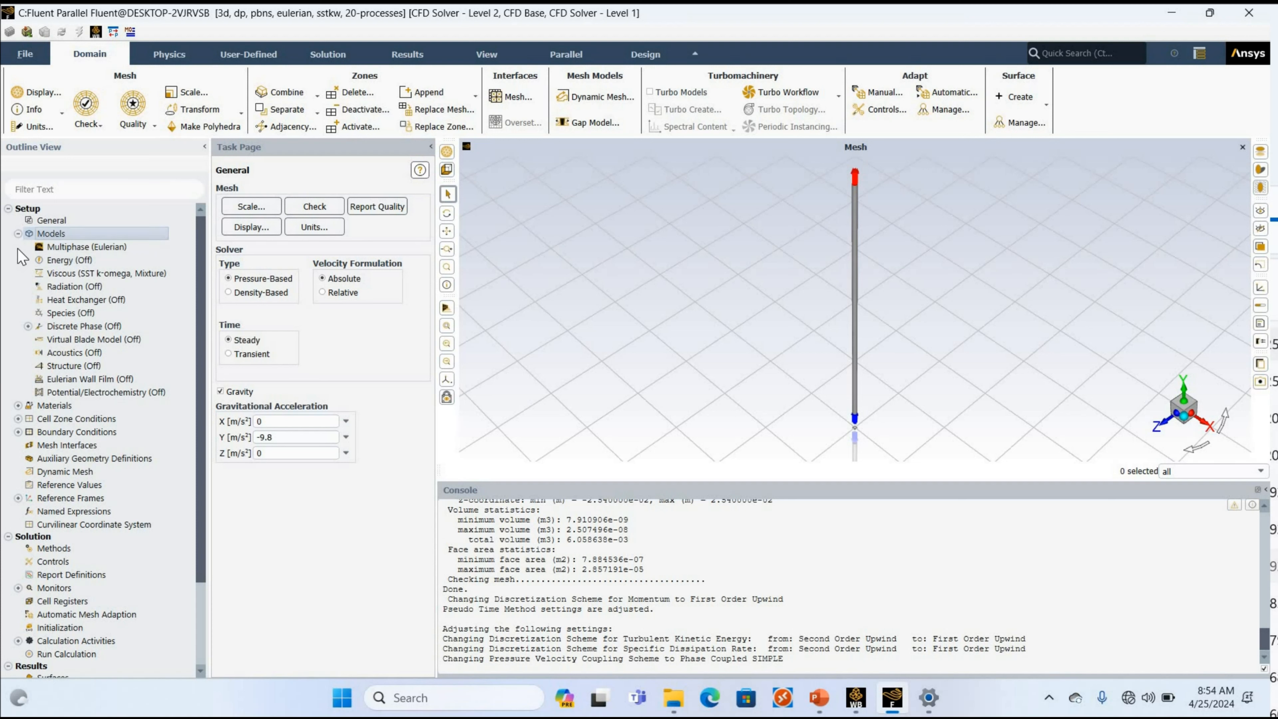
pyautogui.click(18, 247)
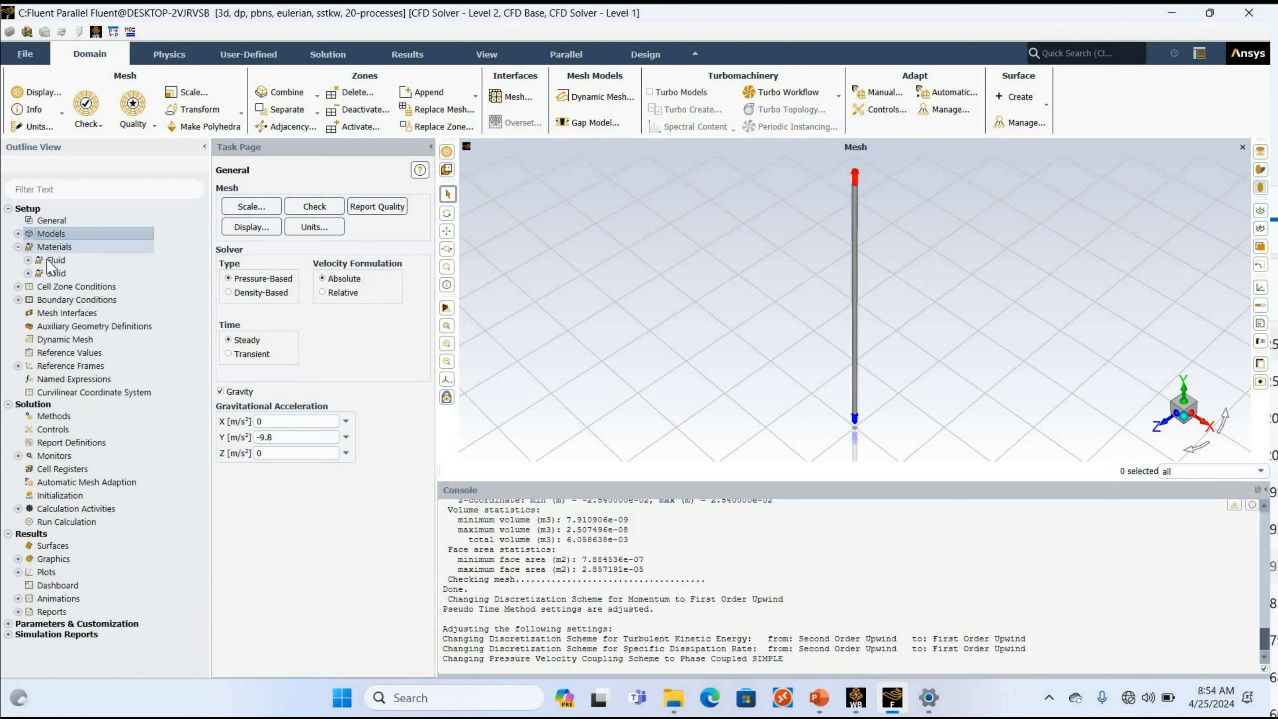
pyautogui.click(28, 260)
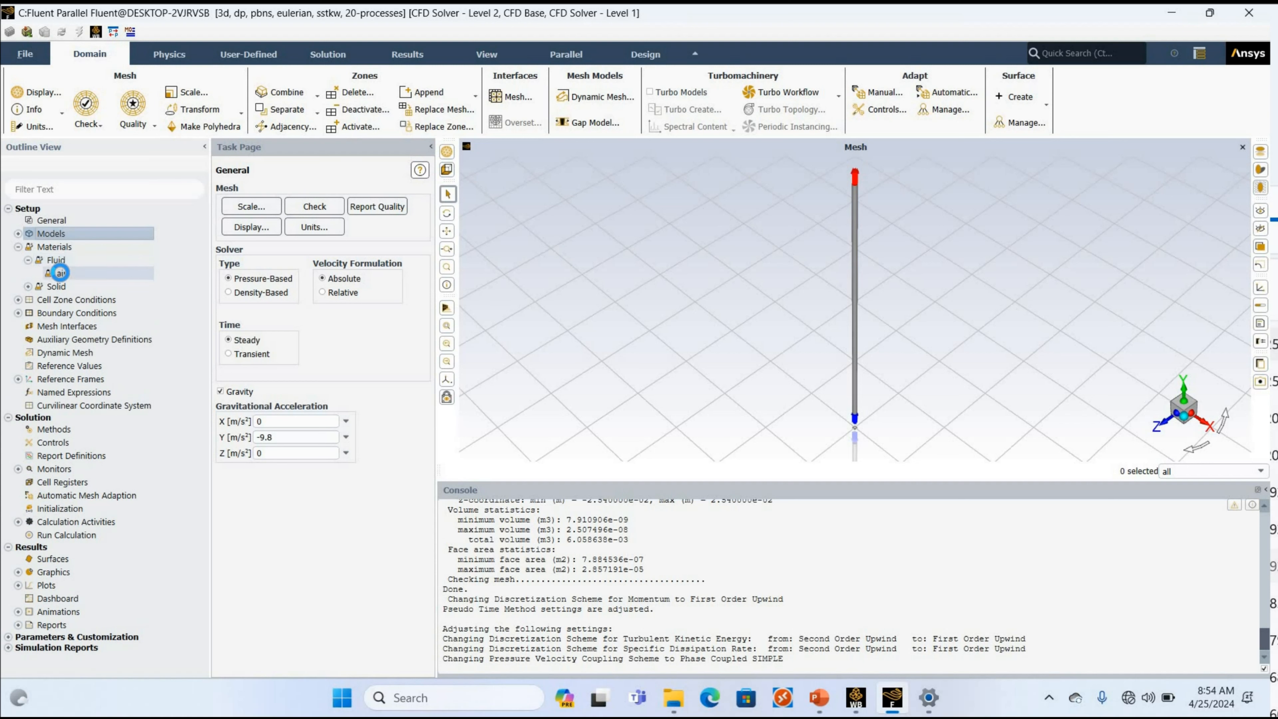
pyautogui.click(61, 273)
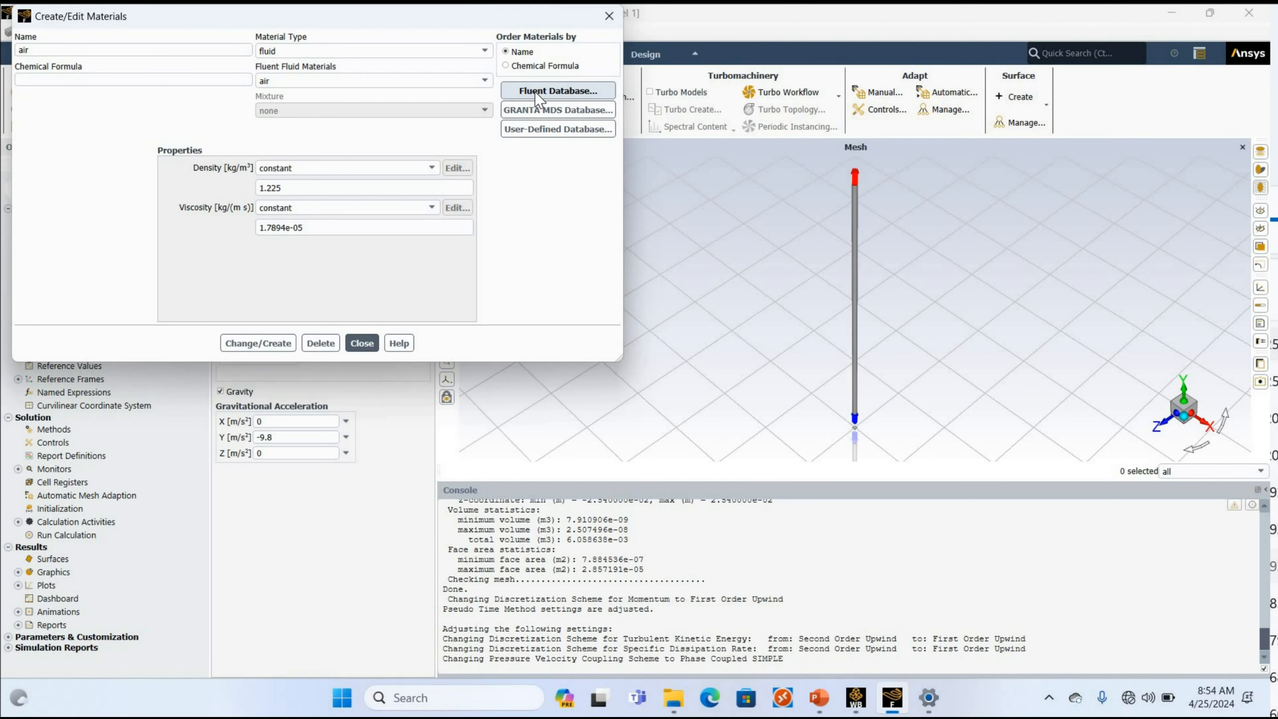
pyautogui.click(539, 92)
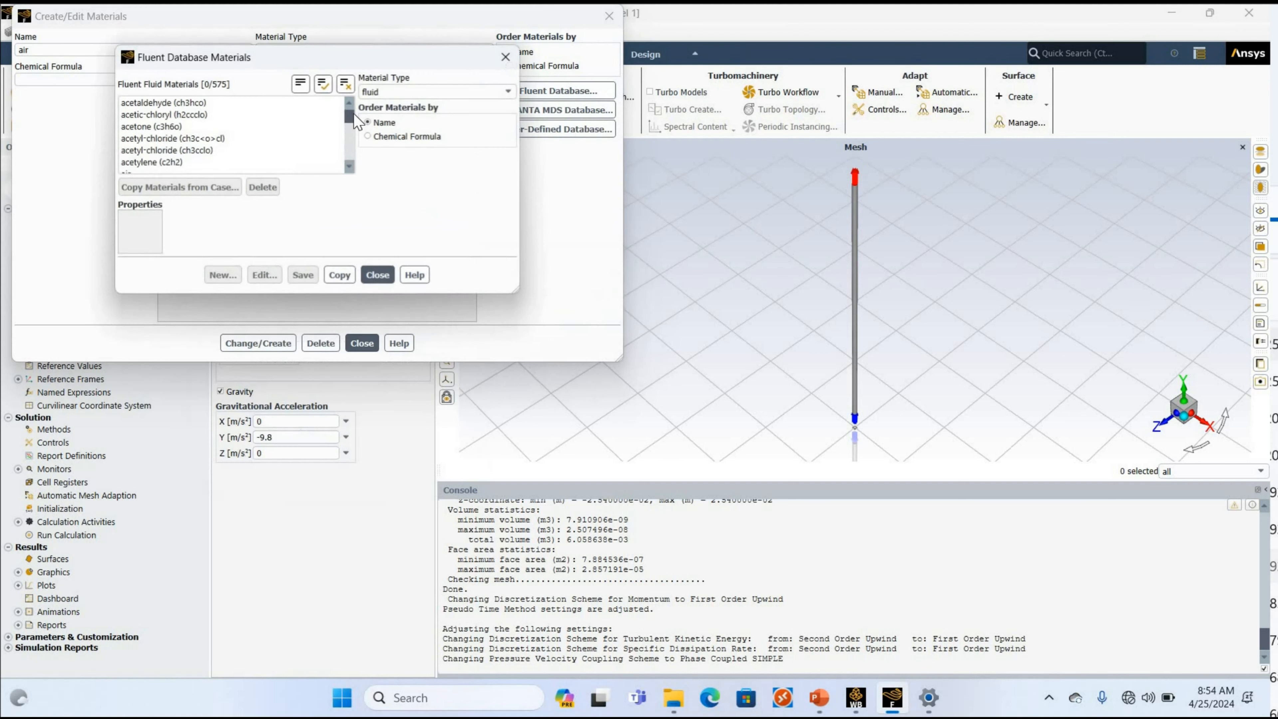
pyautogui.scroll(-20, 176, 141)
pyautogui.click(176, 141)
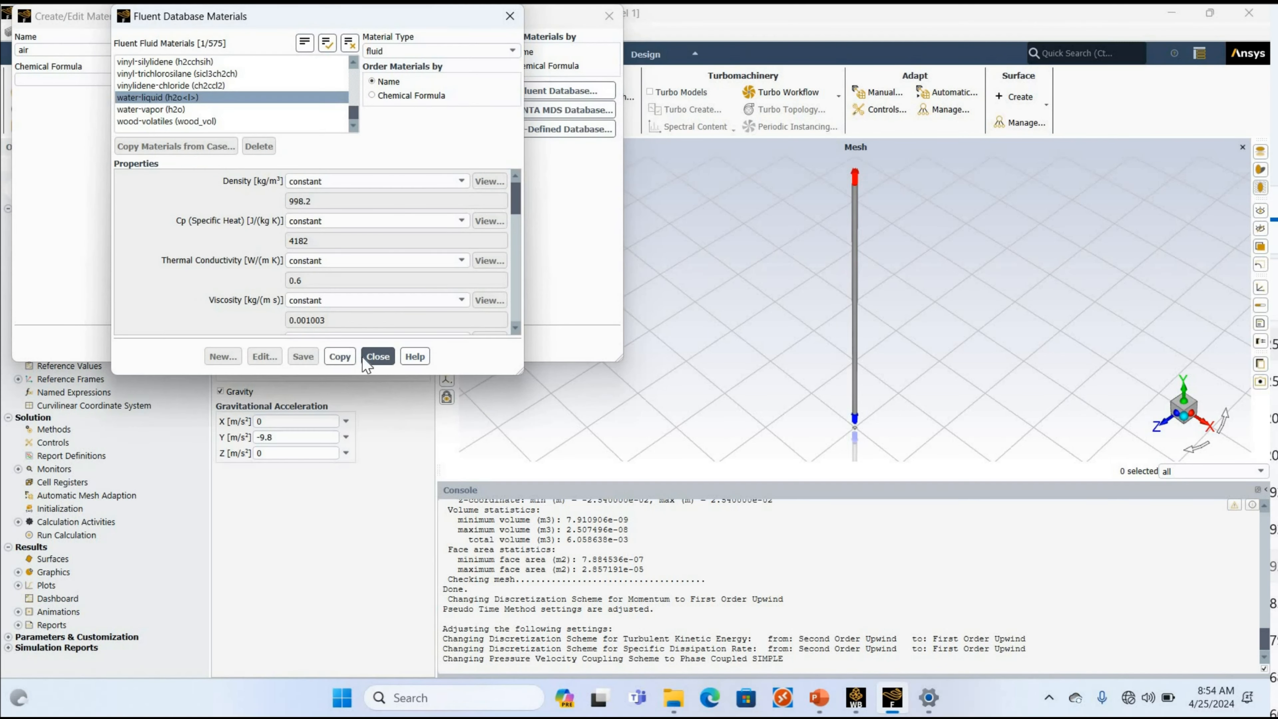
pyautogui.click(377, 357)
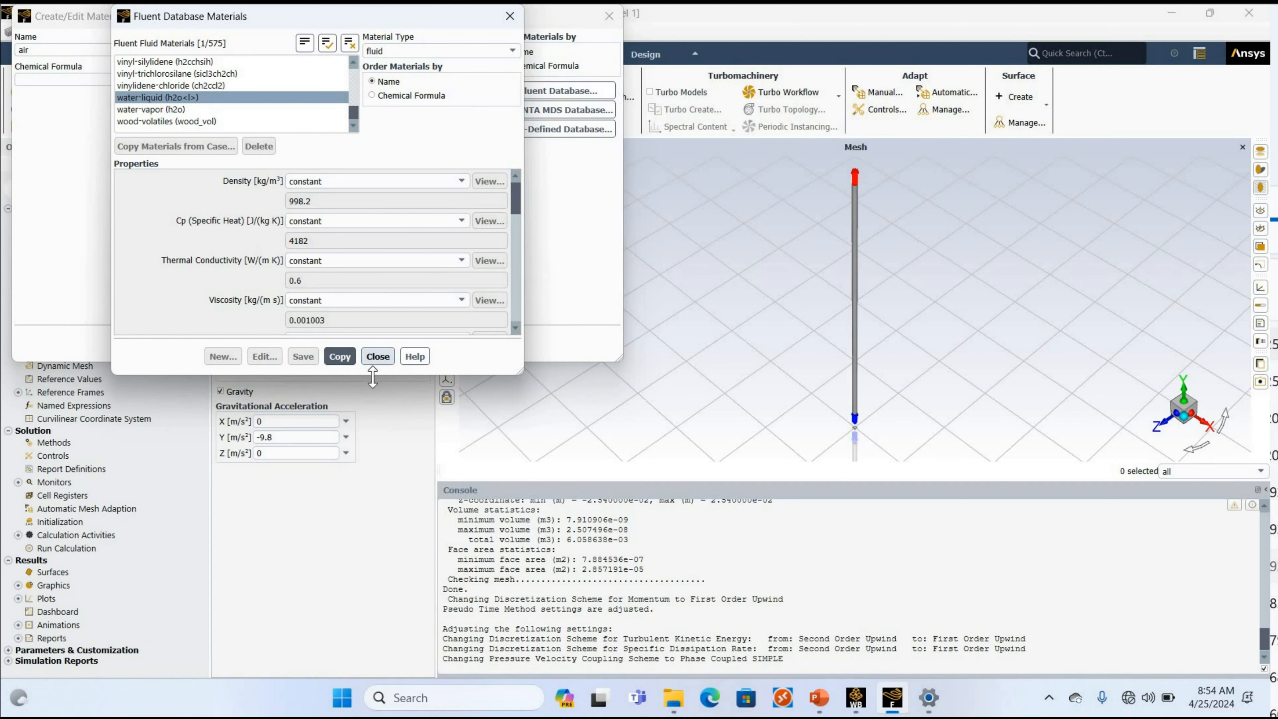
pyautogui.click(361, 345)
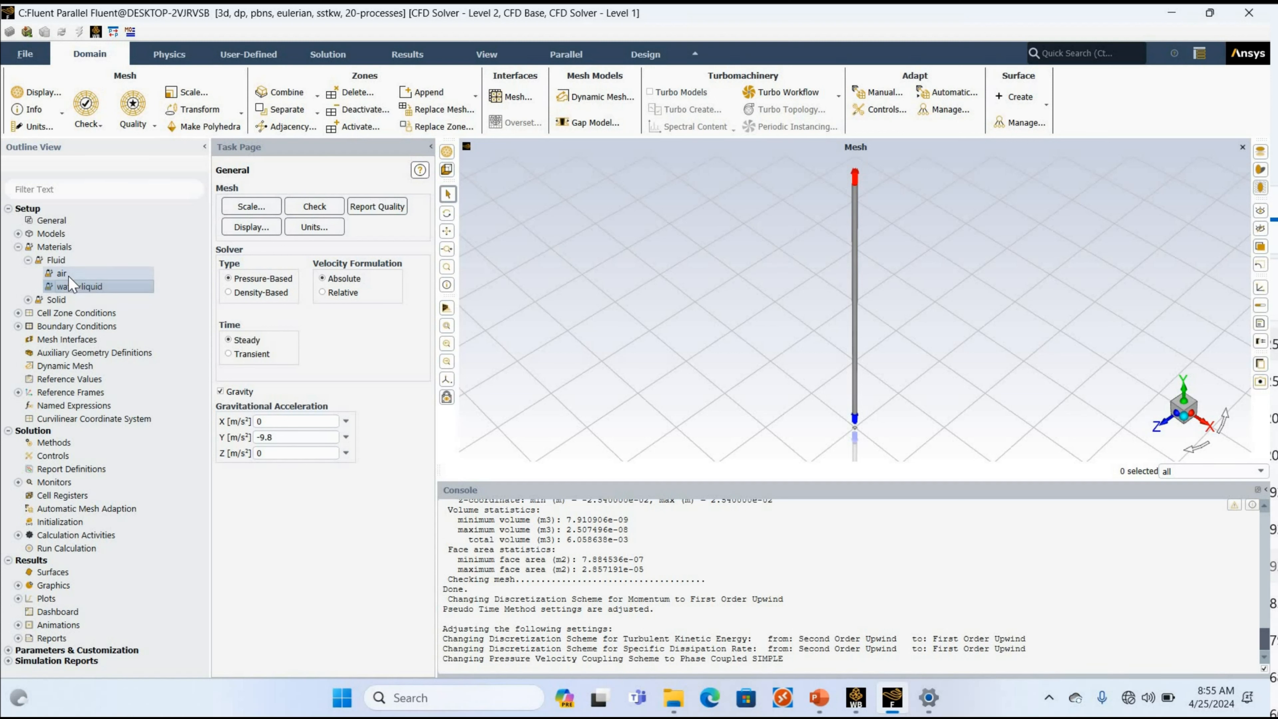
# Assign water-liquid as the material of the primary phase, phase-1, in the multiphase model and apply it.
pyautogui.click(18, 234)
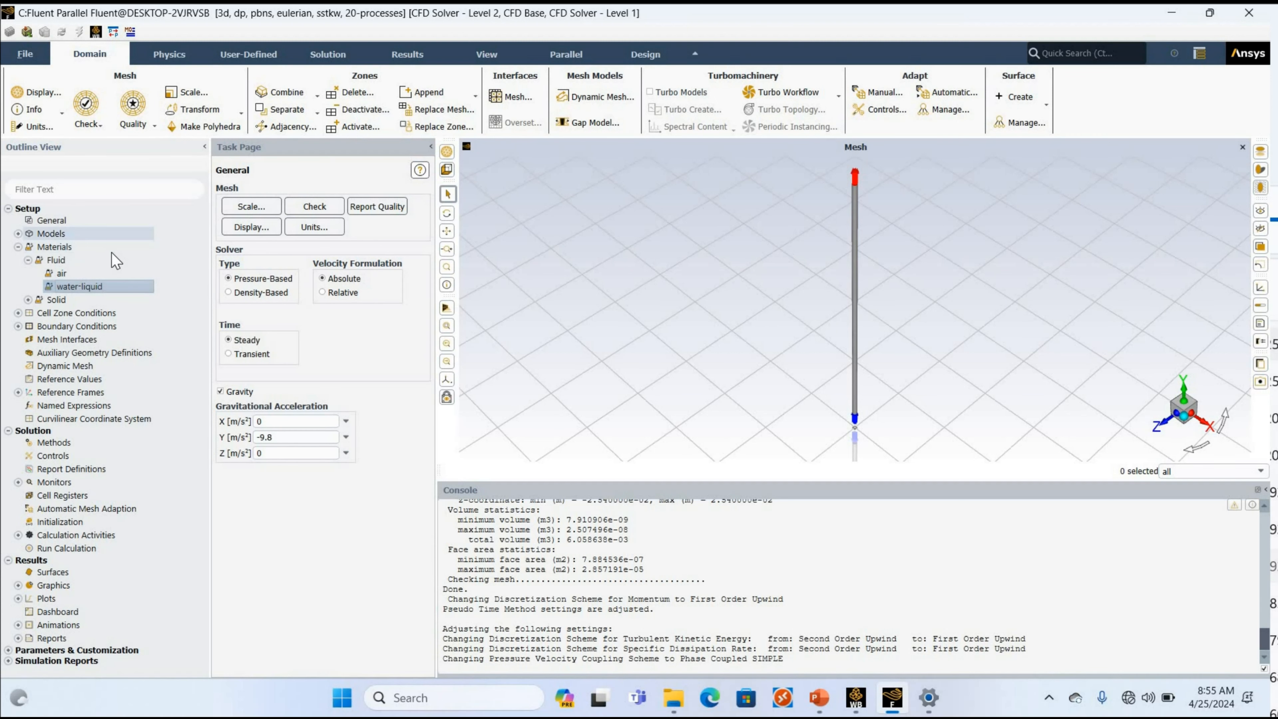
pyautogui.click(111, 252)
pyautogui.doubleClick(111, 251)
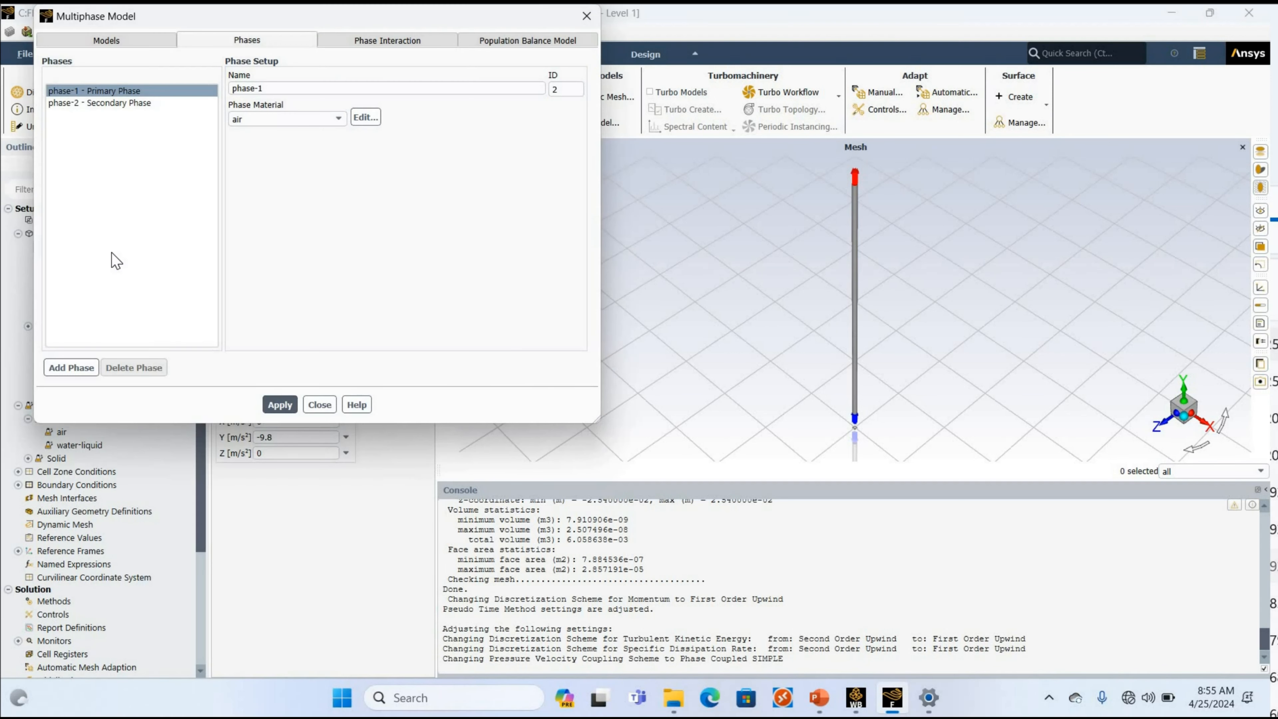
pyautogui.click(274, 119)
pyautogui.click(275, 405)
# Enable interfacial area concentration for the secondary phase, phase-2, with air as its material and a sauter-mean diameter.
pyautogui.click(123, 105)
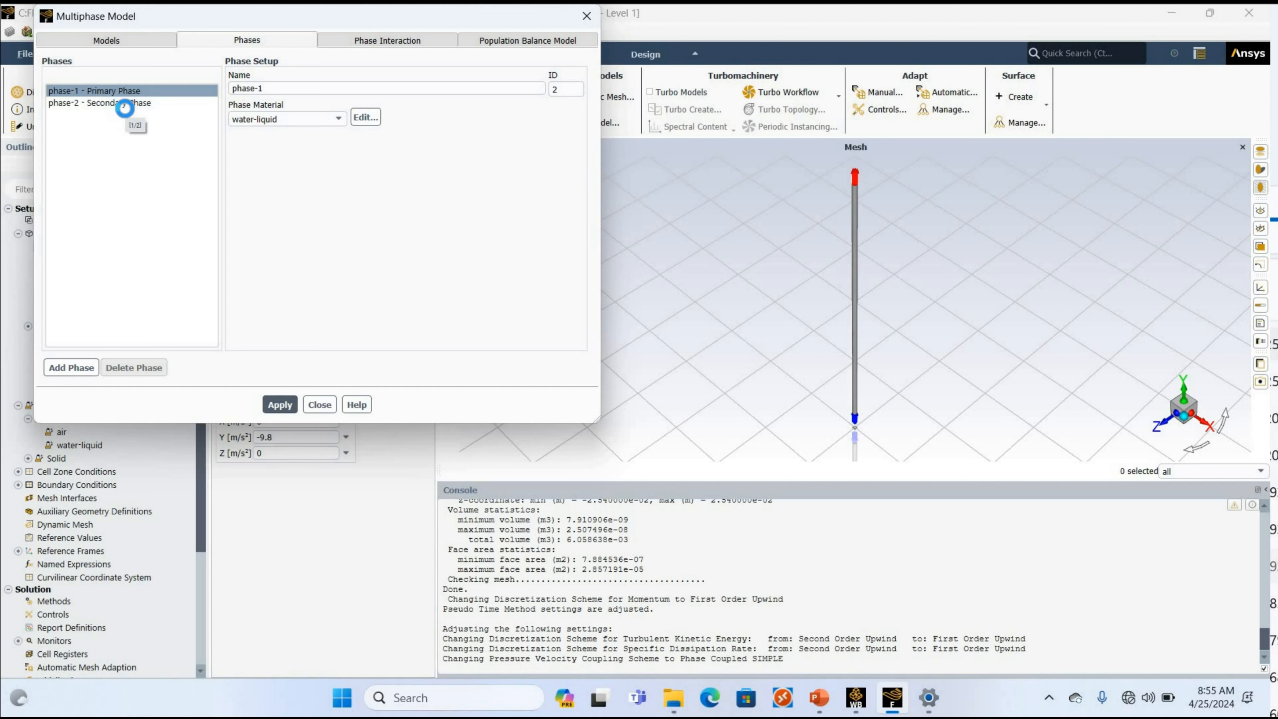
pyautogui.click(125, 107)
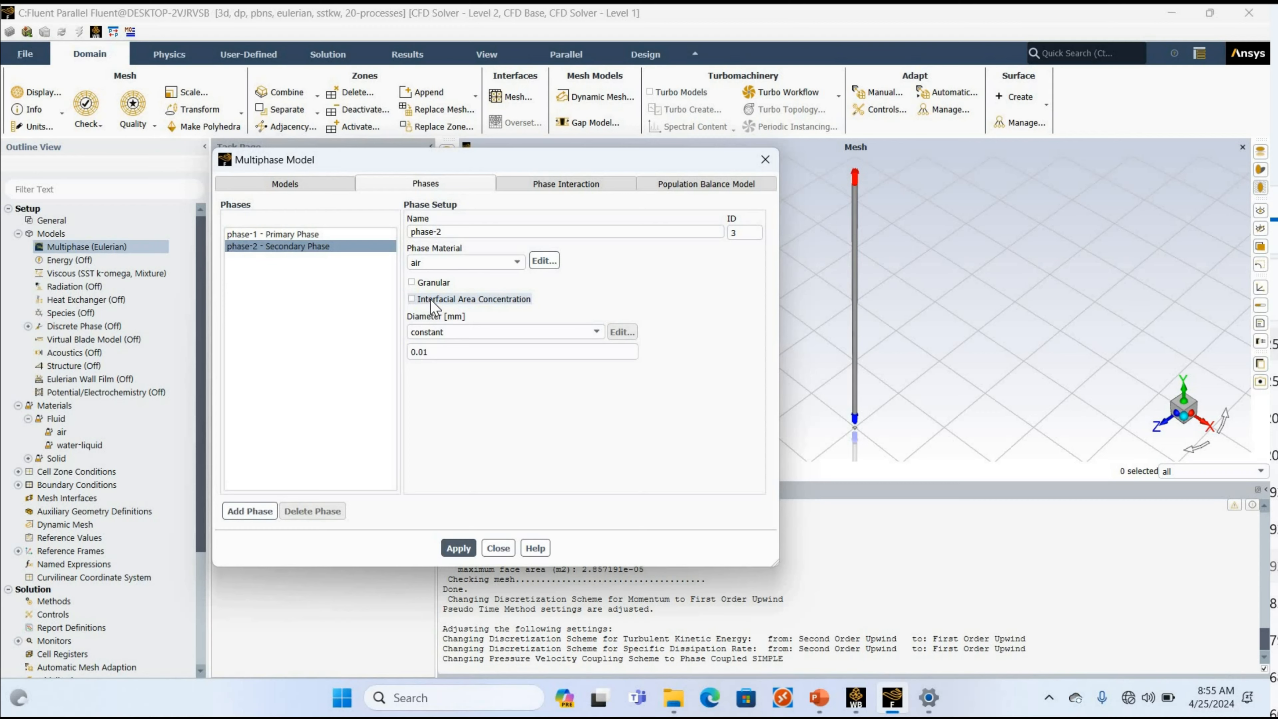
pyautogui.click(431, 302)
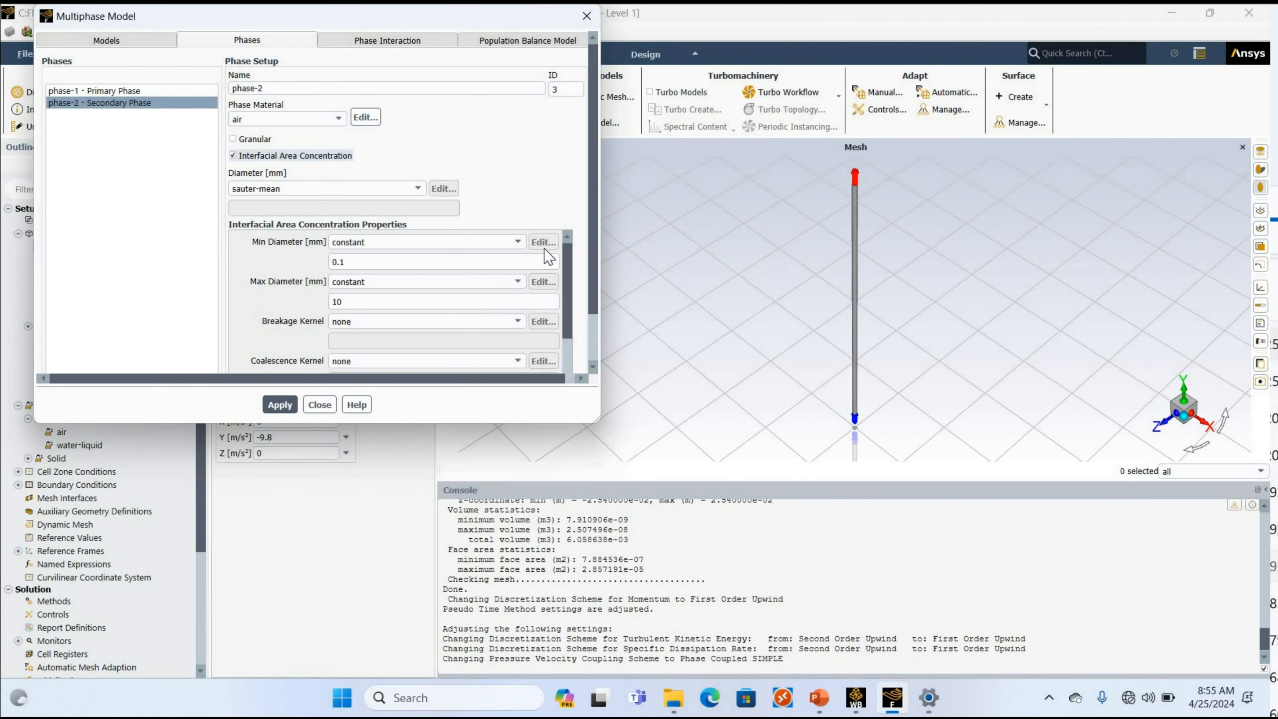
pyautogui.click(364, 190)
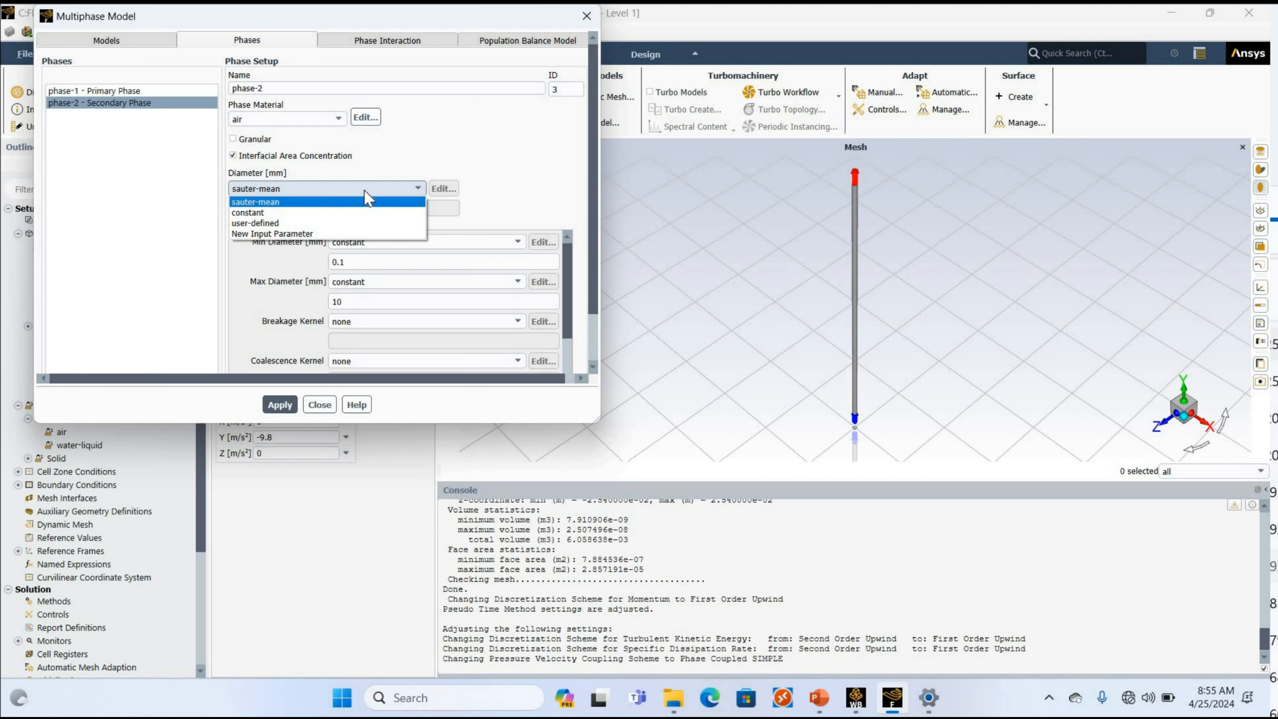
pyautogui.click(372, 201)
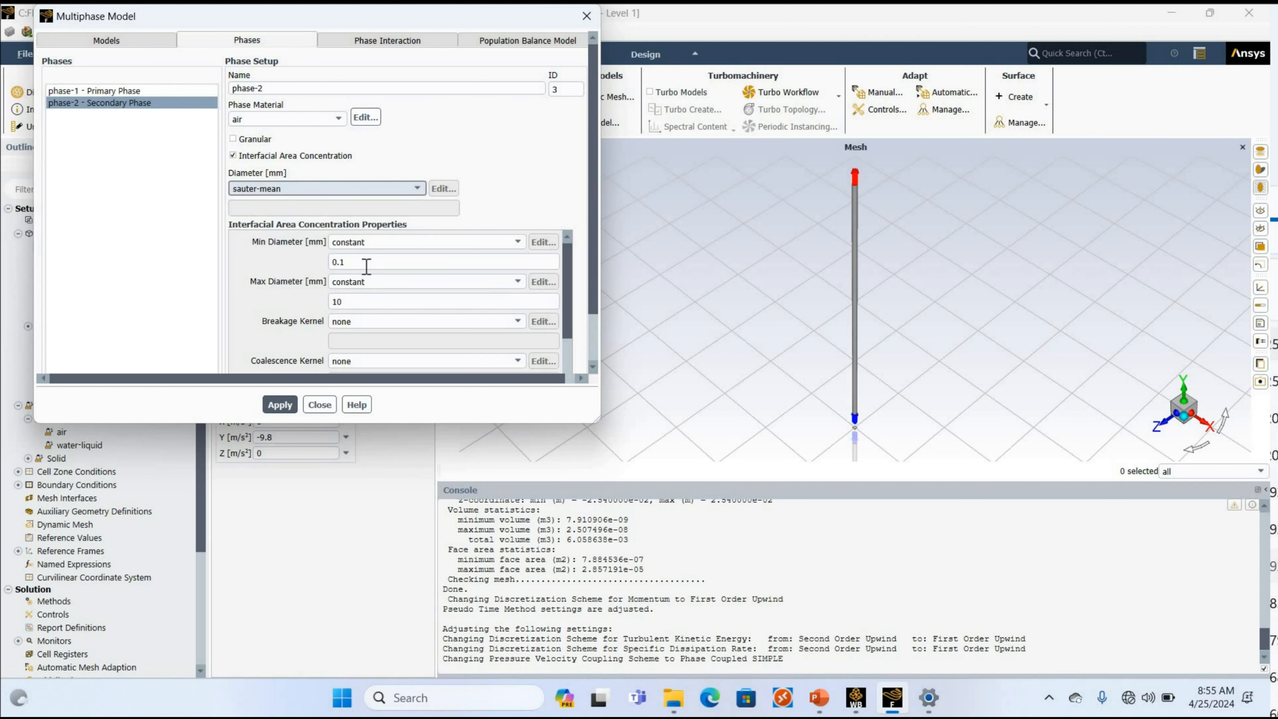
# Set phase-2's constant minimum diameter to 1.5 mm and maximum diameter to 2.7 mm in the interfacial area concentration properties.
pyautogui.click(367, 263)
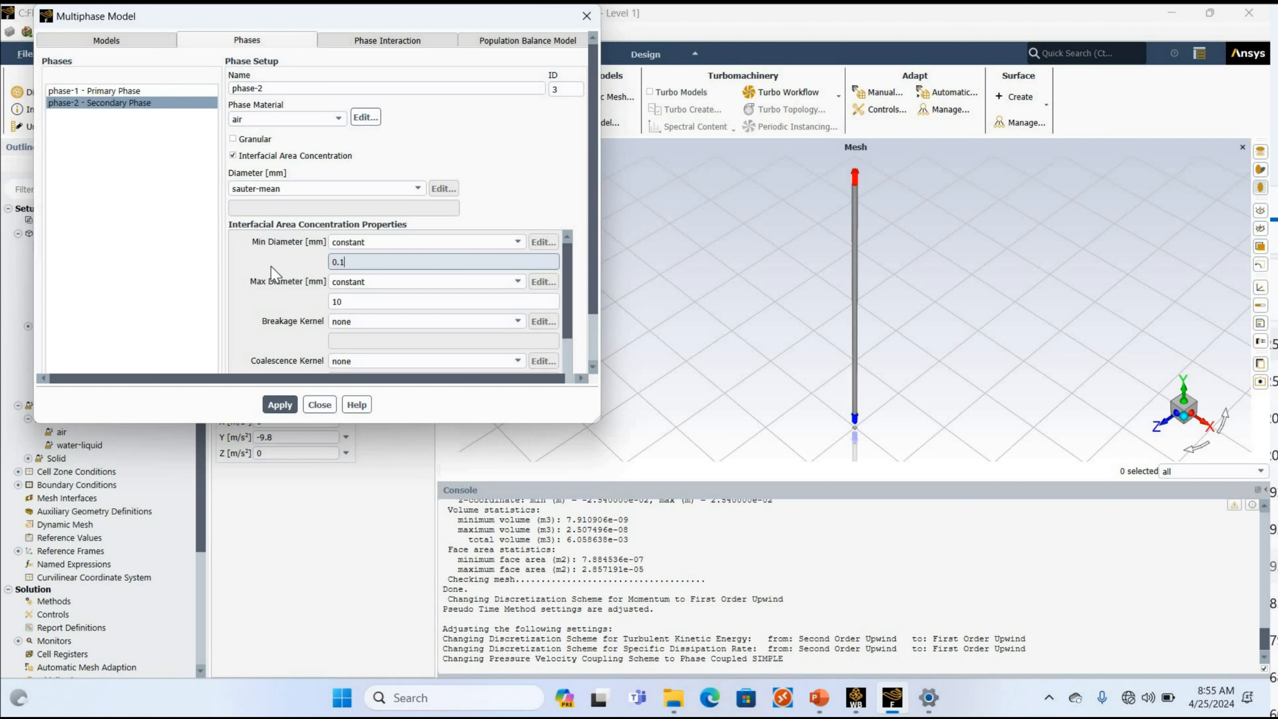
pyautogui.write('1.05')
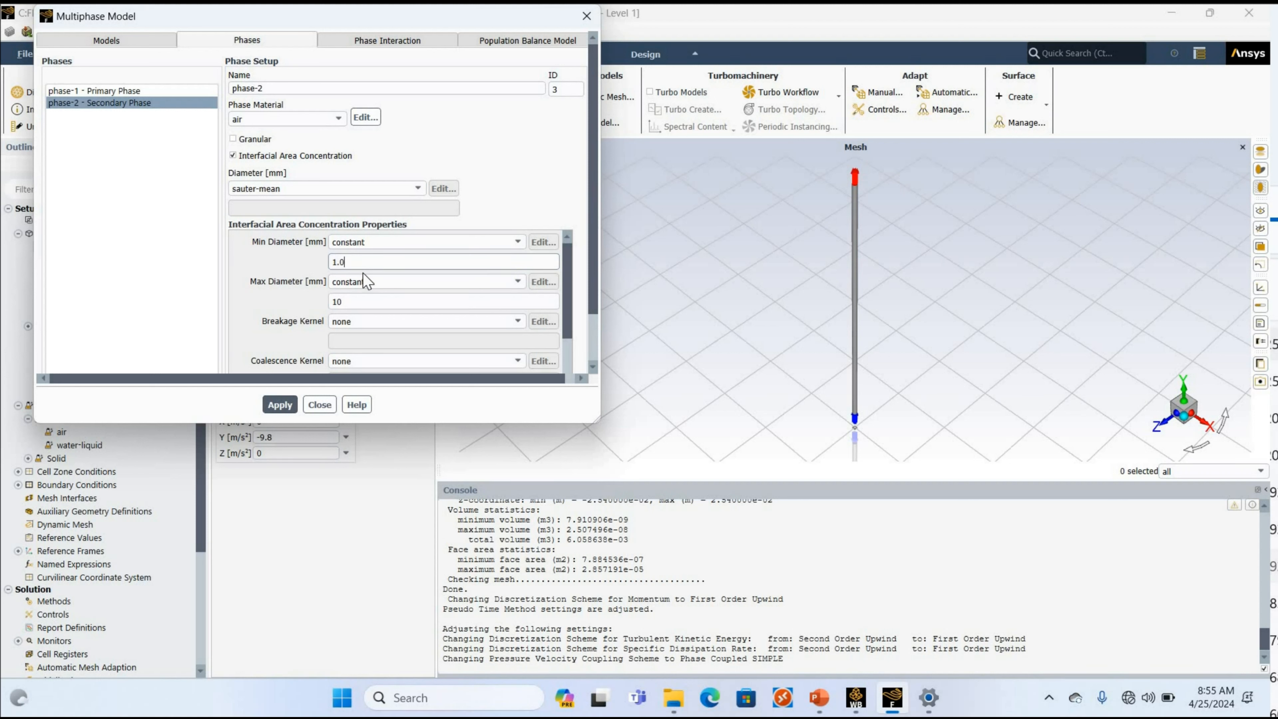
pyautogui.press('BackSpace')
pyautogui.write('5')
pyautogui.press('Tab')
pyautogui.write('2.7')
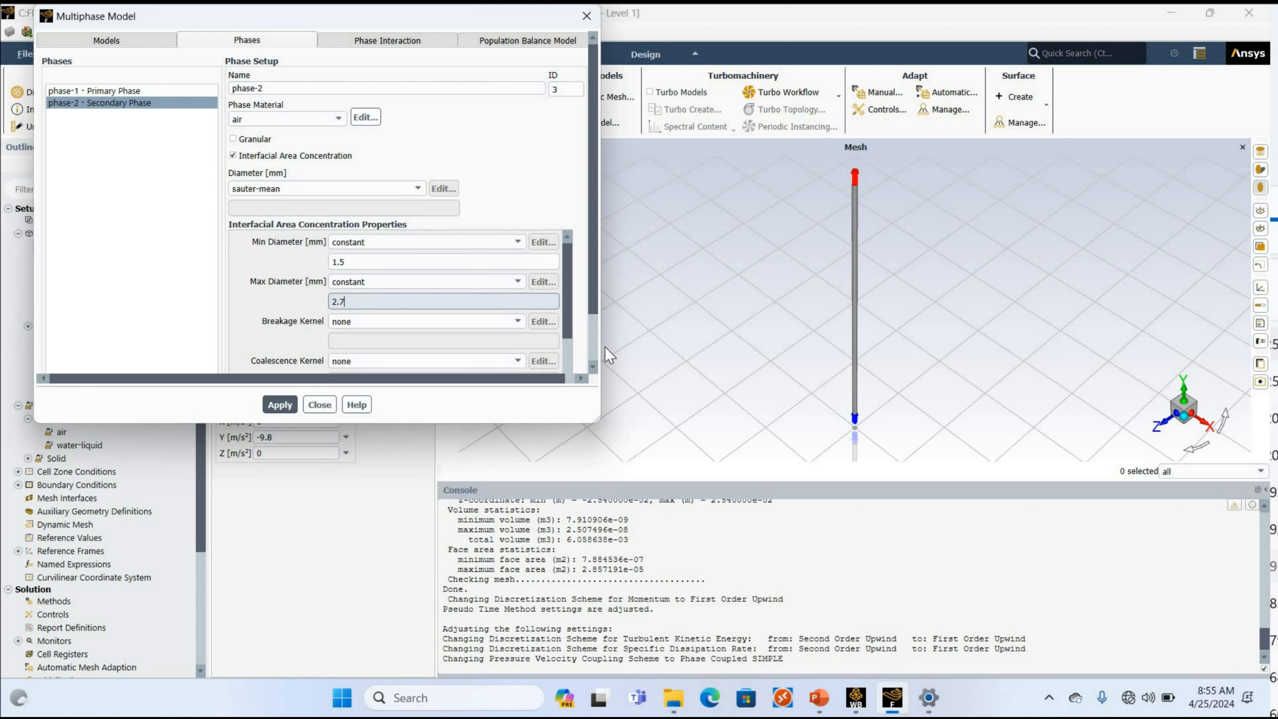
pyautogui.click(591, 303)
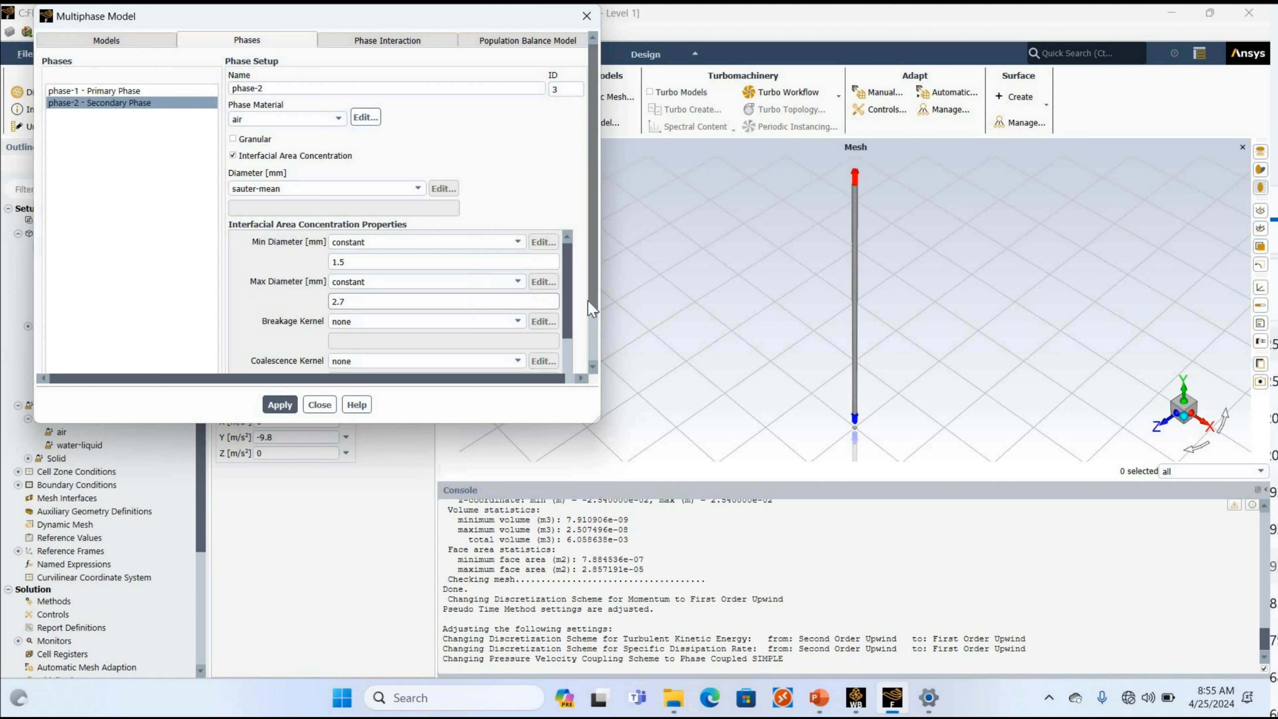
pyautogui.scroll(-2, 336, 243)
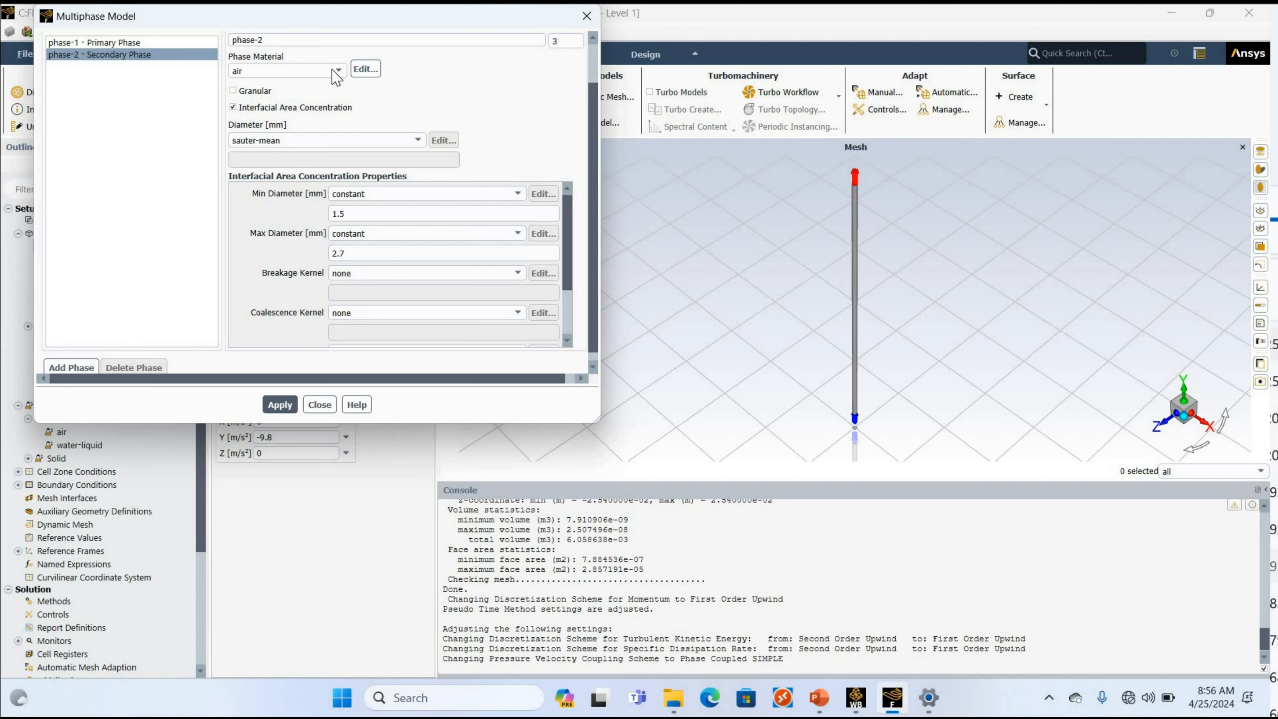
# Set both the breakage kernel and the coalescence kernel of phase-2 to yao-morel and apply the phase settings.
pyautogui.moveTo(344, 16); pyautogui.dragTo(805, 117)
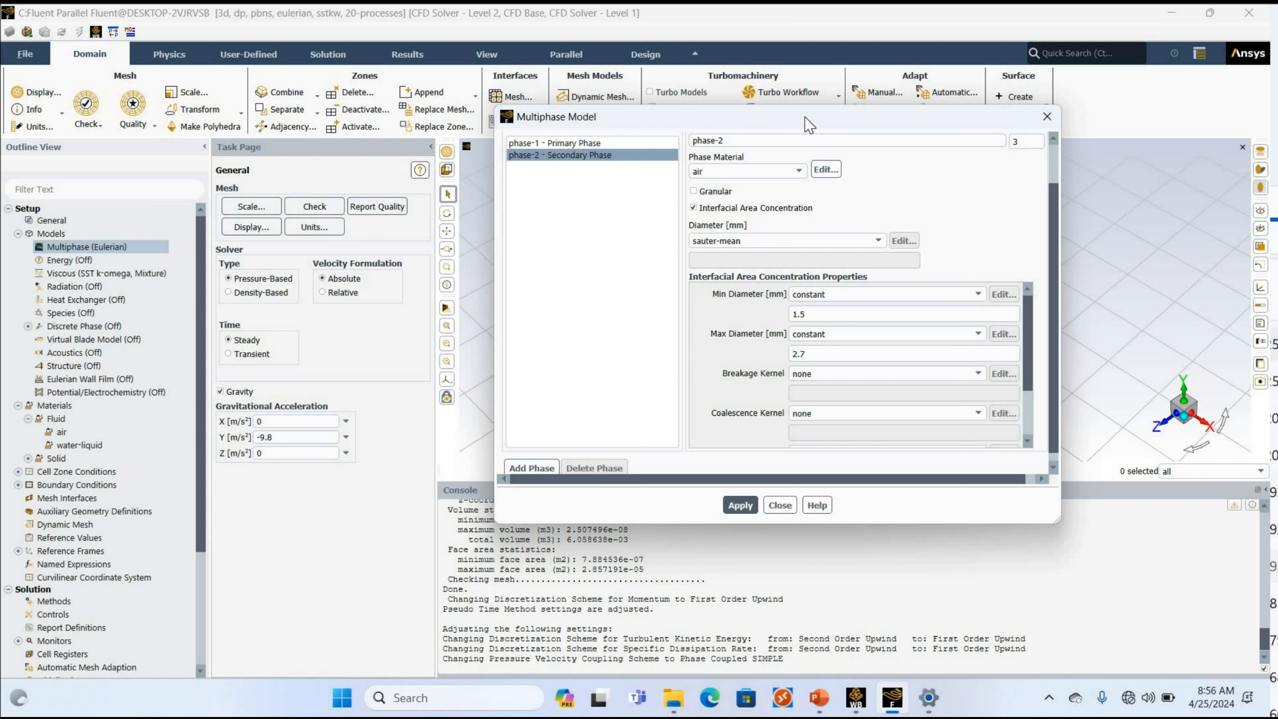
pyautogui.click(827, 376)
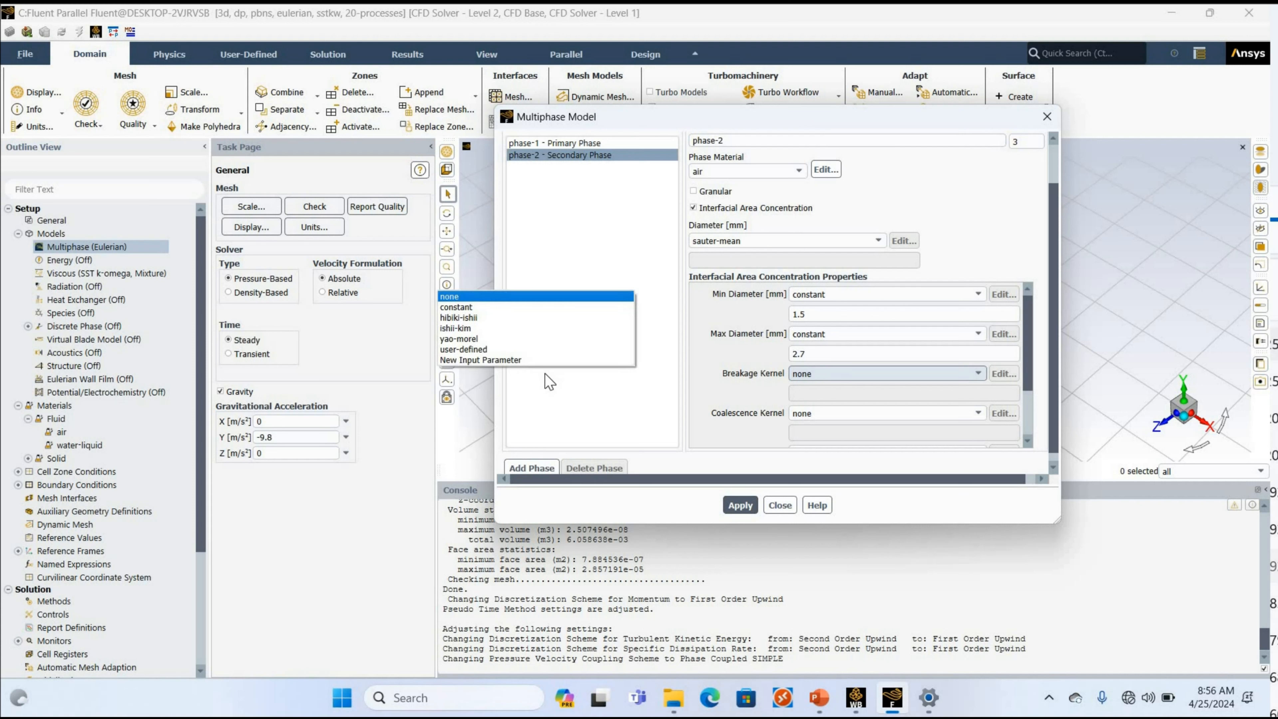
pyautogui.click(459, 339)
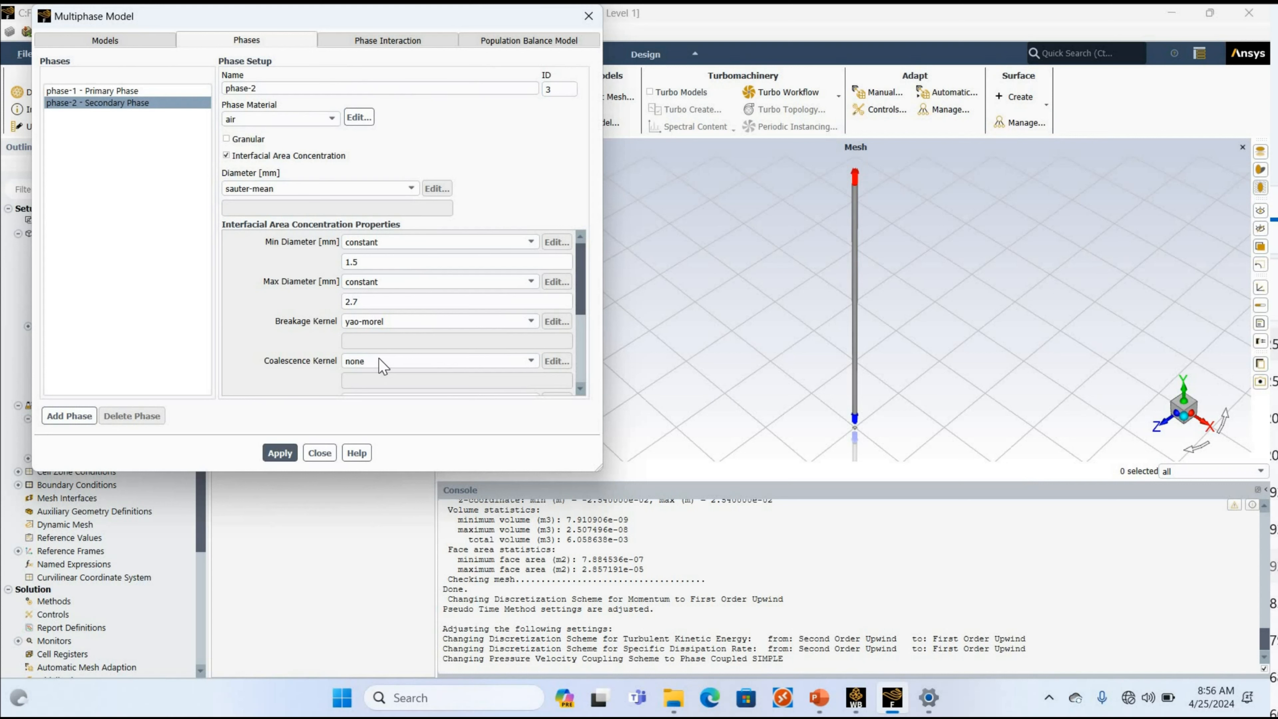
pyautogui.click(378, 359)
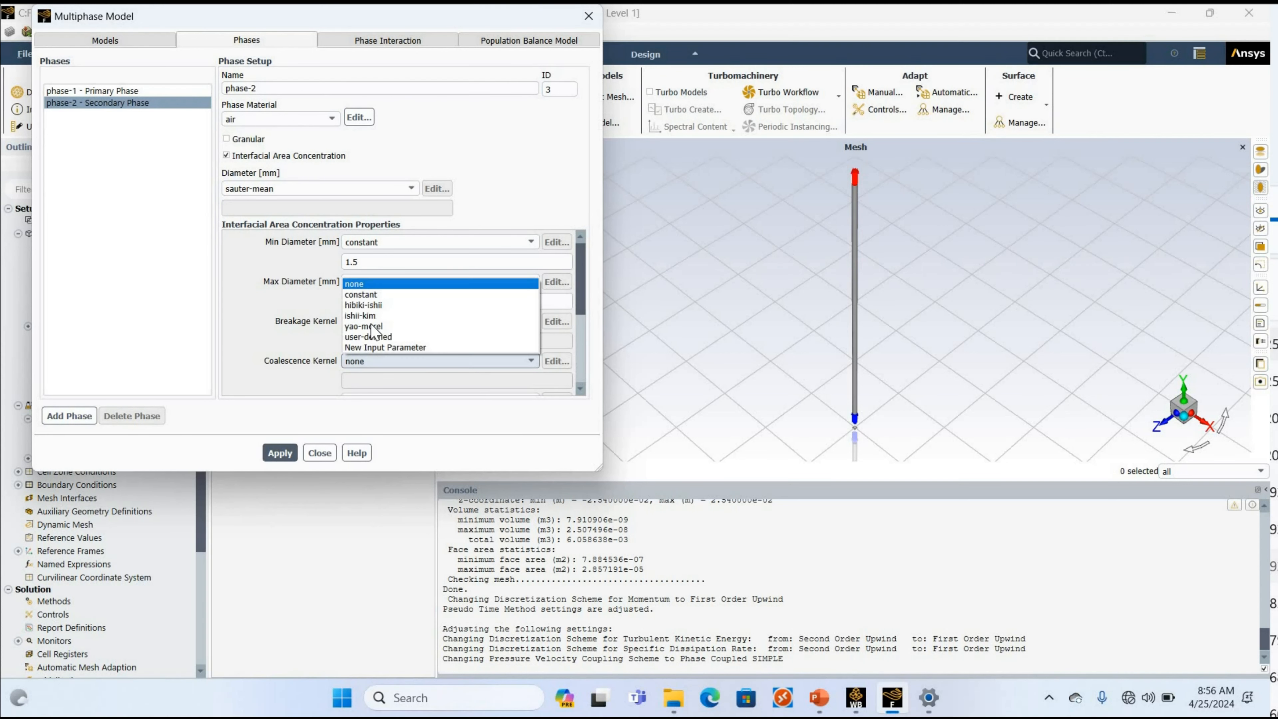
pyautogui.click(372, 326)
pyautogui.click(277, 453)
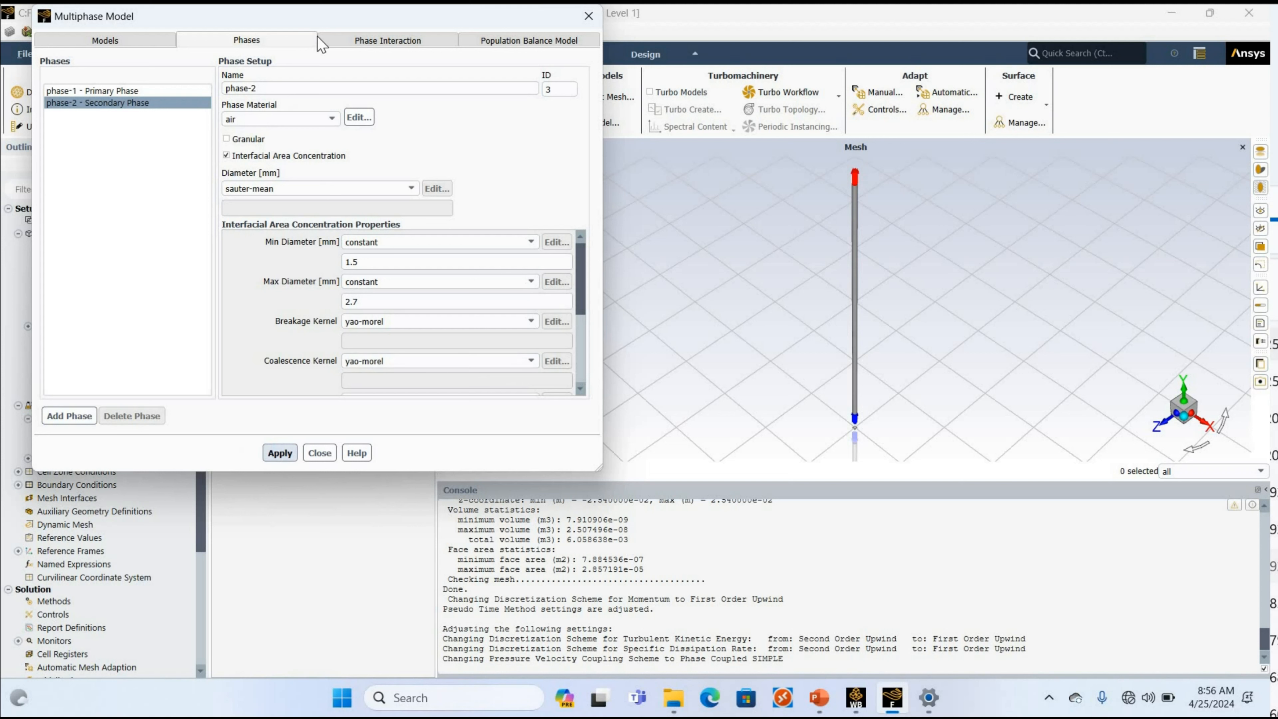
# Set a constant surface tension coefficient of 0.0728 N/m for the phase-1 and phase-2 interaction and enable surface tension force modeling.
pyautogui.click(389, 40)
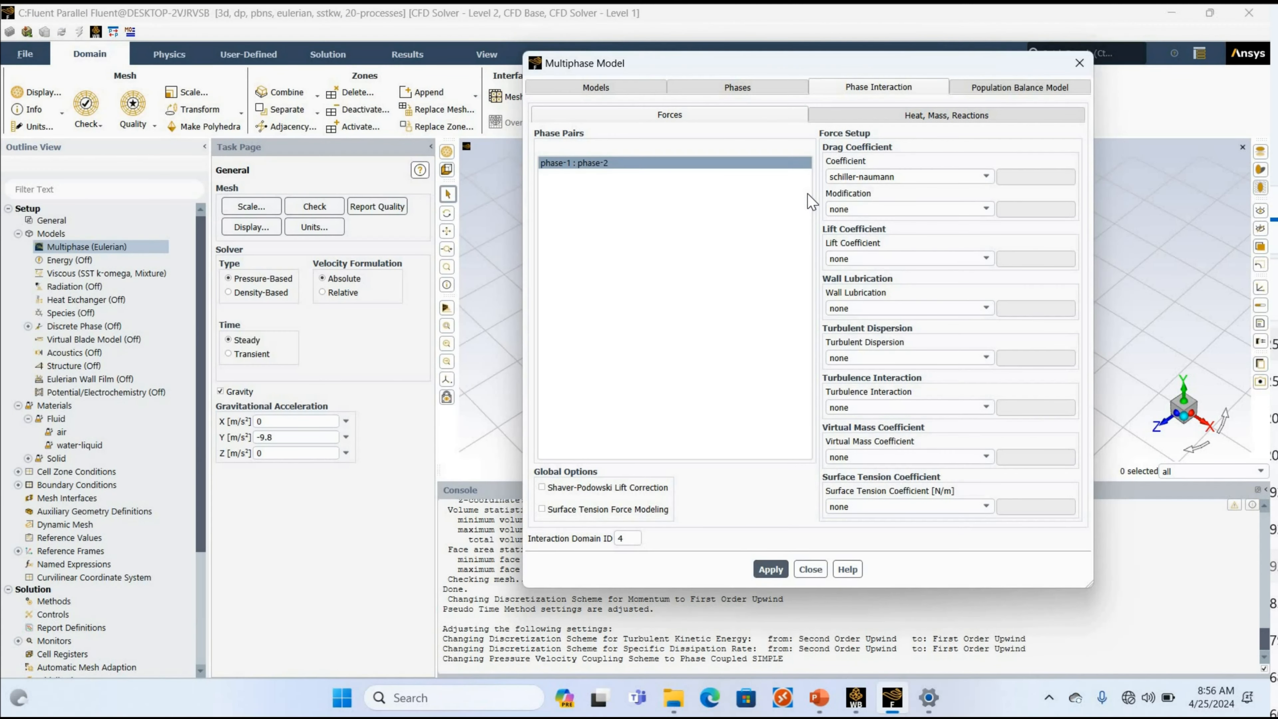
pyautogui.click(860, 506)
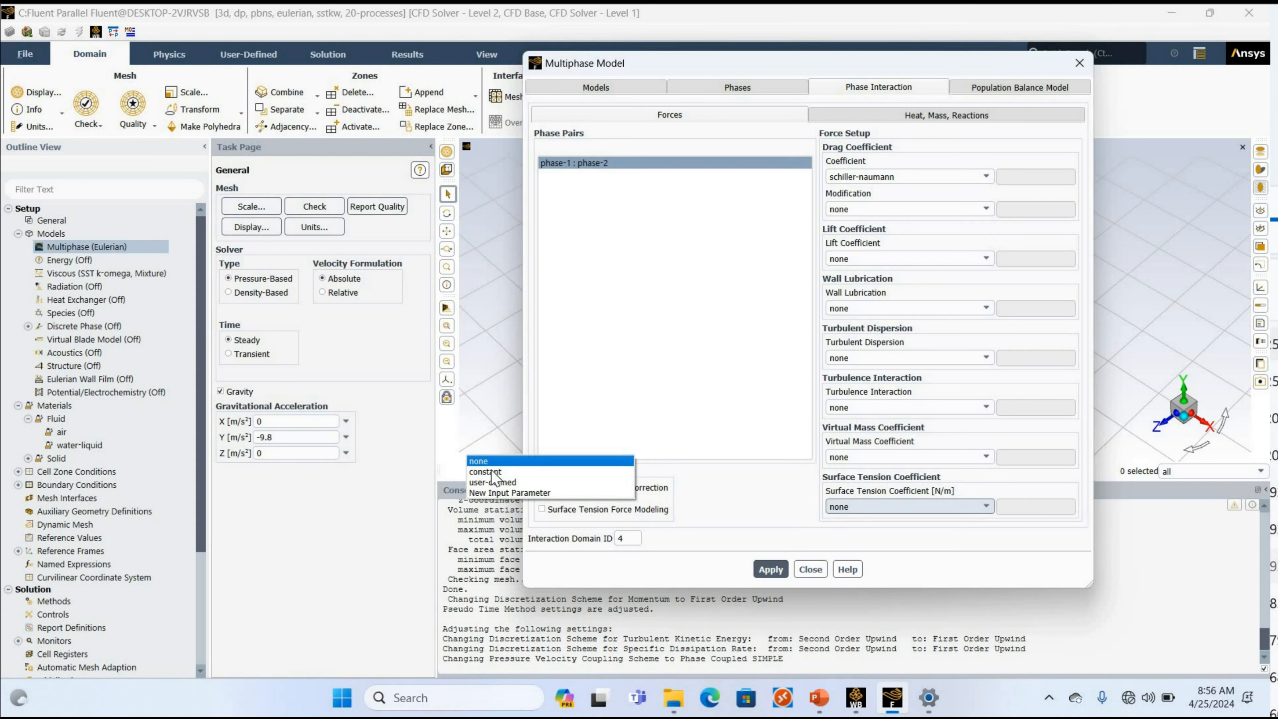
pyautogui.click(934, 512)
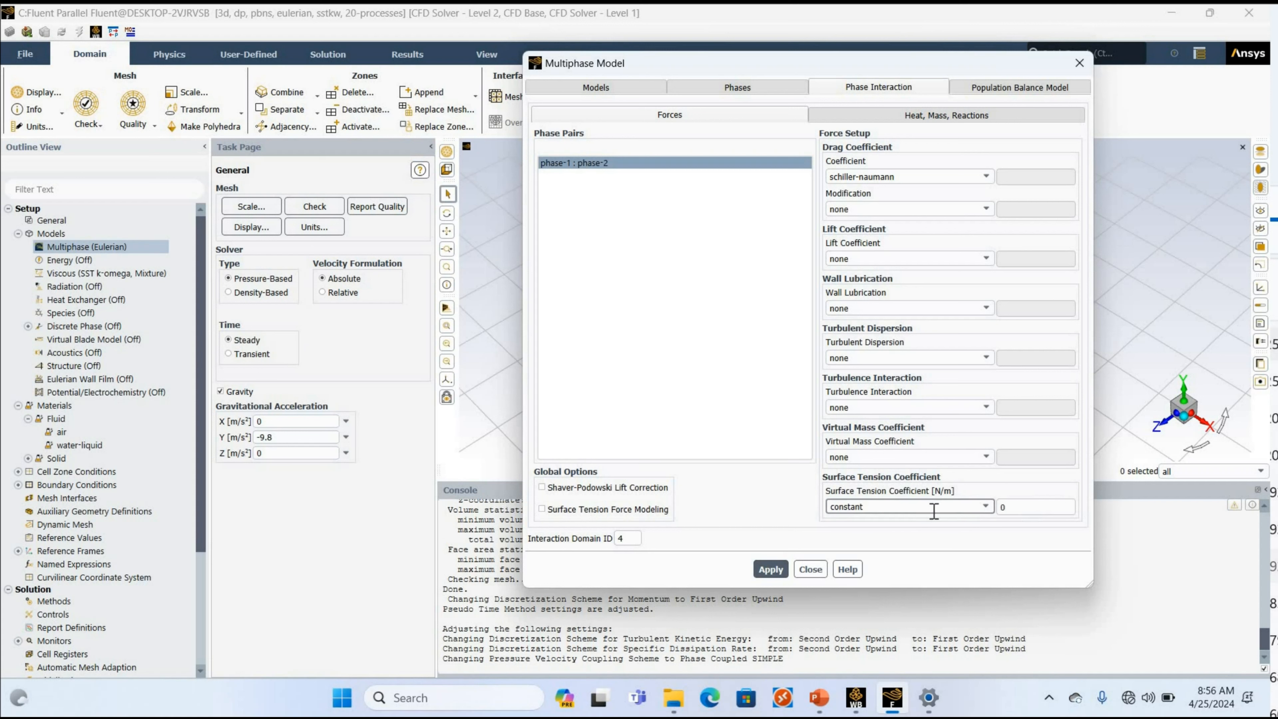
pyautogui.press('Tab')
pyautogui.write('0.0728')
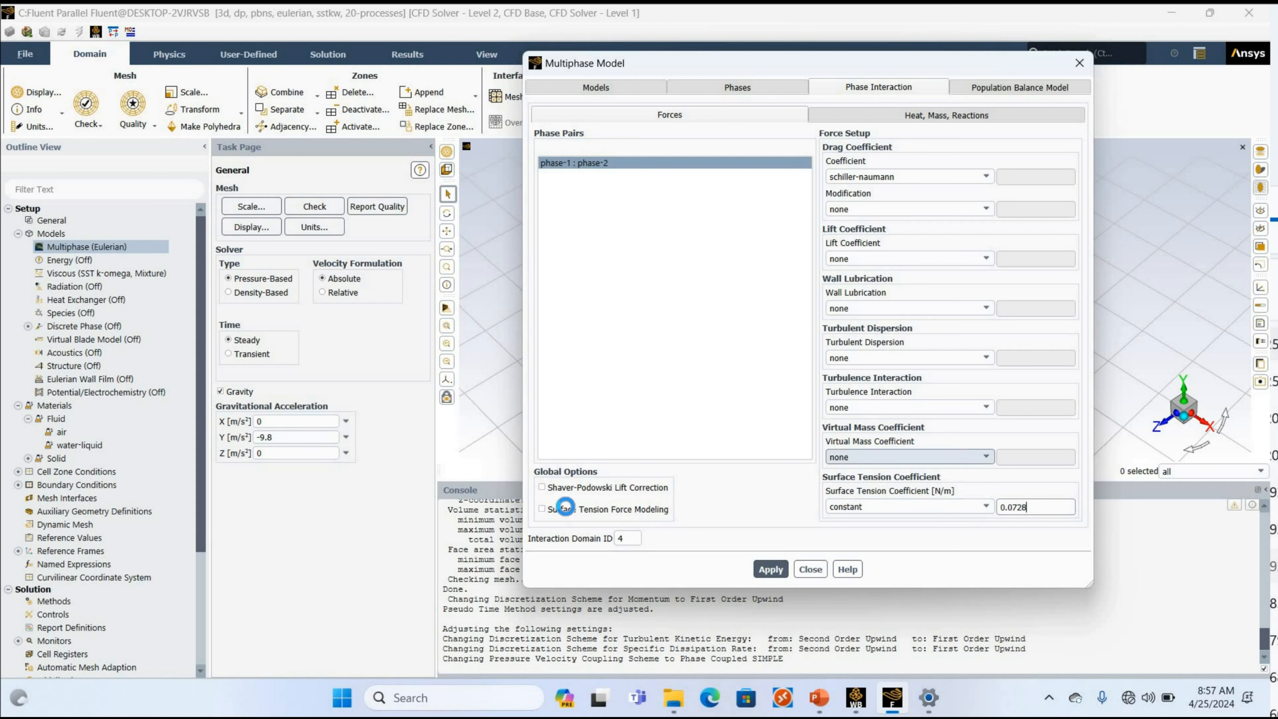
pyautogui.click(570, 514)
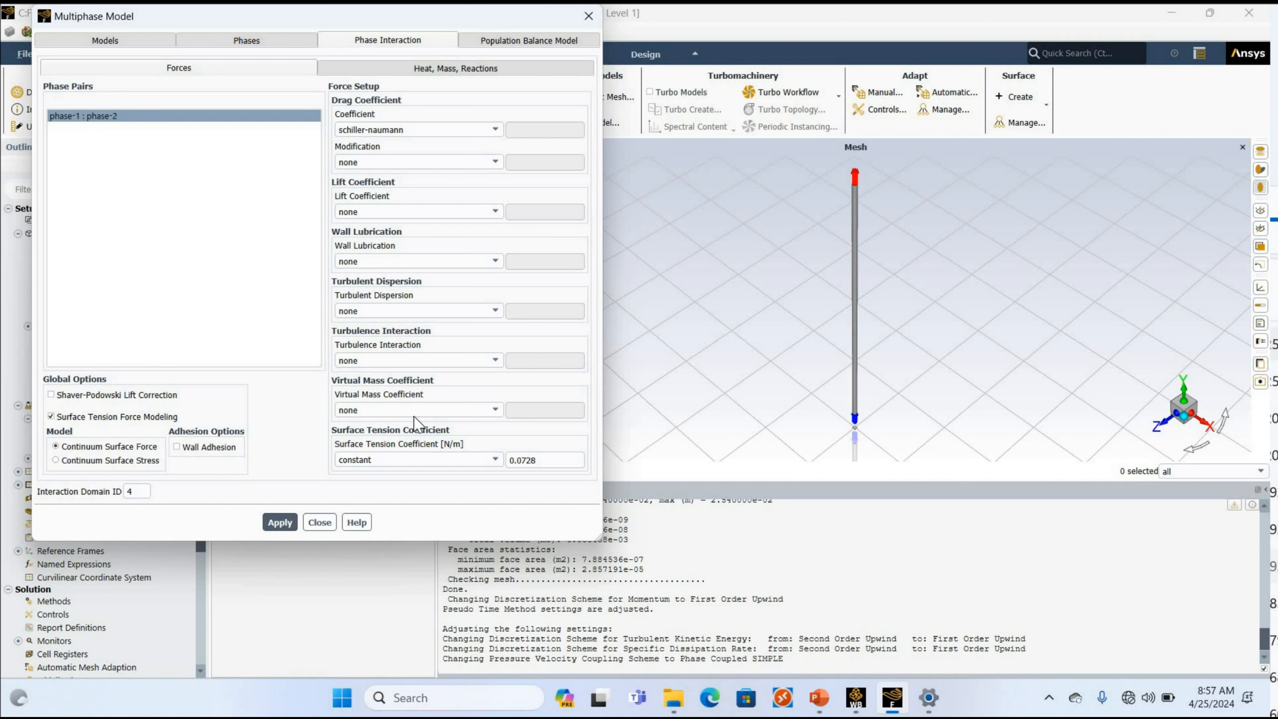
# Set a constant virtual mass coefficient of 0.5 and enable implicit virtual mass with Option 2.
pyautogui.click(373, 409)
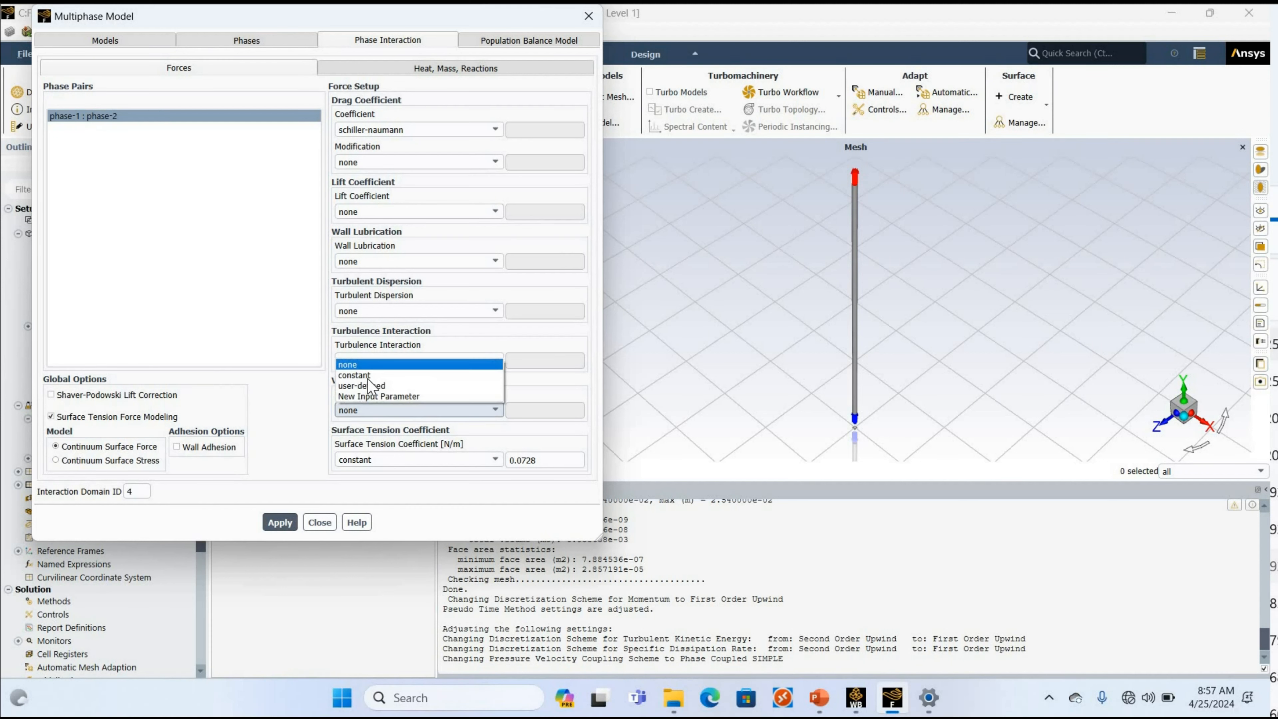
pyautogui.click(388, 376)
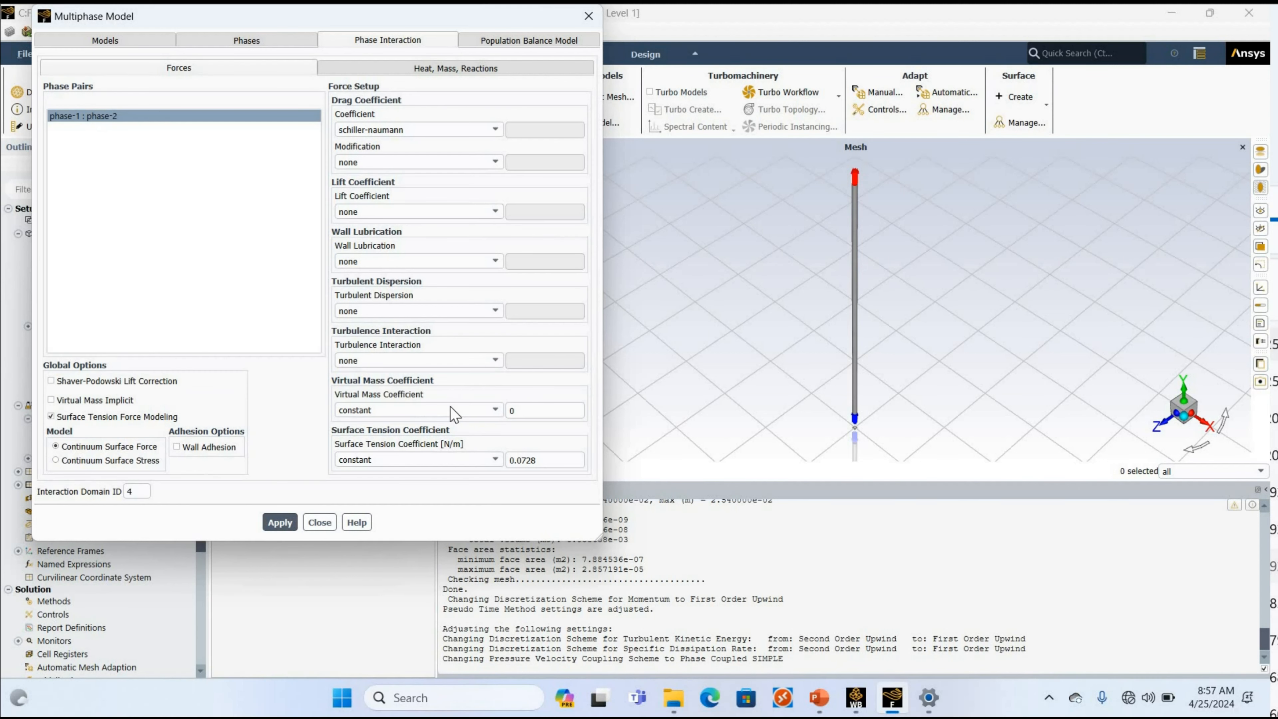
pyautogui.press('Tab')
pyautogui.write('0.5')
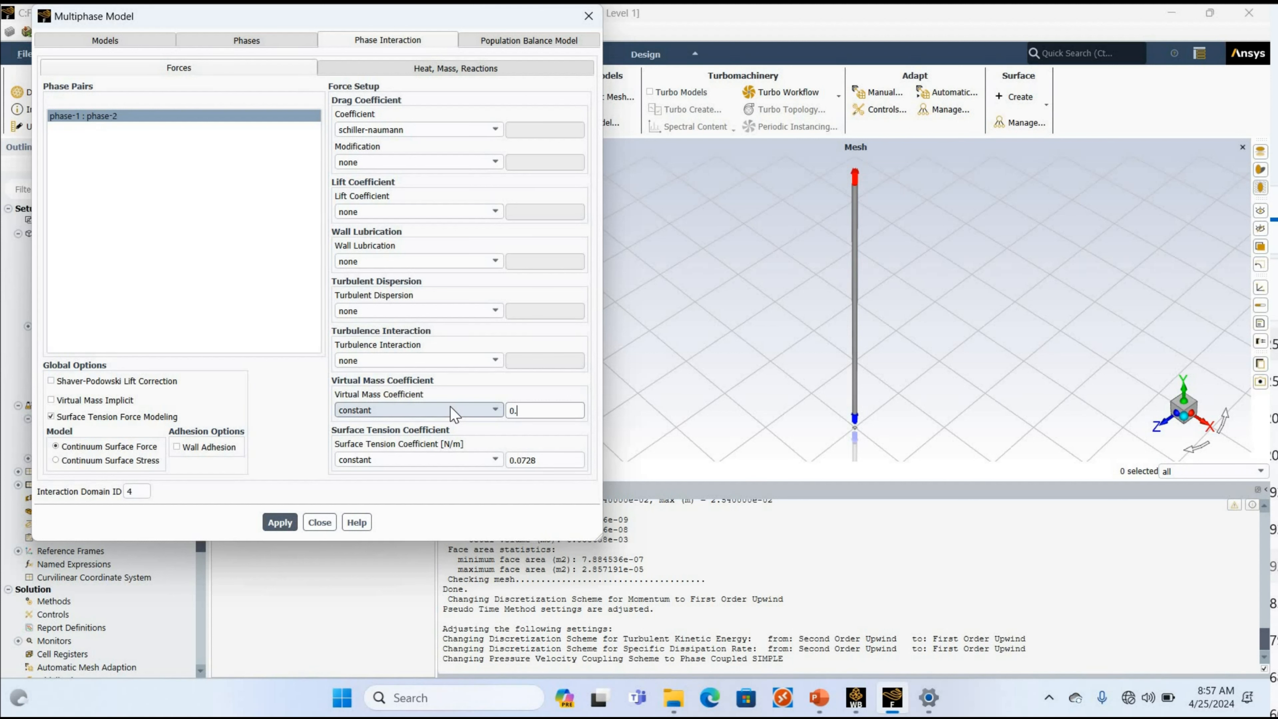
pyautogui.click(52, 400)
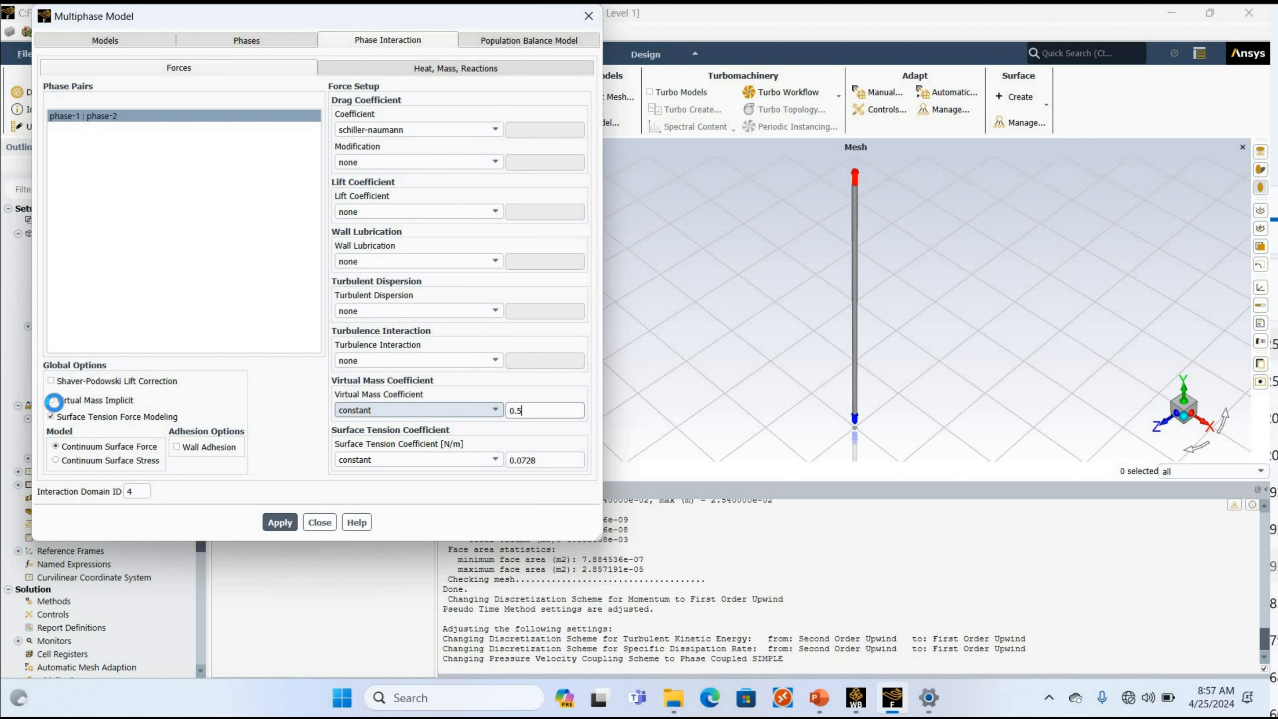
pyautogui.click(68, 383)
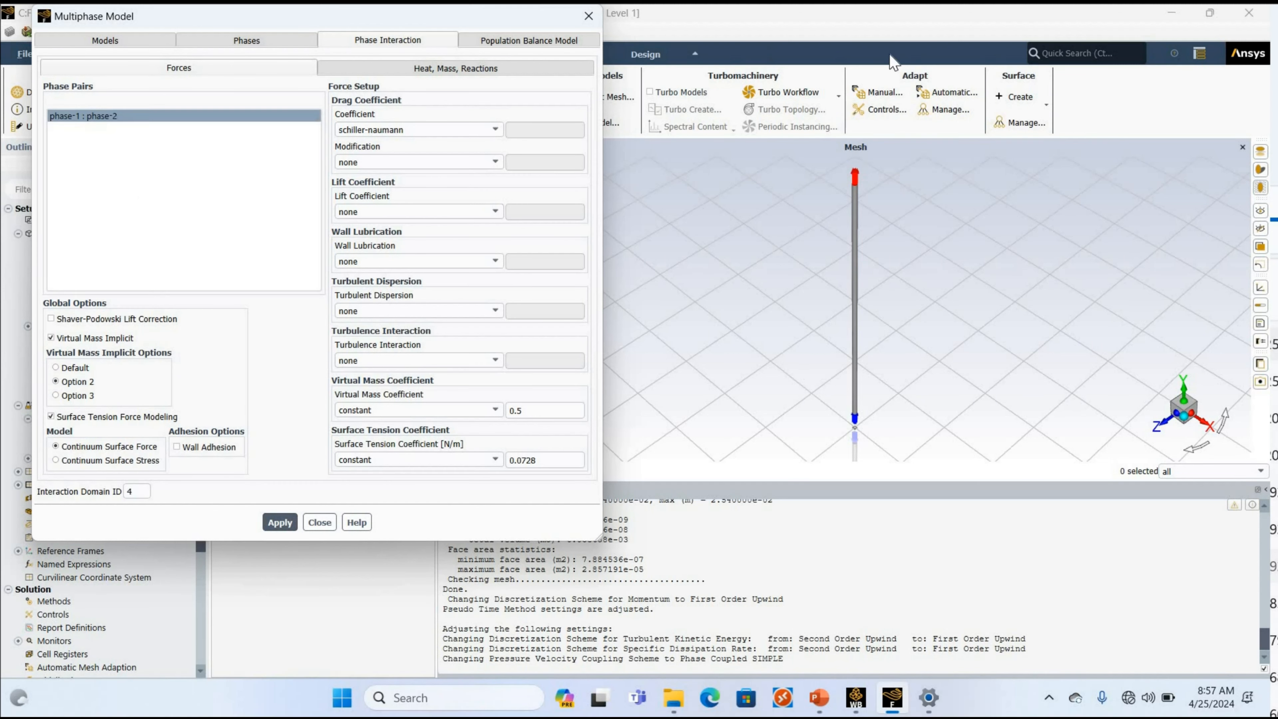
# Check the drag options, keeping schiller-naumann drag with no modification, and set the lift coefficient to tomiyama.
pyautogui.moveTo(352, 16); pyautogui.dragTo(973, 48)
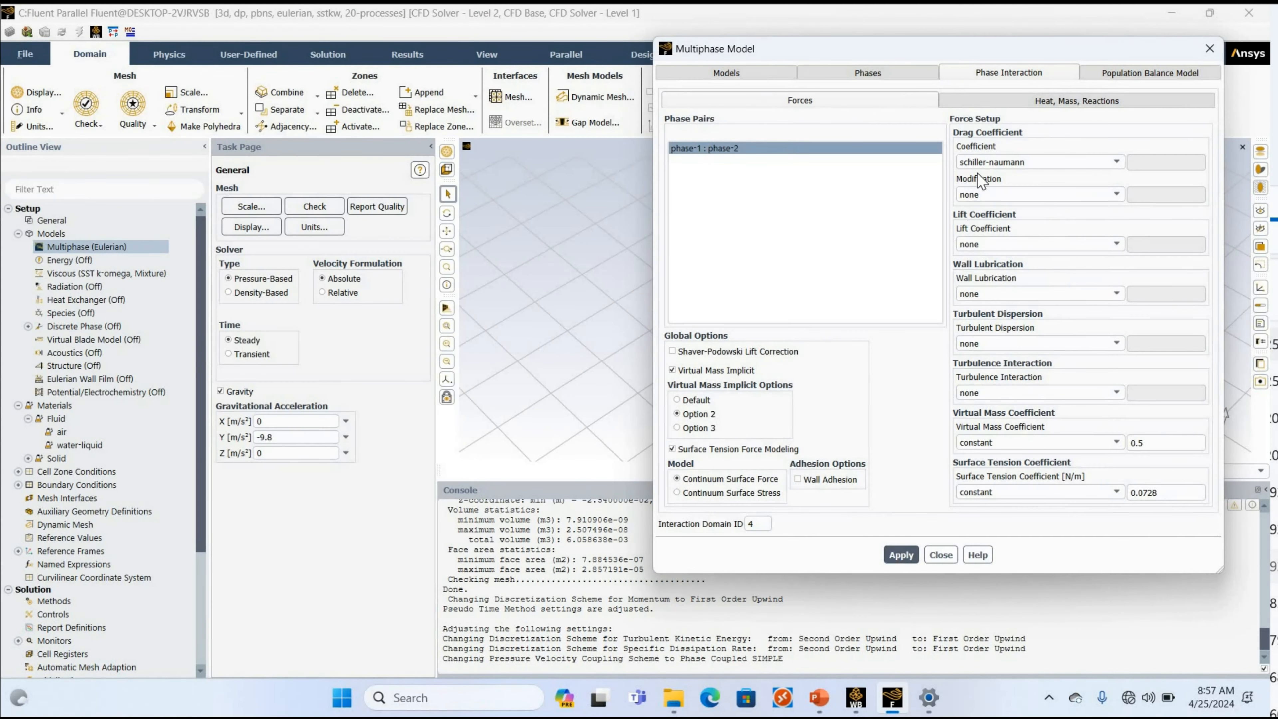
pyautogui.click(995, 164)
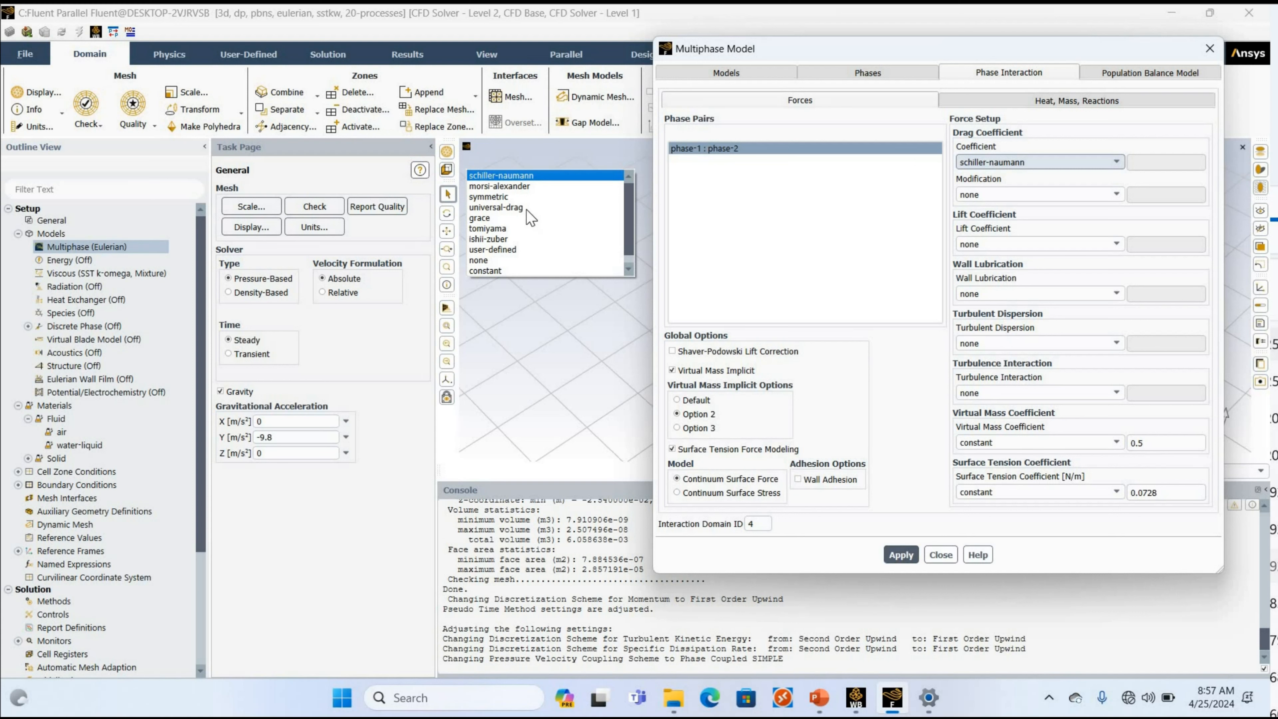
pyautogui.click(1021, 196)
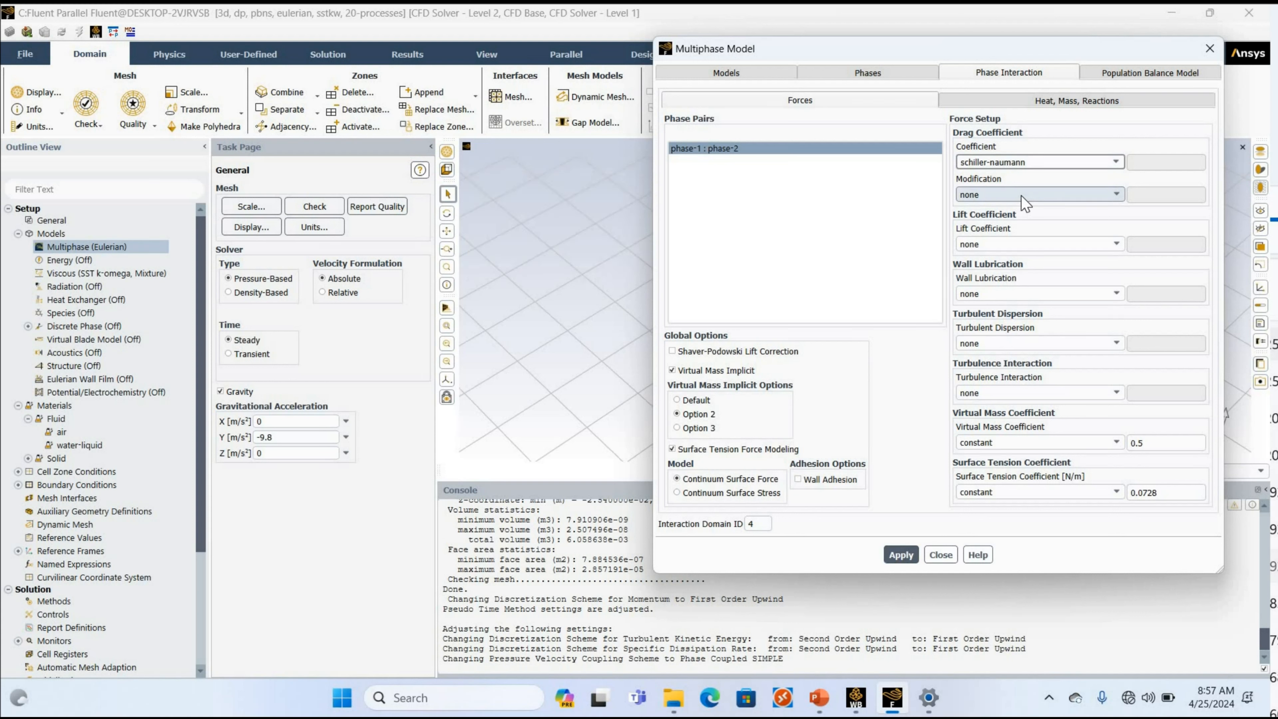
pyautogui.click(1022, 196)
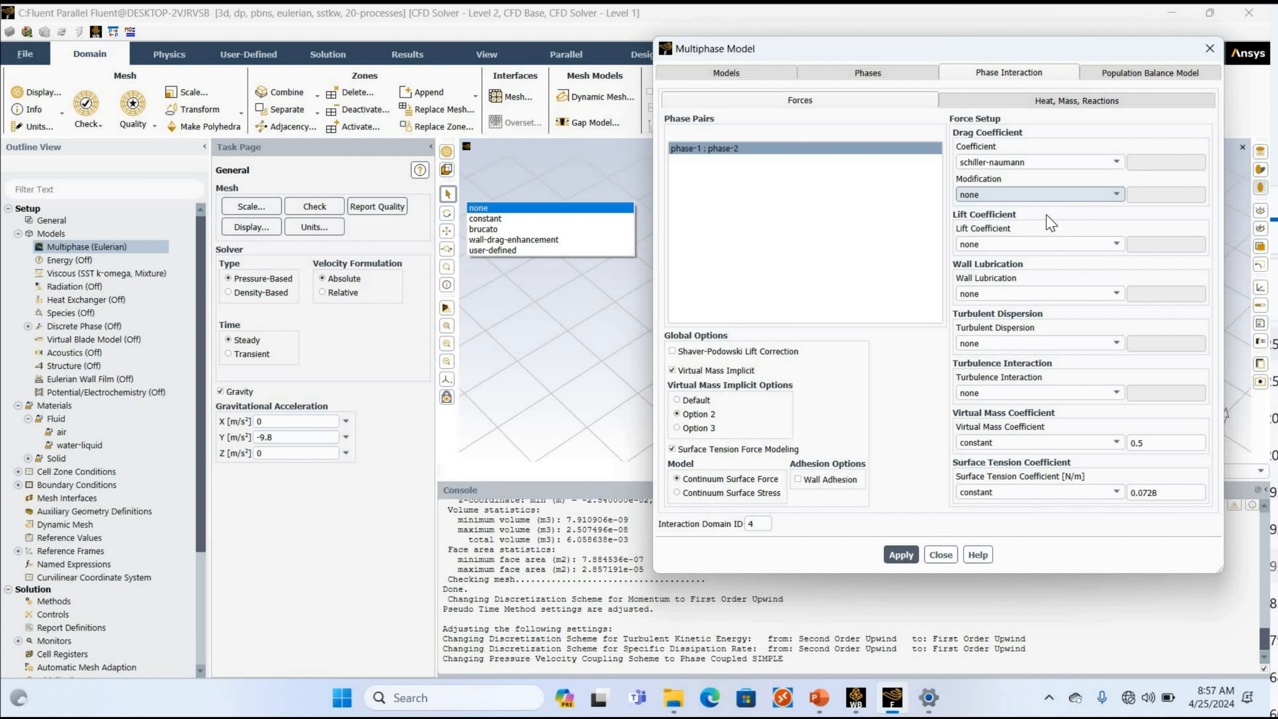
pyautogui.click(1046, 245)
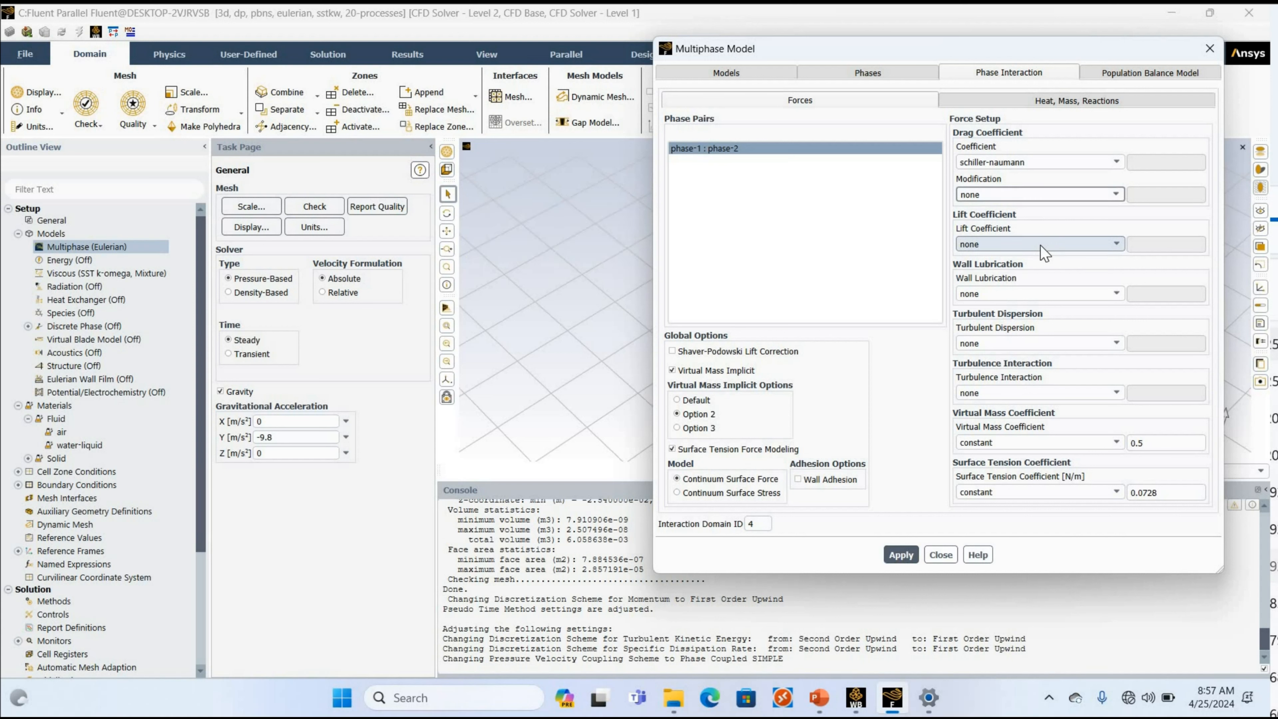
pyautogui.click(1040, 245)
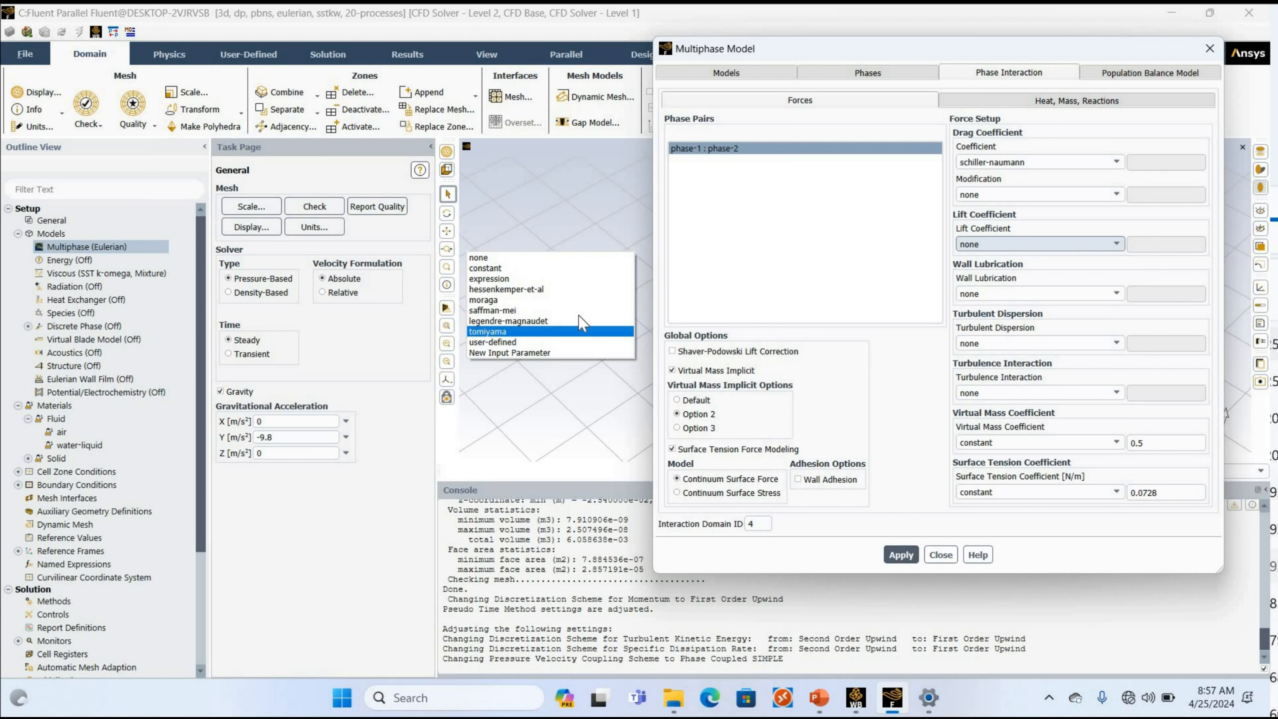
pyautogui.click(599, 332)
pyautogui.click(598, 323)
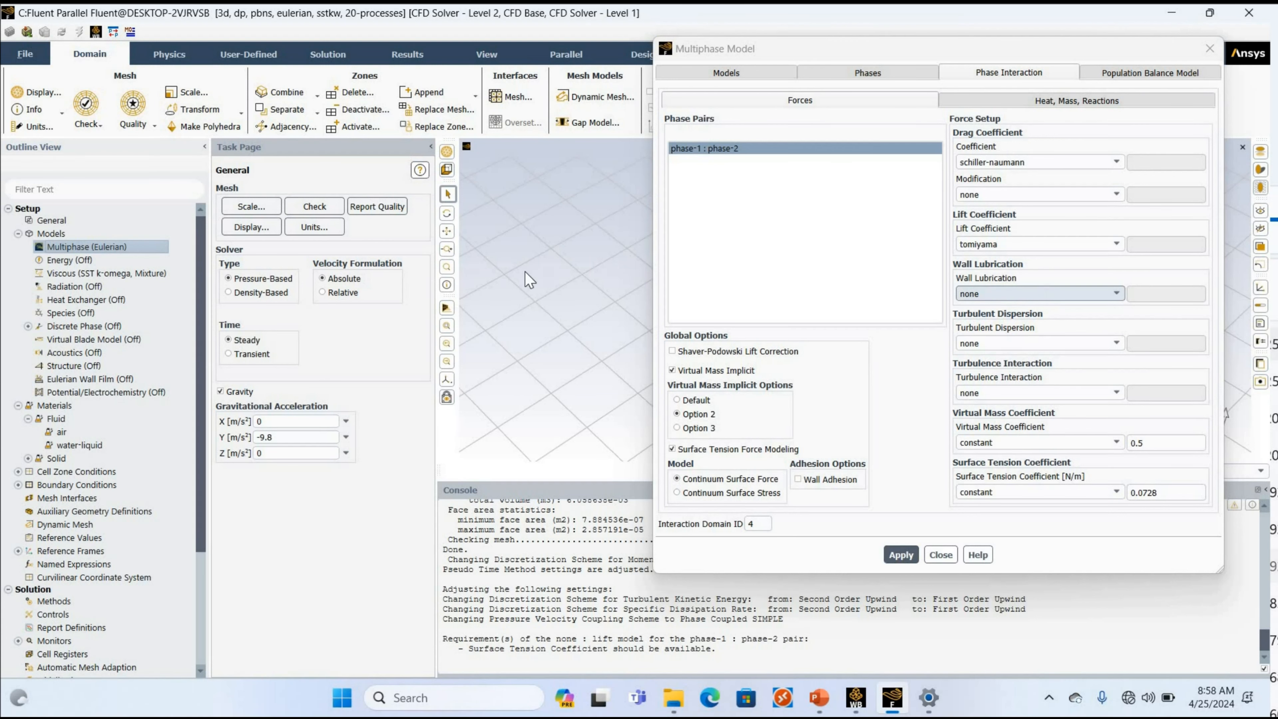
# Set wall lubrication to antal-et-al with Cw1 -0.01 and Cw2 0.05, and turbulent dispersion to burns-et-al with model constant 1.
pyautogui.click(1049, 296)
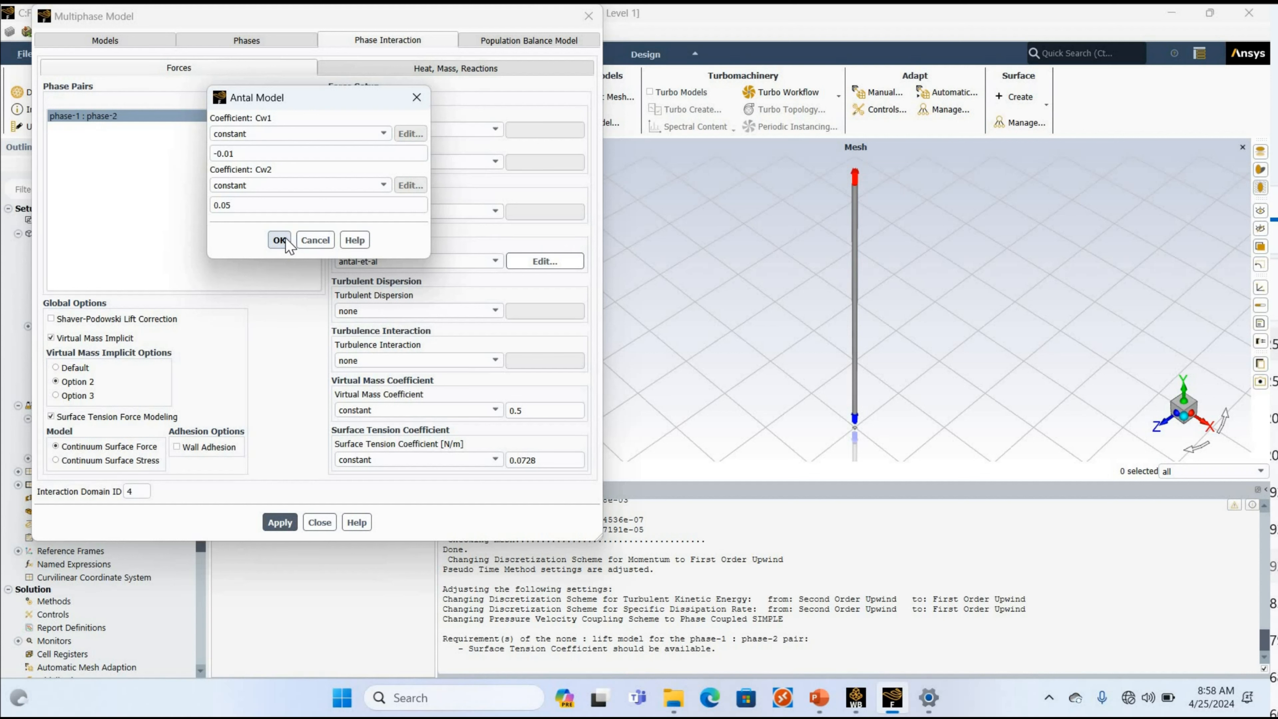
pyautogui.click(285, 241)
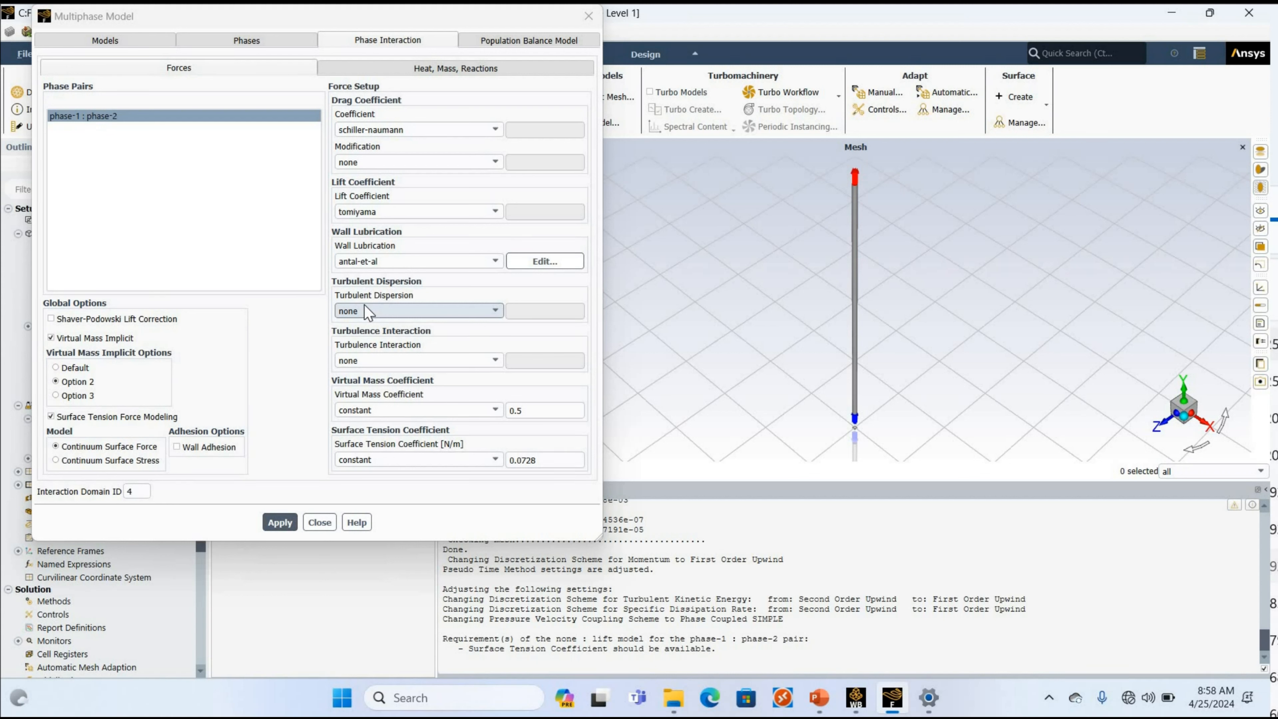
pyautogui.click(373, 310)
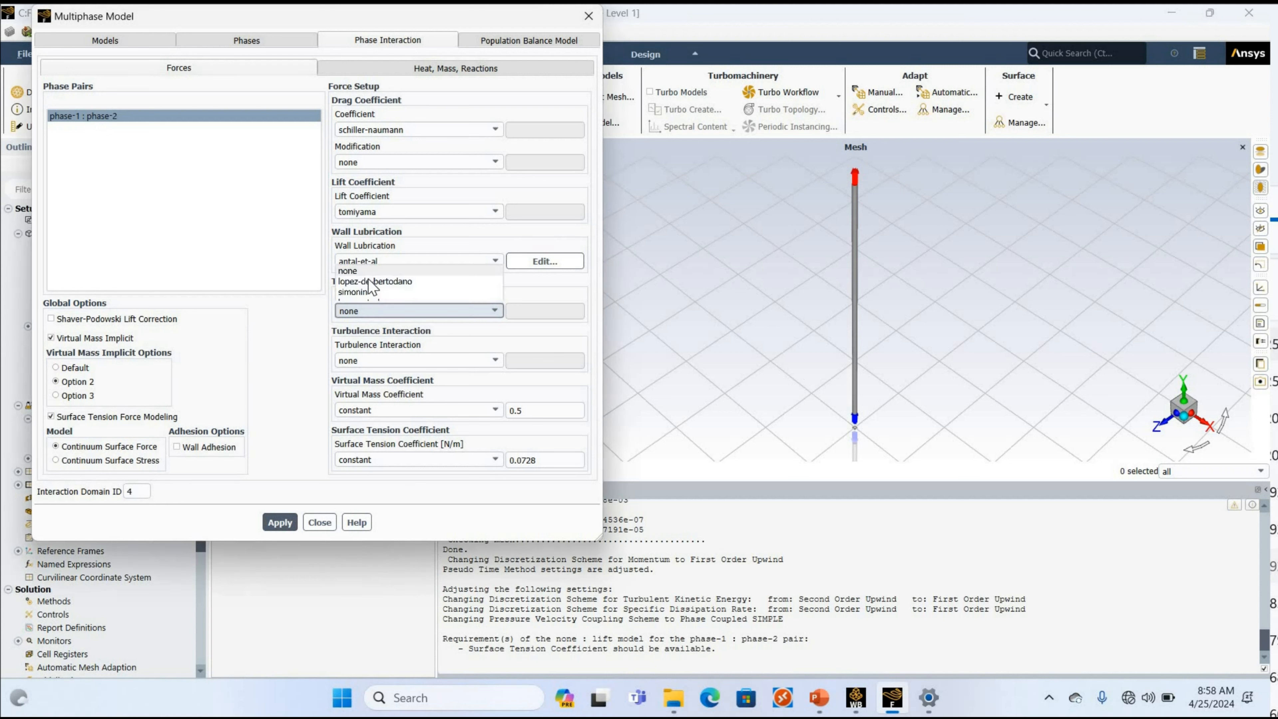
pyautogui.click(358, 276)
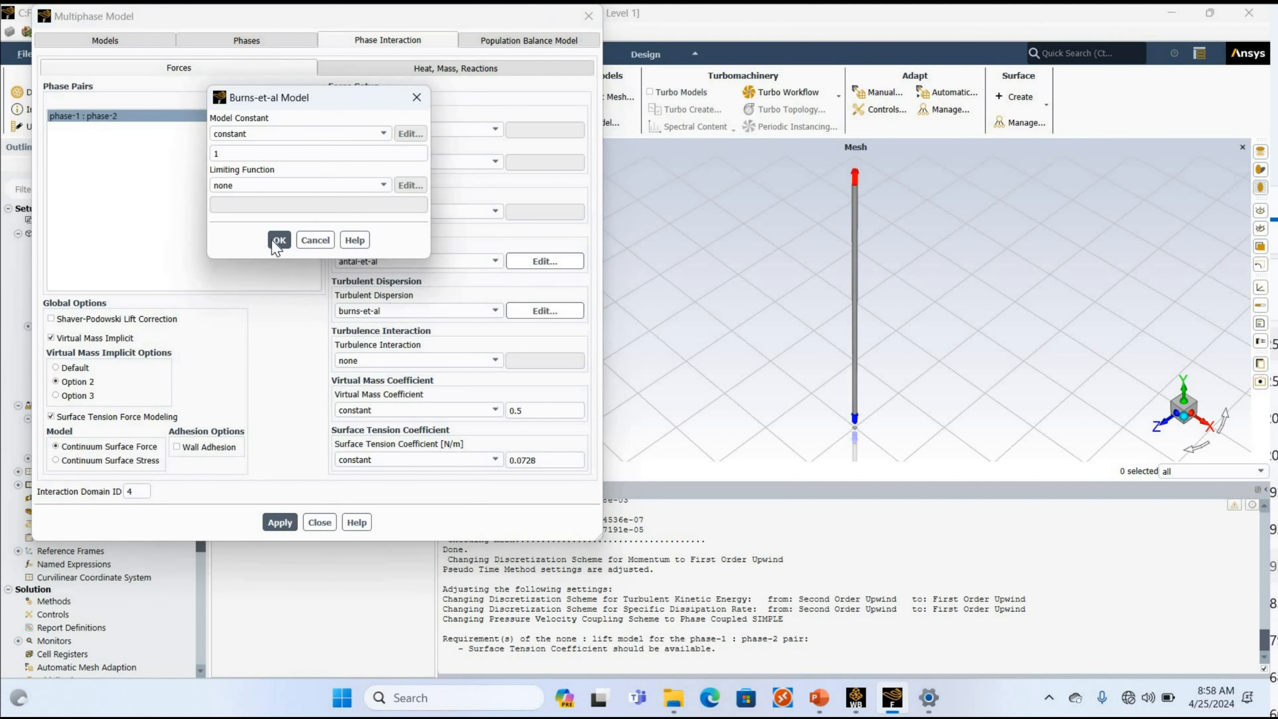
pyautogui.click(272, 241)
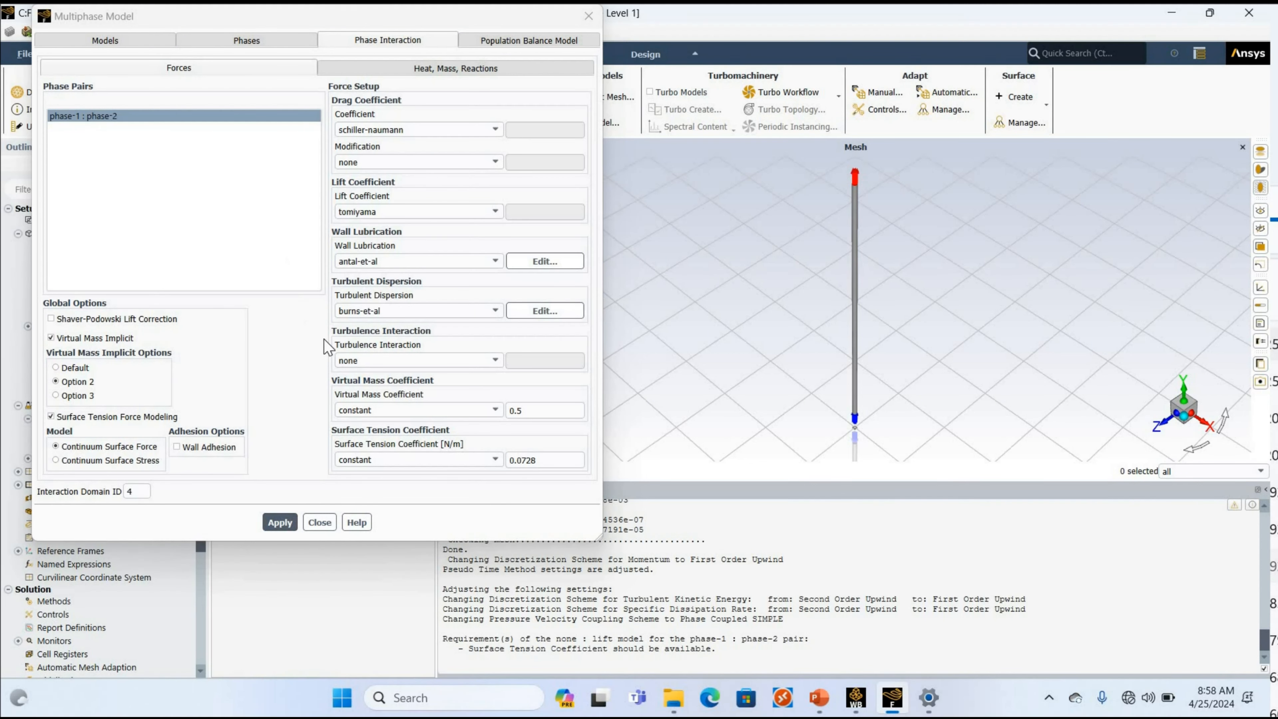
# Set the turbulence interaction to sato with a constant coefficient of 0.6, apply the phase interaction forces and close the multiphase settings.
pyautogui.click(356, 354)
pyautogui.click(354, 348)
pyautogui.click(280, 218)
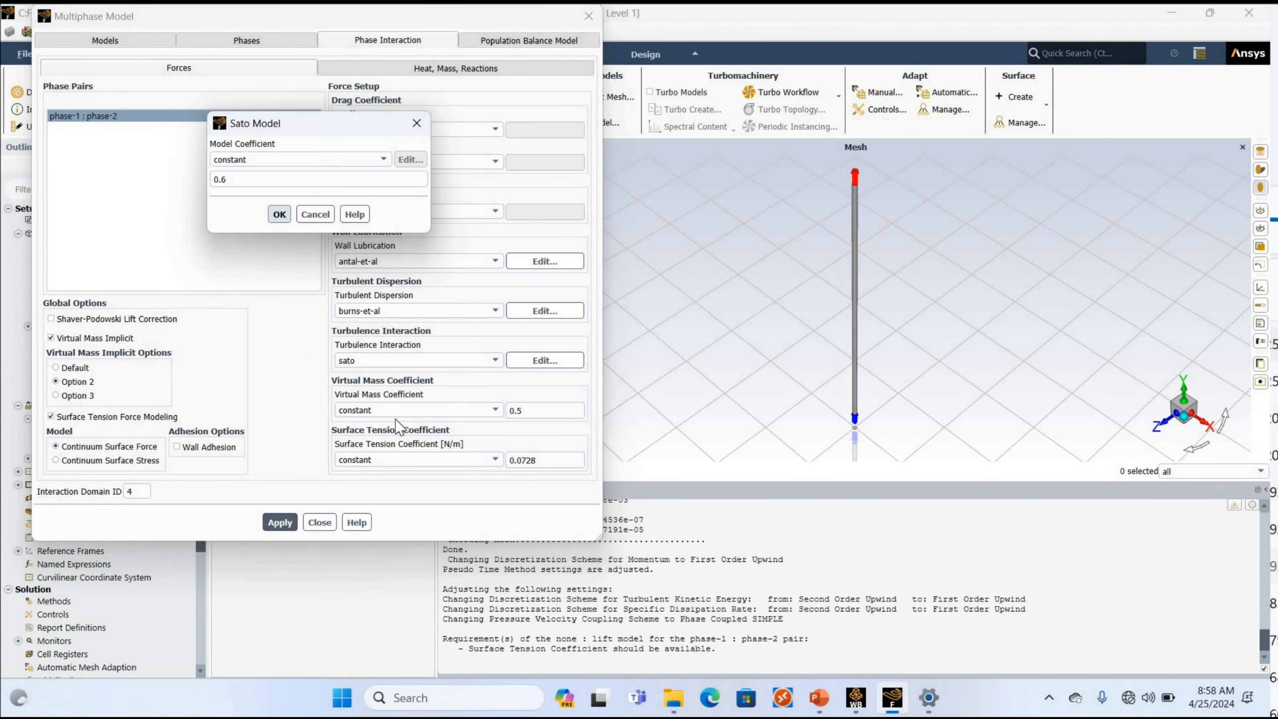
pyautogui.click(283, 522)
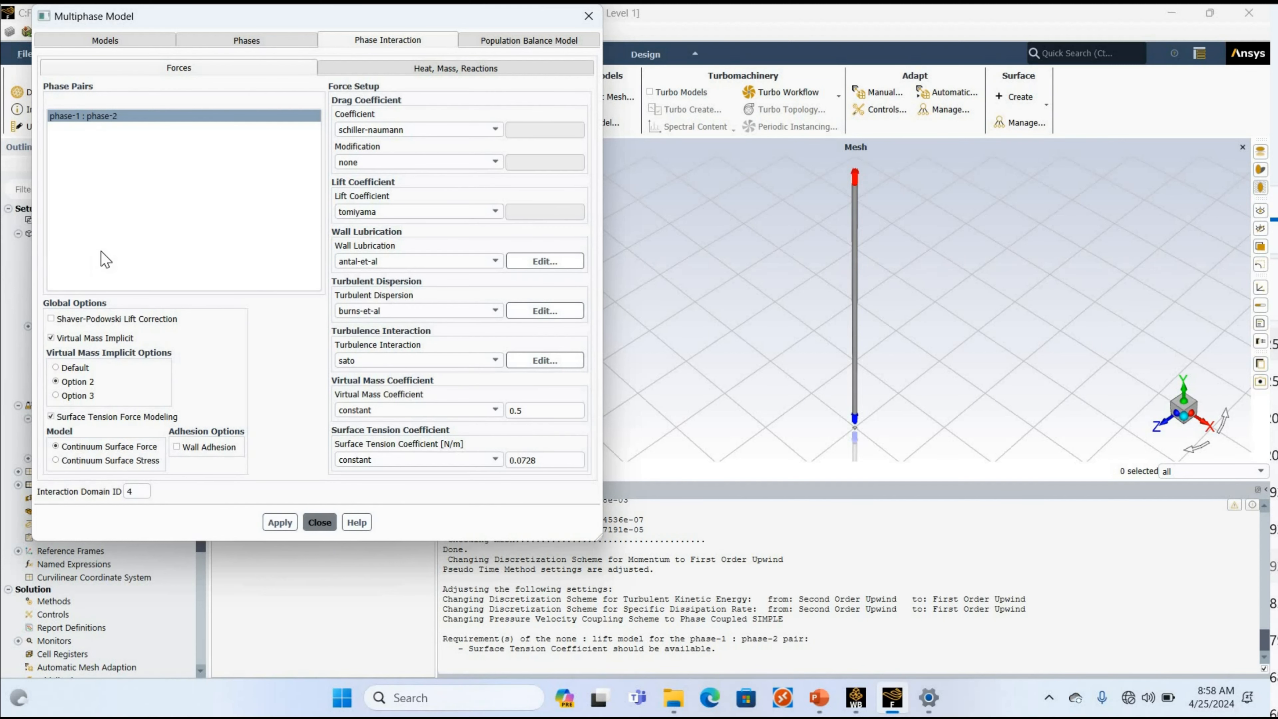
pyautogui.click(320, 523)
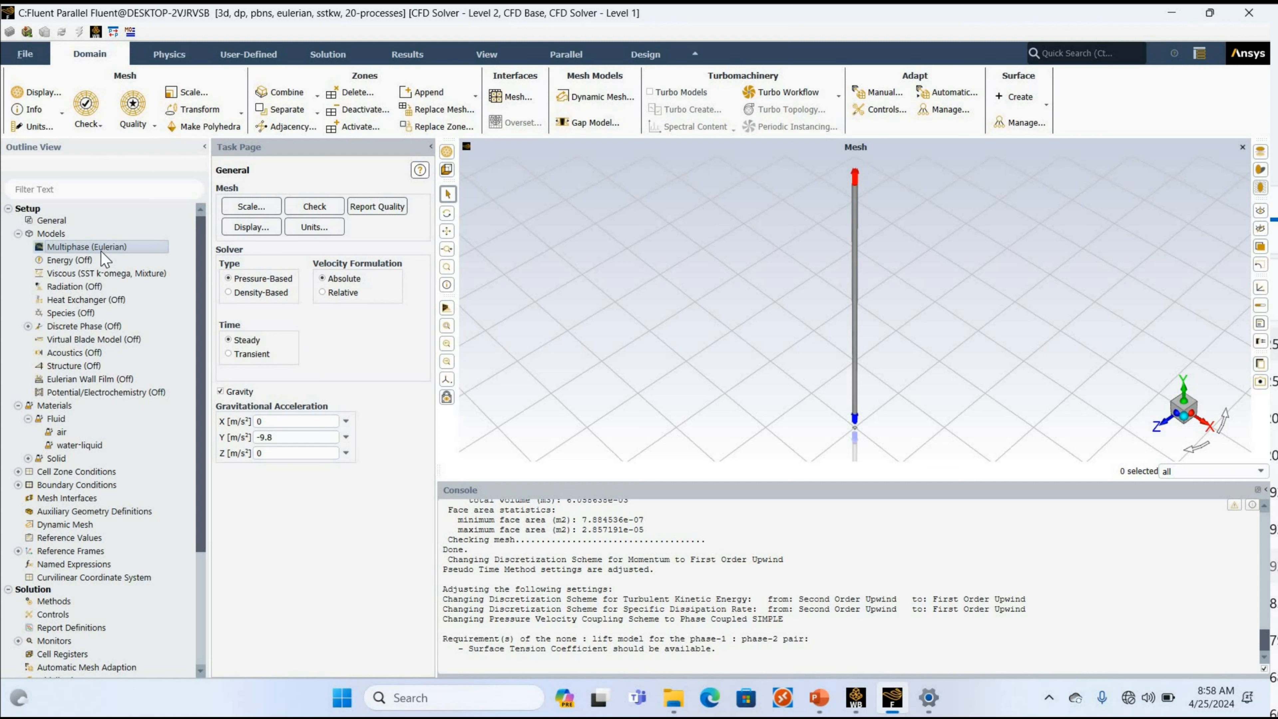
# Switch the viscous model to standard k-epsilon with Enhanced Wall Treatment, the Dispersed turbulence multiphase model and the Production Limiter enabled.
pyautogui.click(108, 274)
pyautogui.doubleClick(109, 275)
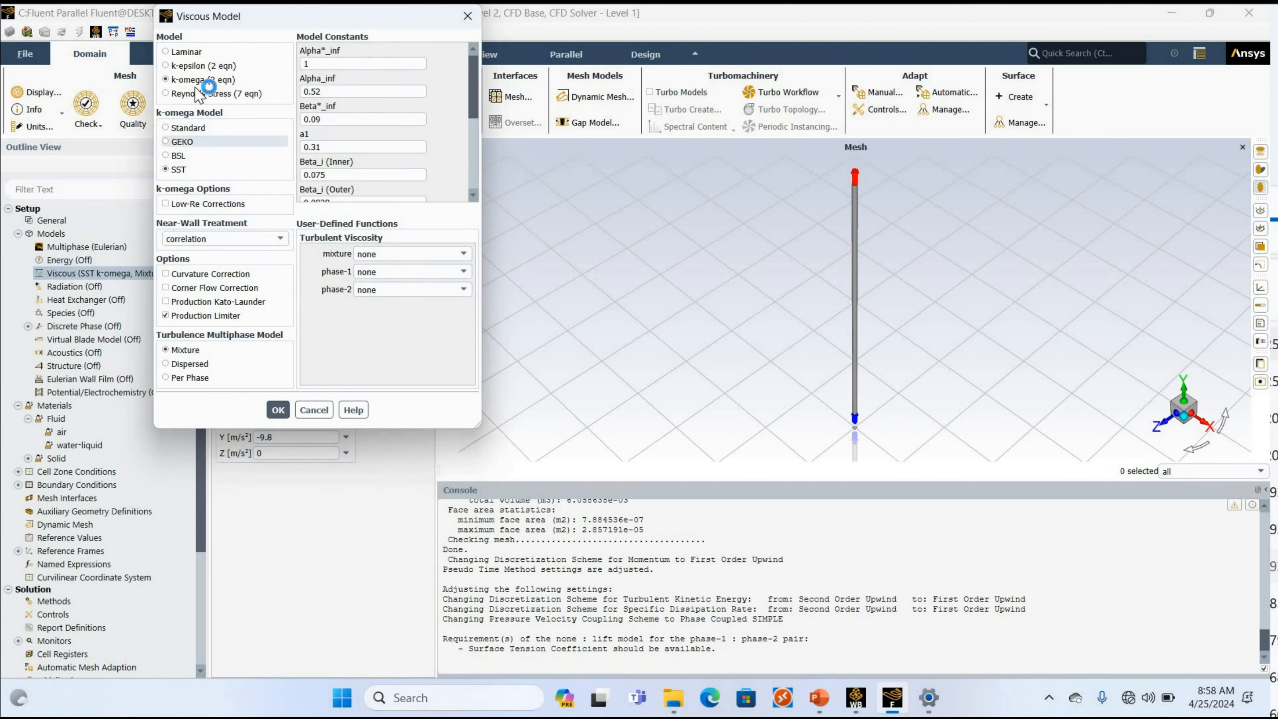
pyautogui.click(201, 65)
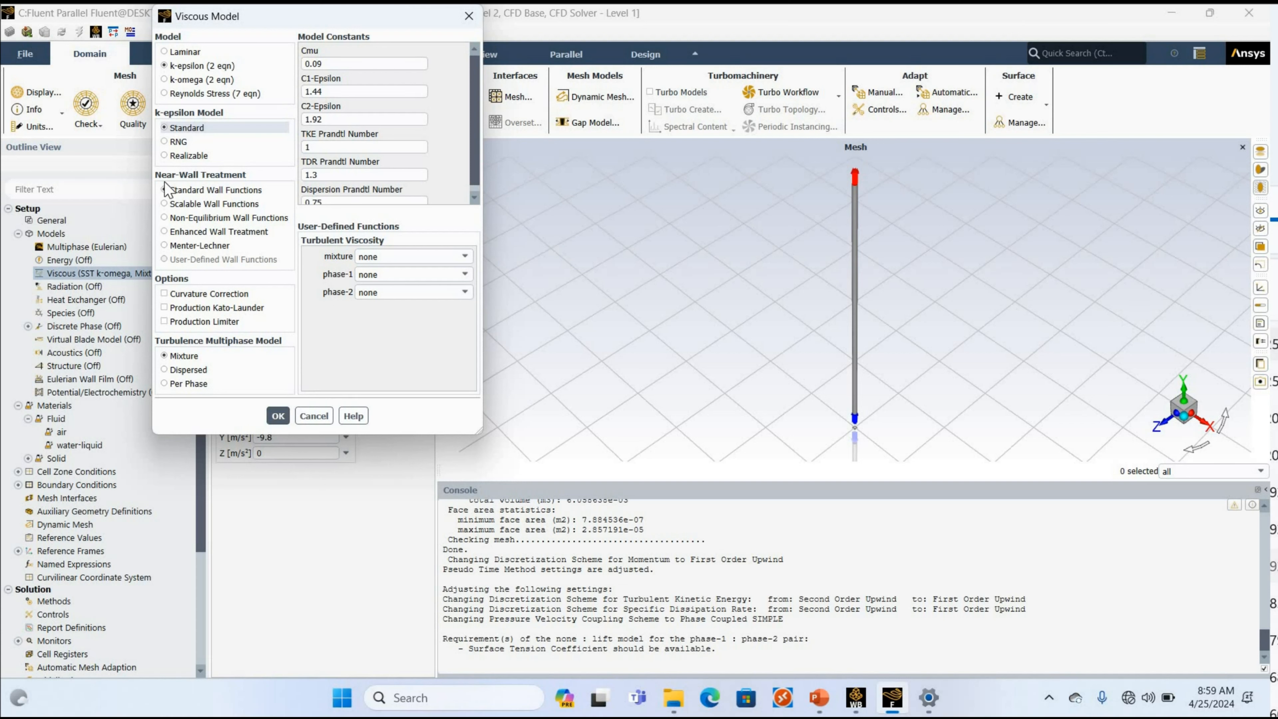
pyautogui.click(166, 231)
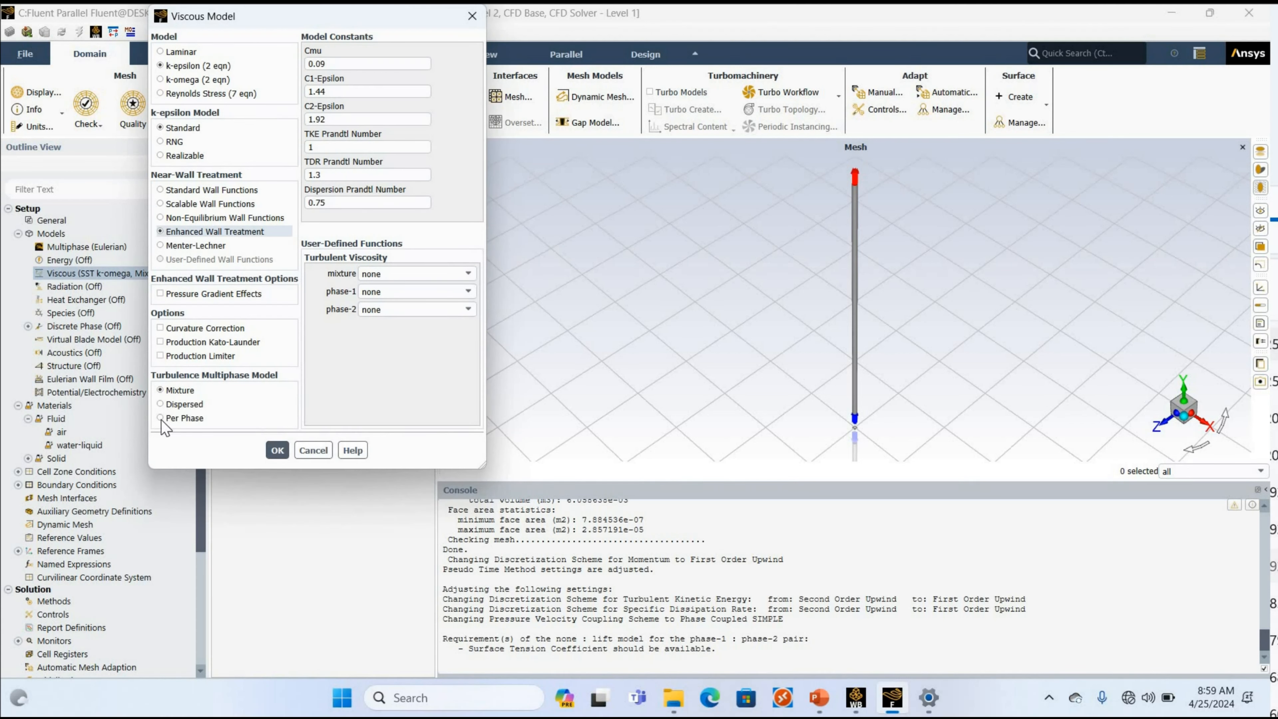
pyautogui.click(165, 404)
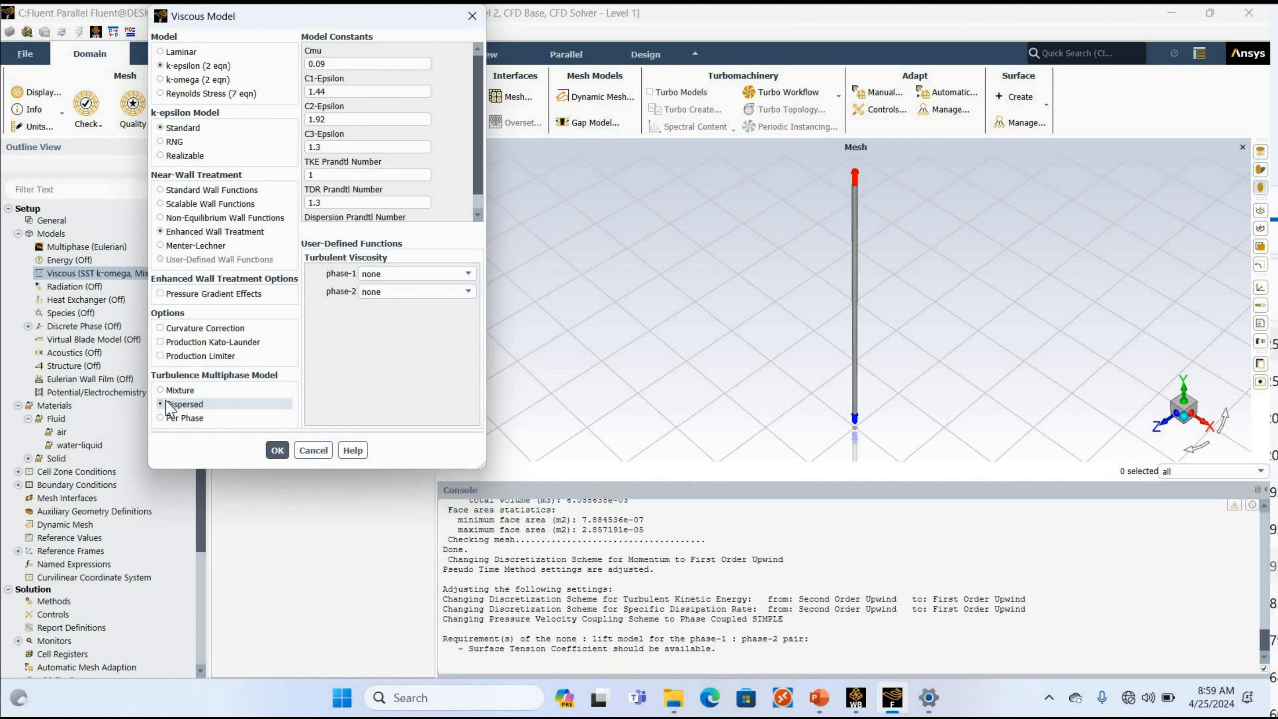
pyautogui.click(200, 356)
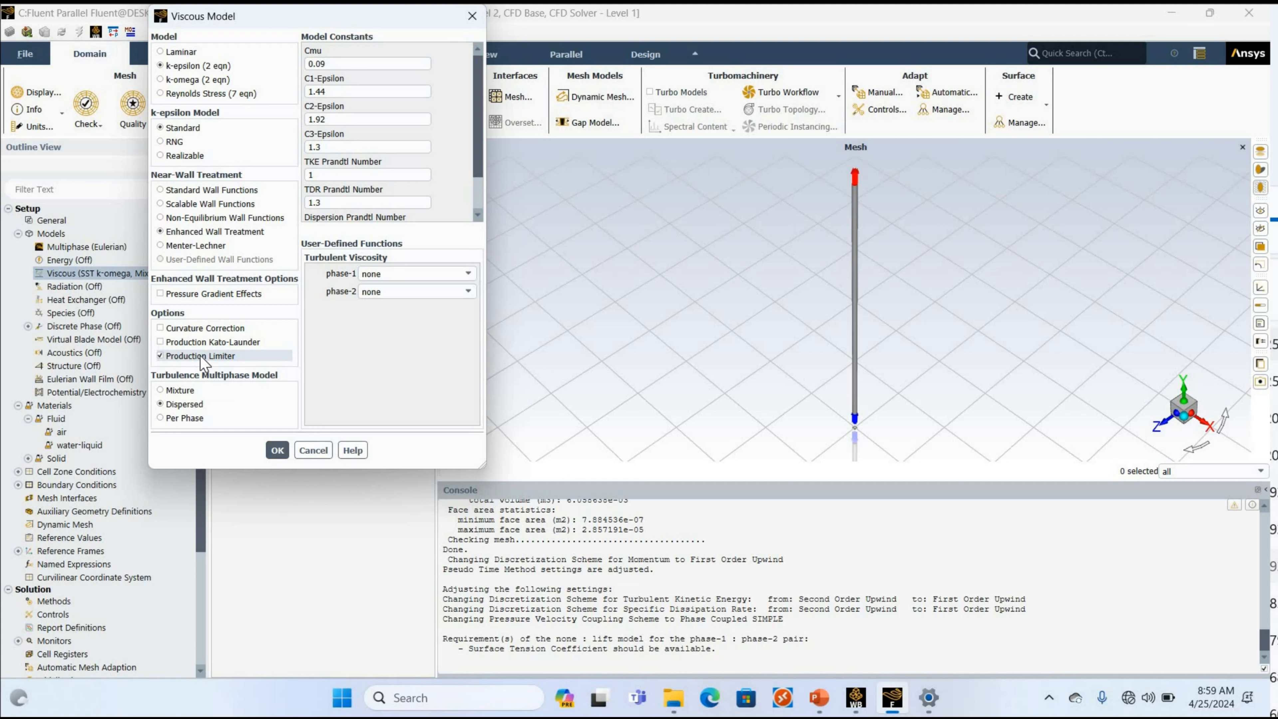
pyautogui.click(277, 449)
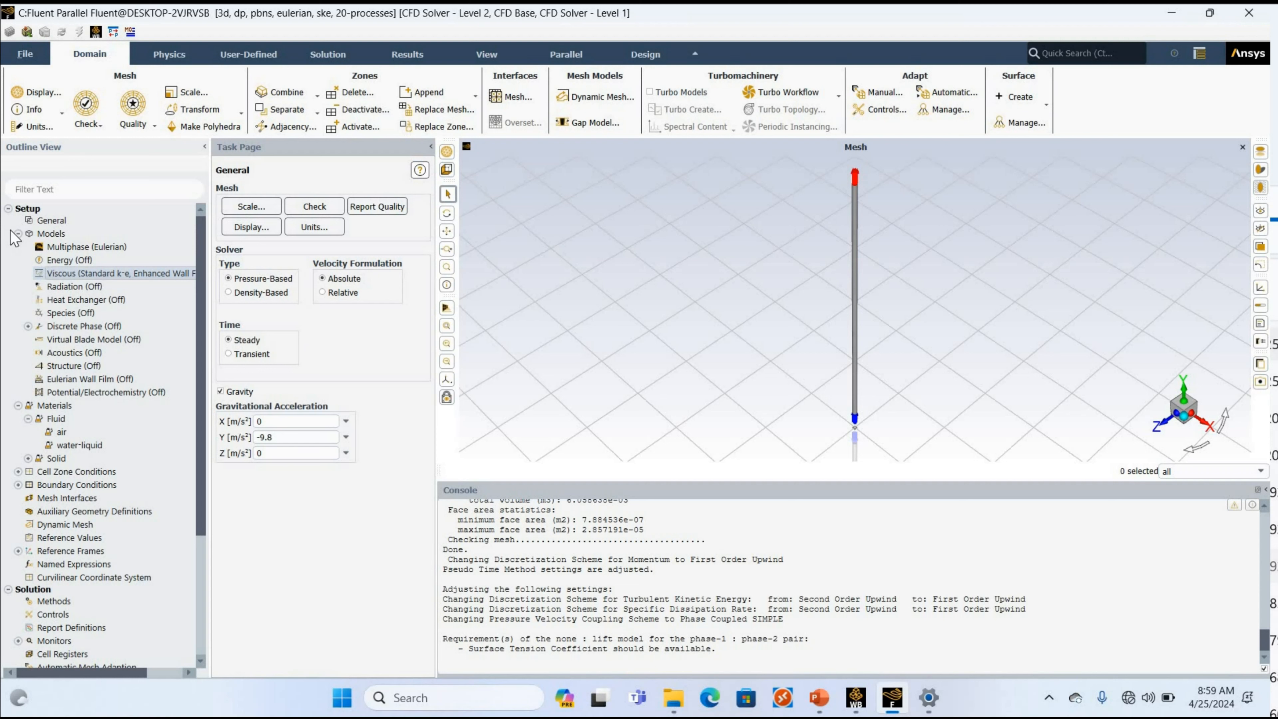
# Collapse the Models and Materials branches and open the velocity-inlet boundary condition of the inlet zone.
pyautogui.click(8, 208)
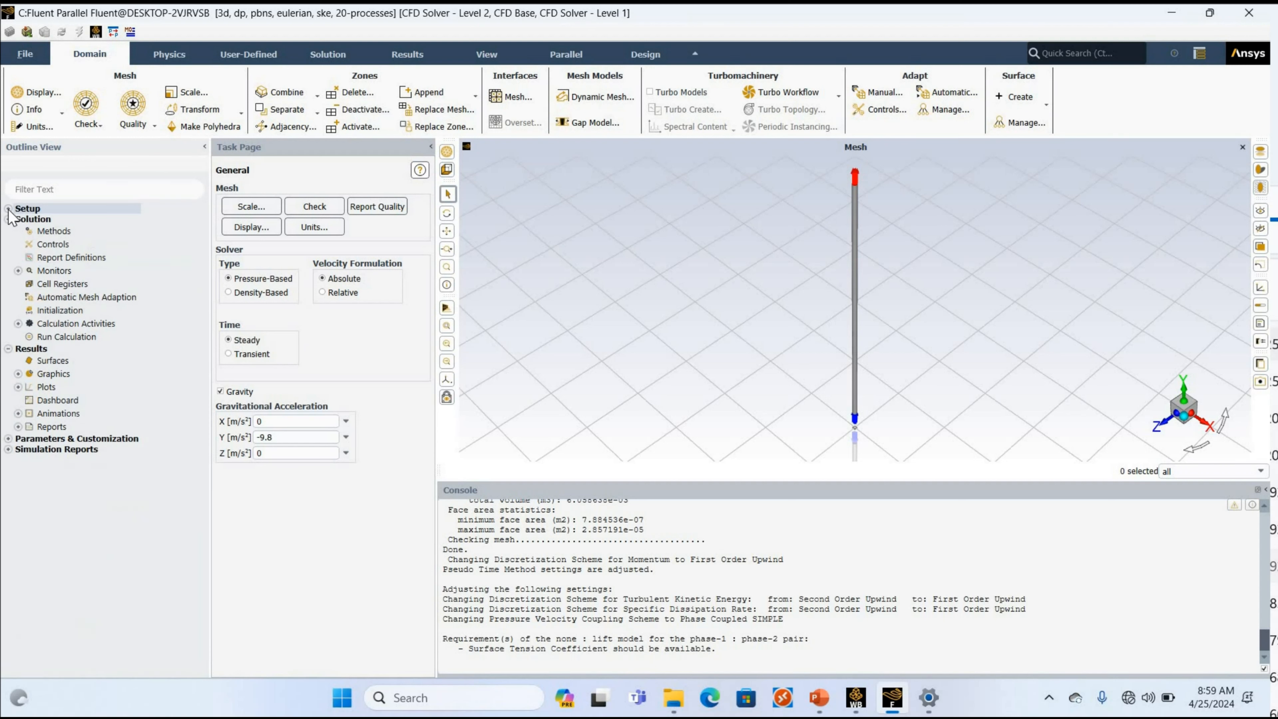
pyautogui.click(8, 209)
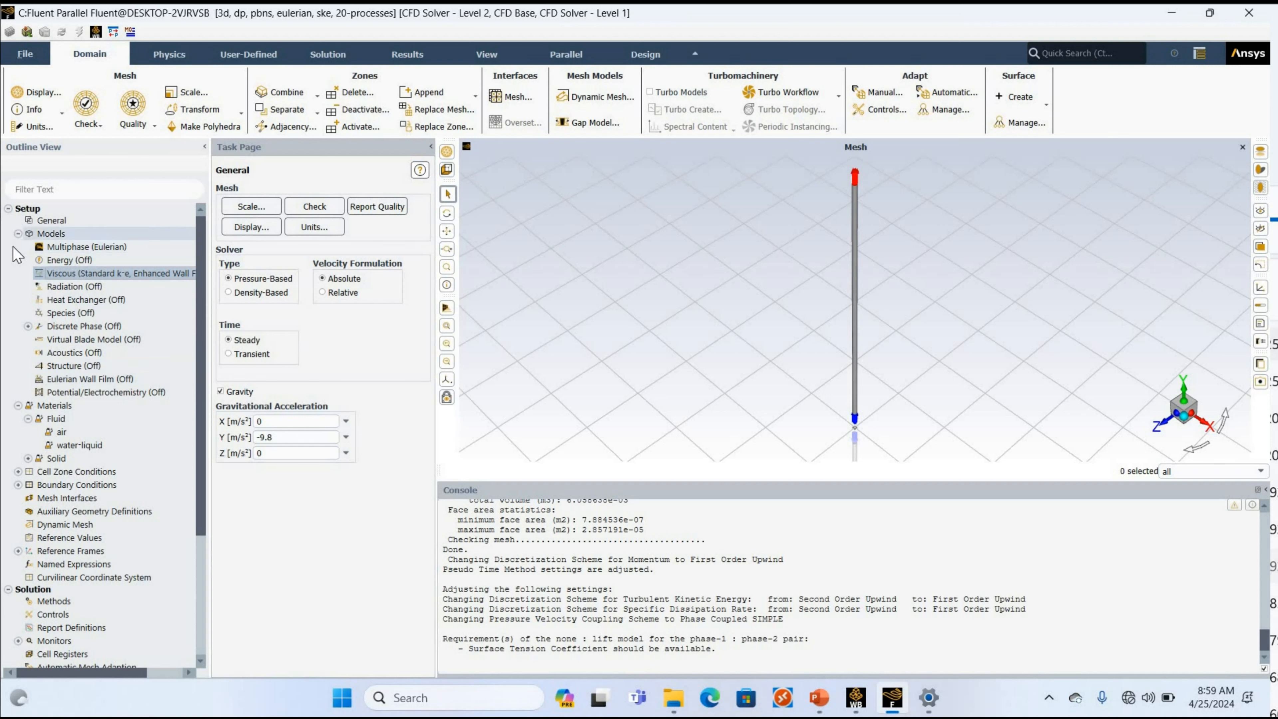
pyautogui.click(18, 234)
pyautogui.click(17, 247)
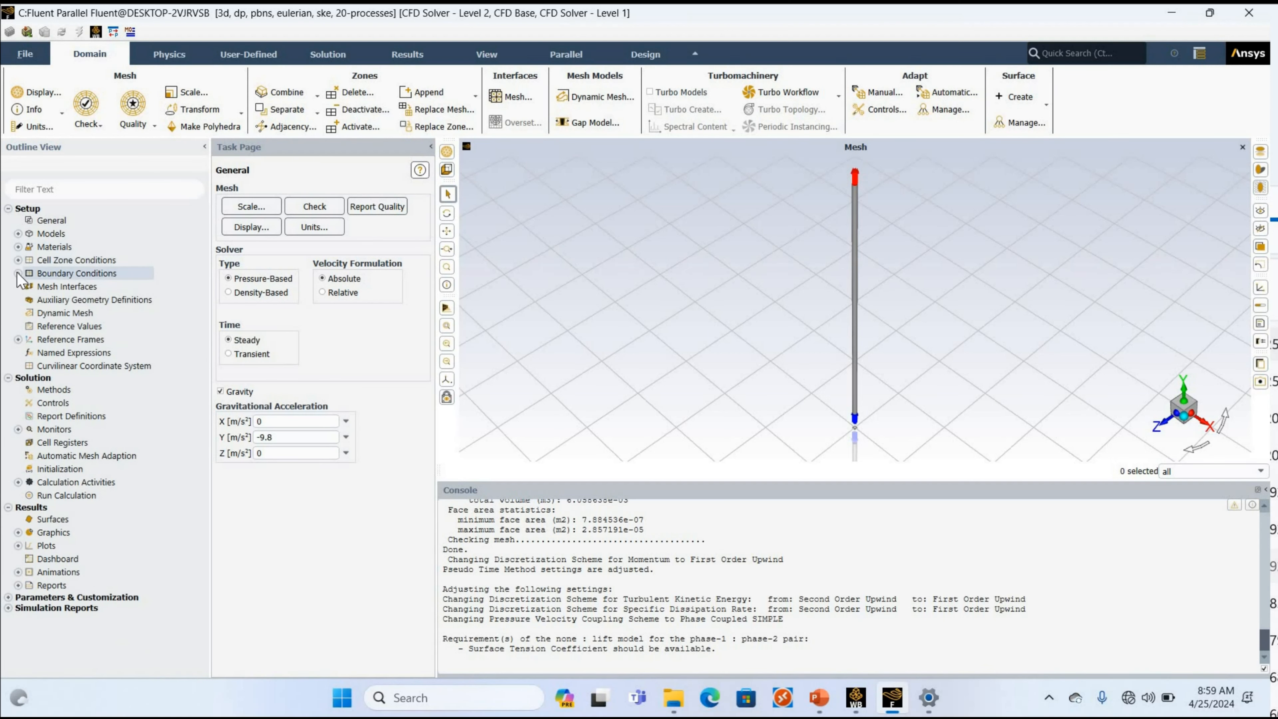
pyautogui.click(18, 272)
pyautogui.click(29, 287)
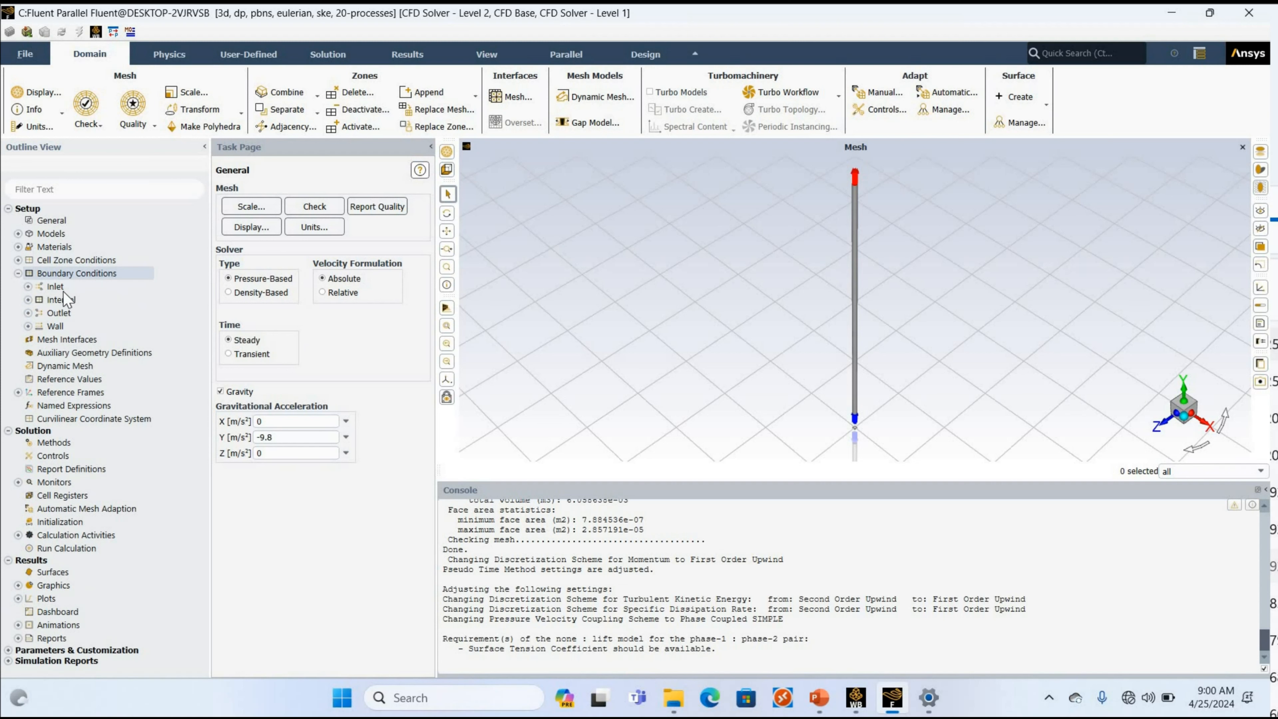
pyautogui.doubleClick(93, 299)
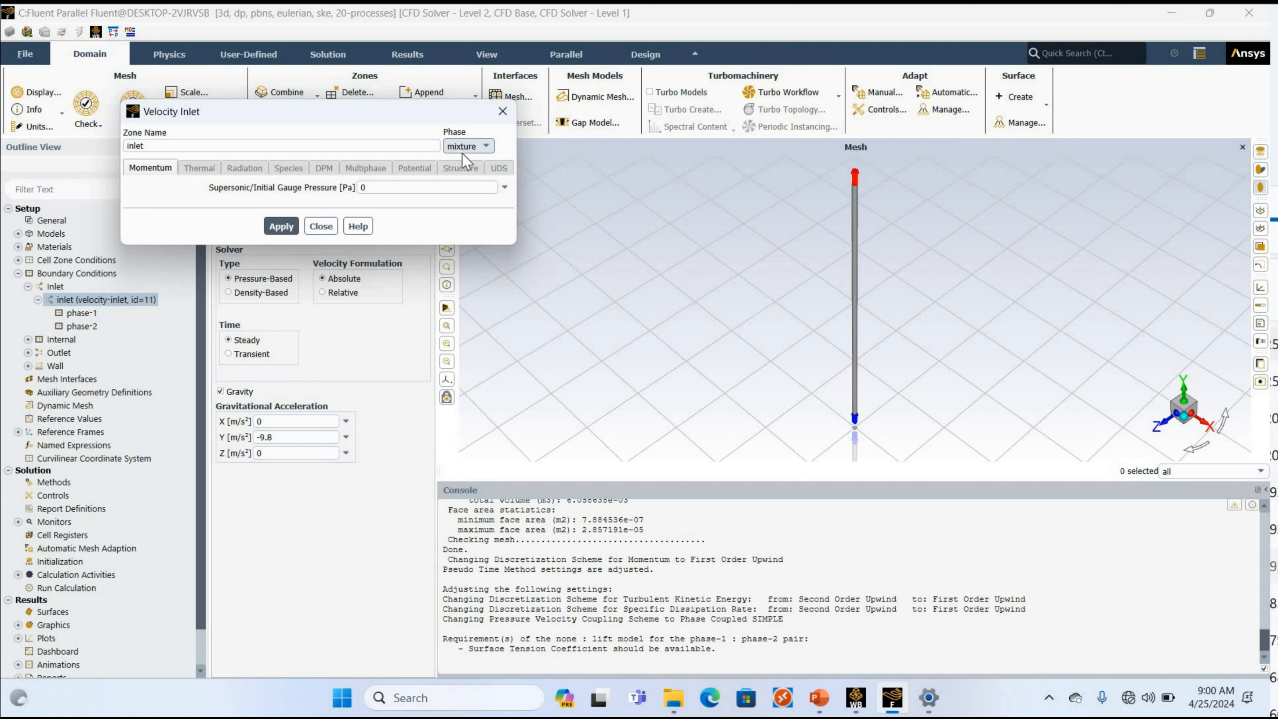
# Set the phase-1 inlet velocity magnitude to 4.10 m/s, keeping 5% turbulent intensity and viscosity ratio 10, and apply it.
pyautogui.click(466, 146)
pyautogui.press('Down')
pyautogui.press('Return')
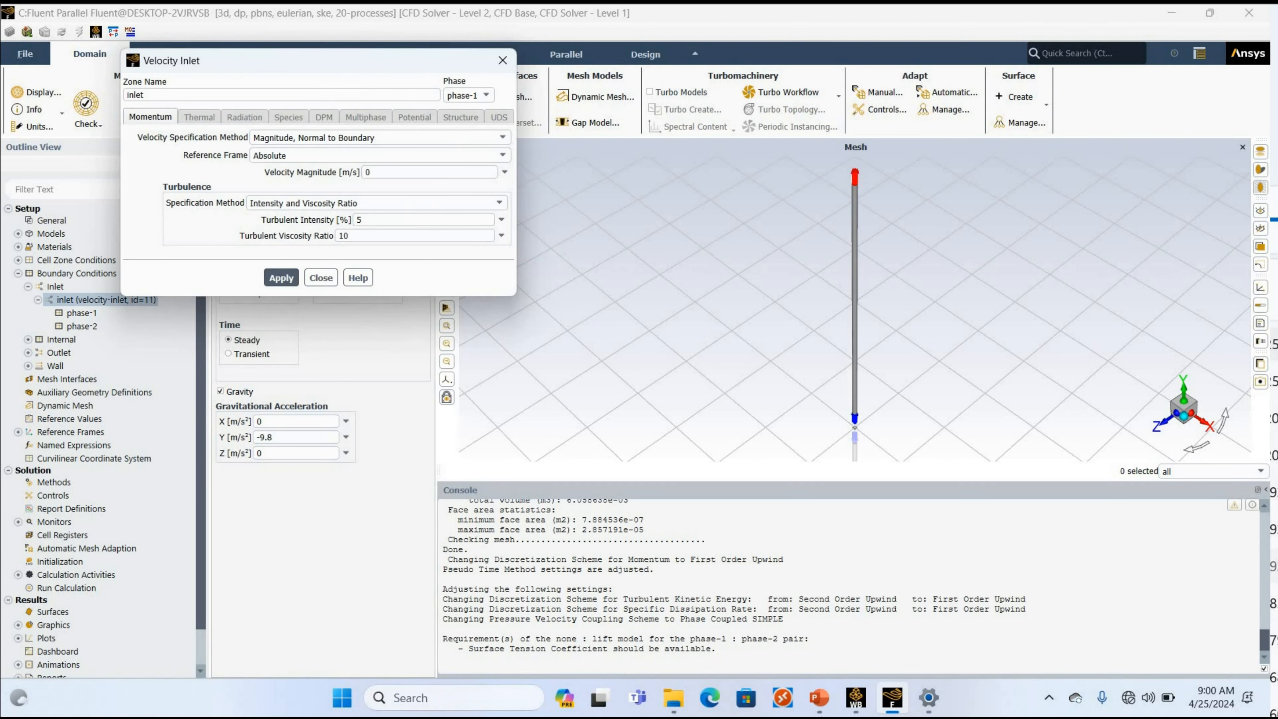
pyautogui.click(819, 697)
pyautogui.click(819, 697)
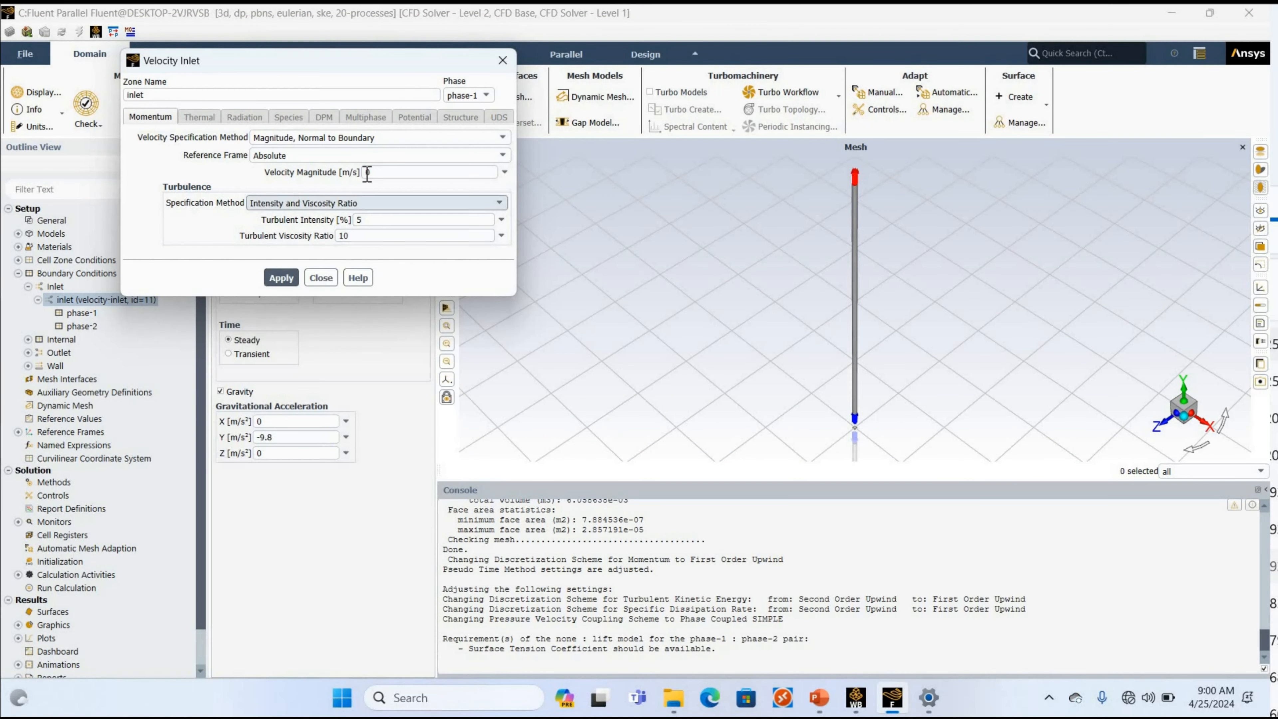
pyautogui.doubleClick(366, 172)
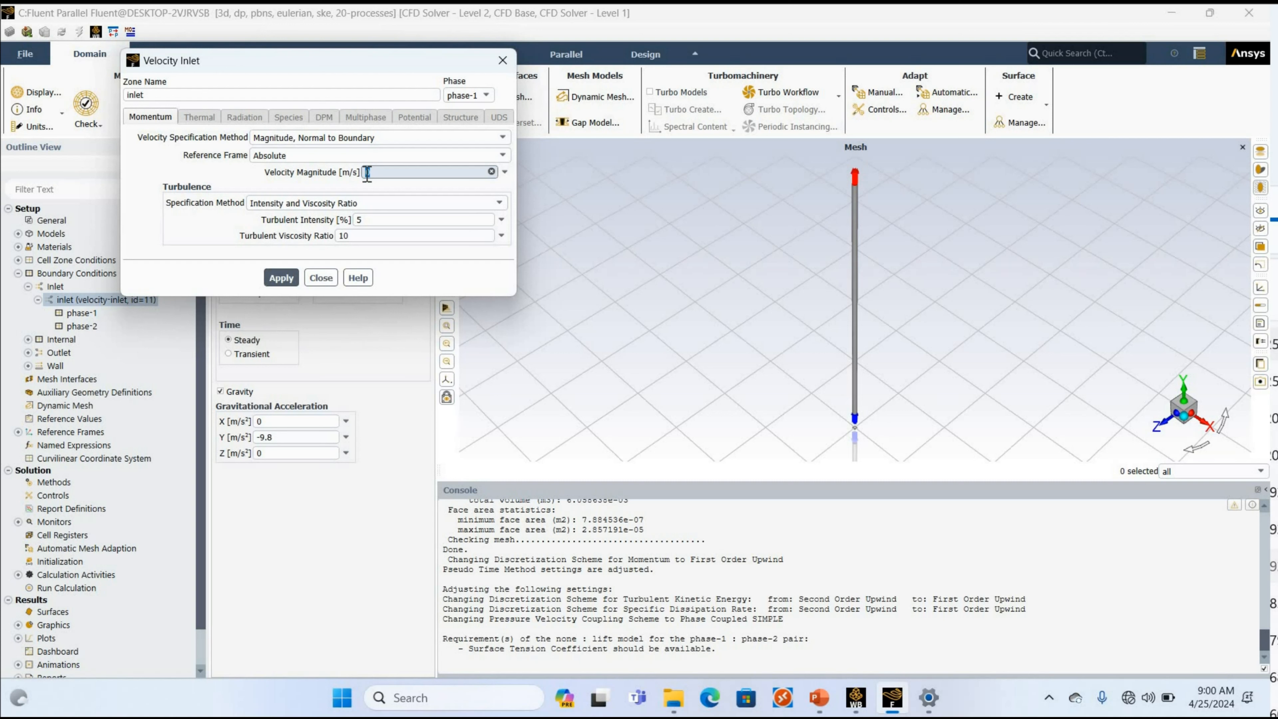
pyautogui.write('4.10')
pyautogui.click(281, 277)
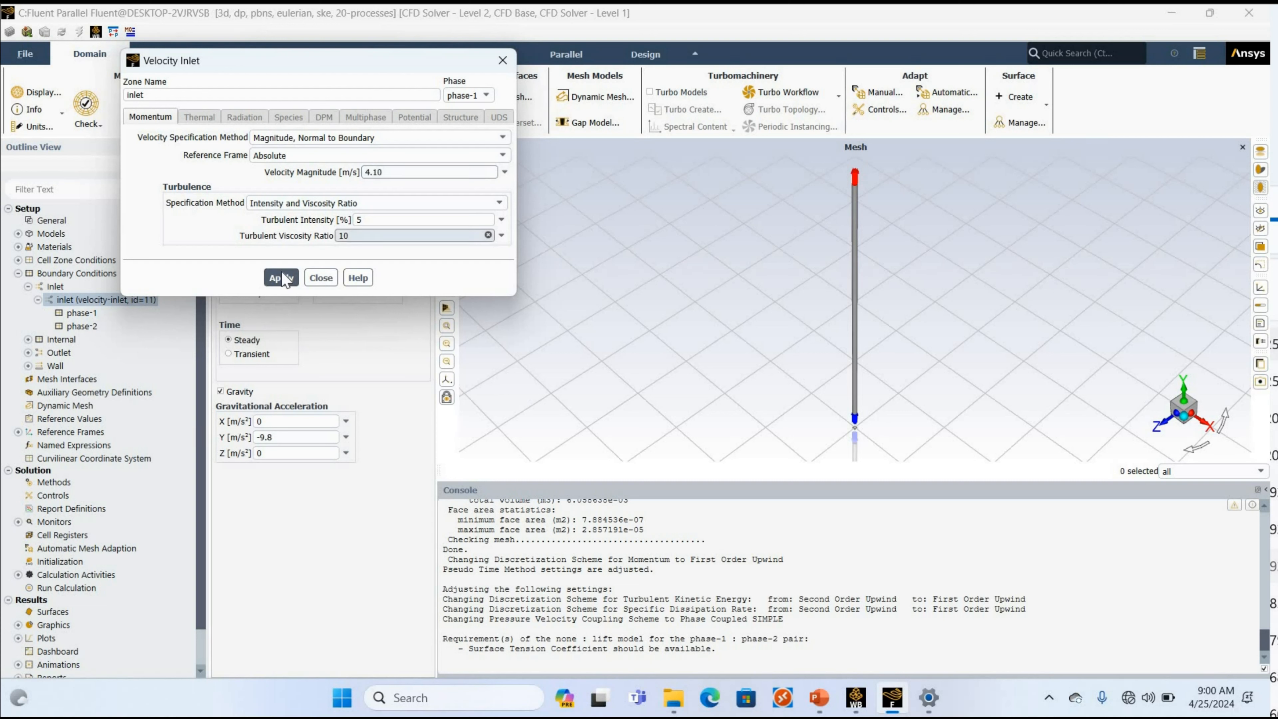
# Set the inlet velocity magnitude of phase-2 to 4.179 m/s and apply it.
pyautogui.click(467, 95)
pyautogui.click(470, 127)
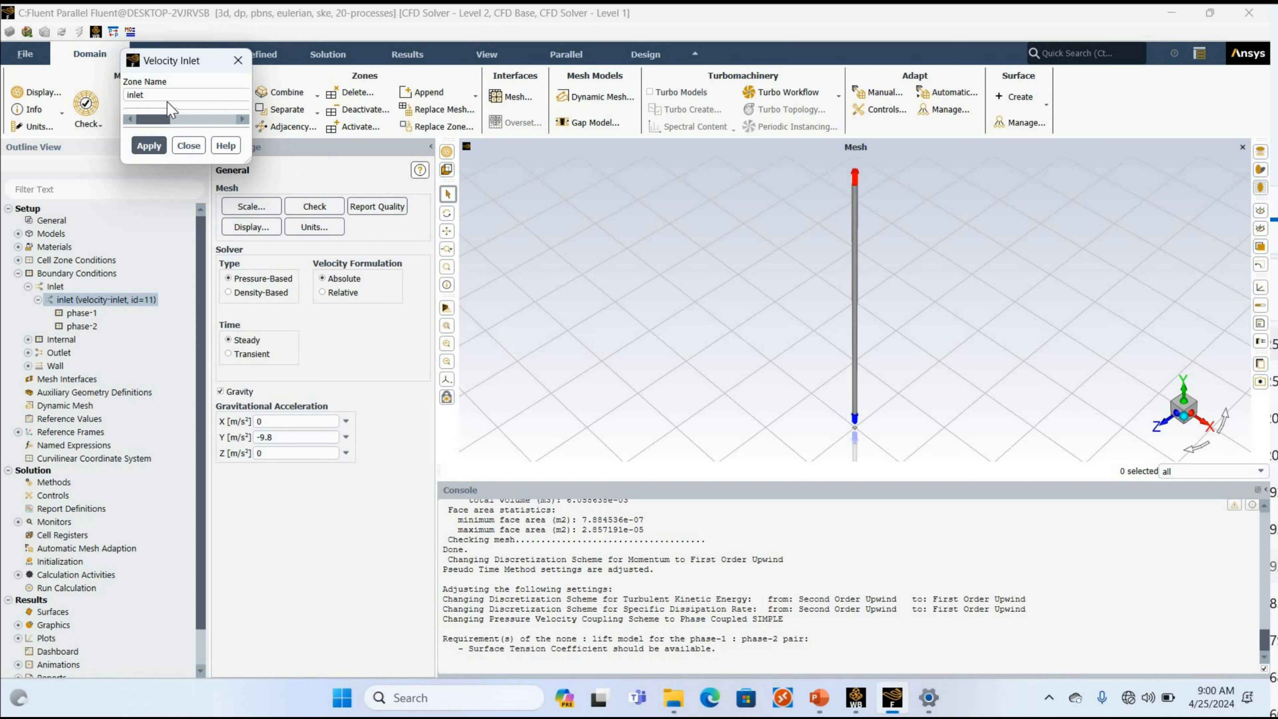
pyautogui.moveTo(373, 173); pyautogui.dragTo(348, 178)
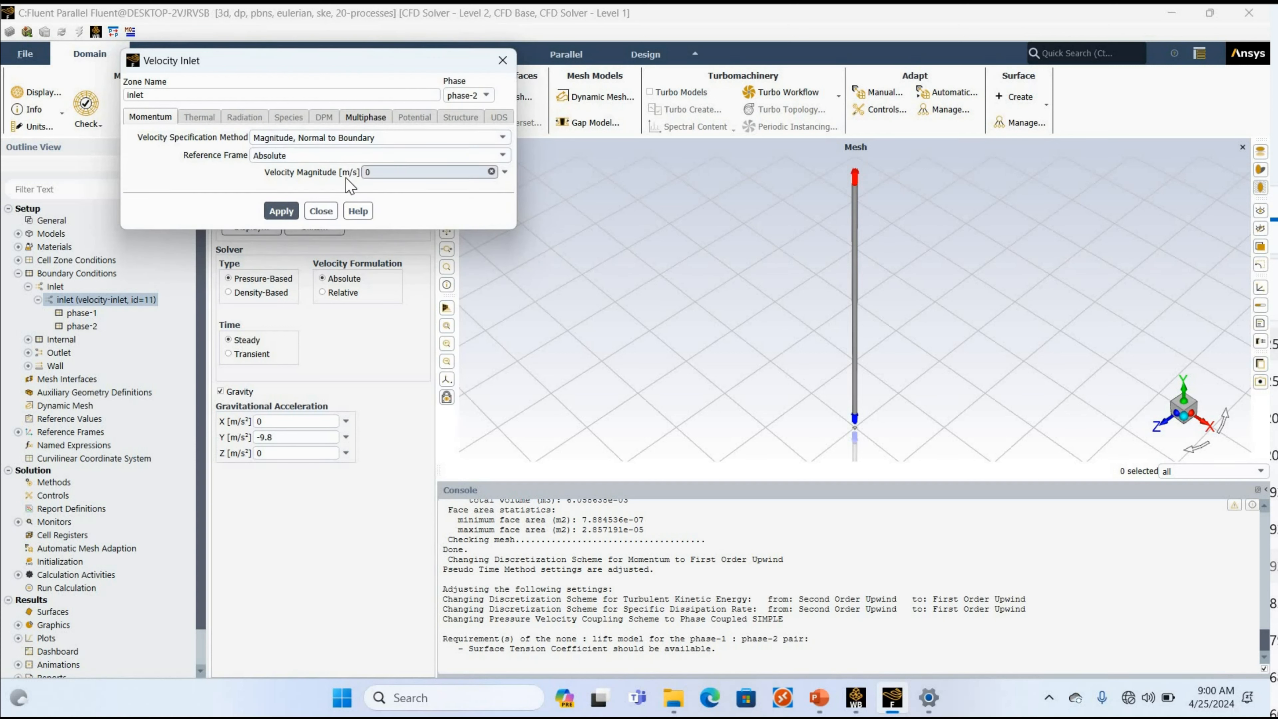
pyautogui.press('BackSpace')
pyautogui.write('4.179')
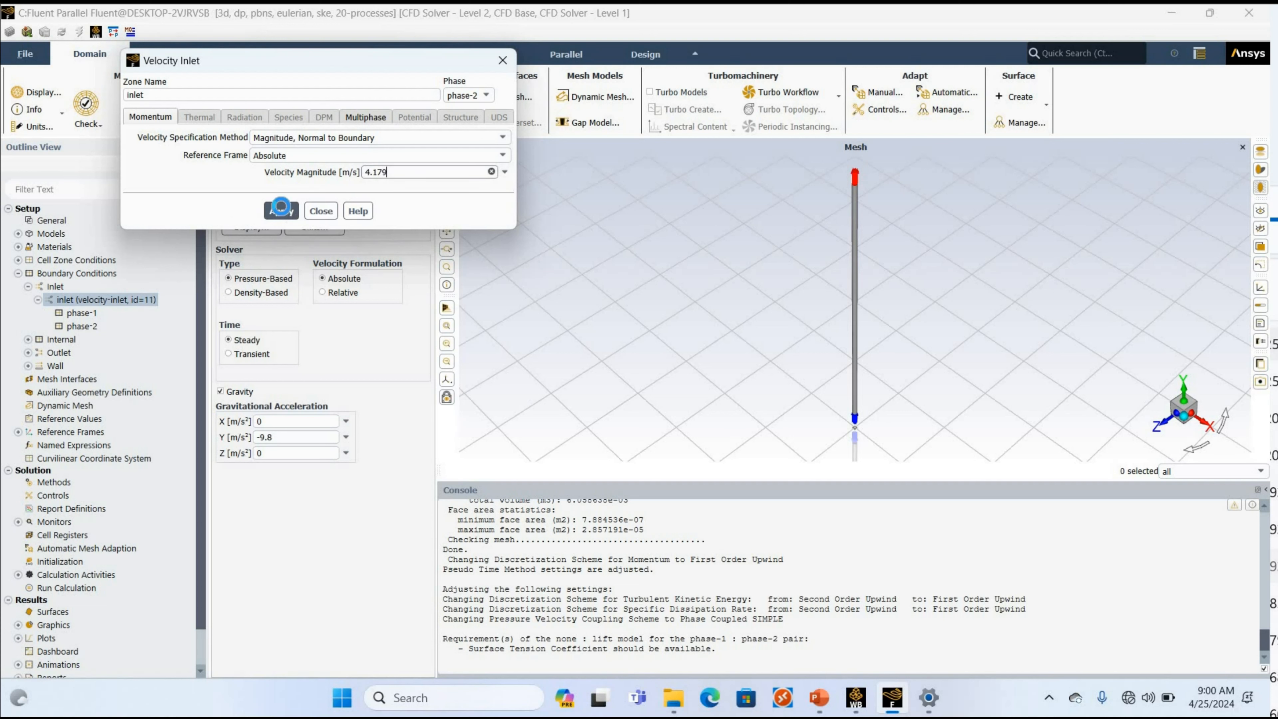
pyautogui.click(281, 211)
# Set the phase-2 volume fraction at the inlet to 0.0243 in its multiphase settings.
pyautogui.moveTo(255, 64); pyautogui.dragTo(401, 366)
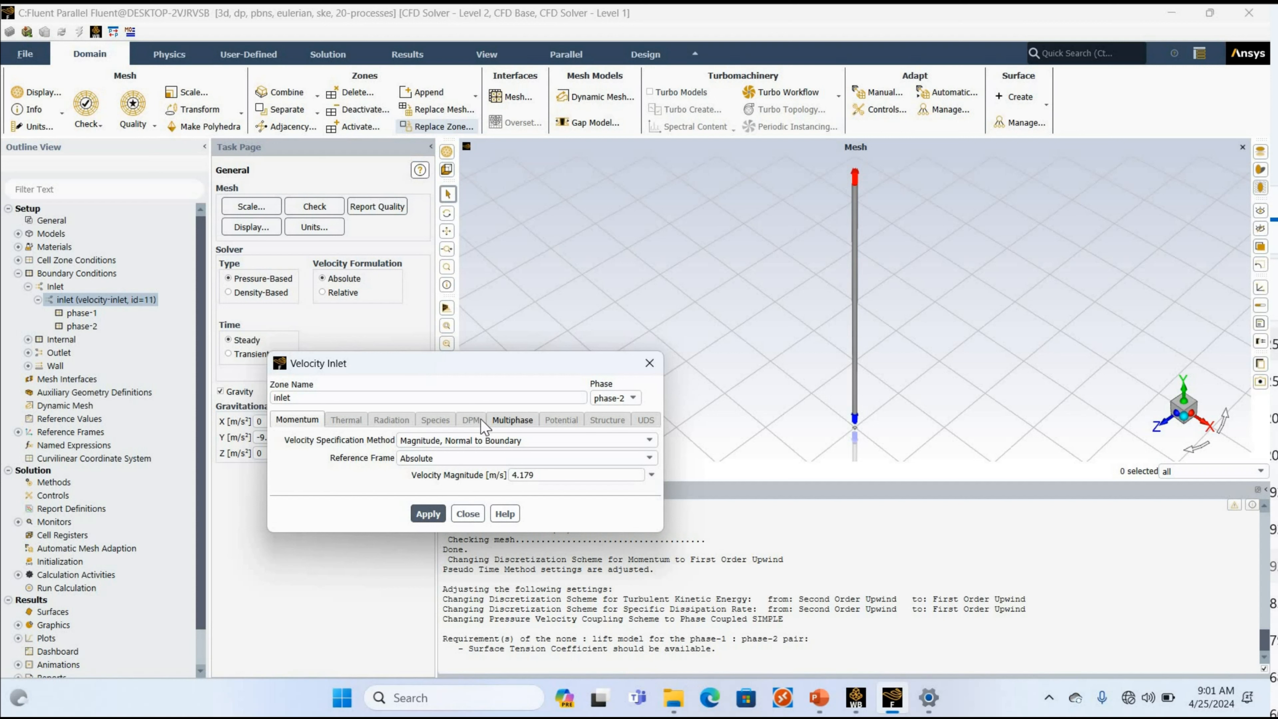
pyautogui.click(508, 421)
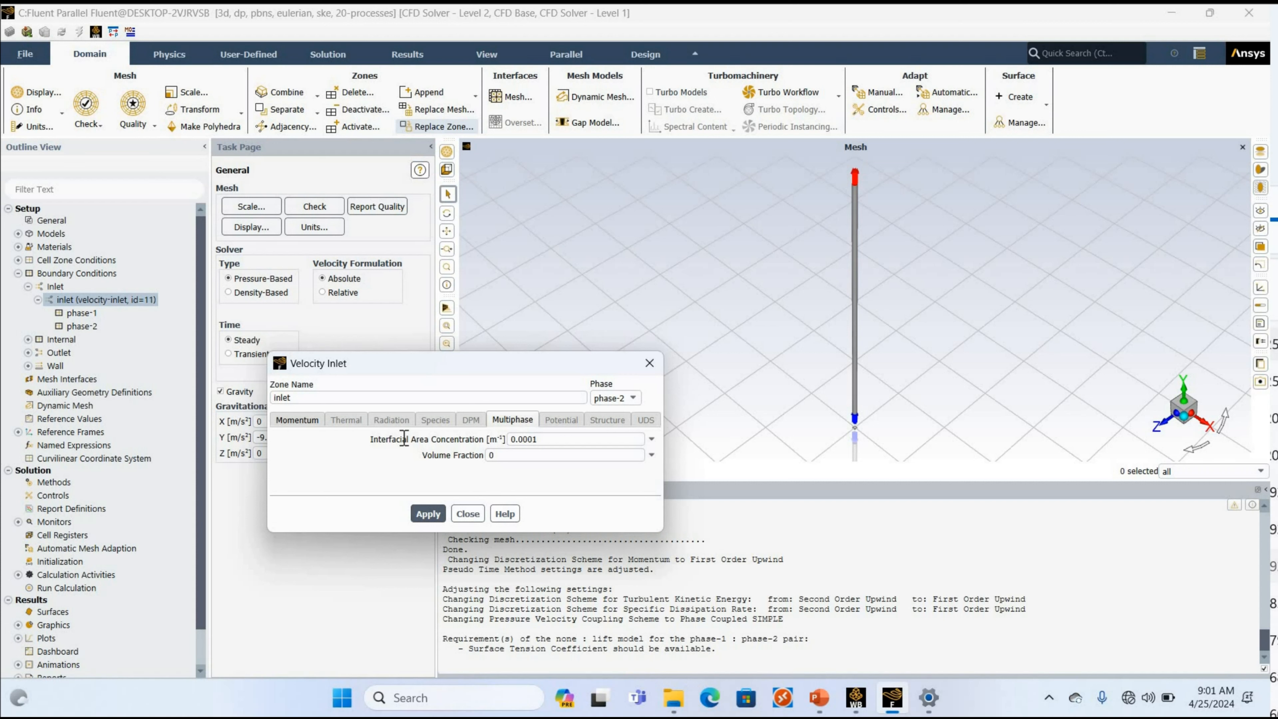
pyautogui.doubleClick(526, 439)
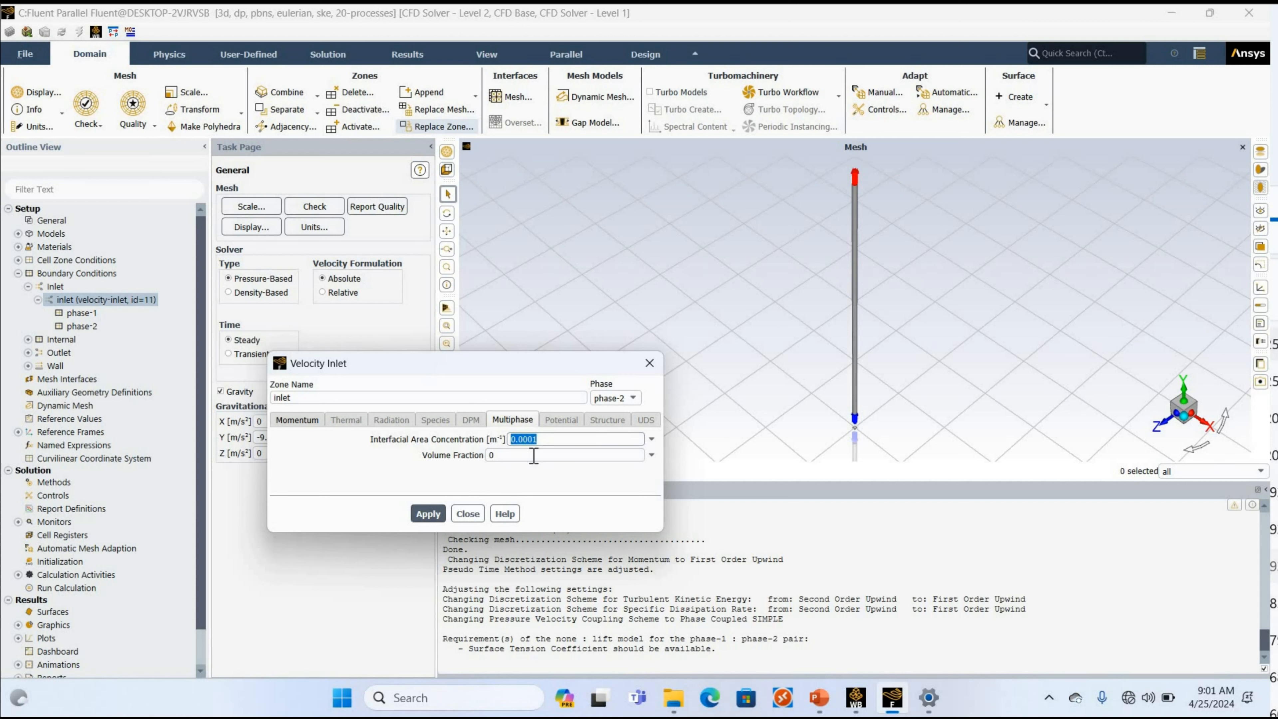
pyautogui.press('Tab')
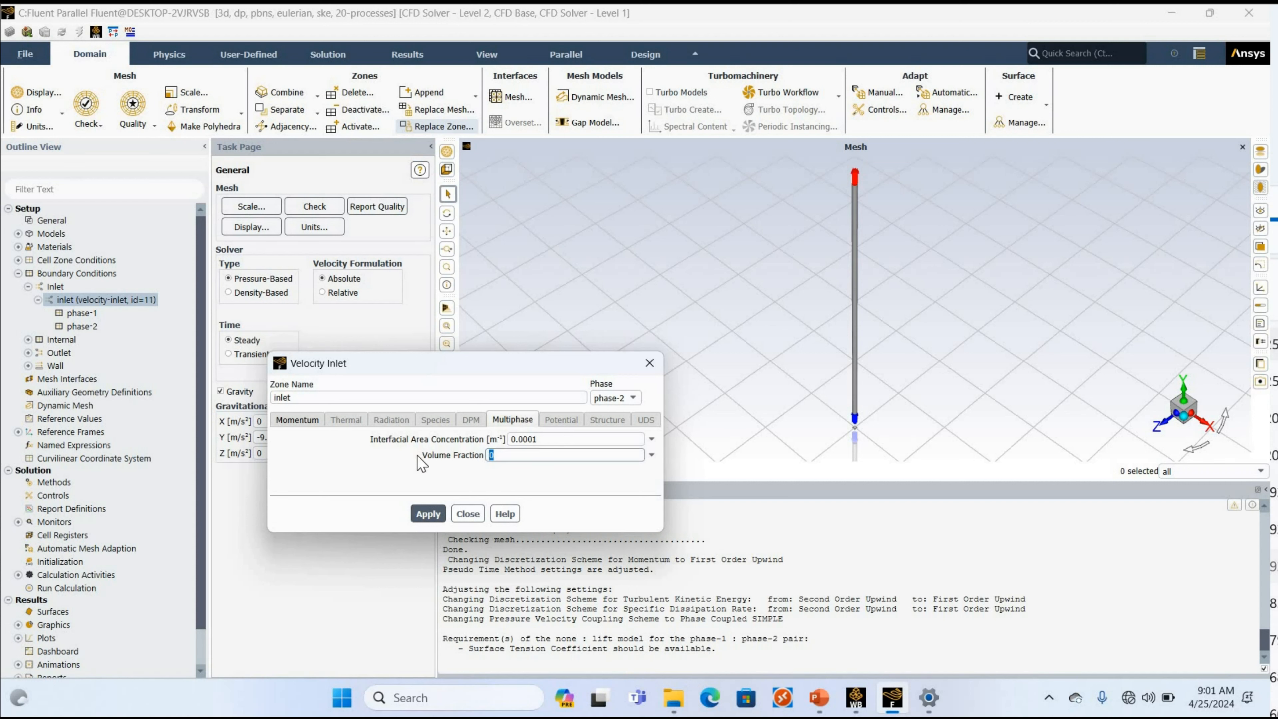
pyautogui.write('0.0243')
# Look up the interfacial area concentration on the PowerPoint boundary condition slide, set it to 86.46 1/m for phase-2, and apply the inlet settings.
pyautogui.hotkey('shift', 'Tab')
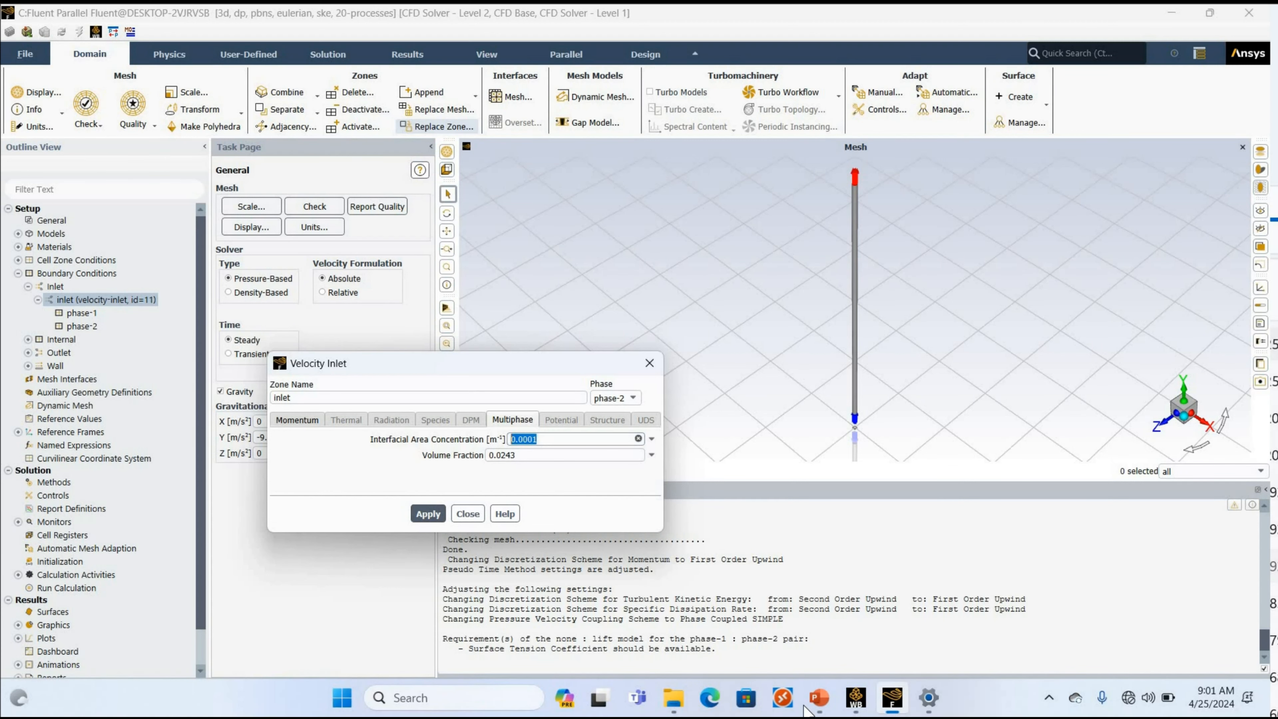
pyautogui.click(808, 709)
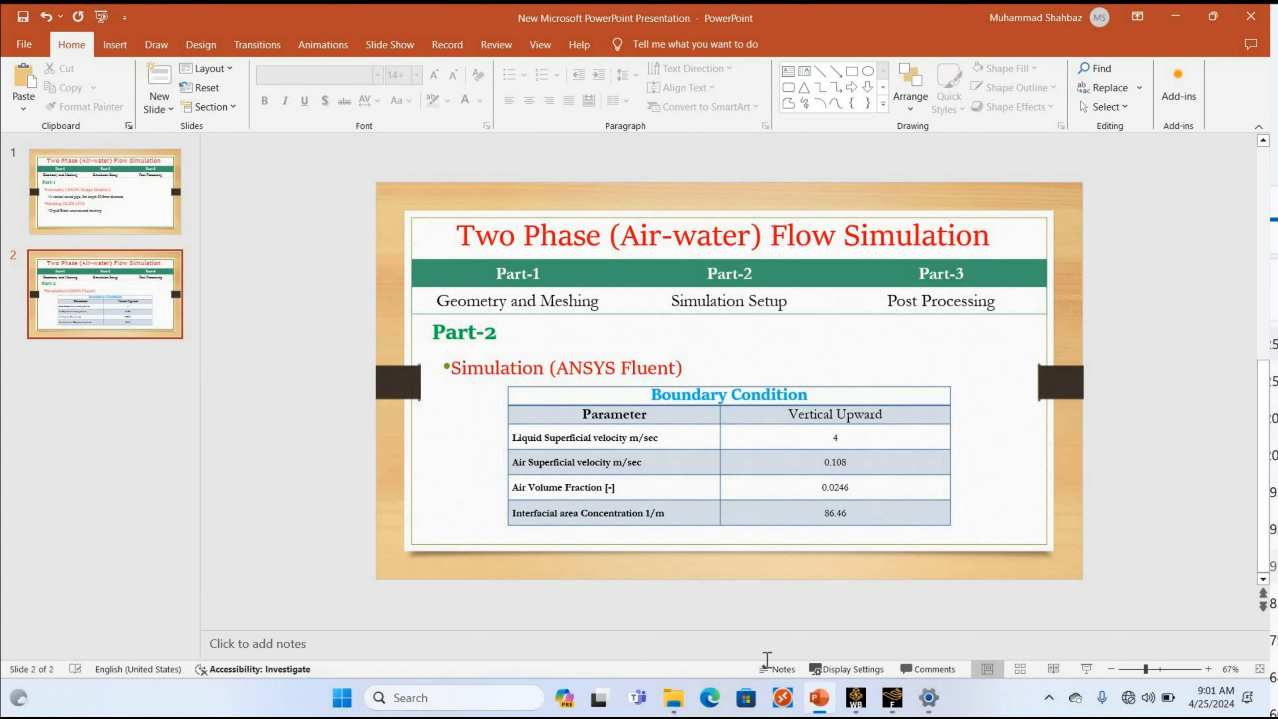
pyautogui.hotkey('alt', 'Tab')
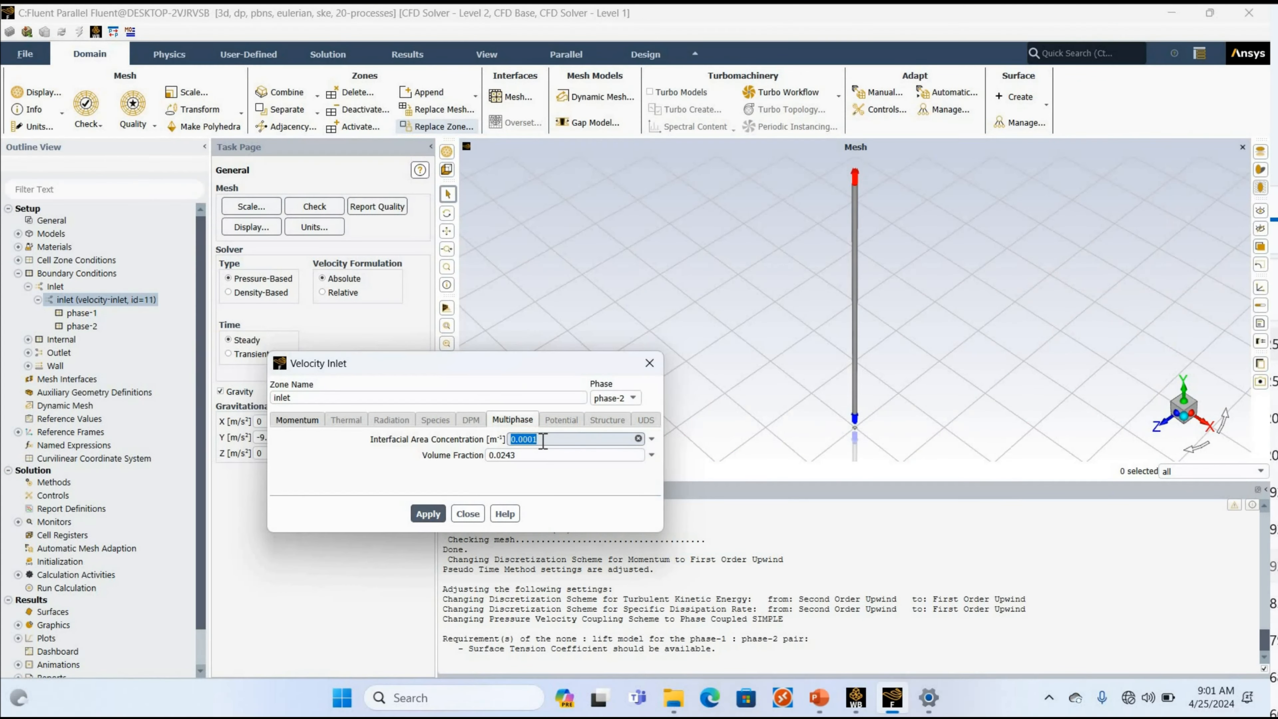
pyautogui.write('86.46')
pyautogui.click(427, 513)
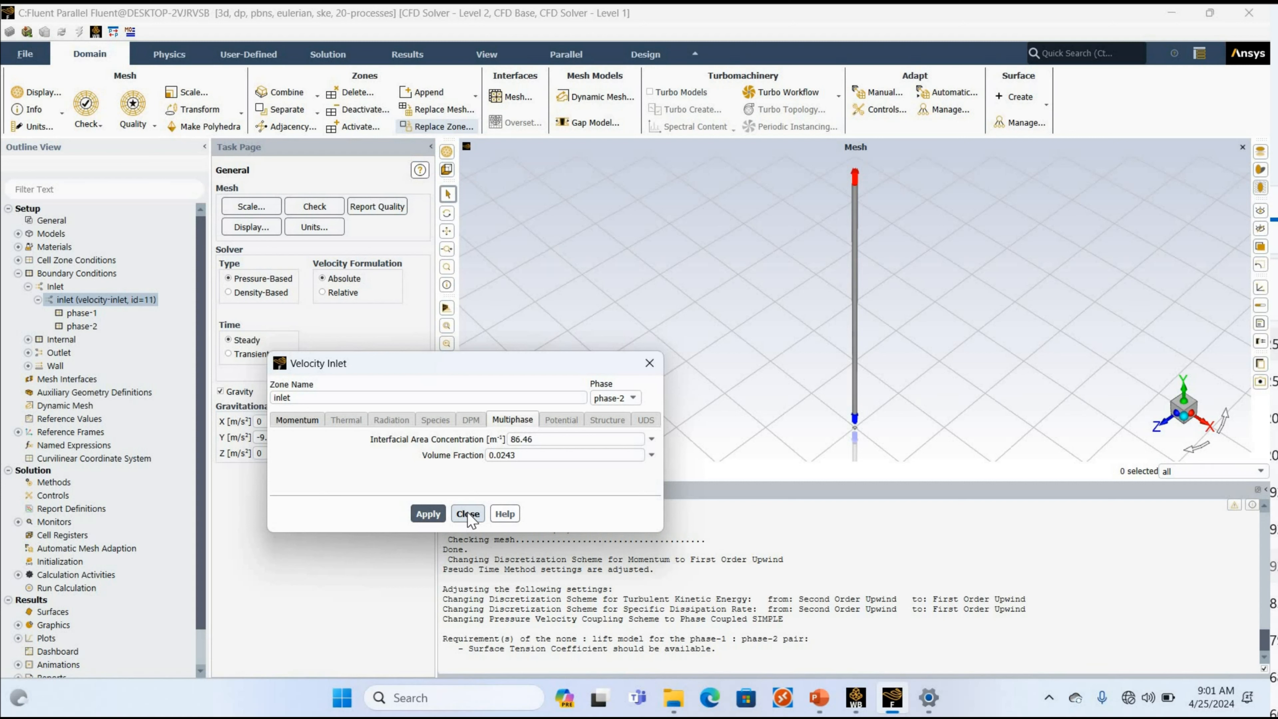
pyautogui.click(468, 514)
# Set the mixture gauge pressure at the pressure outlet to 3700 Pa and apply it.
pyautogui.click(28, 339)
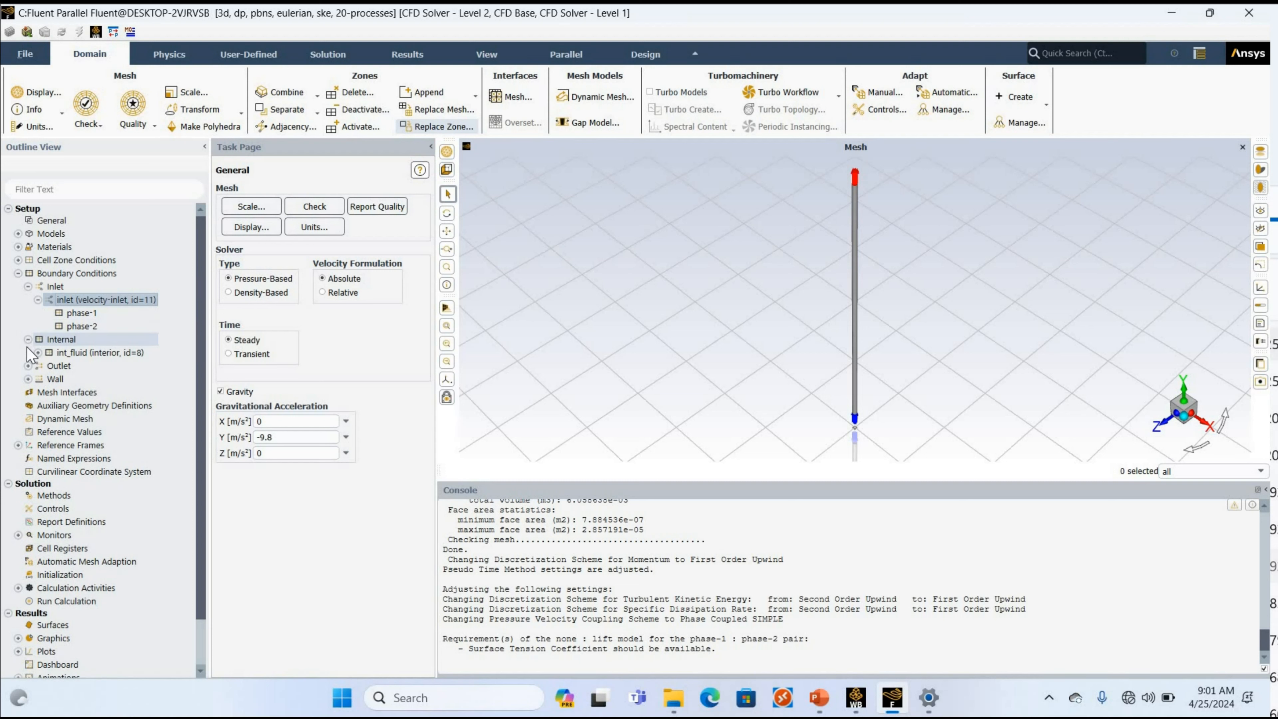
pyautogui.click(28, 340)
pyautogui.click(27, 353)
pyautogui.click(107, 365)
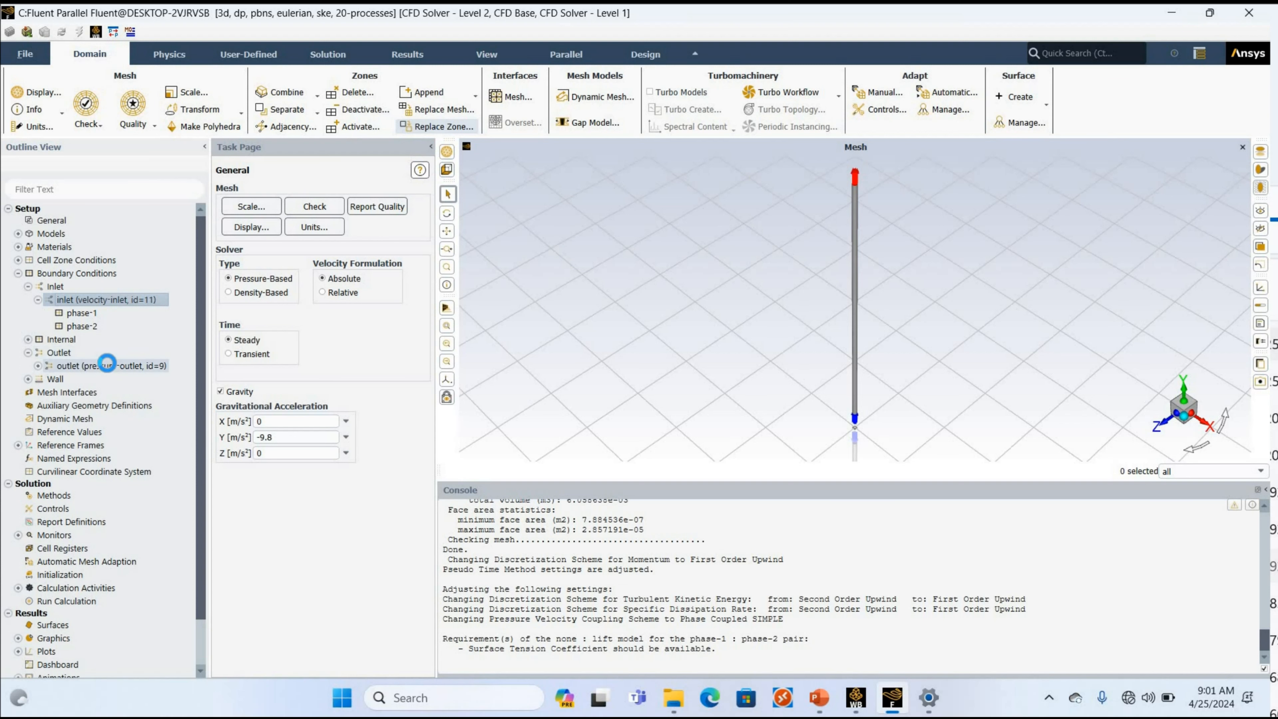
pyautogui.doubleClick(108, 367)
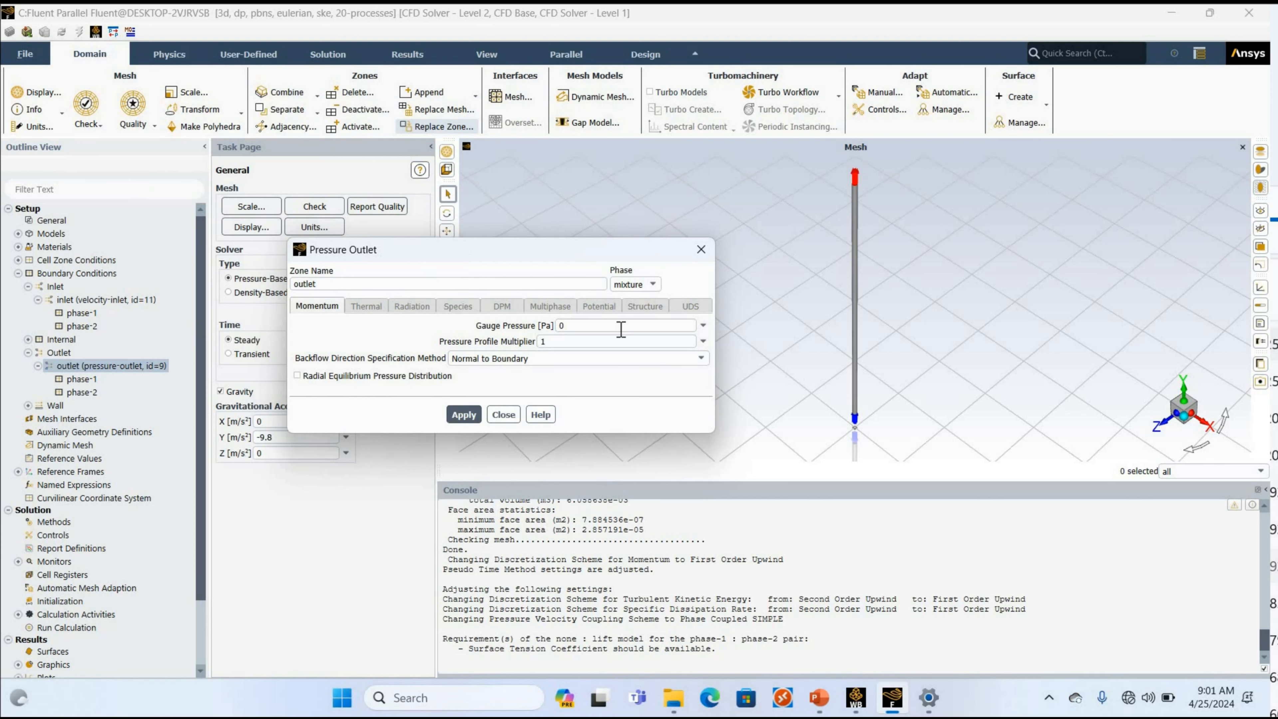
pyautogui.moveTo(568, 326); pyautogui.dragTo(519, 327)
pyautogui.write('3700')
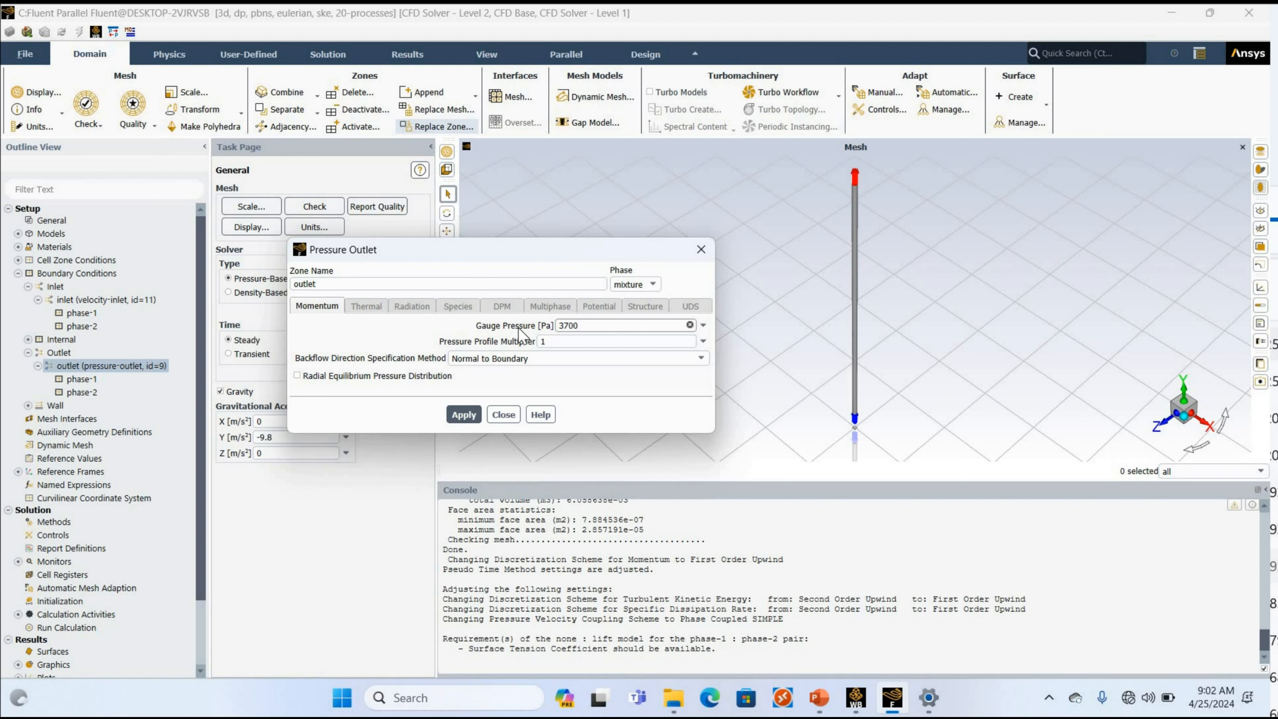
pyautogui.click(473, 422)
pyautogui.click(471, 415)
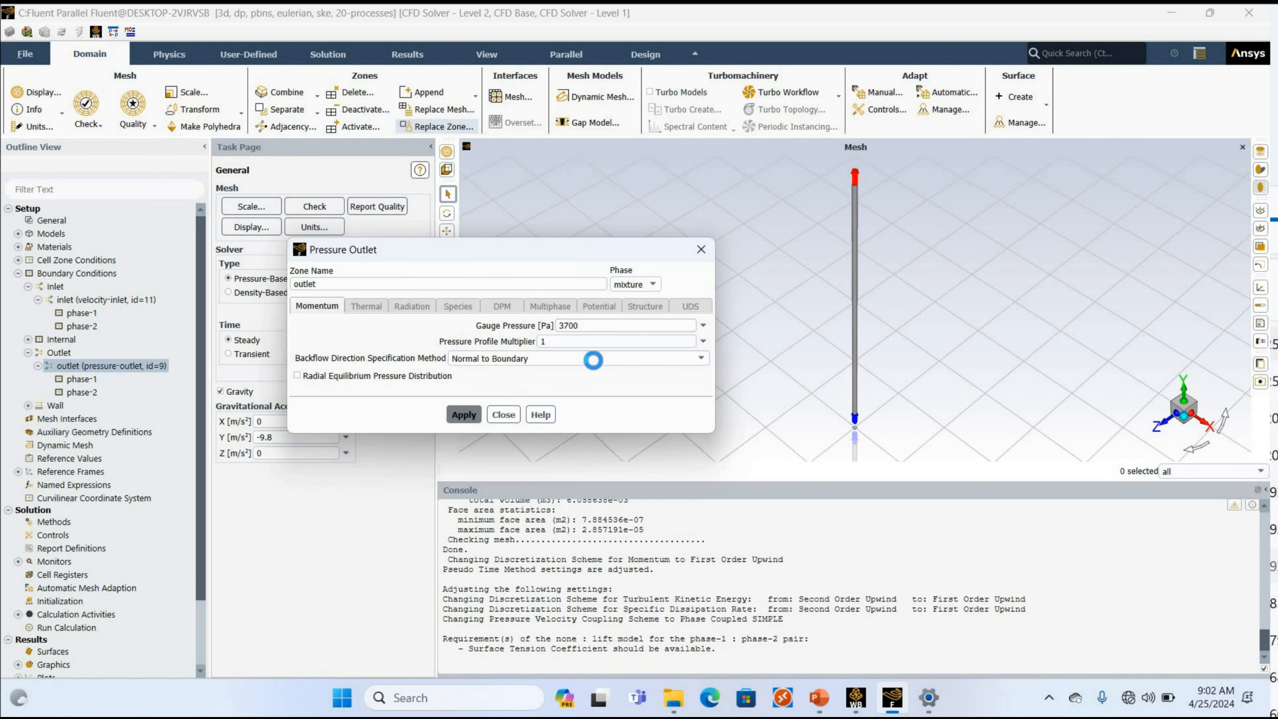
# Check the backflow turbulence settings of phase-1 at the outlet.
pyautogui.moveTo(433, 252); pyautogui.dragTo(251, 88)
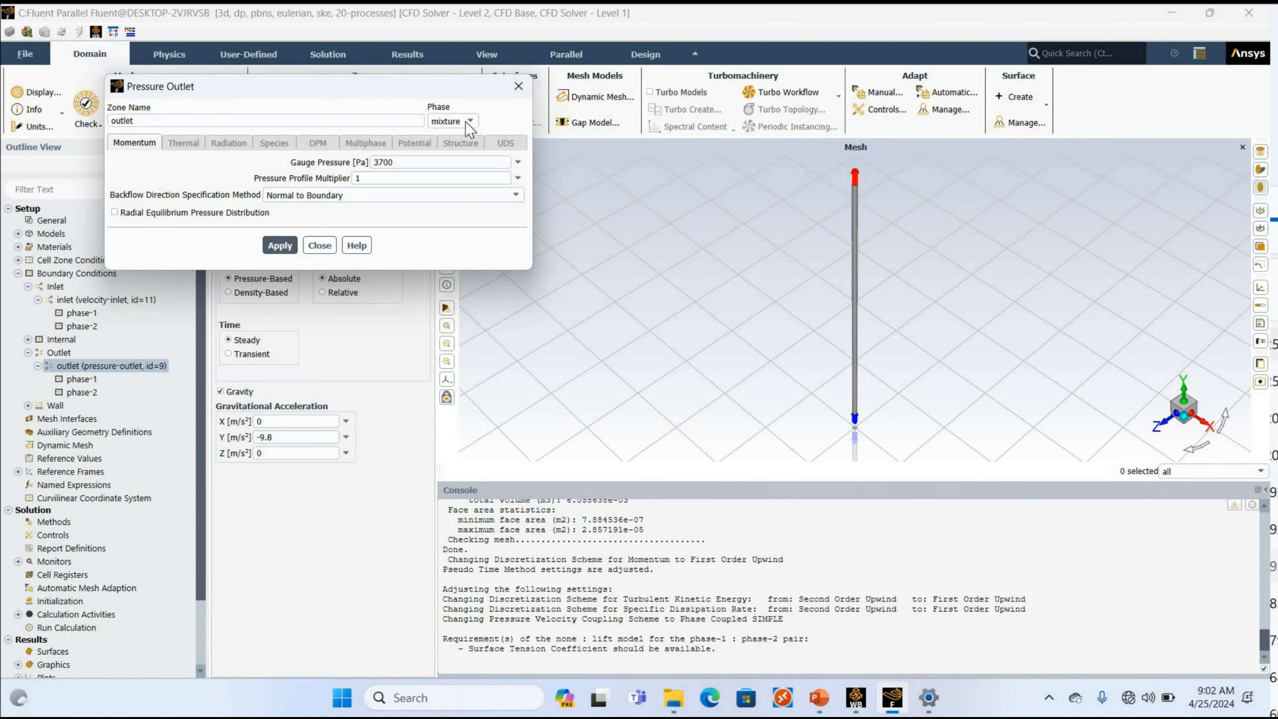
pyautogui.click(452, 121)
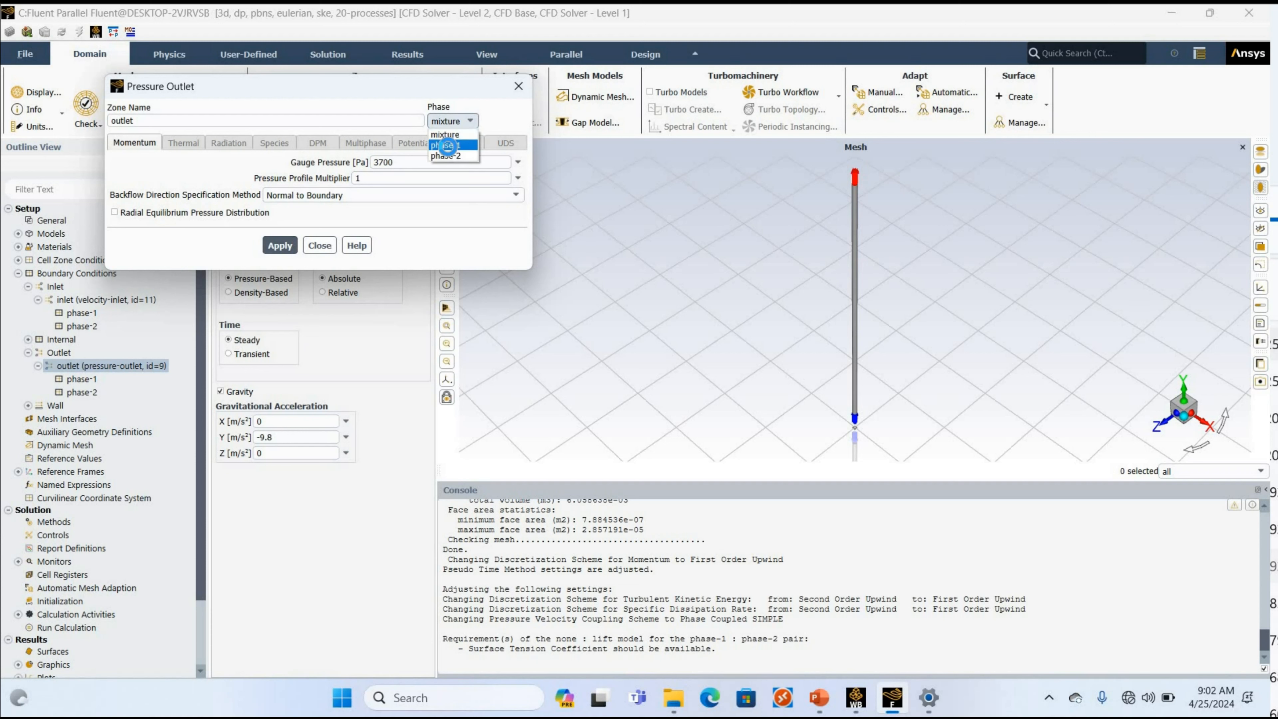
pyautogui.click(449, 153)
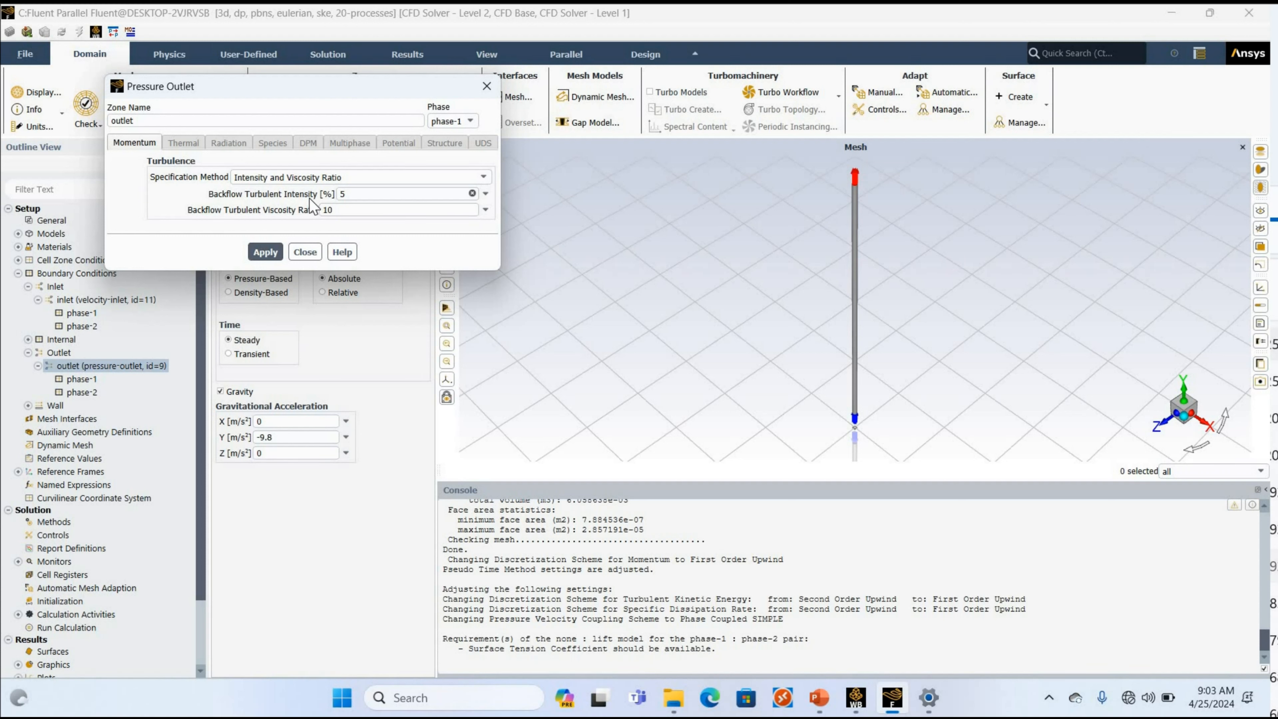
# Set the outlet's phase-2 backflow interfacial area concentration to 86.46 1/m and backflow volume fraction to 0.0243, then apply and close the outlet settings.
pyautogui.click(461, 123)
pyautogui.click(445, 134)
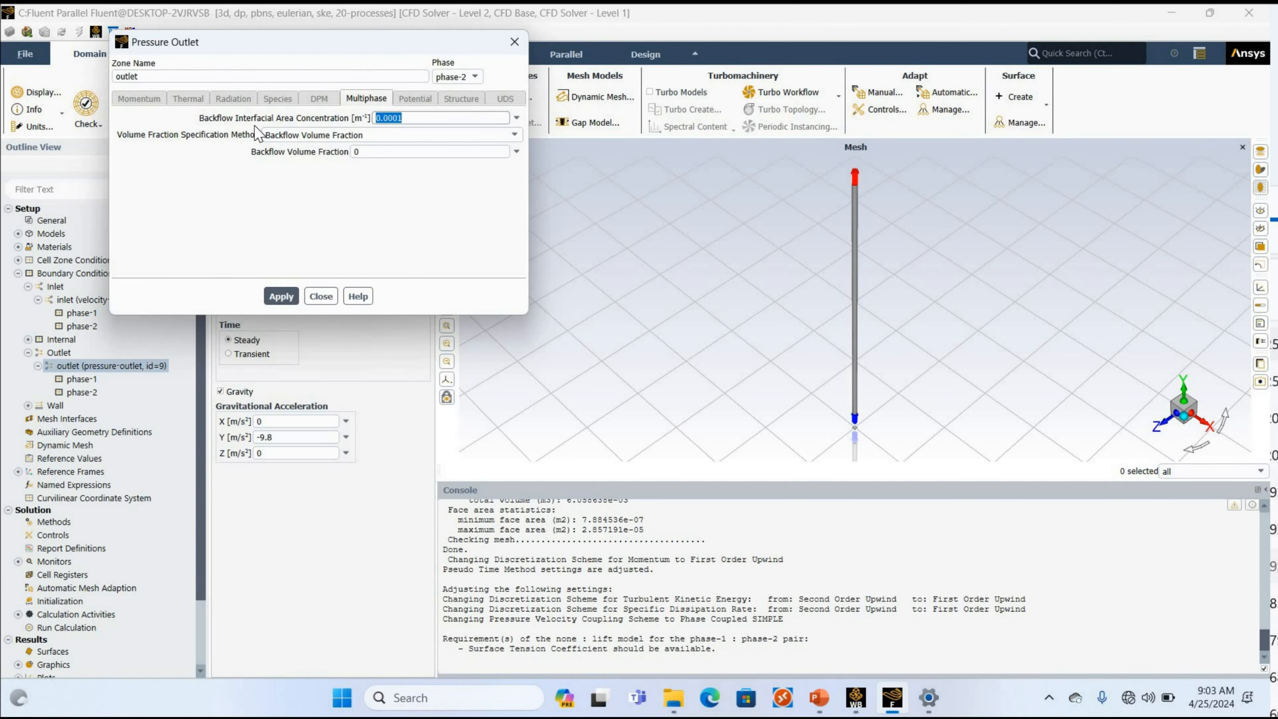
pyautogui.write('86.46')
pyautogui.press('Tab')
pyautogui.write('0.0243')
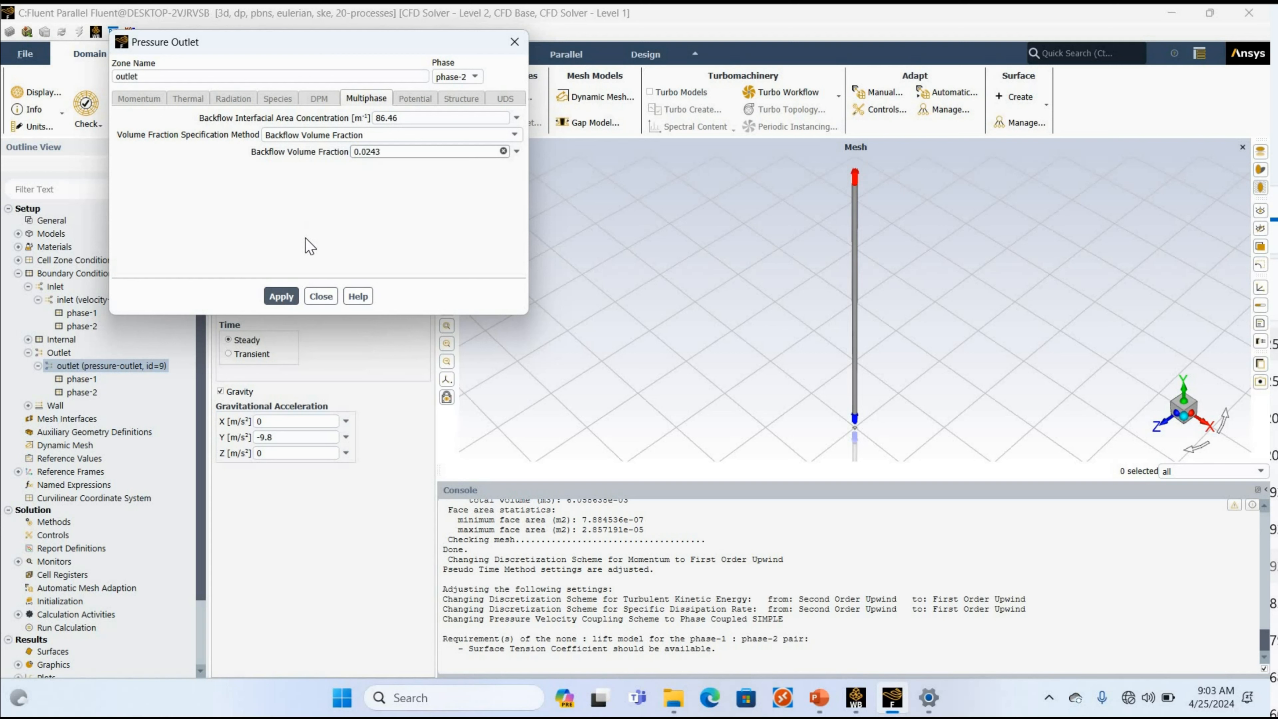
pyautogui.click(275, 296)
pyautogui.click(321, 295)
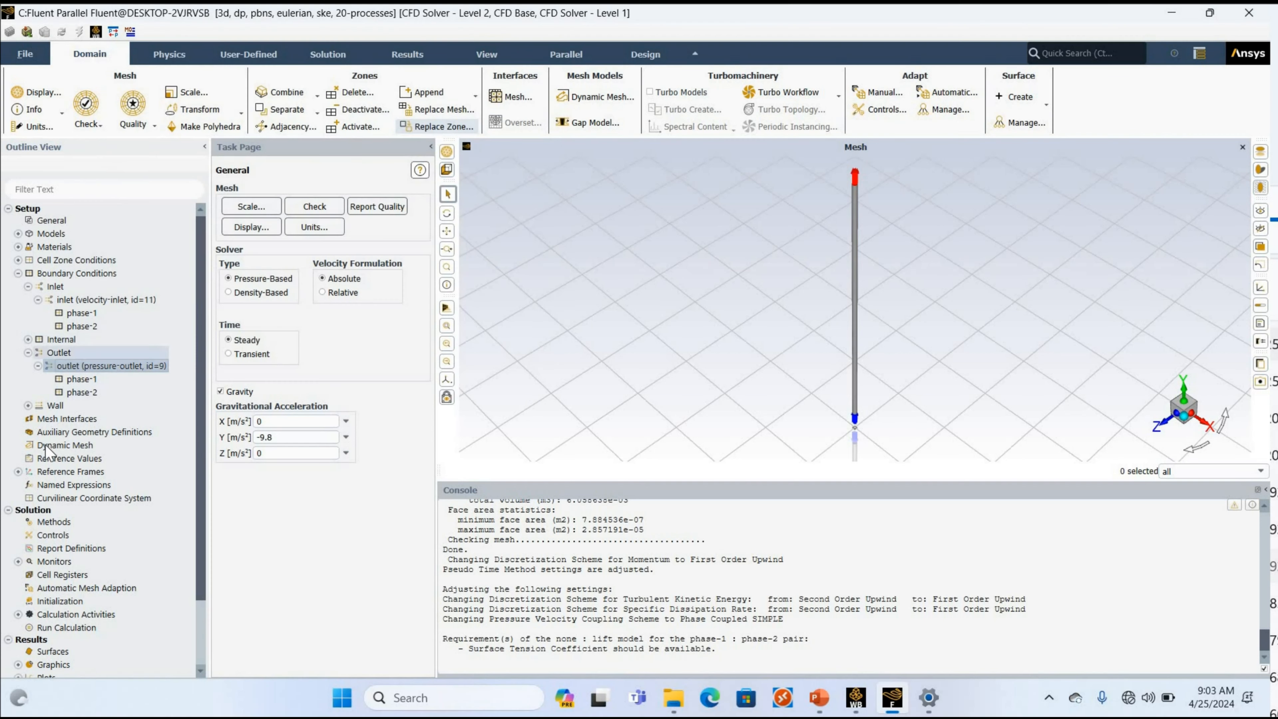
# Open the solution methods and keep Phase Coupled SIMPLE as the pressure-velocity coupling scheme.
pyautogui.click(8, 208)
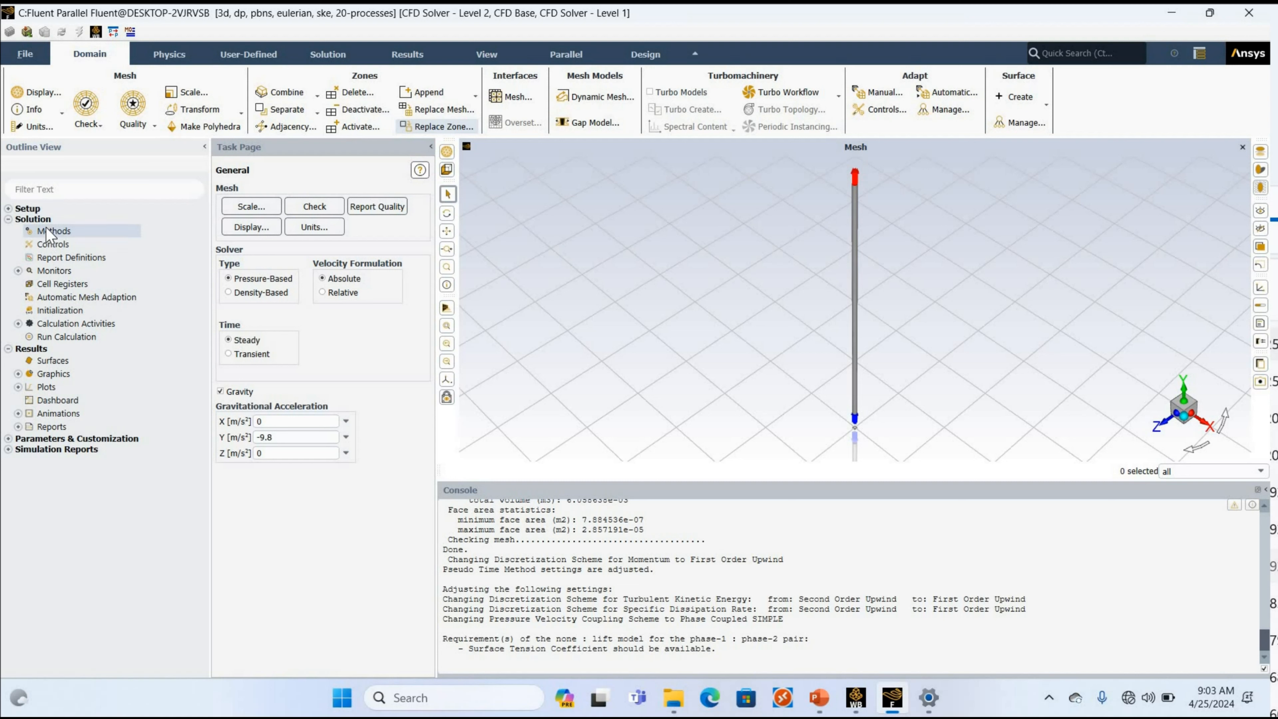
pyautogui.click(48, 231)
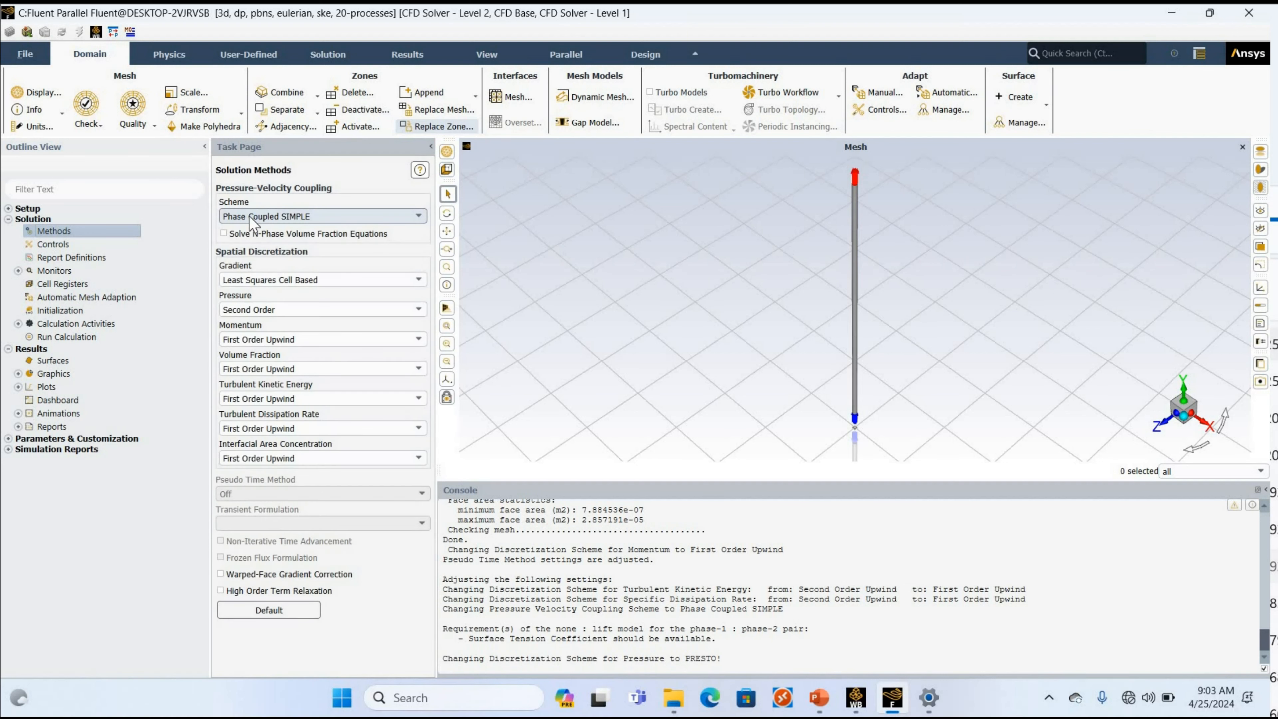
pyautogui.click(249, 216)
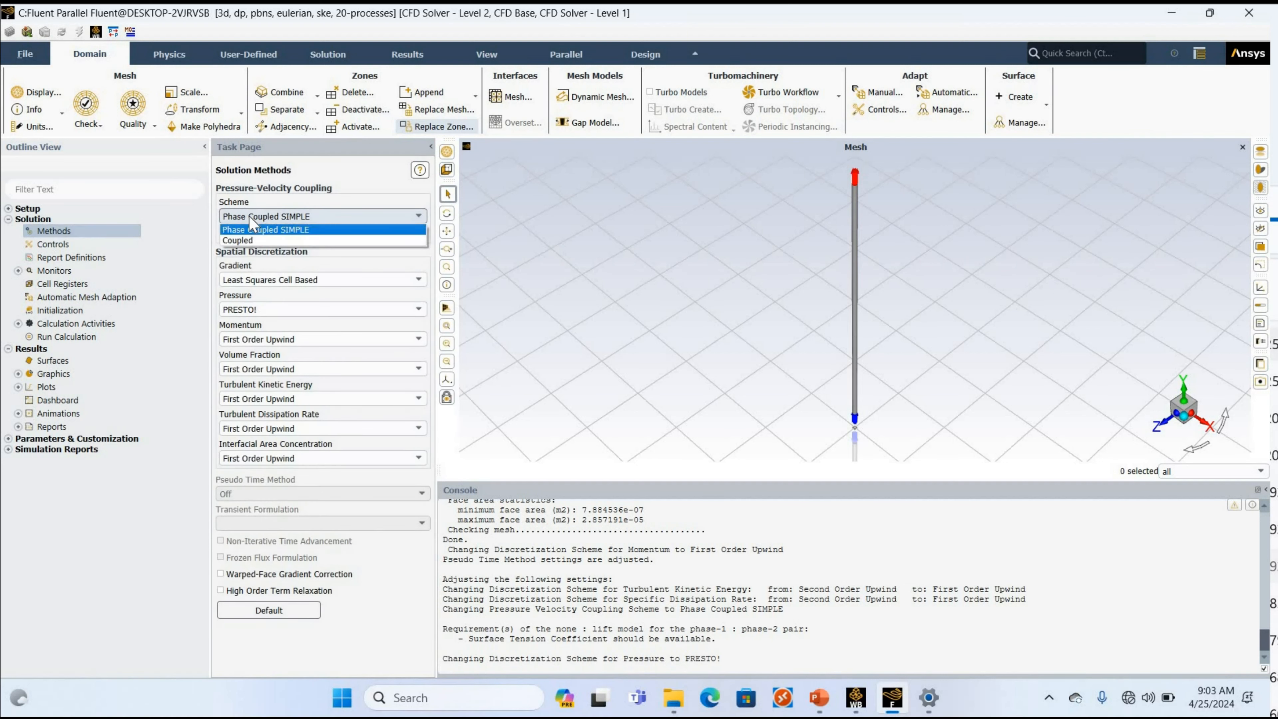
pyautogui.click(248, 216)
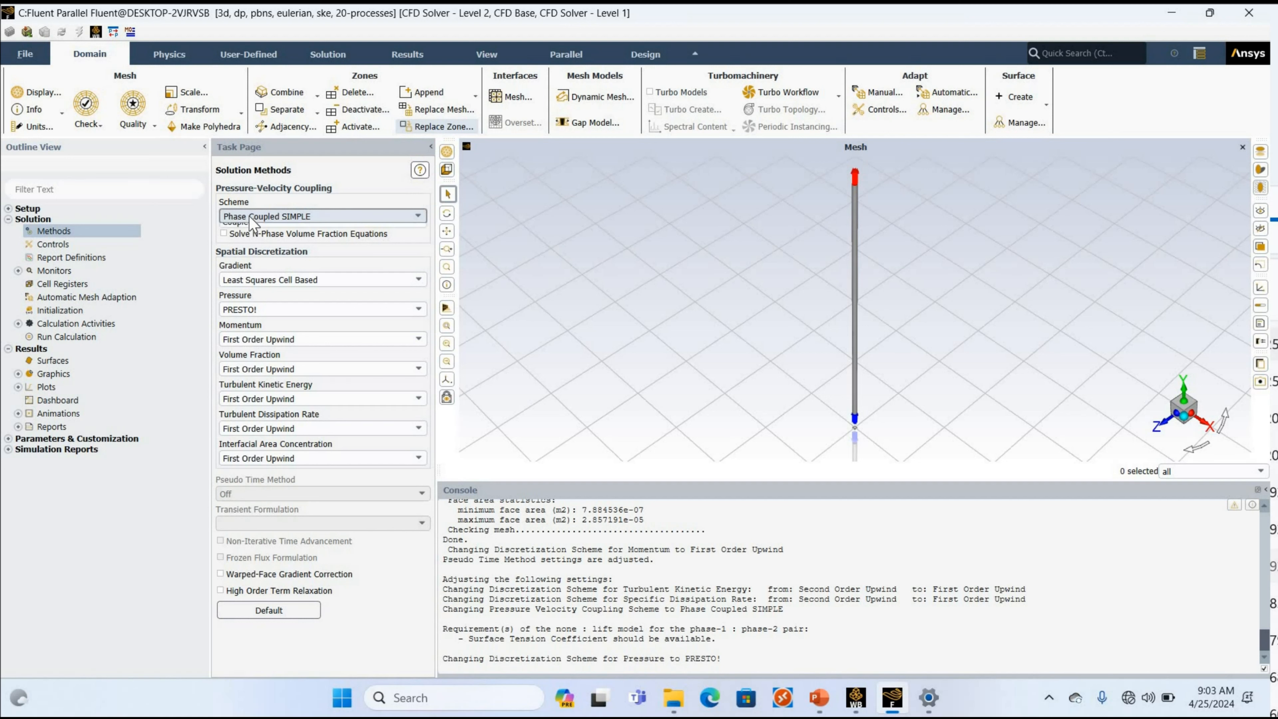
pyautogui.click(248, 216)
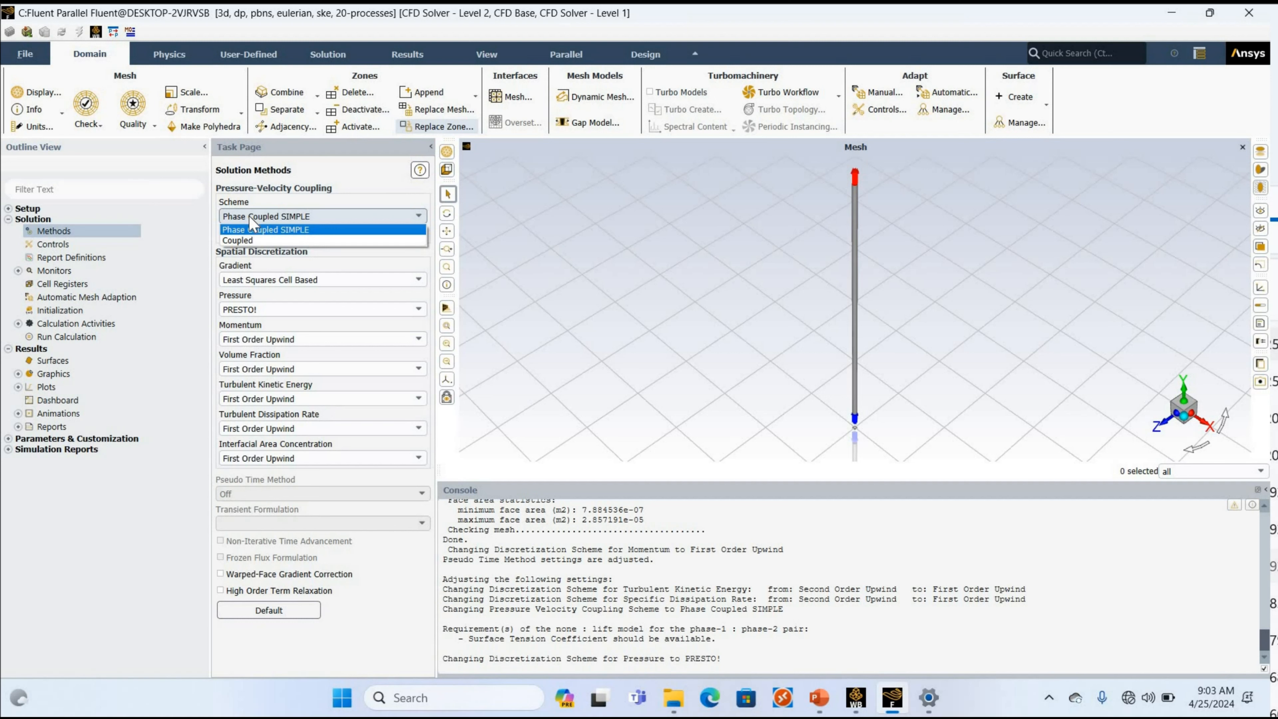
pyautogui.click(243, 274)
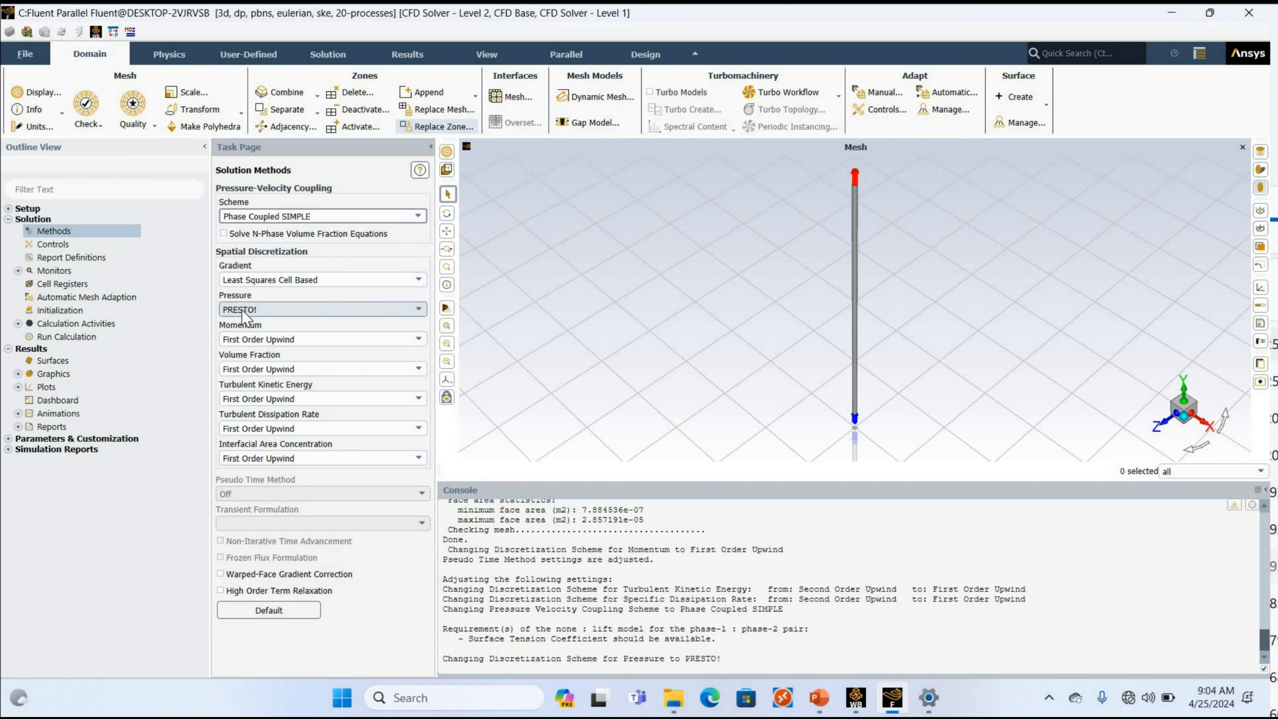
# Set the momentum discretization to Second Order Upwind and keep First Order Upwind for volume fraction.
pyautogui.click(254, 340)
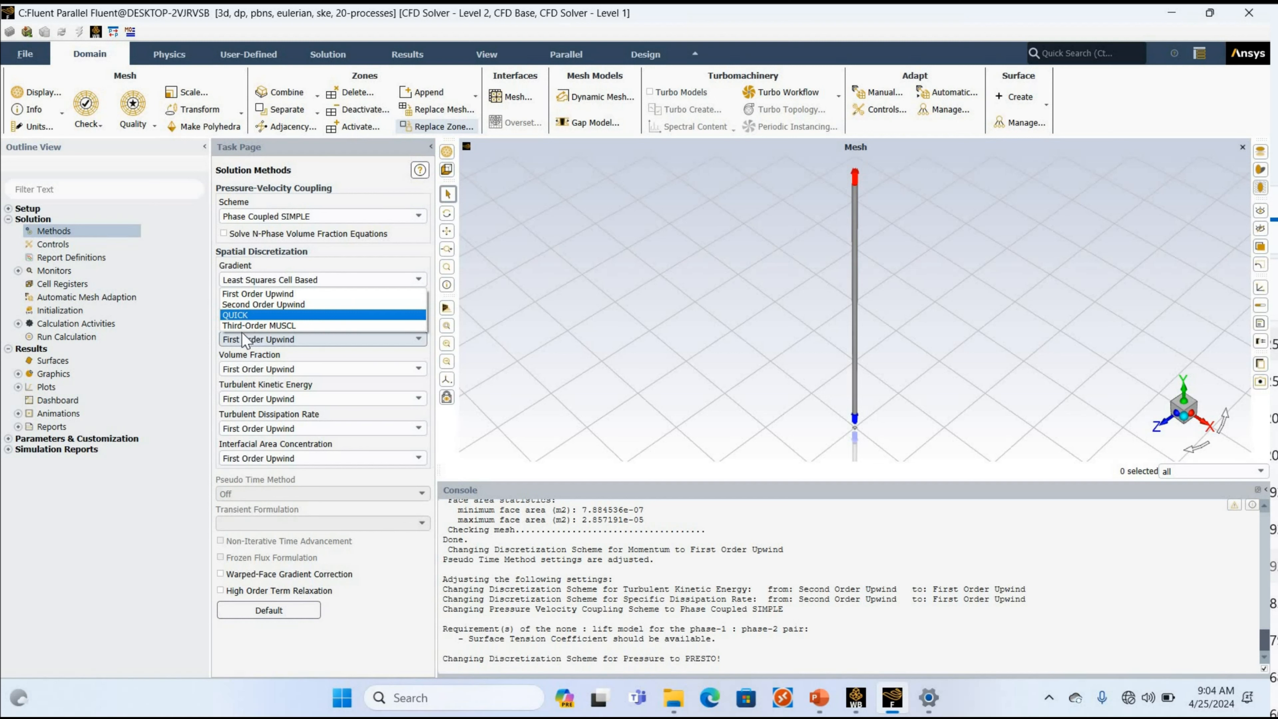
pyautogui.click(244, 313)
pyautogui.click(254, 301)
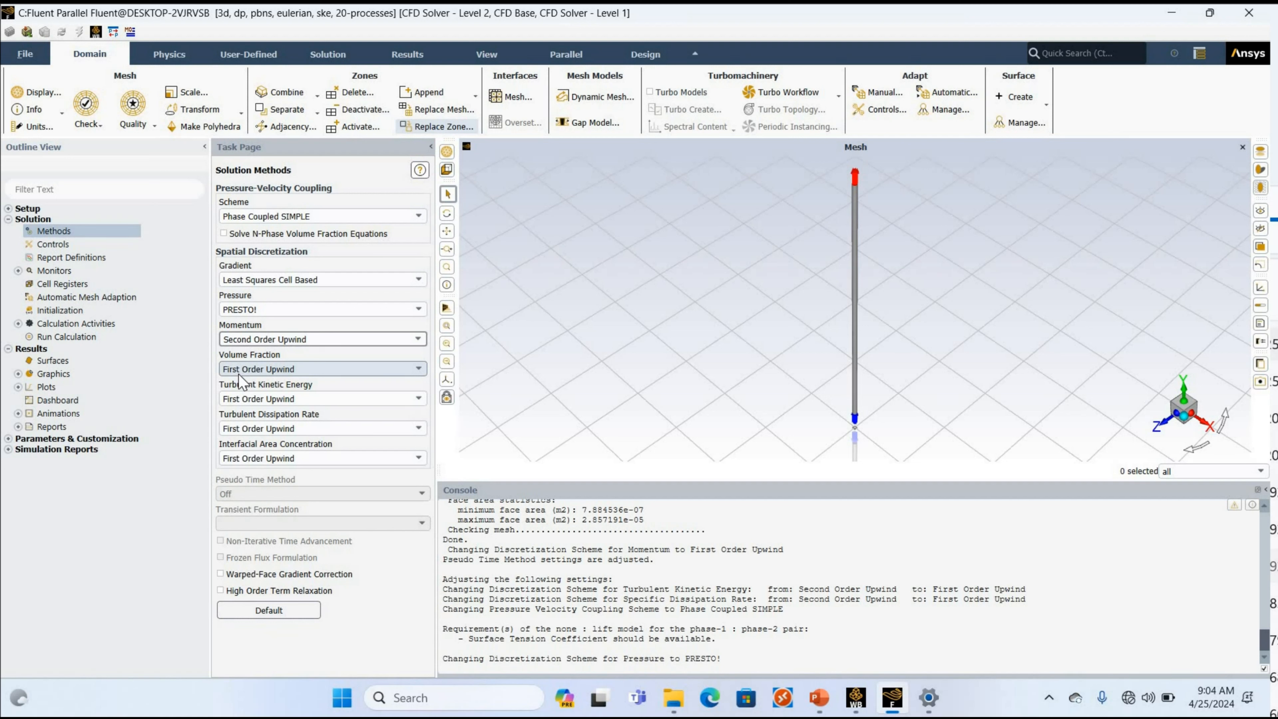
pyautogui.click(240, 374)
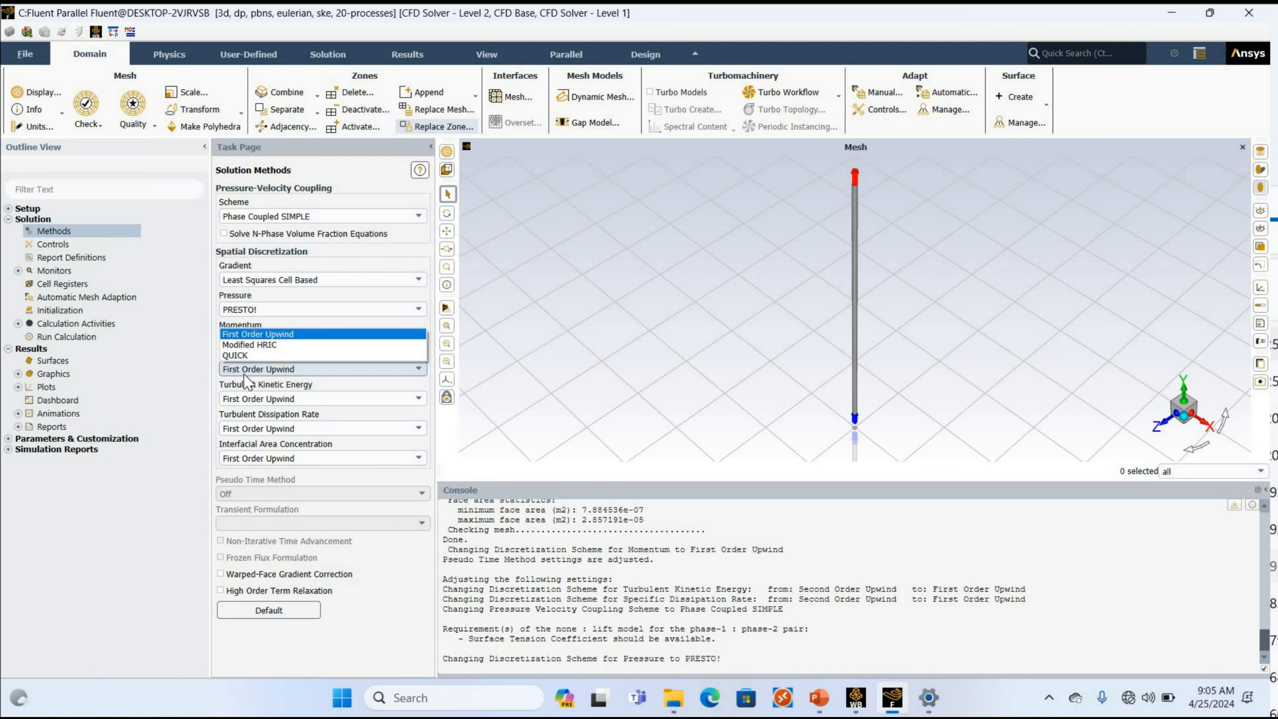
pyautogui.click(210, 379)
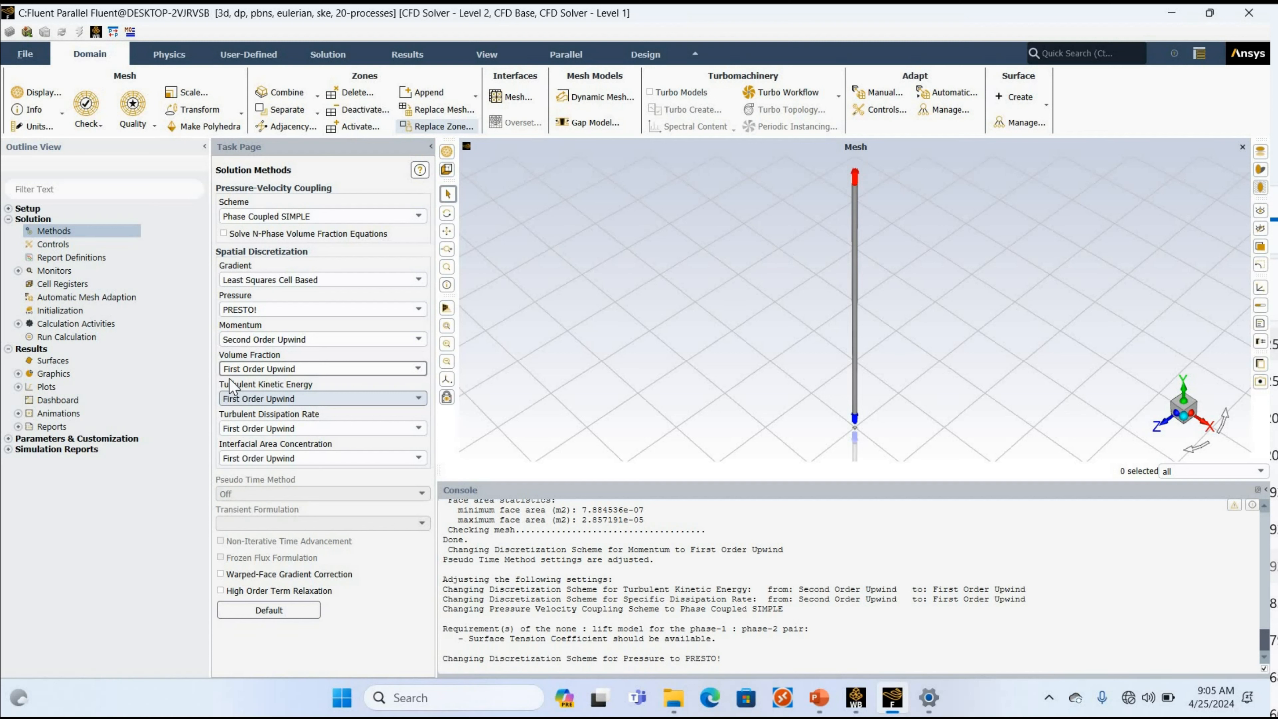
# Set the turbulent kinetic energy discretization to Third-Order MUSCL and the interfacial area concentration to QUICK.
pyautogui.click(229, 399)
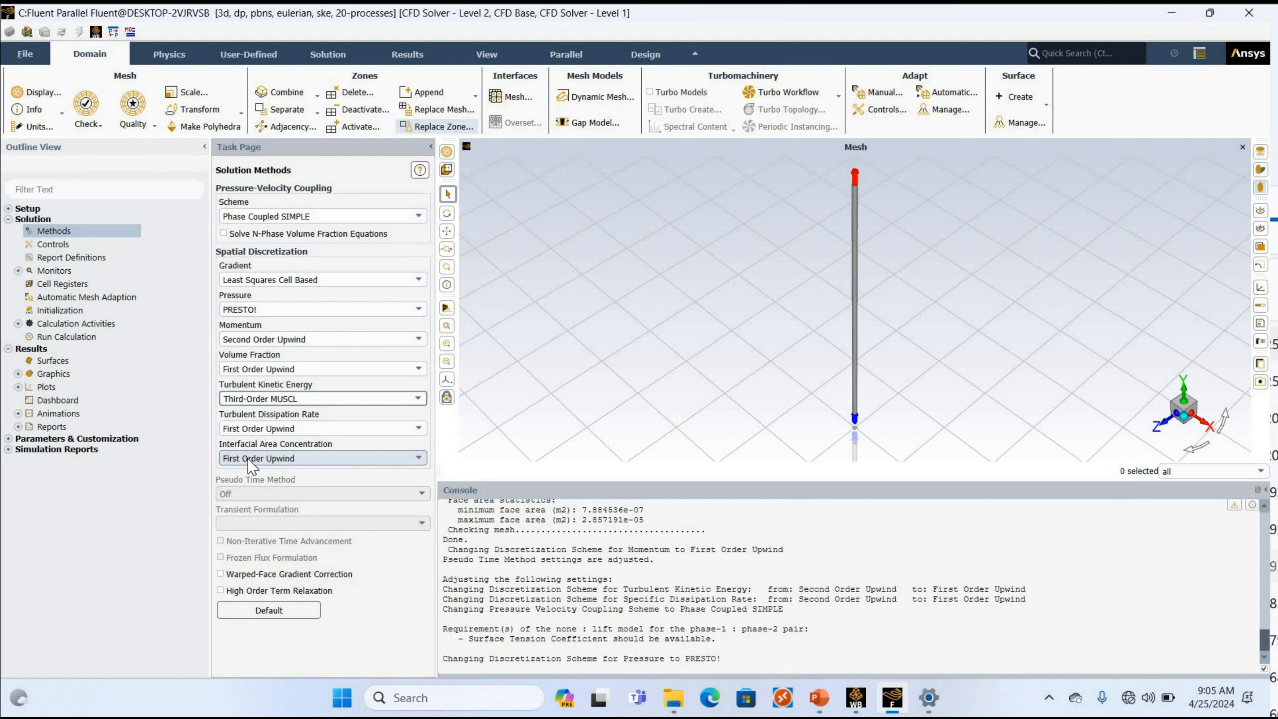
pyautogui.hotkey('alt', 'Down')
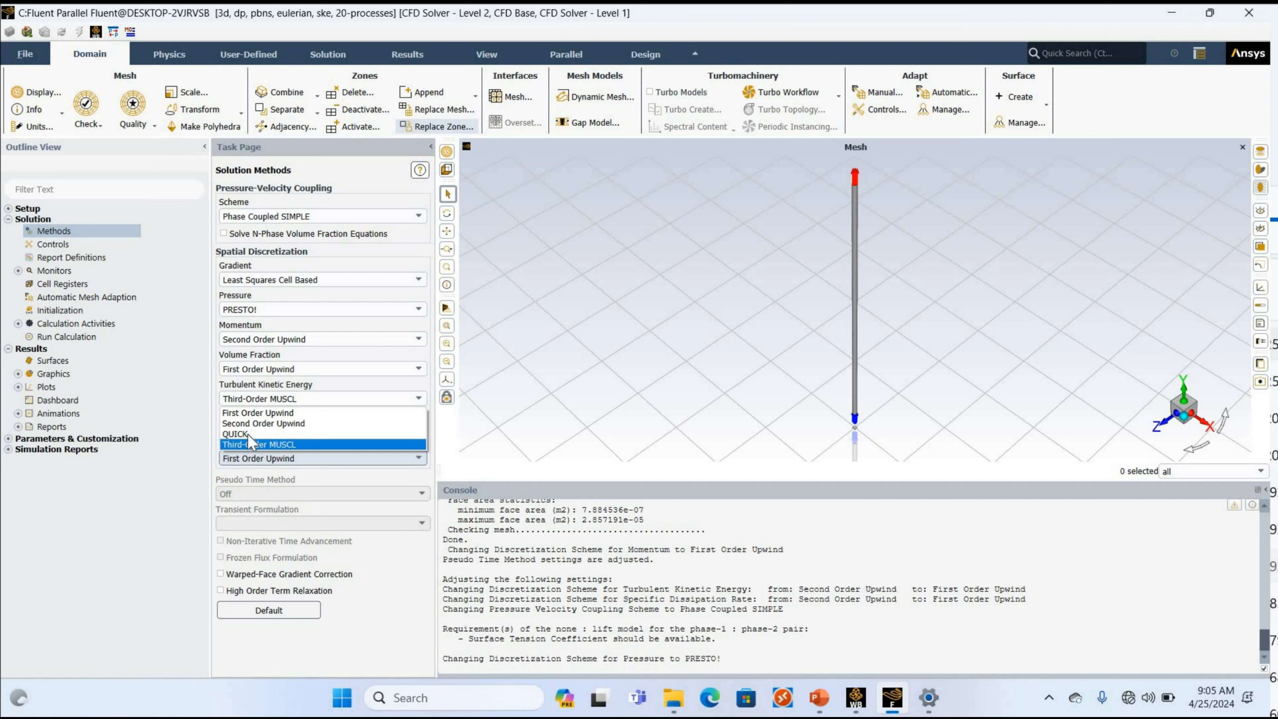
pyautogui.click(247, 433)
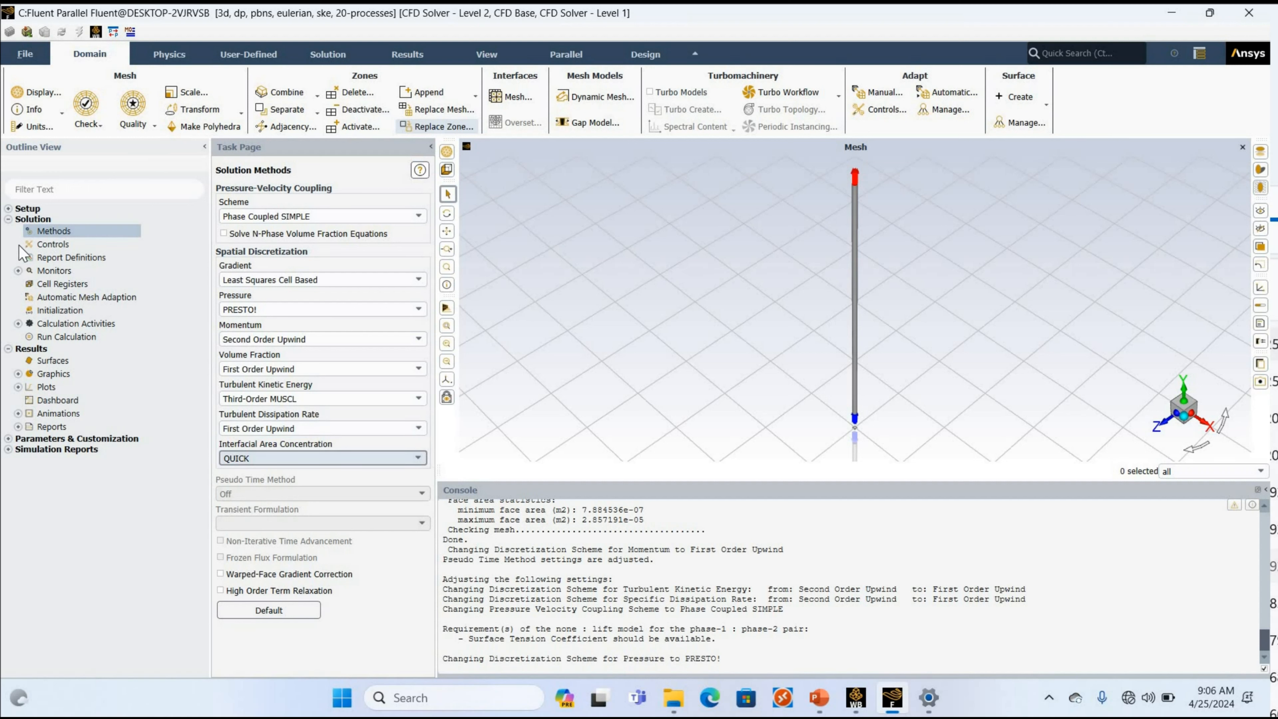
# Review the under-relaxation factors in the solution controls, from pressure through interfacial area concentration.
pyautogui.click(58, 246)
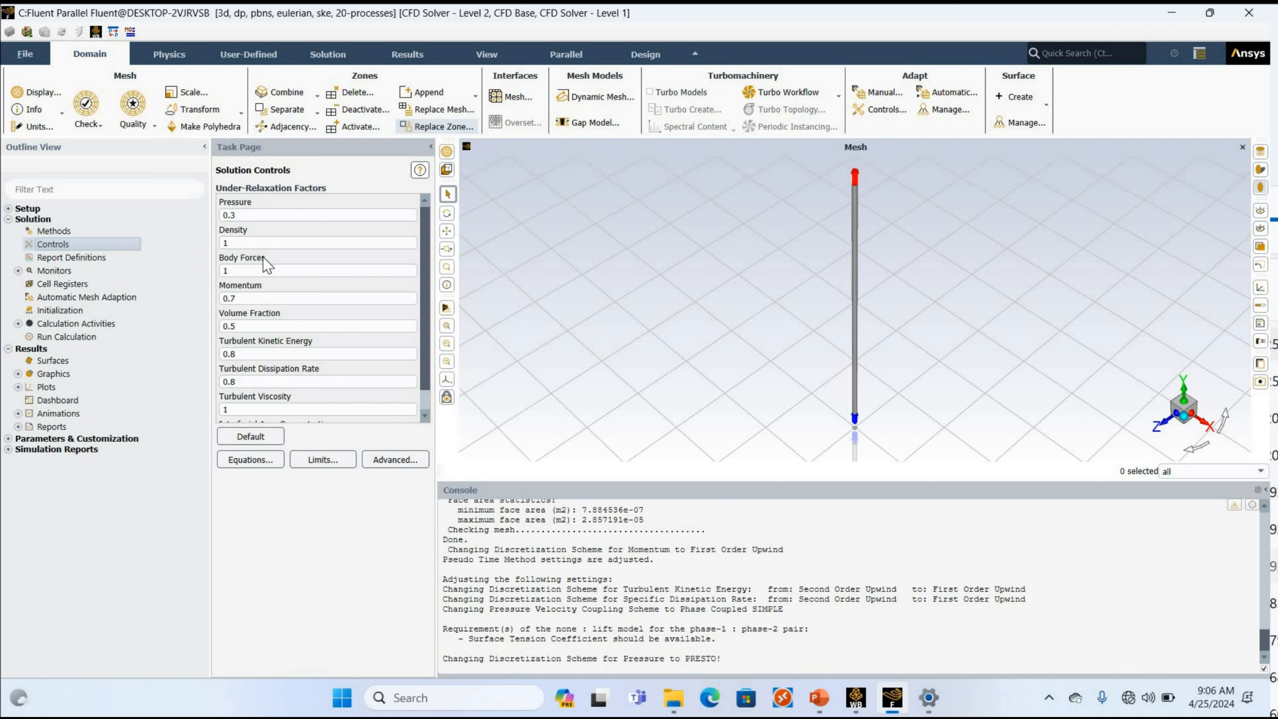
pyautogui.scroll(-1, 267, 264)
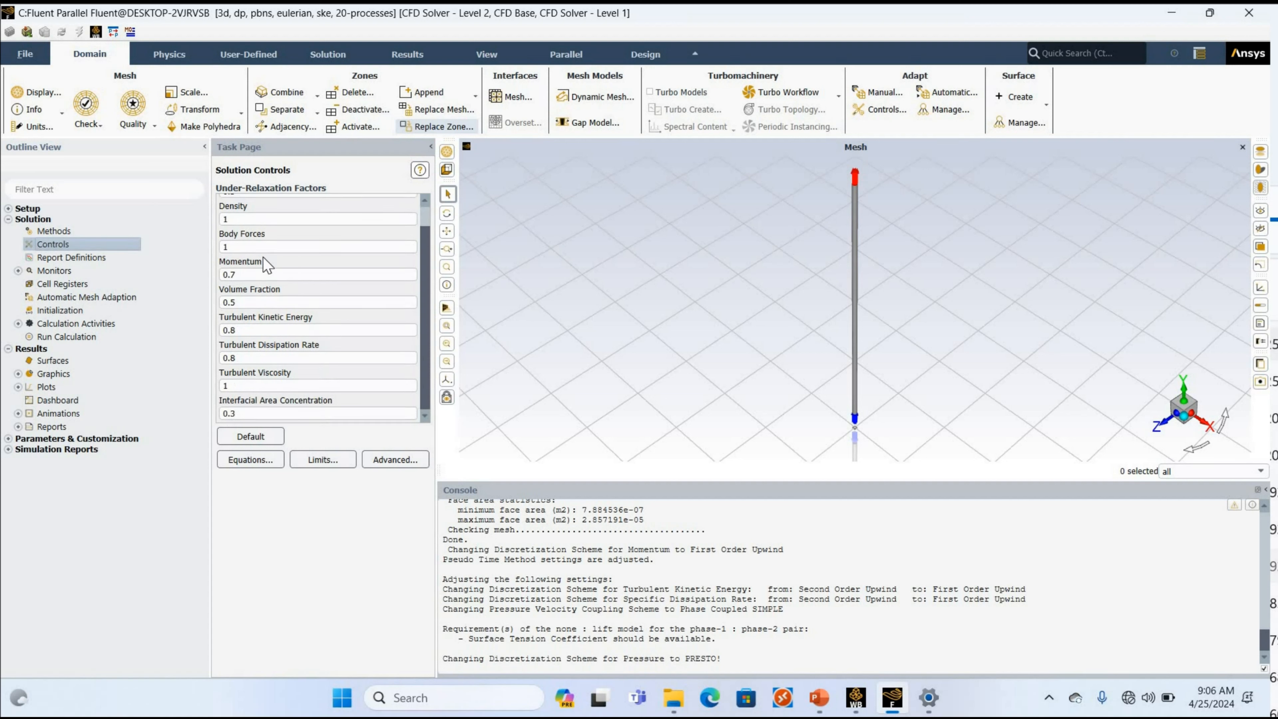
pyautogui.scroll(1, 267, 264)
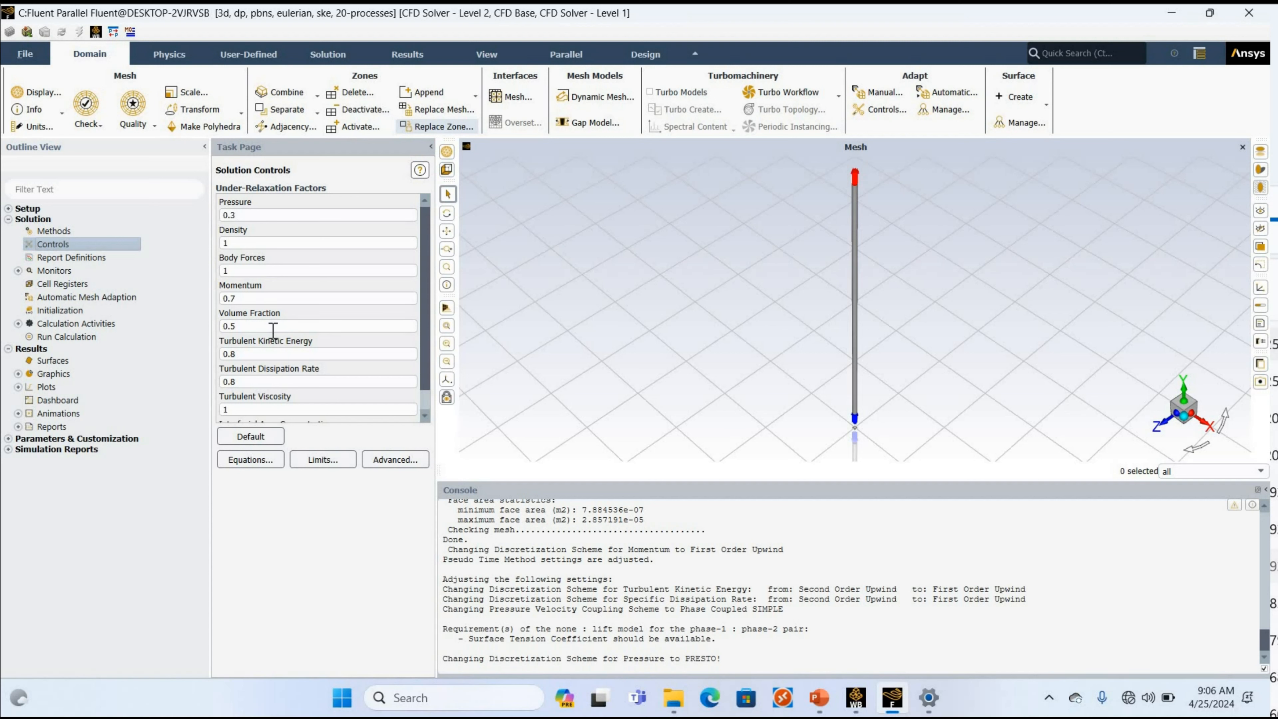
pyautogui.scroll(-1, 273, 330)
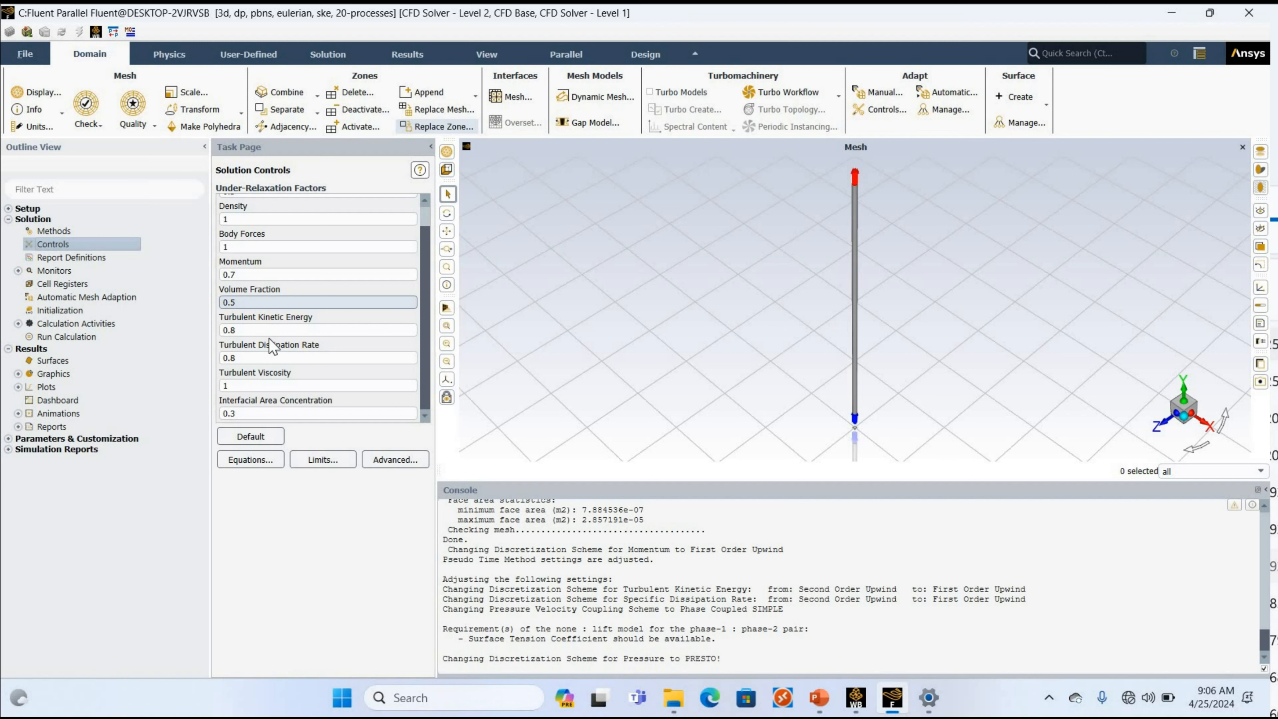
pyautogui.scroll(1, 273, 347)
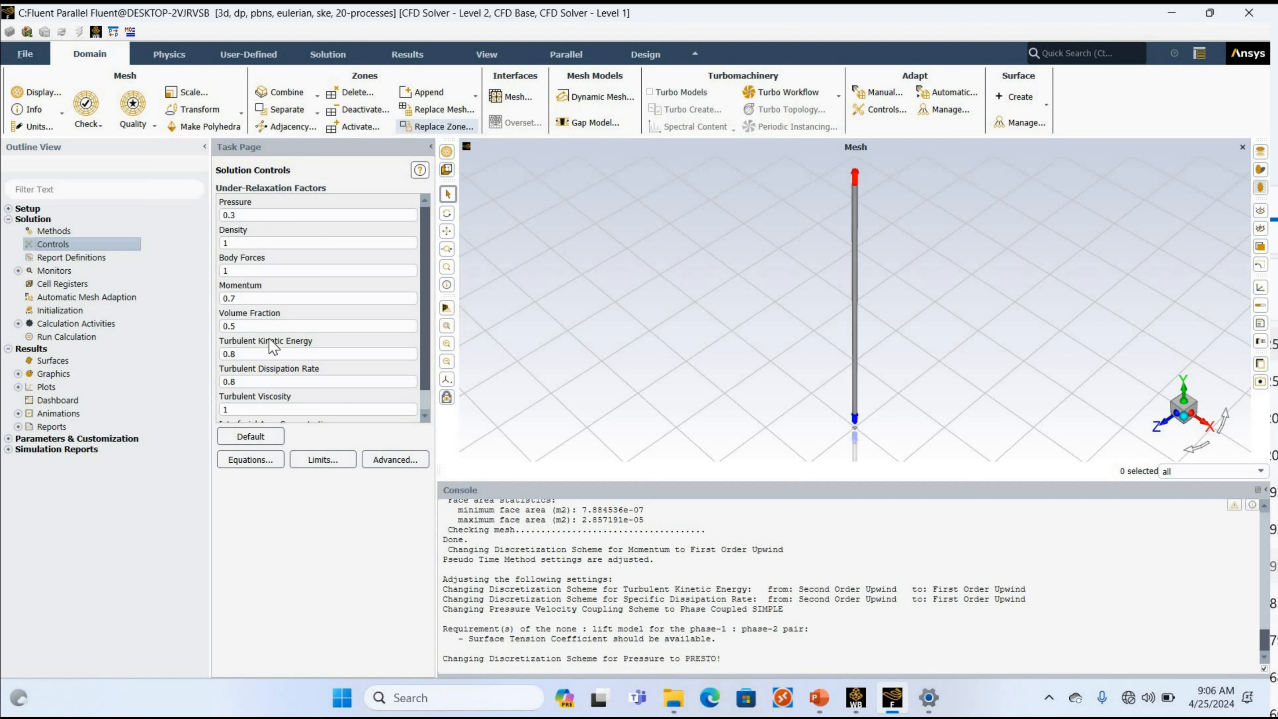
pyautogui.click(250, 326)
pyautogui.scroll(-1, 250, 325)
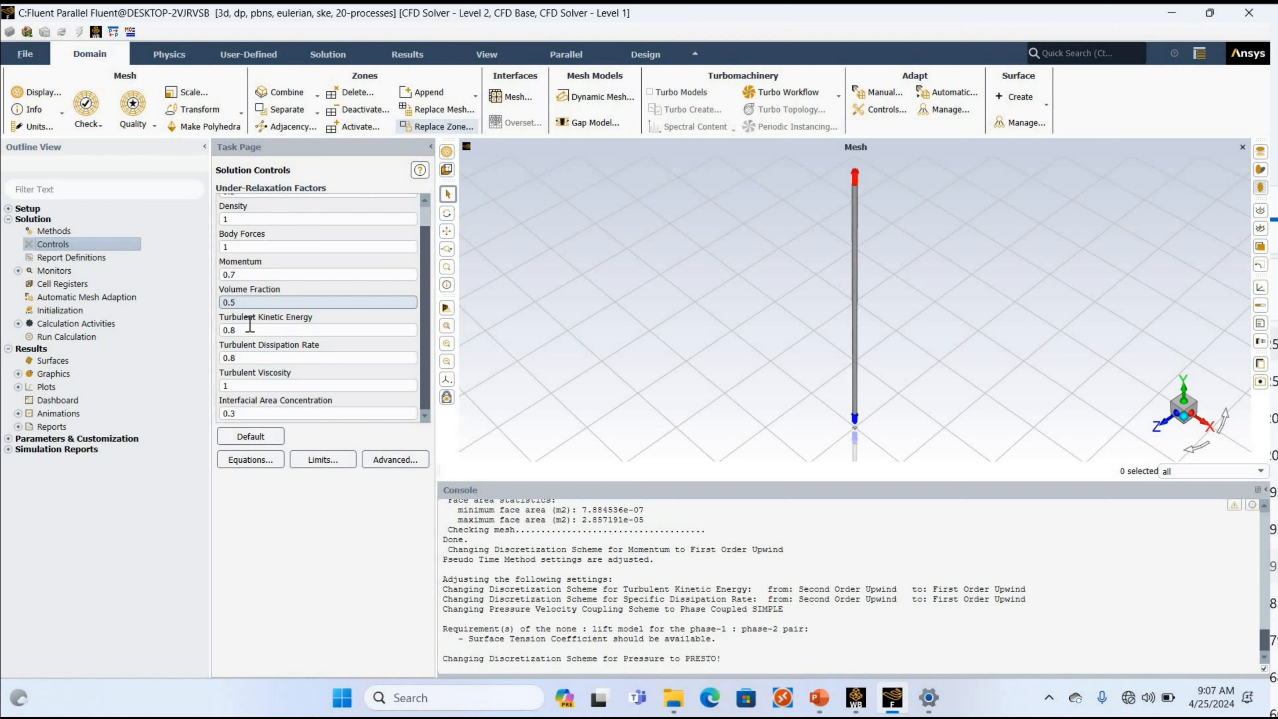
pyautogui.scroll(1, 250, 325)
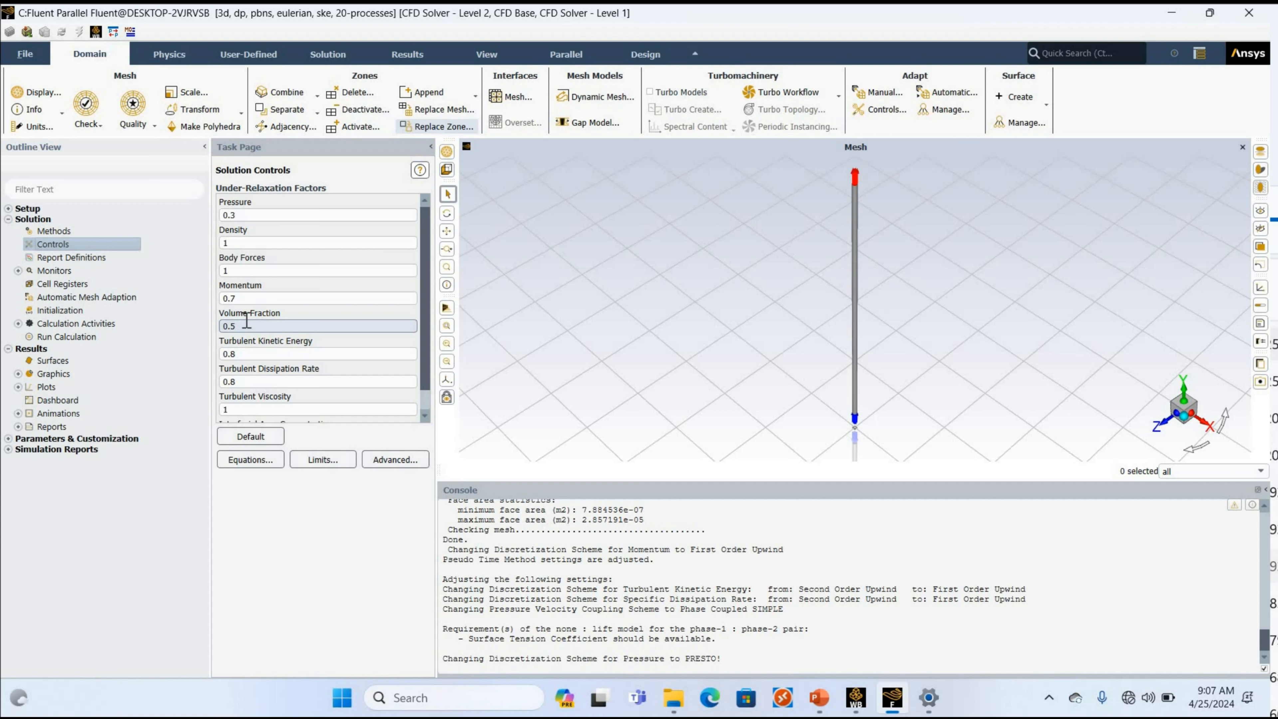
pyautogui.click(246, 325)
pyautogui.press('BackSpace')
pyautogui.write('1')
pyautogui.press('BackSpace')
pyautogui.write('5')
pyautogui.doubleClick(45, 257)
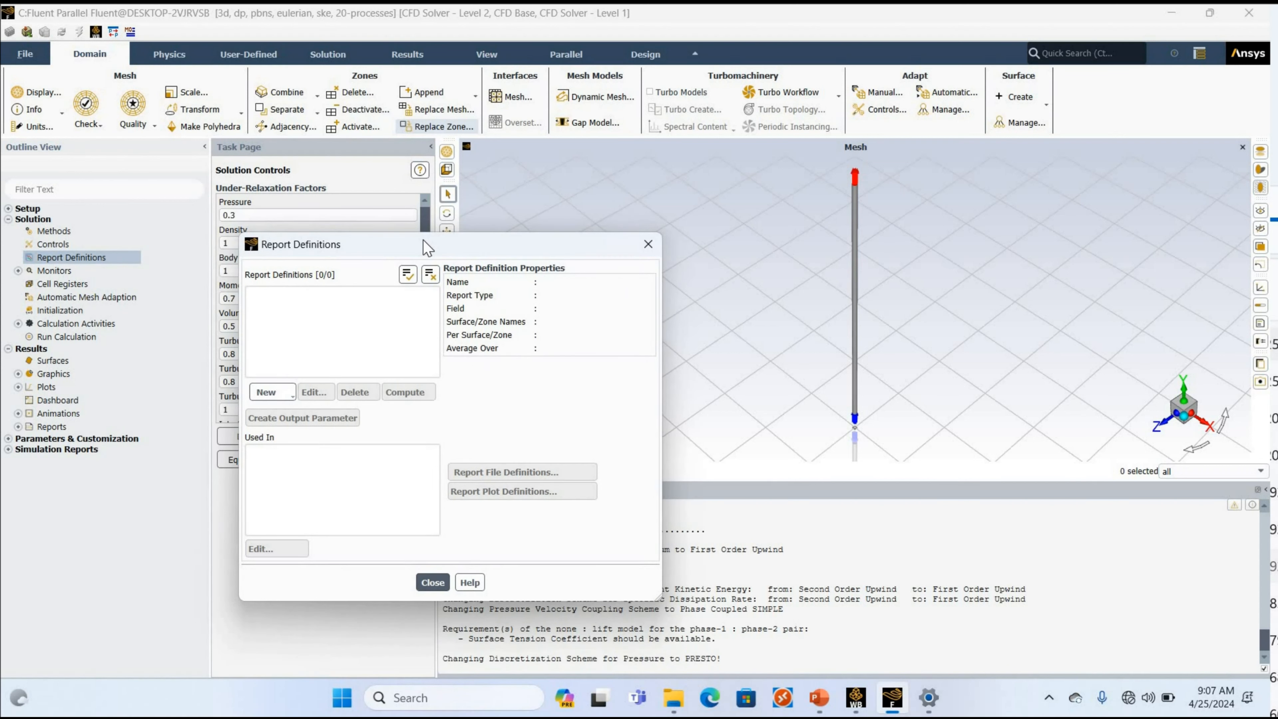
pyautogui.click(274, 390)
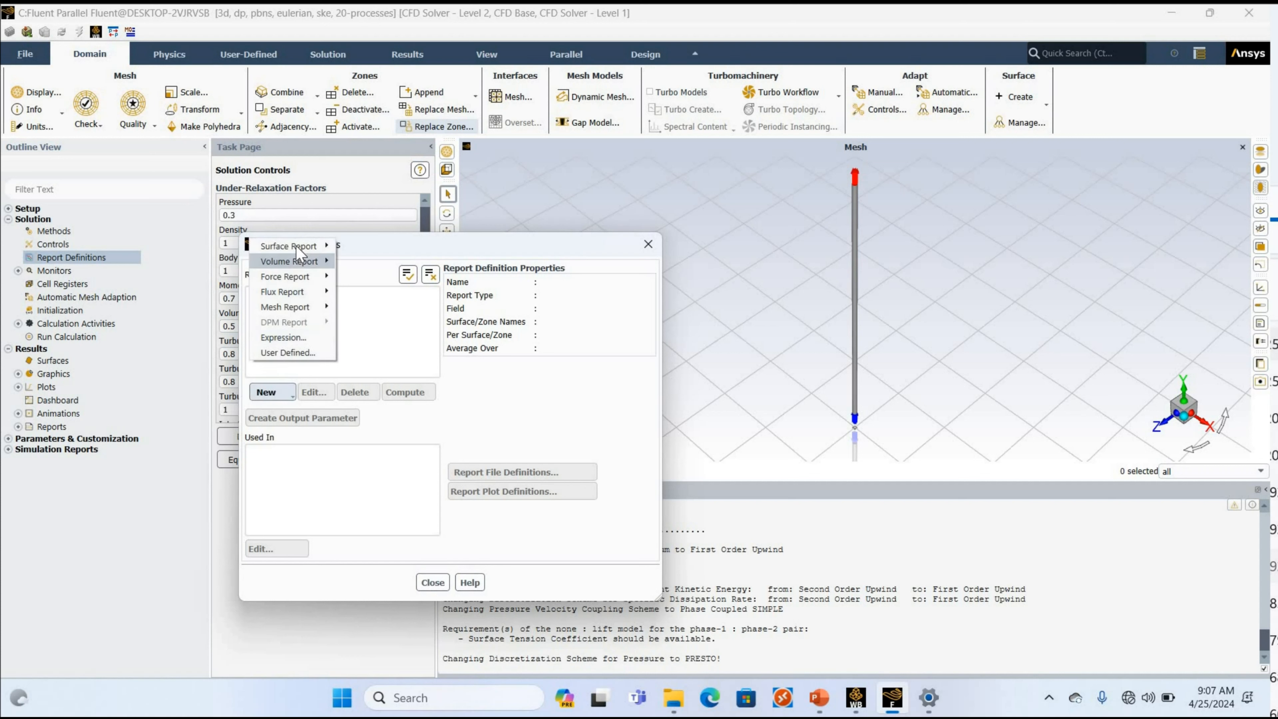
pyautogui.moveTo(299, 251)
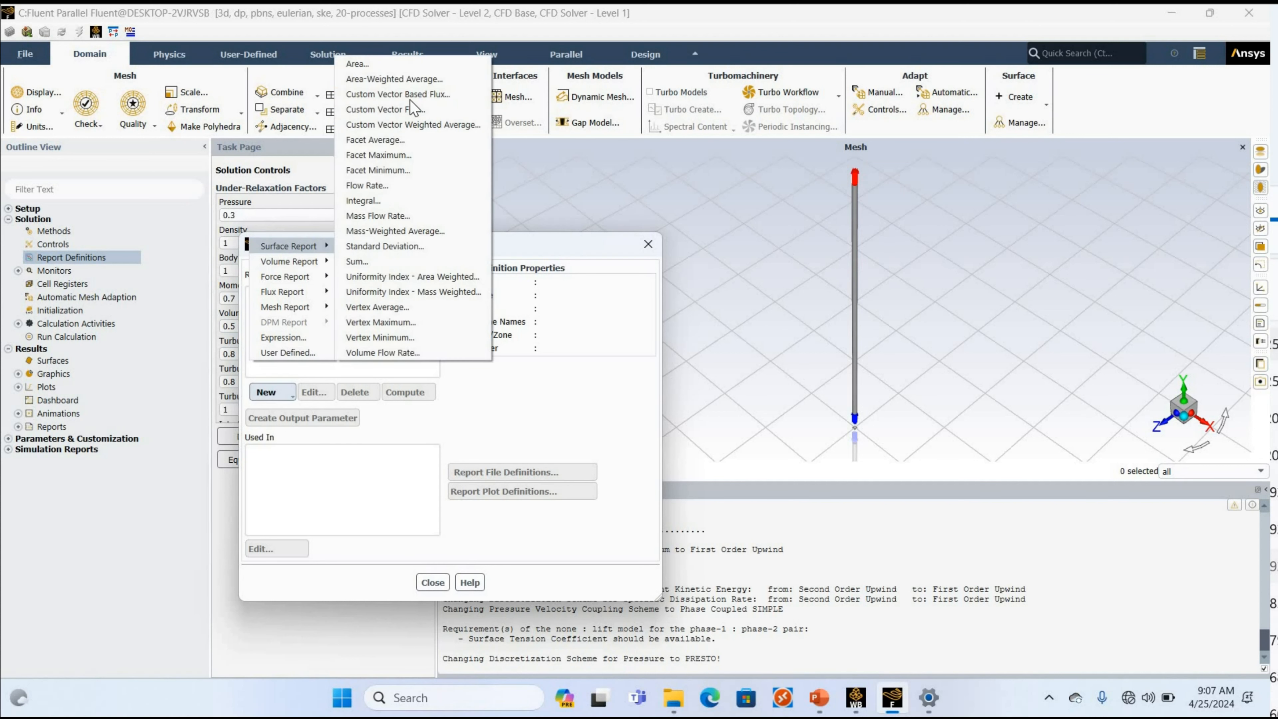
pyautogui.click(416, 80)
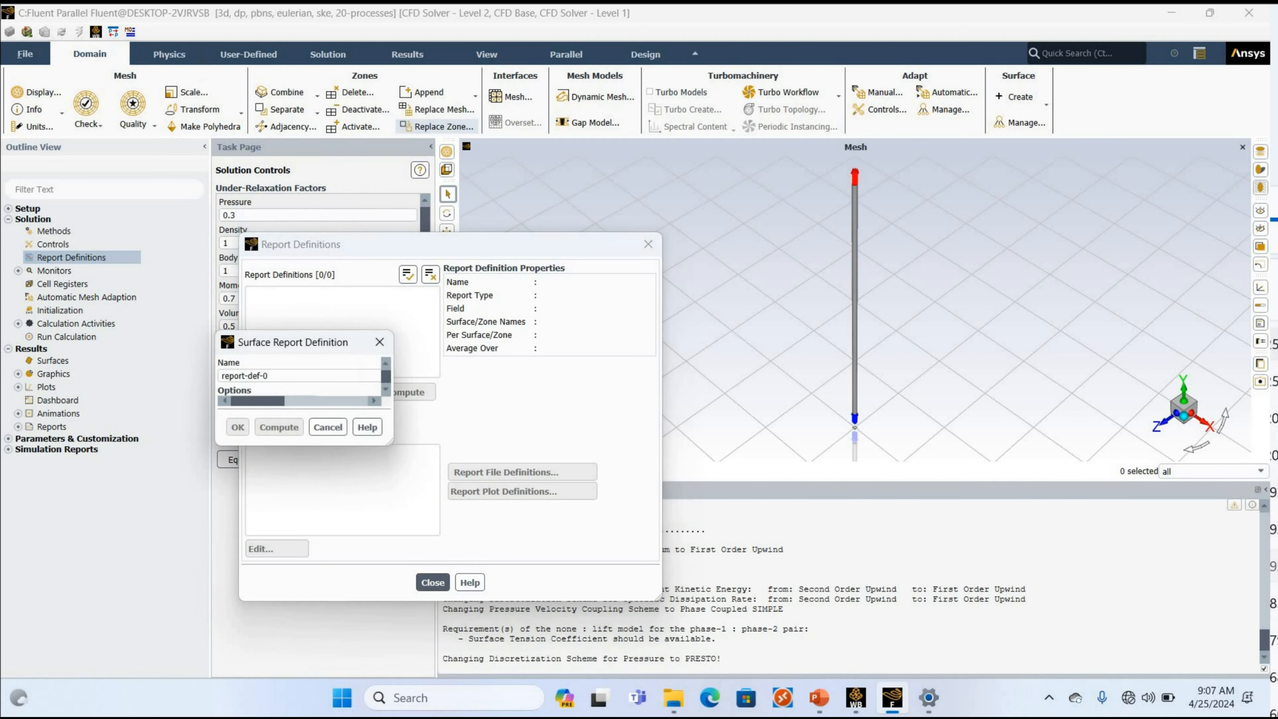
pyautogui.moveTo(199, 48); pyautogui.dragTo(48, 48)
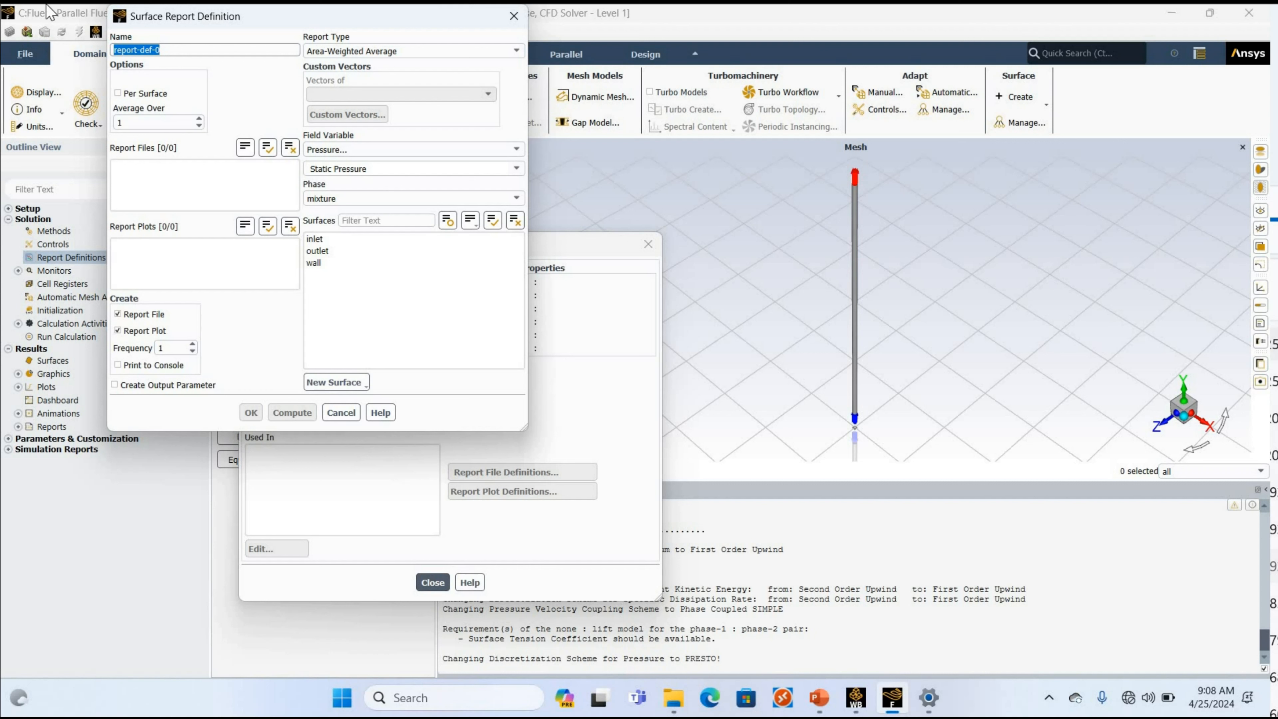
pyautogui.click(346, 412)
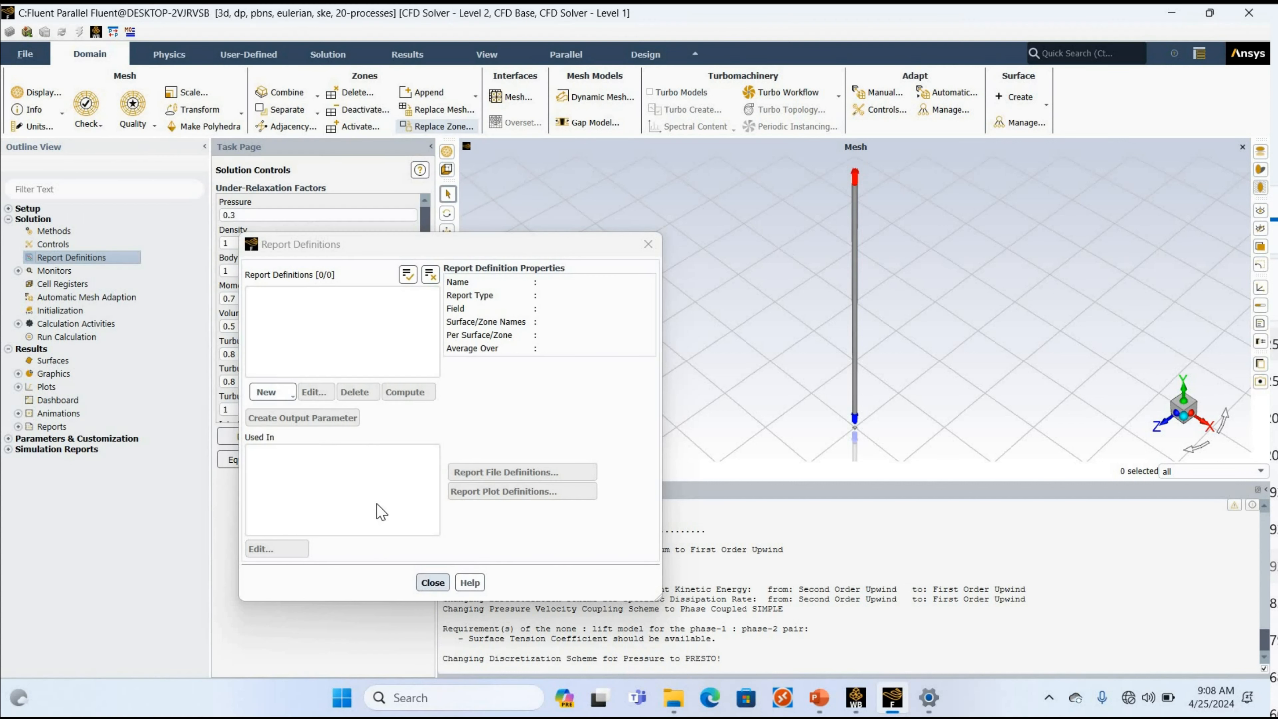
pyautogui.click(433, 582)
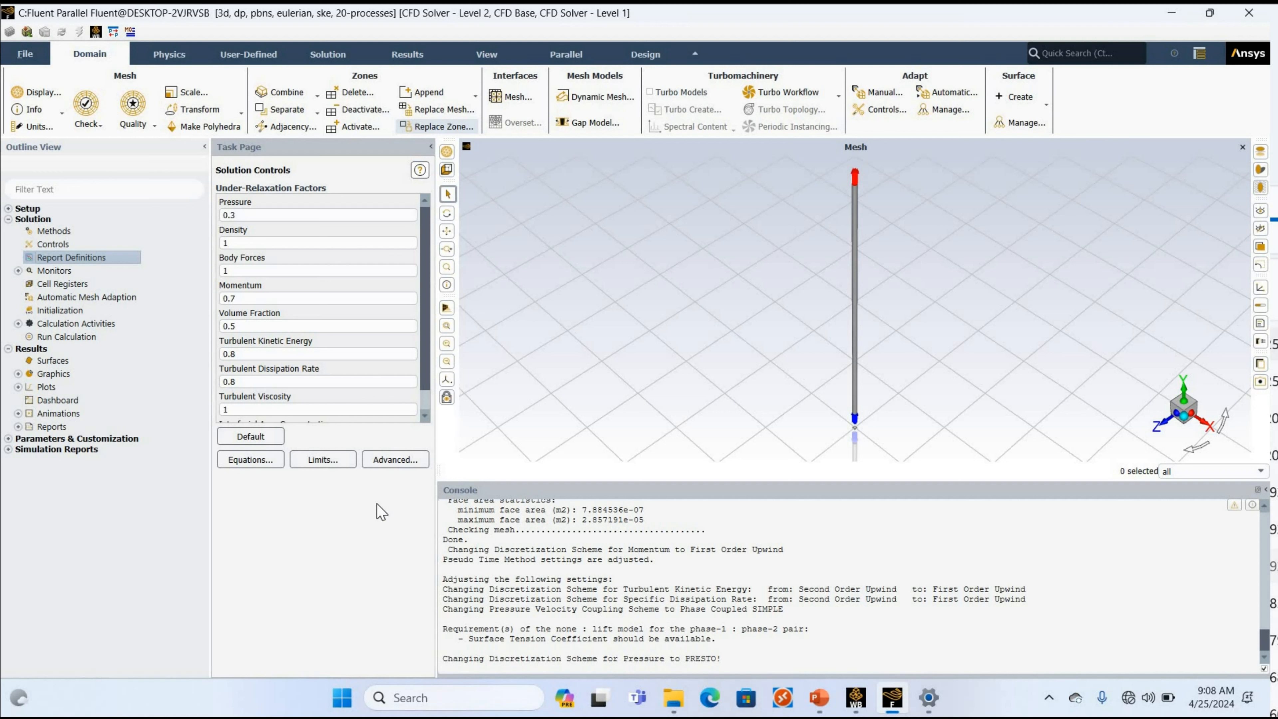
# Start a new plane surface and set its method to ZX Plane.
pyautogui.doubleClick(45, 360)
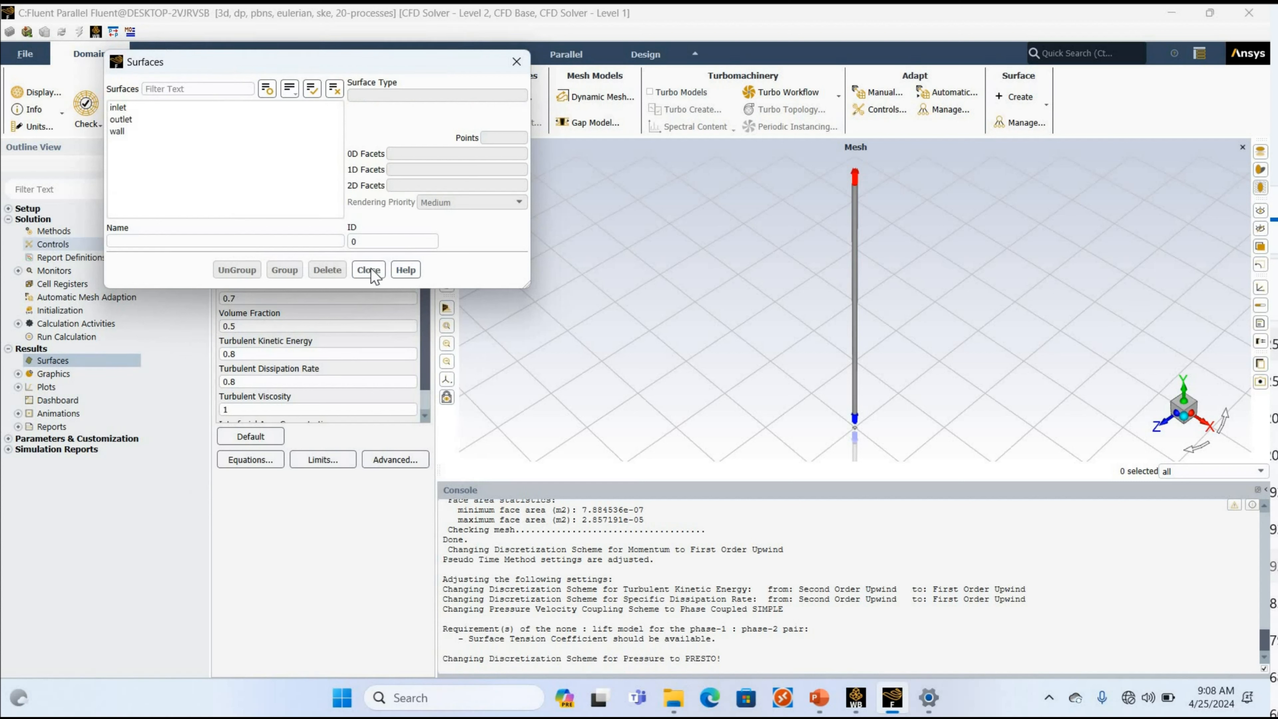
pyautogui.click(368, 269)
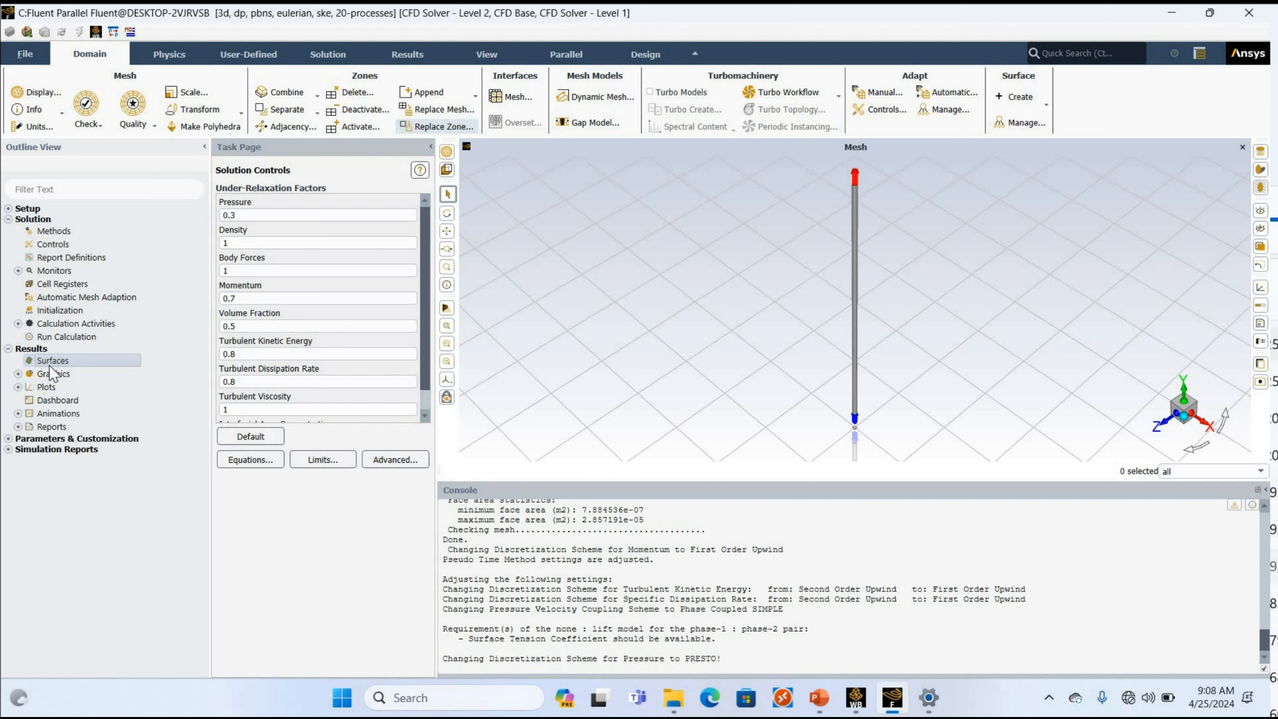
pyautogui.rightClick(50, 365)
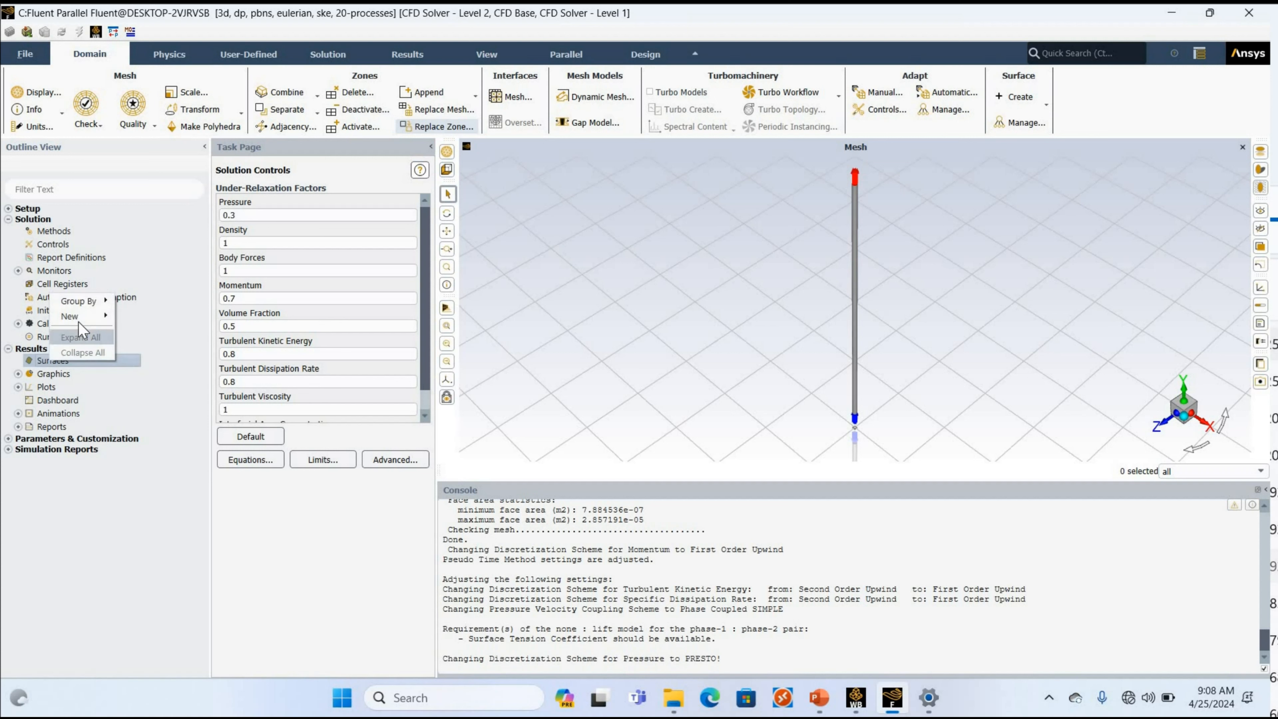
pyautogui.moveTo(78, 318)
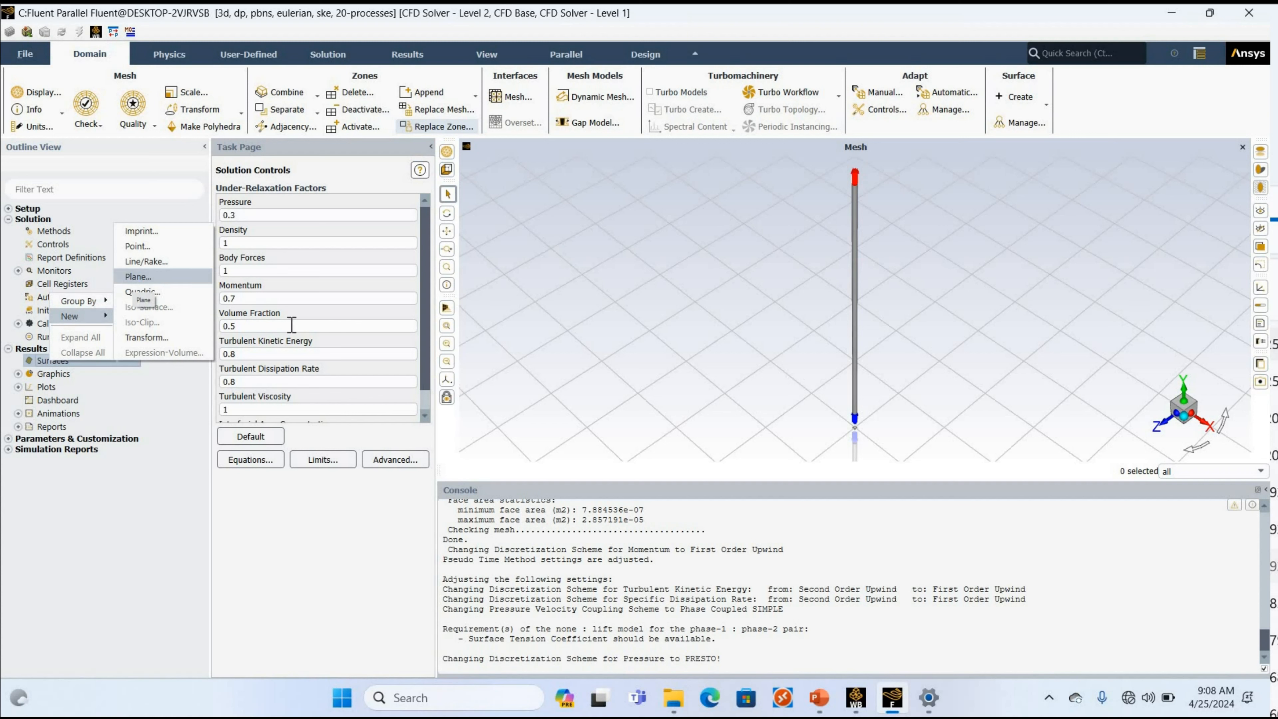
pyautogui.press('Return')
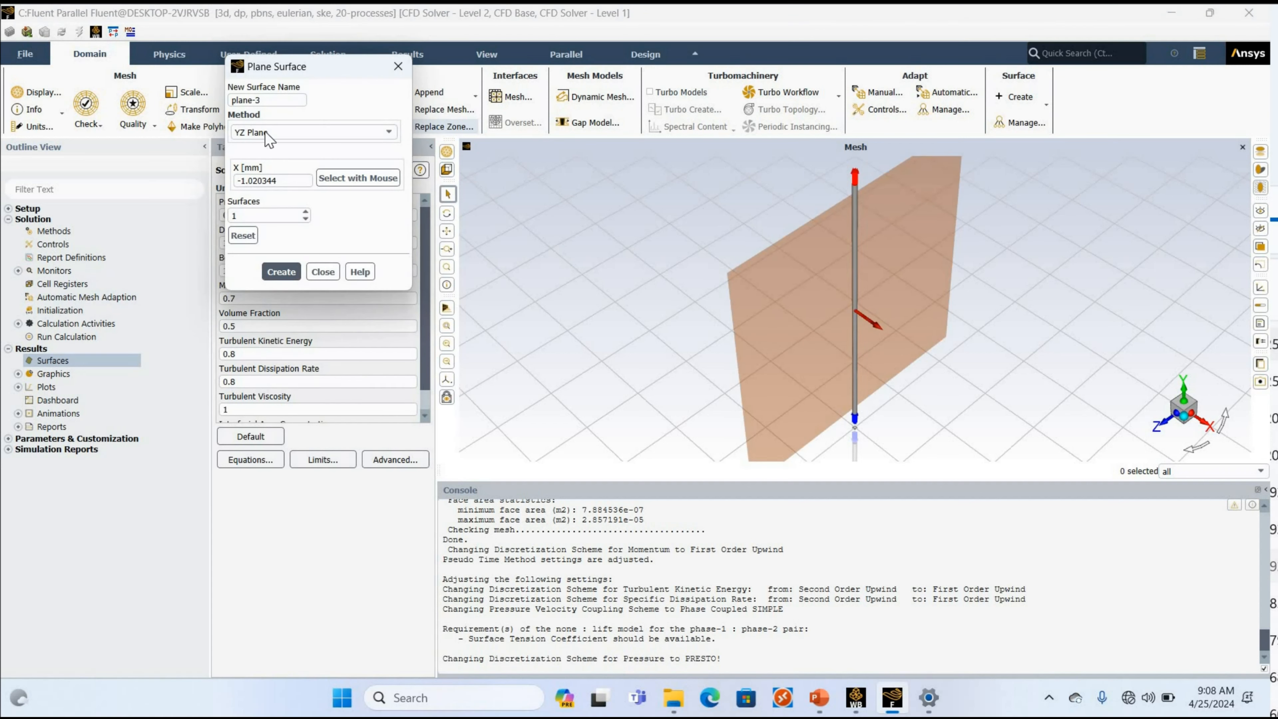
pyautogui.click(267, 134)
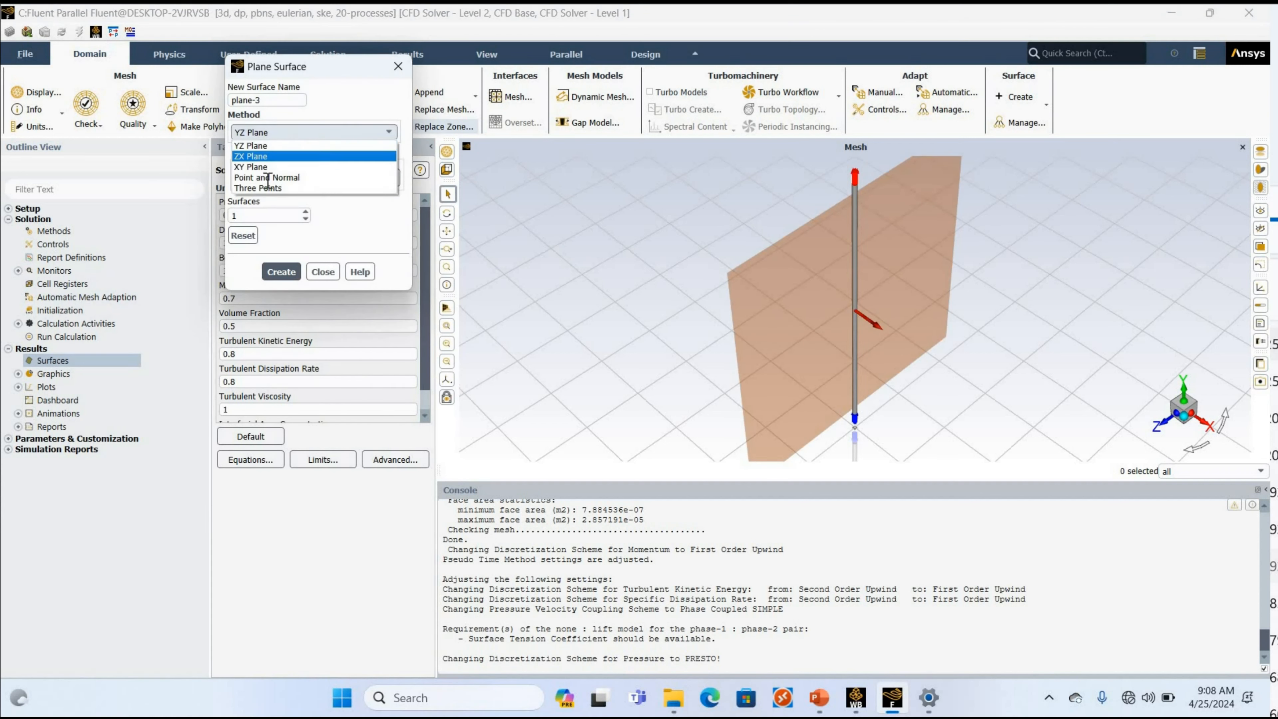
pyautogui.press('Return')
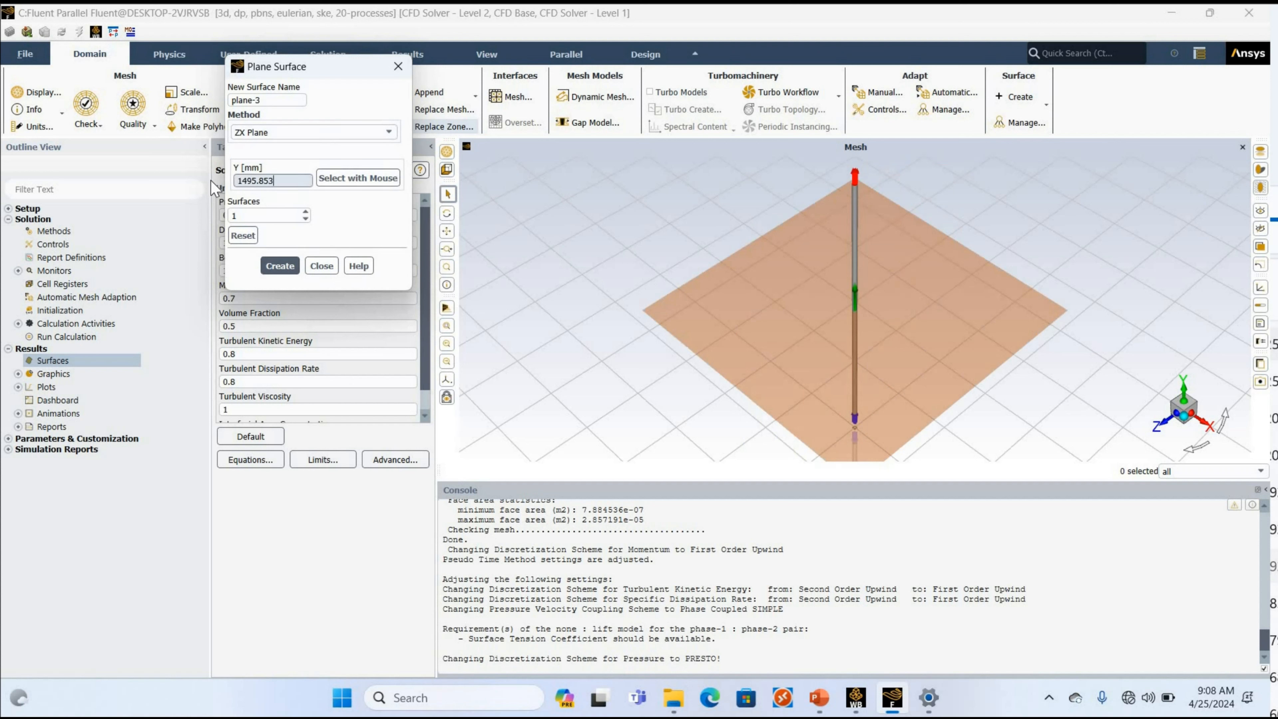
# Set the ZX plane's Y position to 1372 mm, name it plane-34d and create it.
pyautogui.hotkey('ctrl', 'a')
pyautogui.write('1')
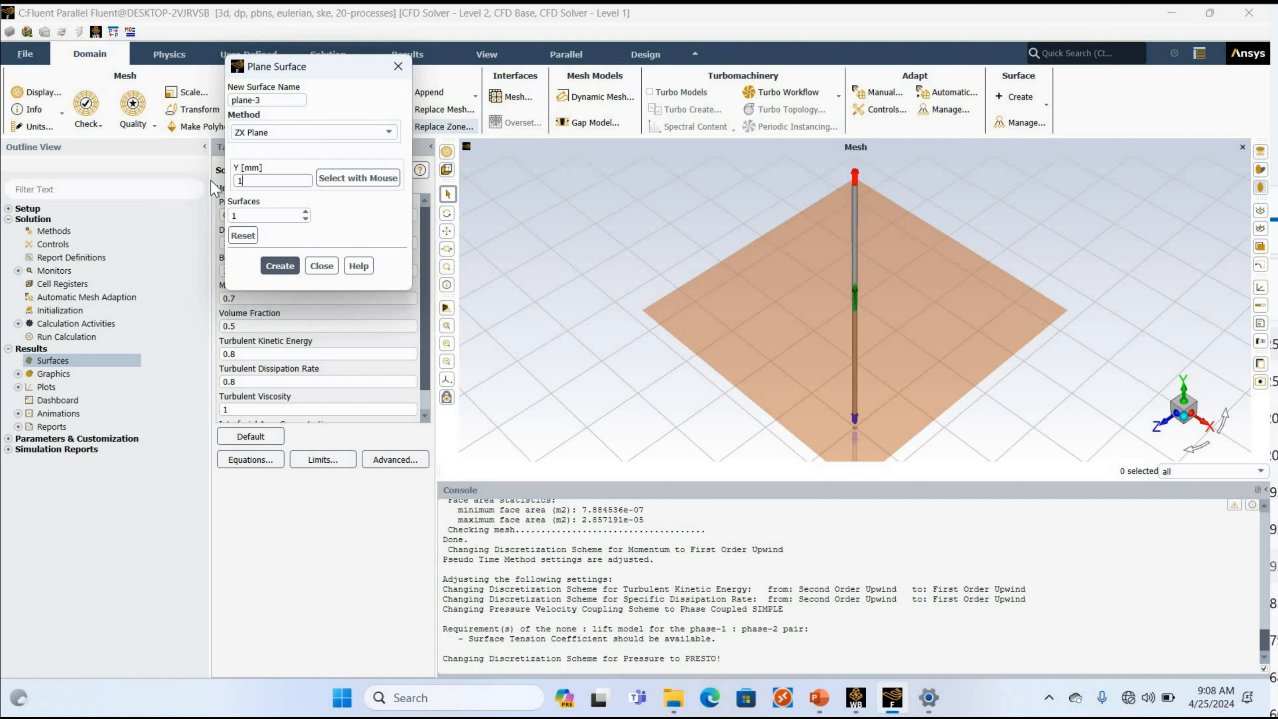
pyautogui.write('7372')
pyautogui.click(293, 100)
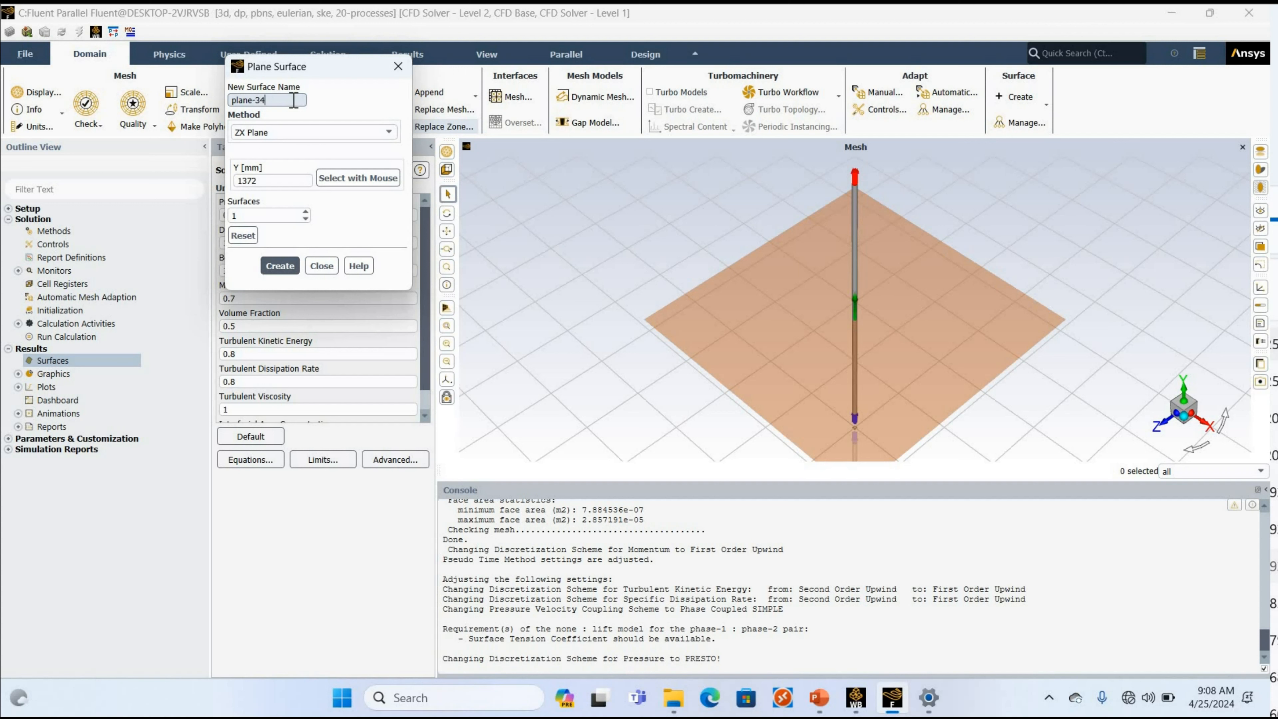
pyautogui.write('d')
pyautogui.click(285, 268)
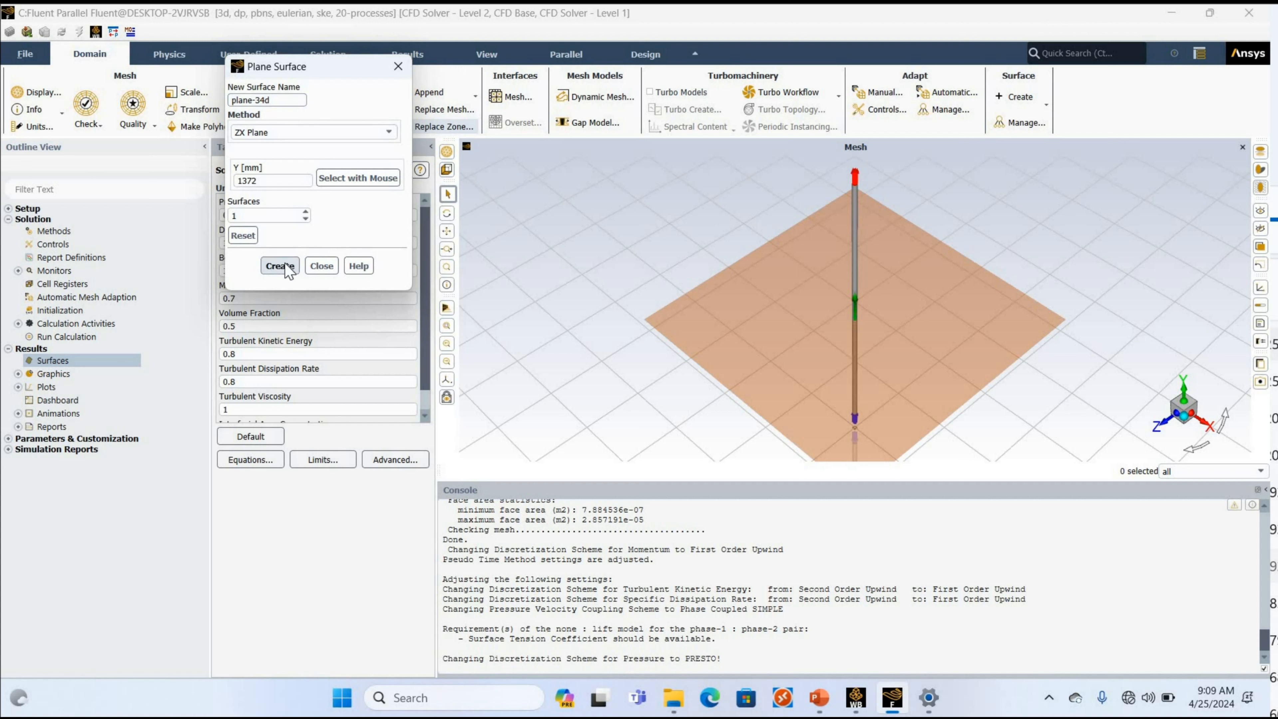
pyautogui.click(321, 266)
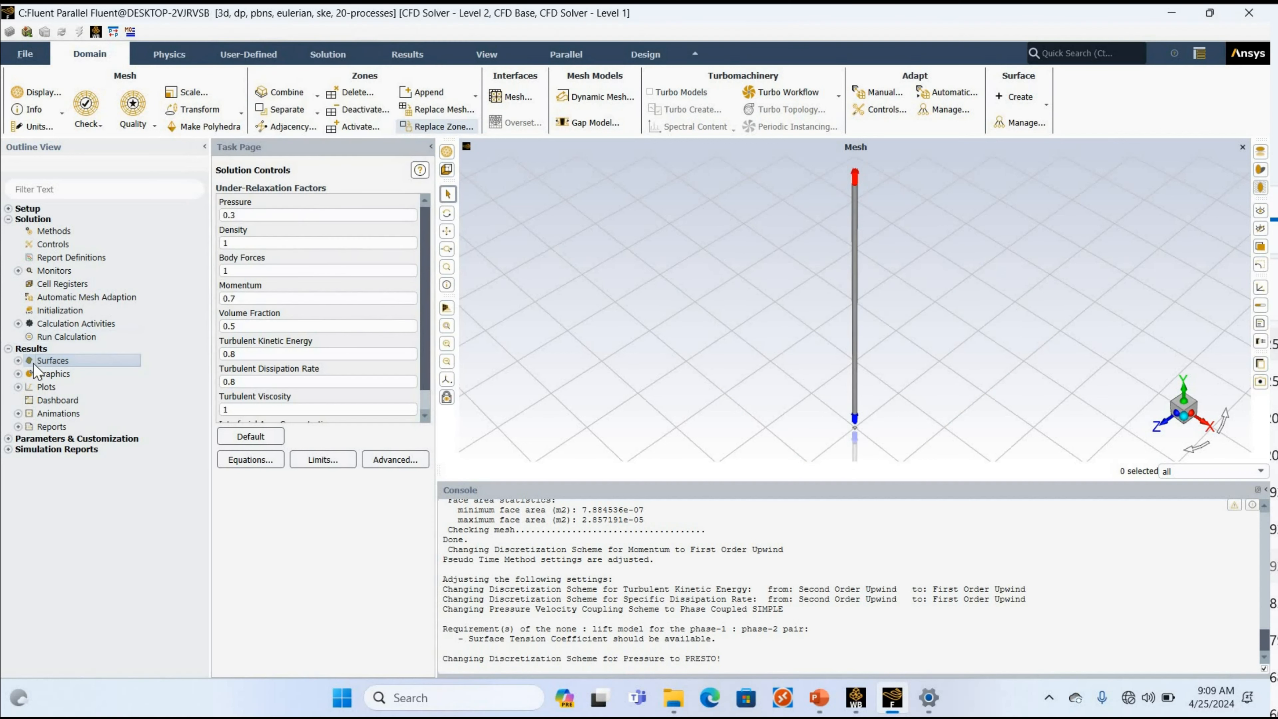
# Start a second new plane surface under the results surfaces.
pyautogui.doubleClick(53, 361)
pyautogui.rightClick(55, 360)
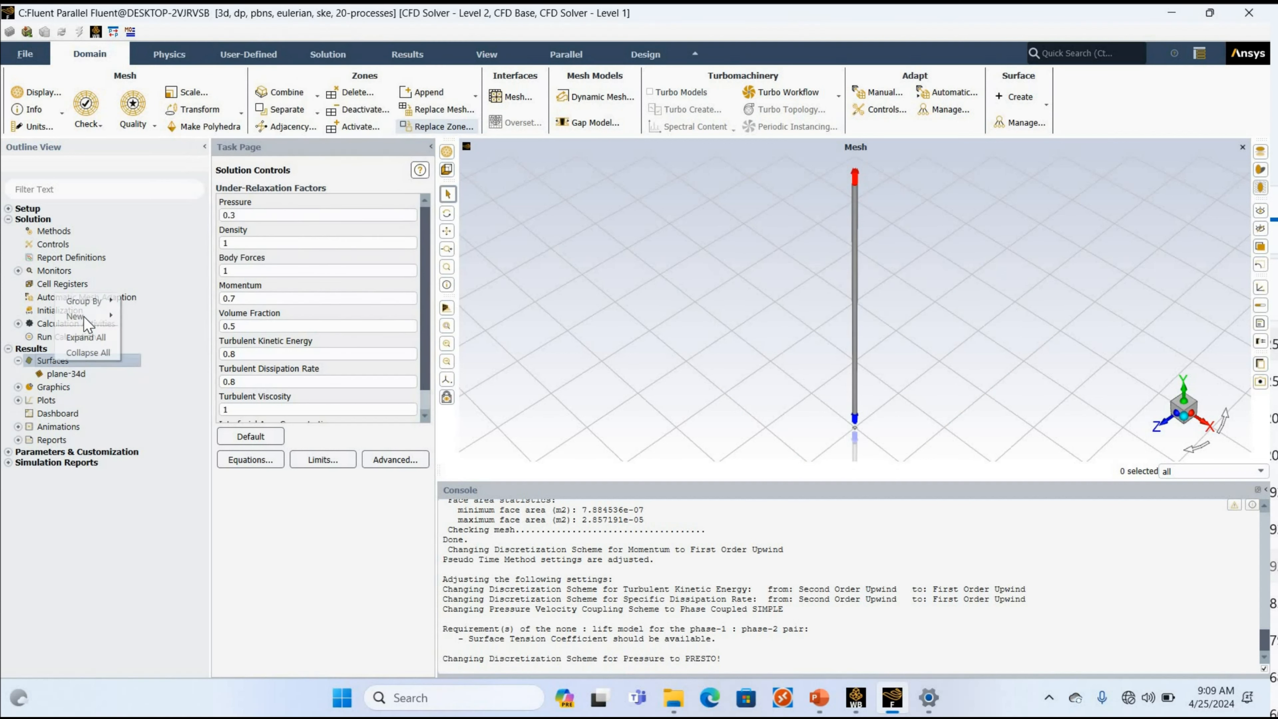
pyautogui.moveTo(80, 316)
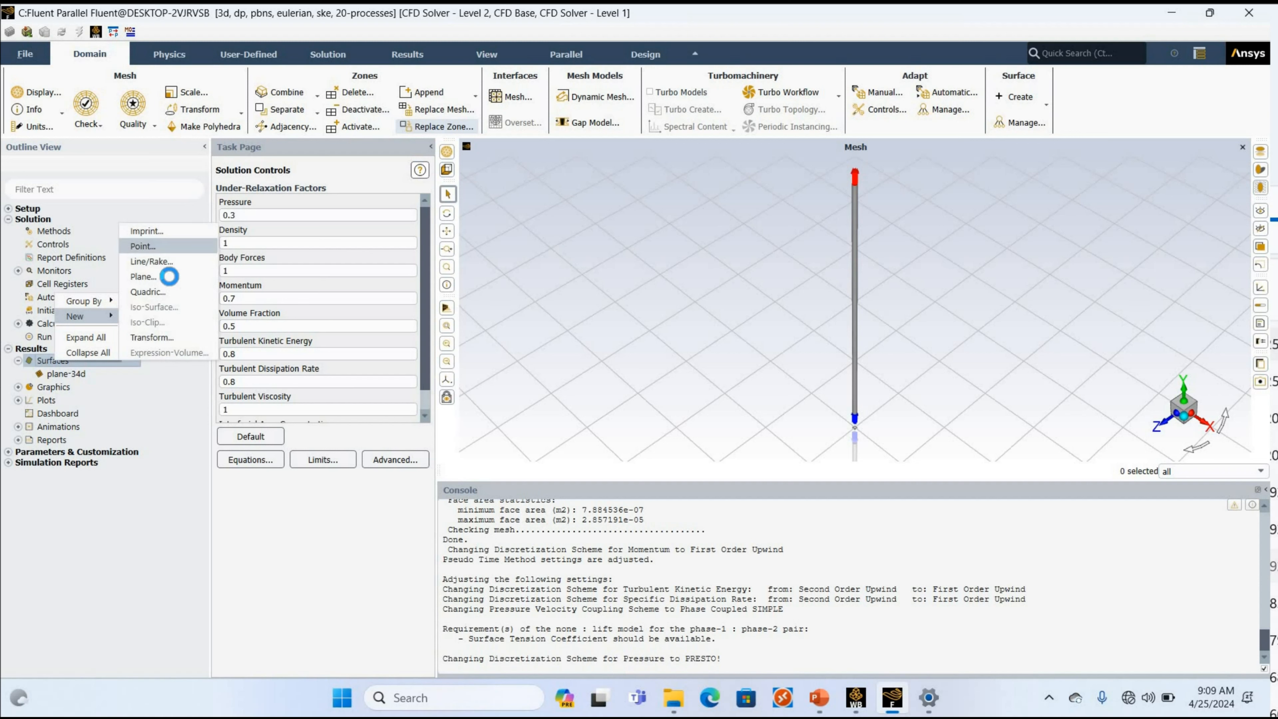
pyautogui.click(143, 276)
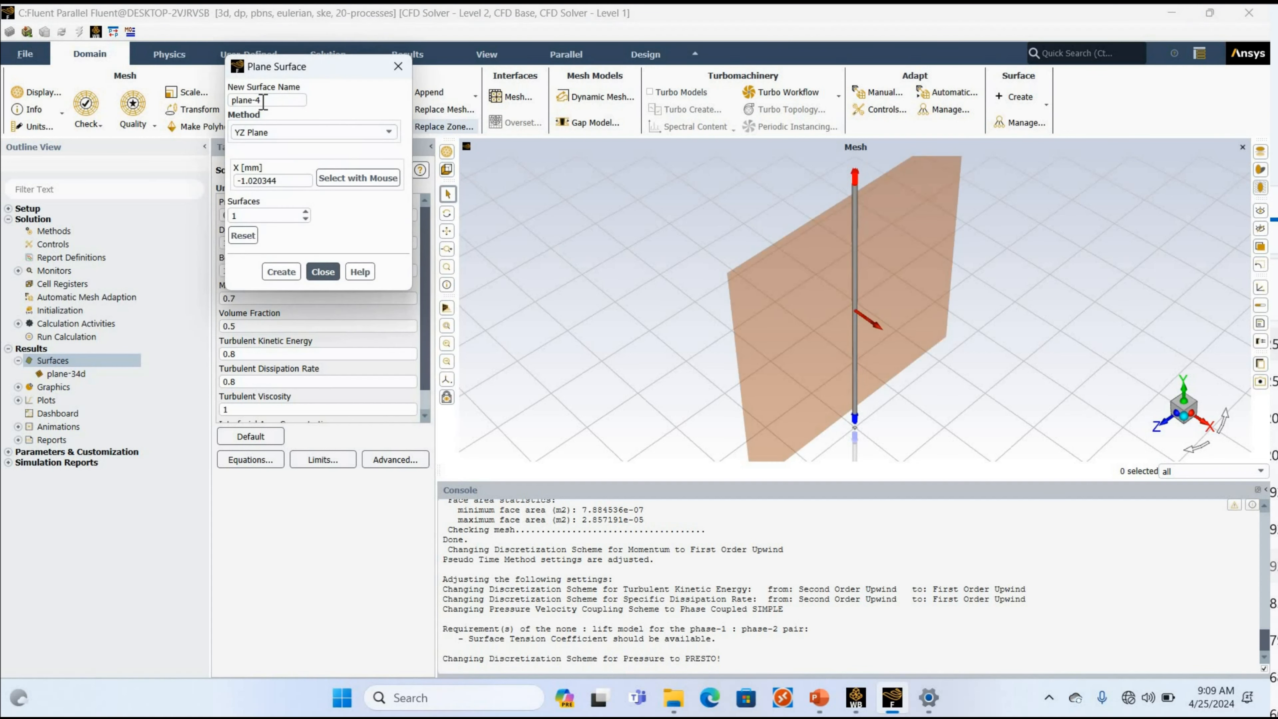
# Try to create a YZ plane named plane-61 at X = 2747 mm.
pyautogui.click(263, 101)
pyautogui.press('BackSpace')
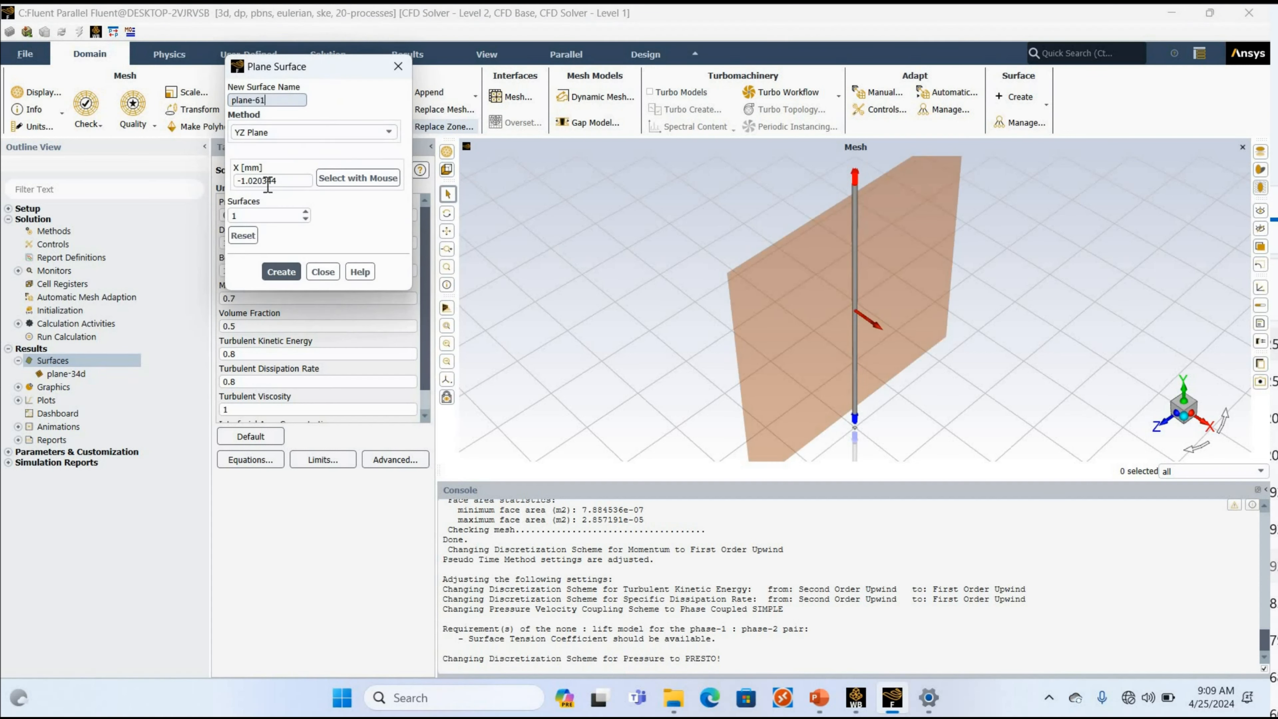
pyautogui.moveTo(288, 182); pyautogui.dragTo(180, 182)
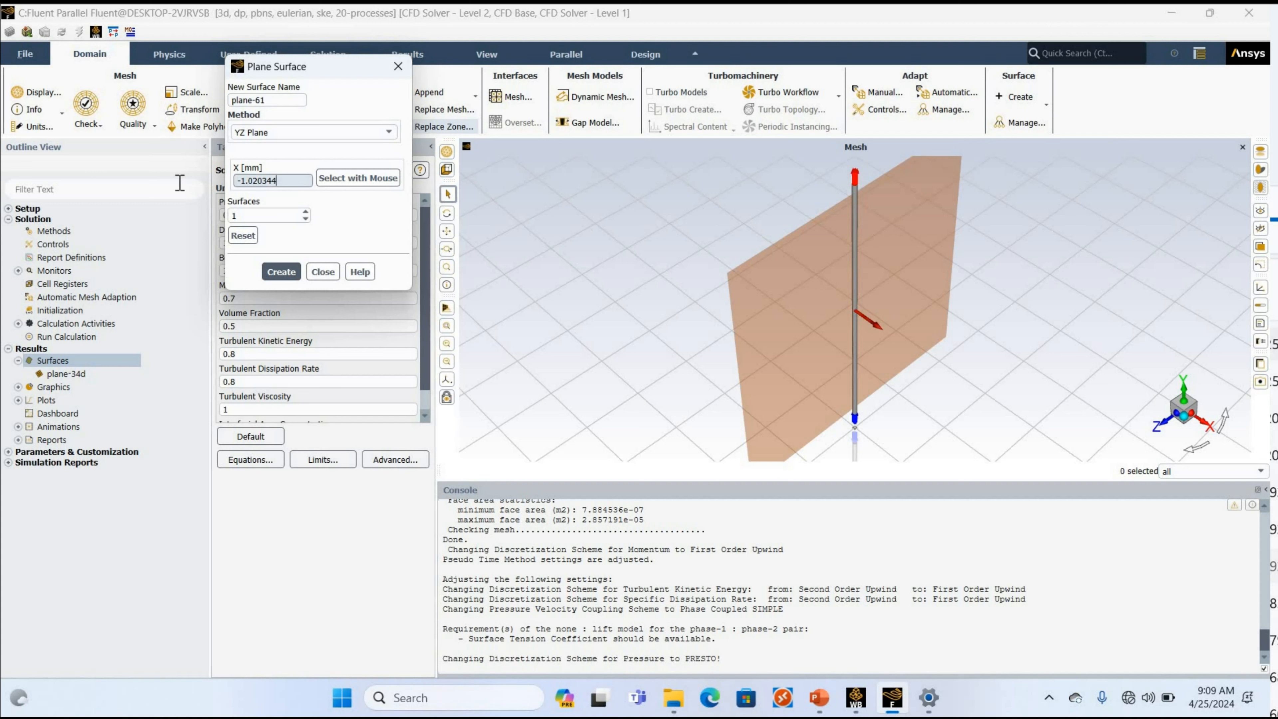
pyautogui.write('2747')
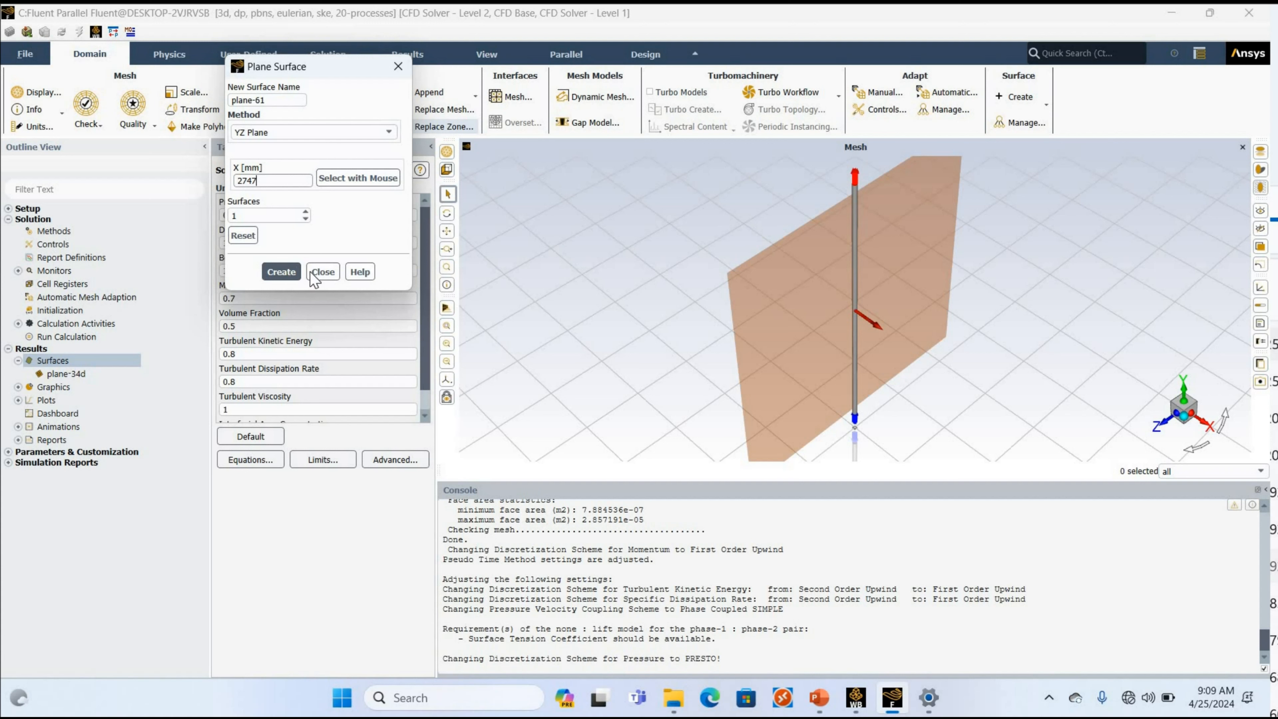
pyautogui.press('Return')
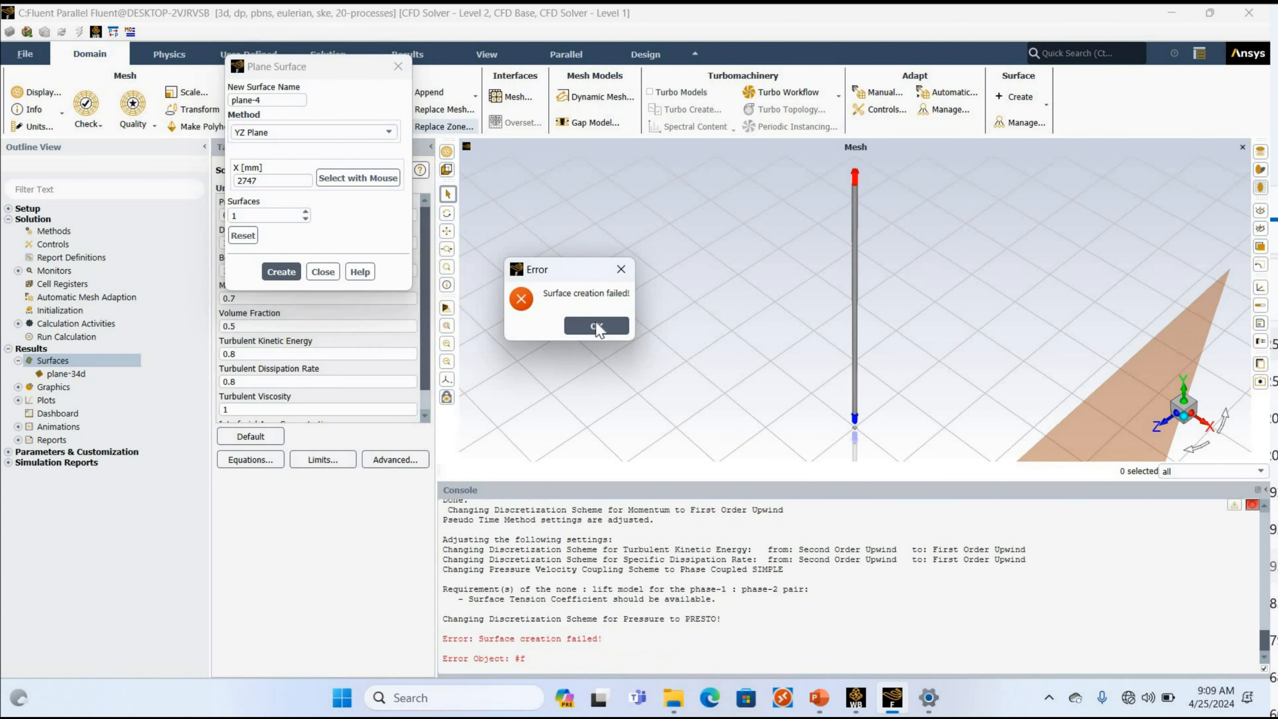
pyautogui.press('Return')
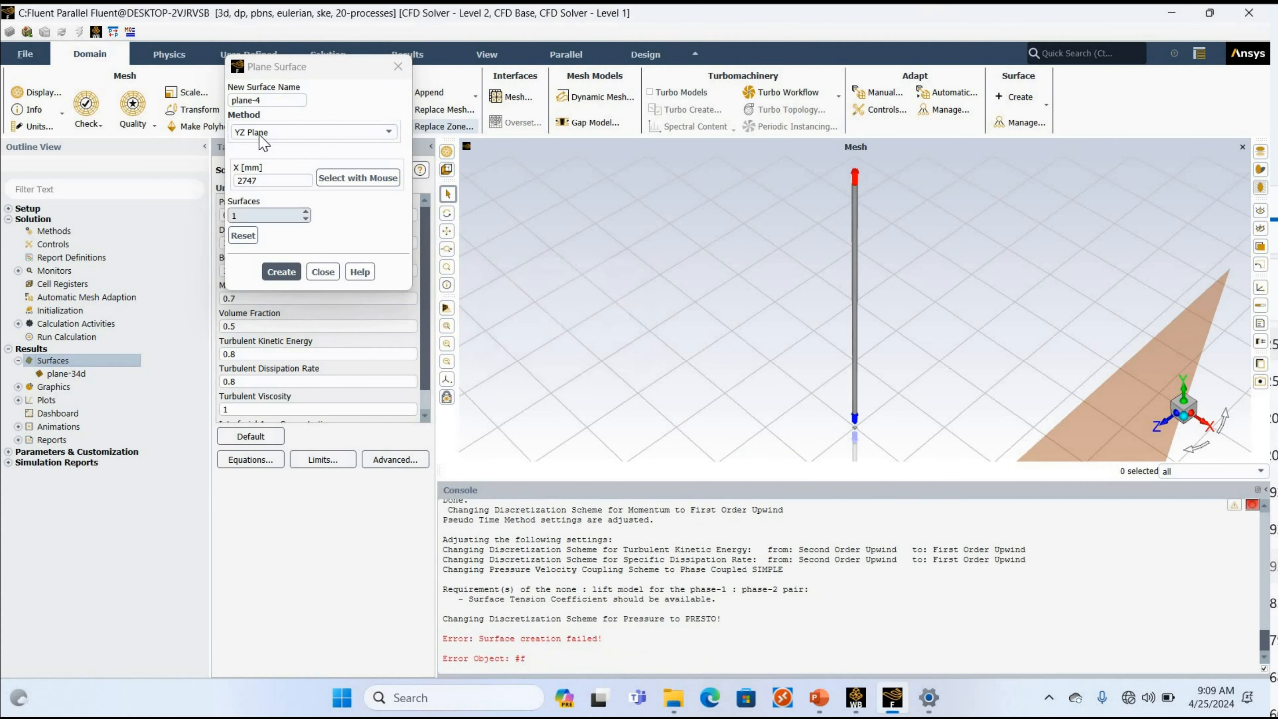
# Create a ZX plane surface named plane-61d at Y = 2747 mm.
pyautogui.click(267, 133)
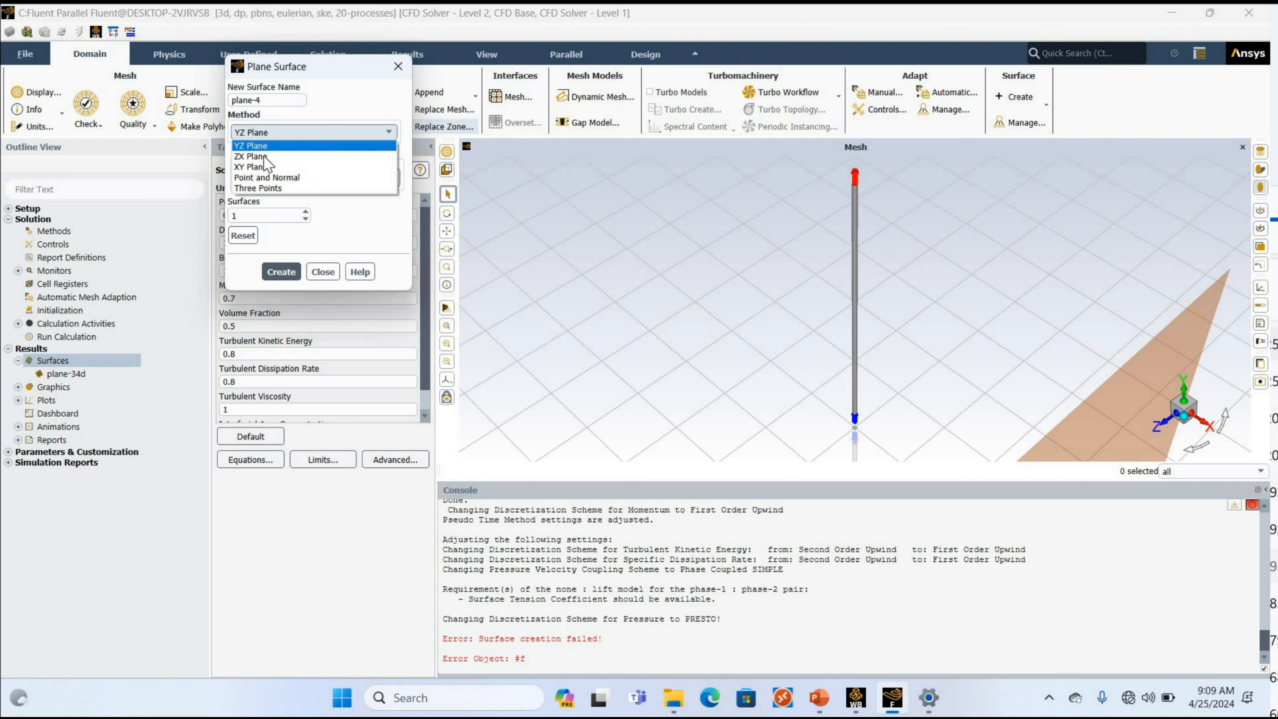
pyautogui.click(262, 166)
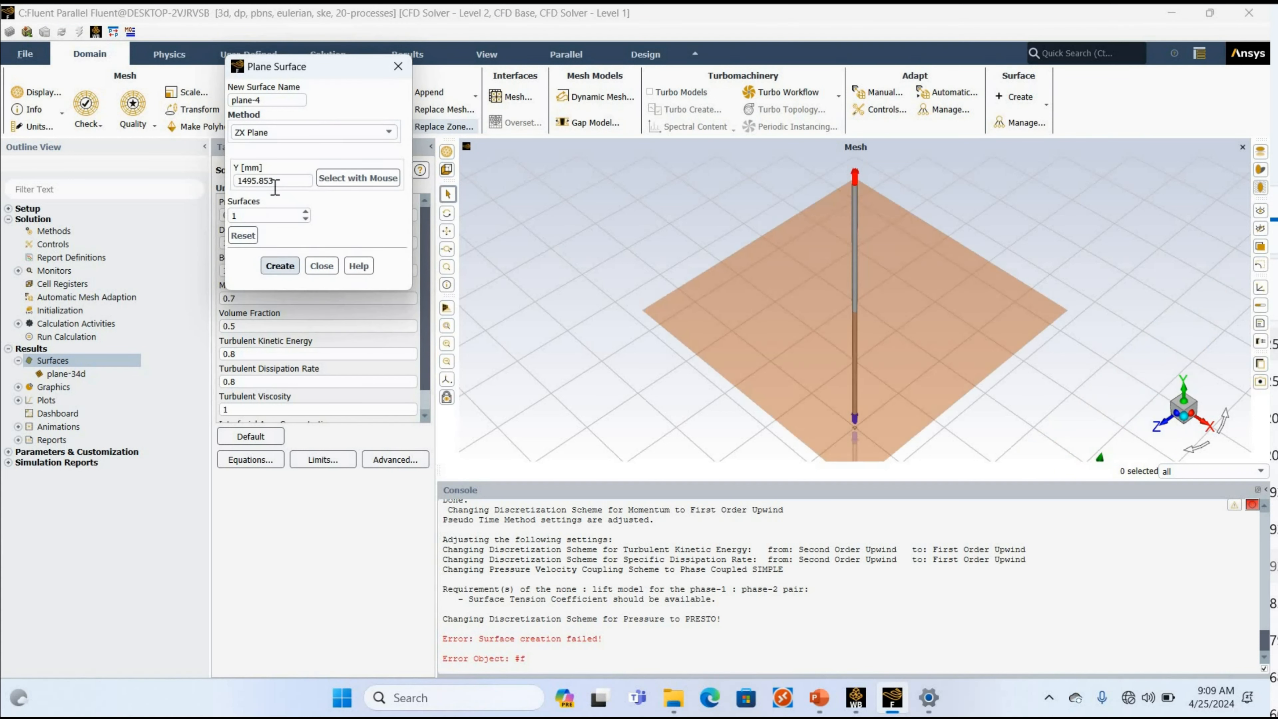
pyautogui.doubleClick(240, 183)
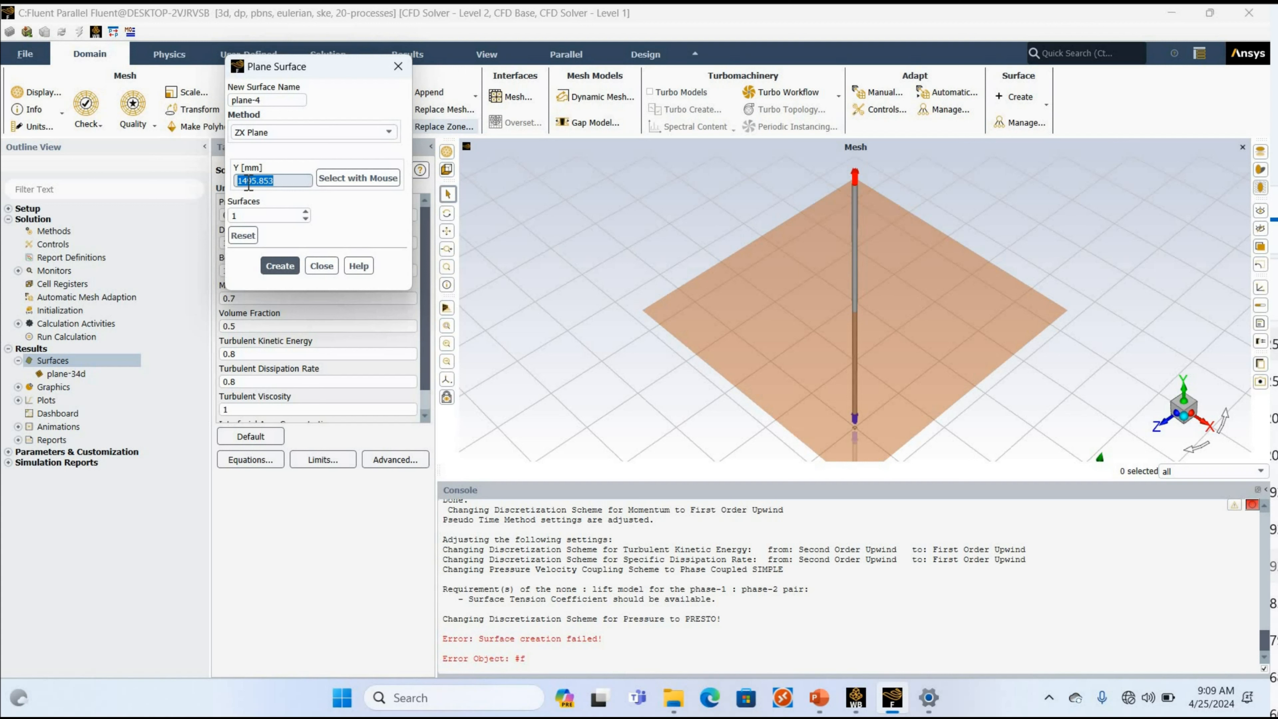
pyautogui.write('2747')
pyautogui.click(272, 98)
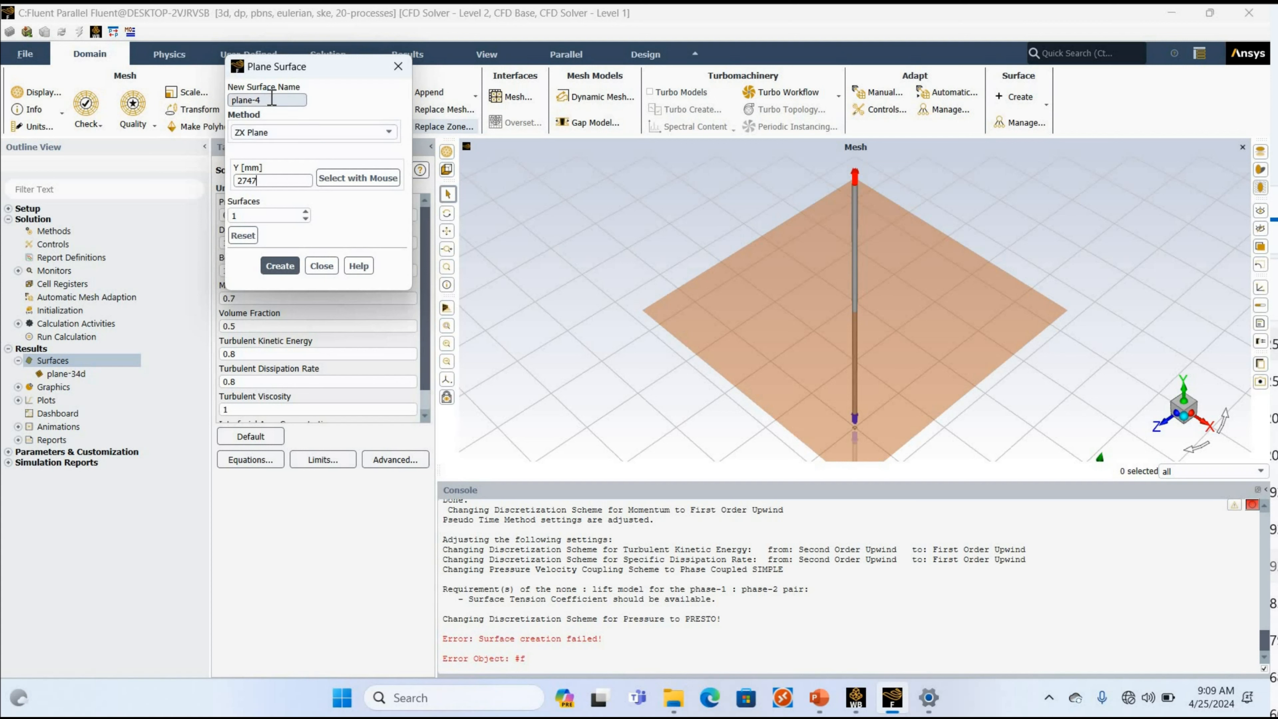
pyautogui.write('61d')
pyautogui.click(280, 265)
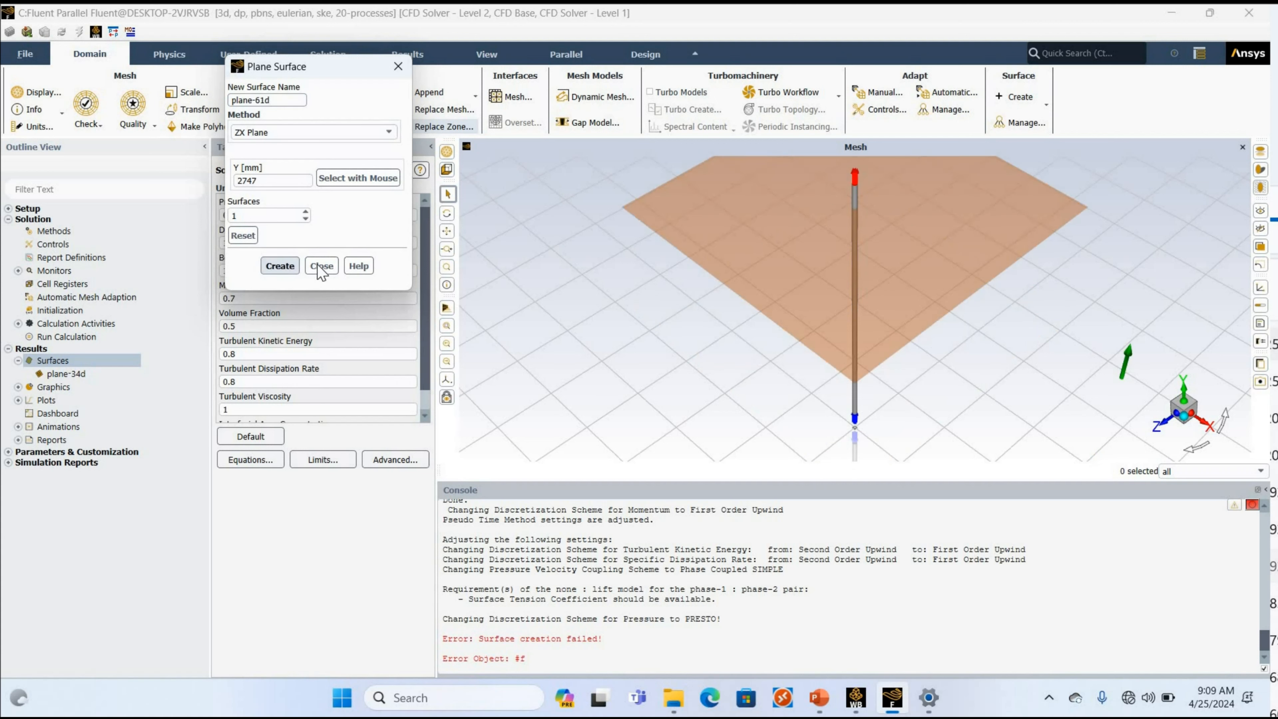
pyautogui.click(321, 265)
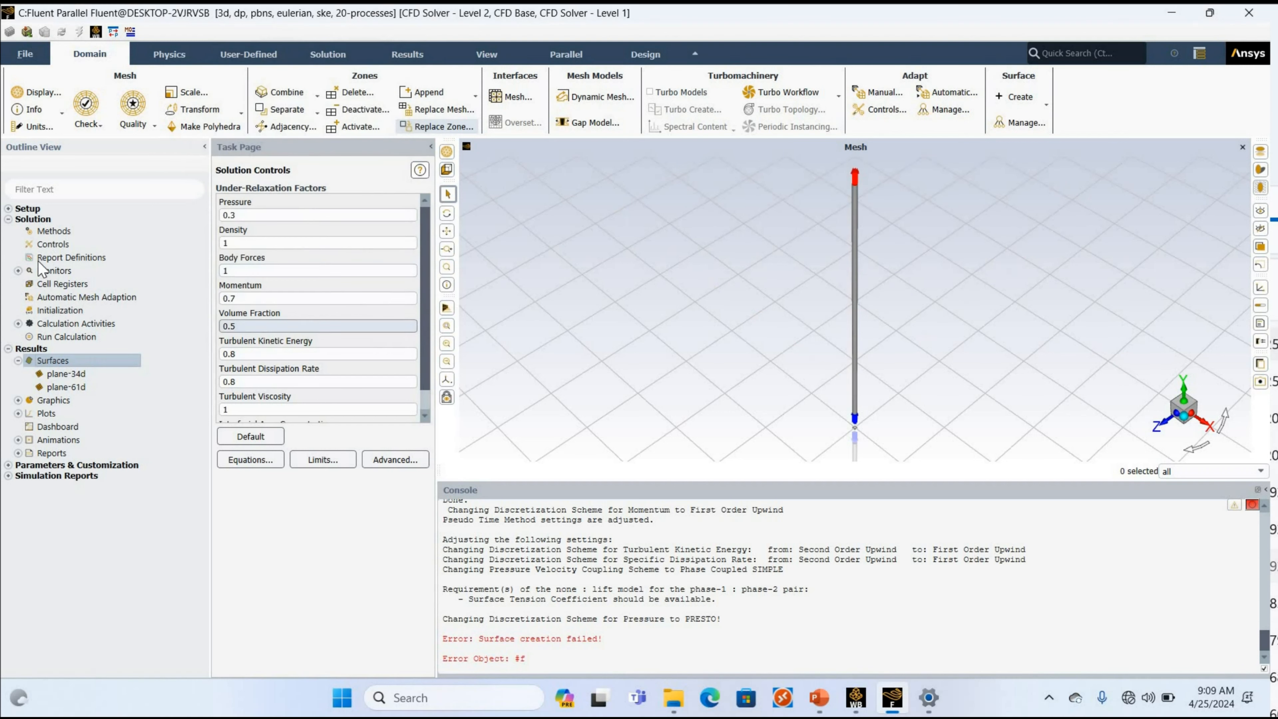
# Start an area-weighted average surface report definition named v-34, with a report plot but no report file.
pyautogui.doubleClick(53, 258)
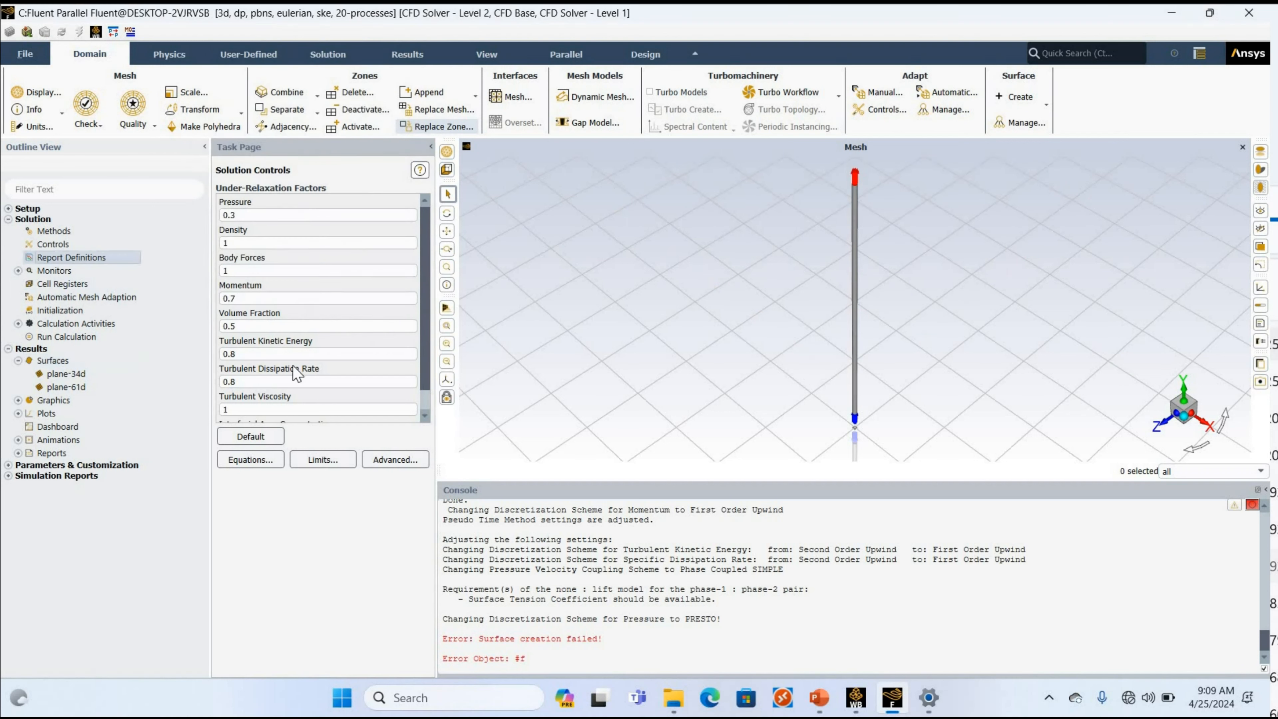
pyautogui.click(272, 392)
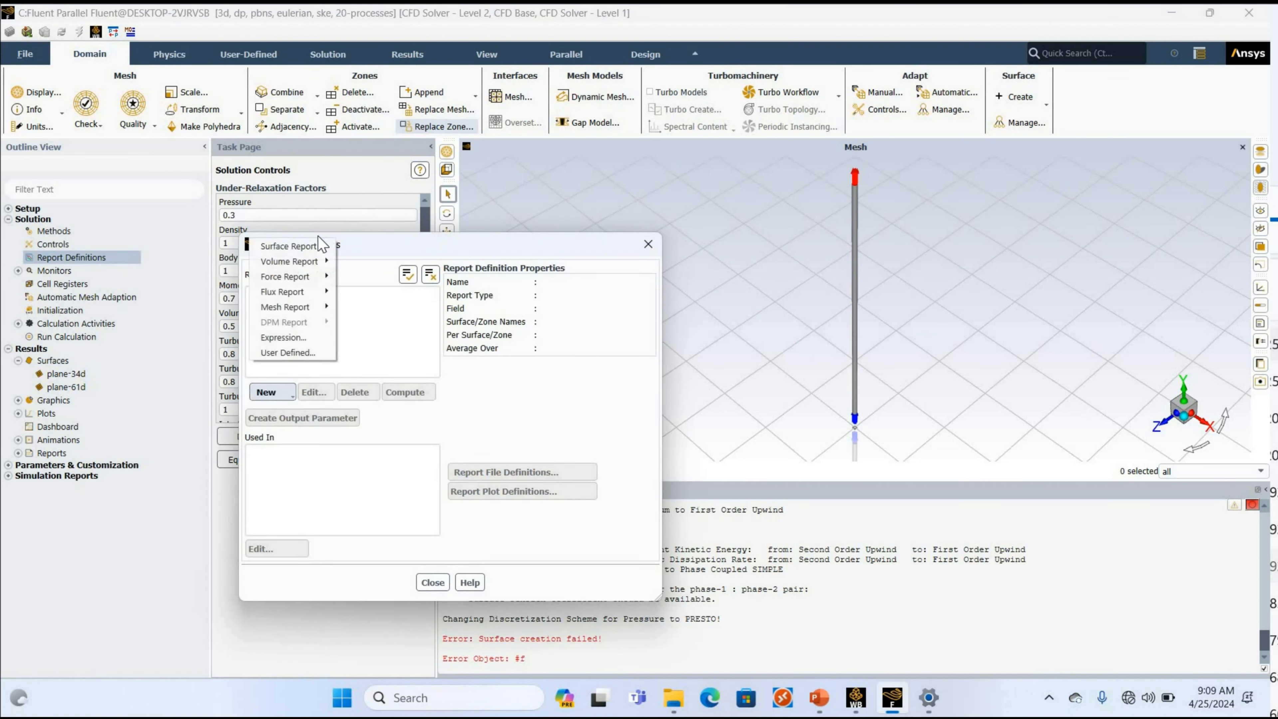
pyautogui.moveTo(288, 245)
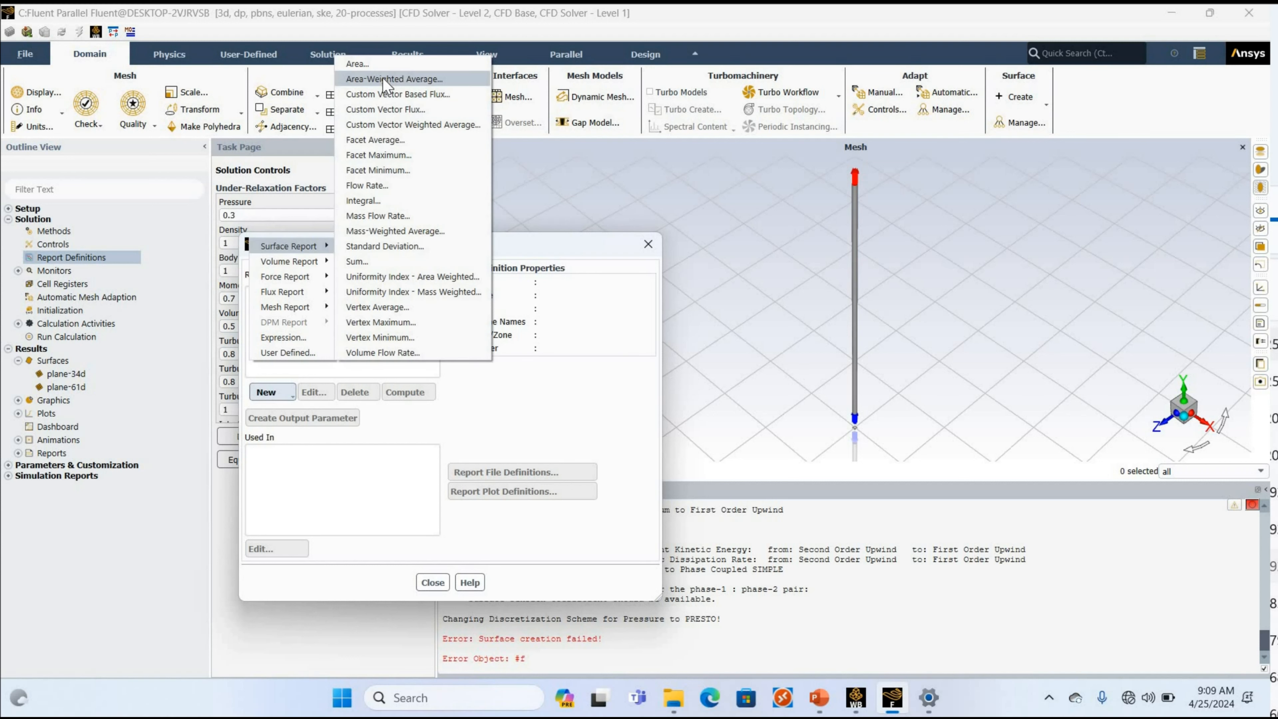
pyautogui.click(394, 79)
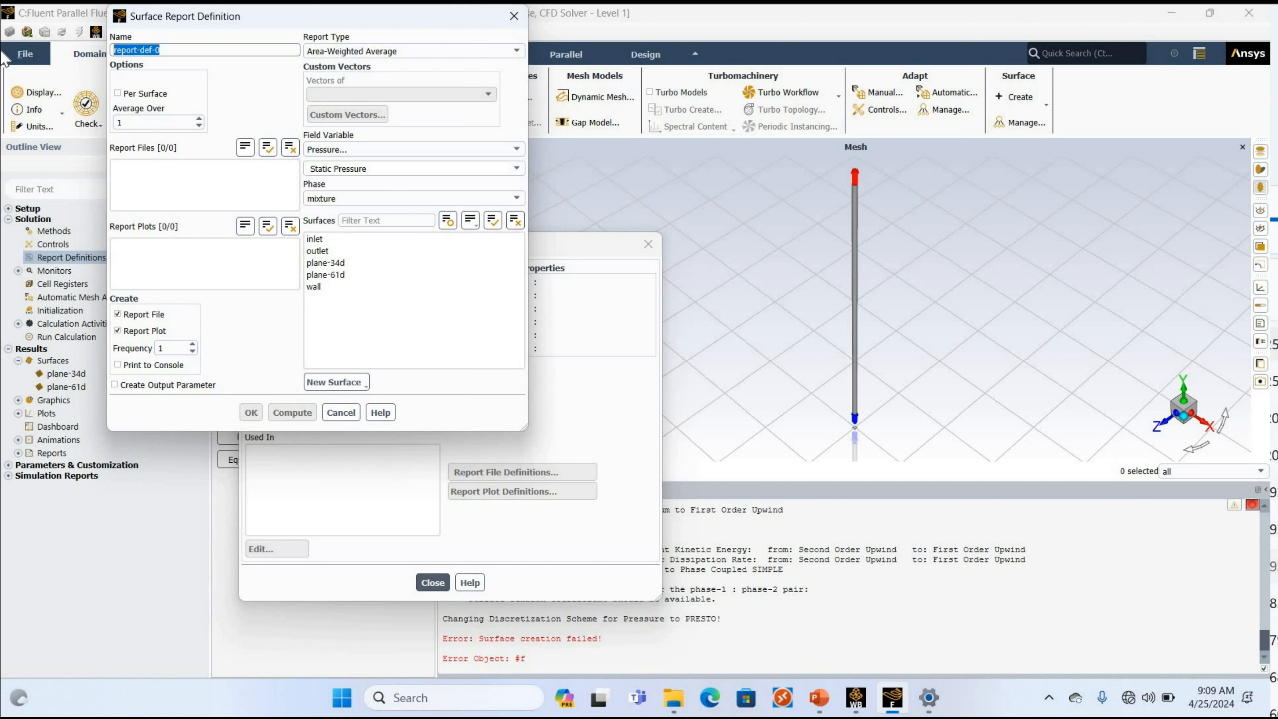
pyautogui.write('v-34')
pyautogui.click(137, 311)
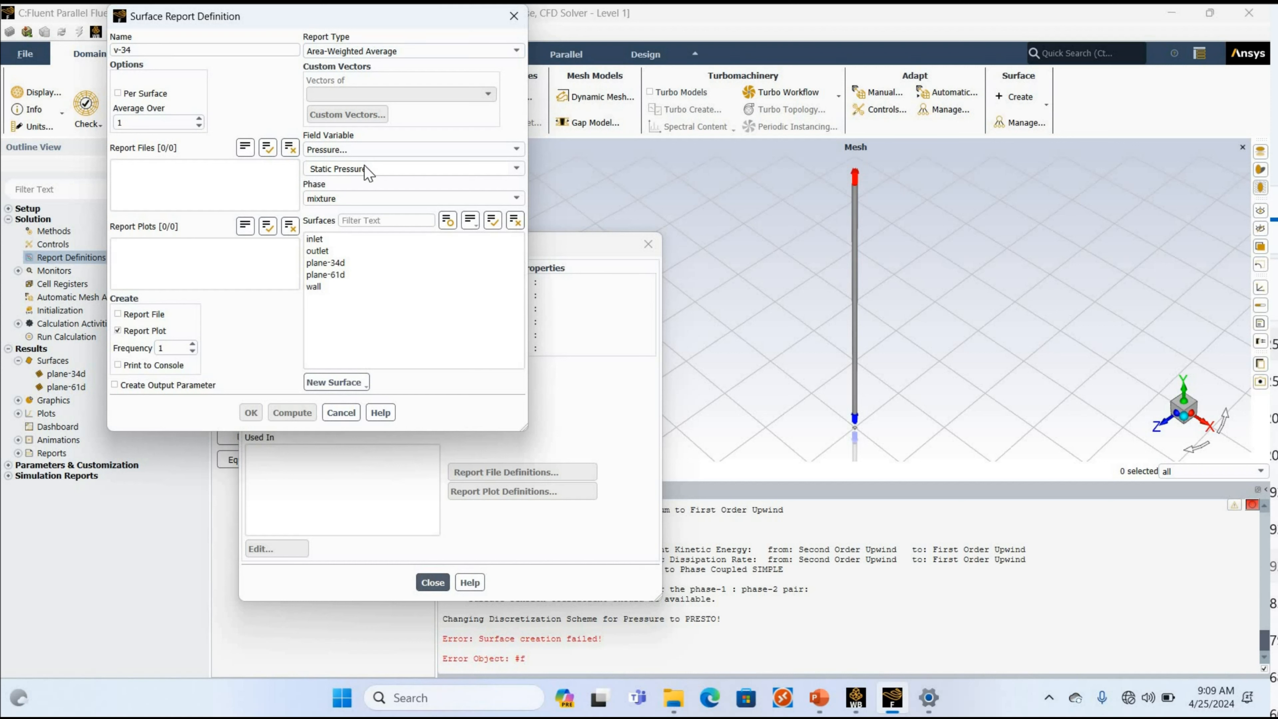
# Set the v-34 report to the phase-2 volume fraction on plane-34d and create it.
pyautogui.click(365, 154)
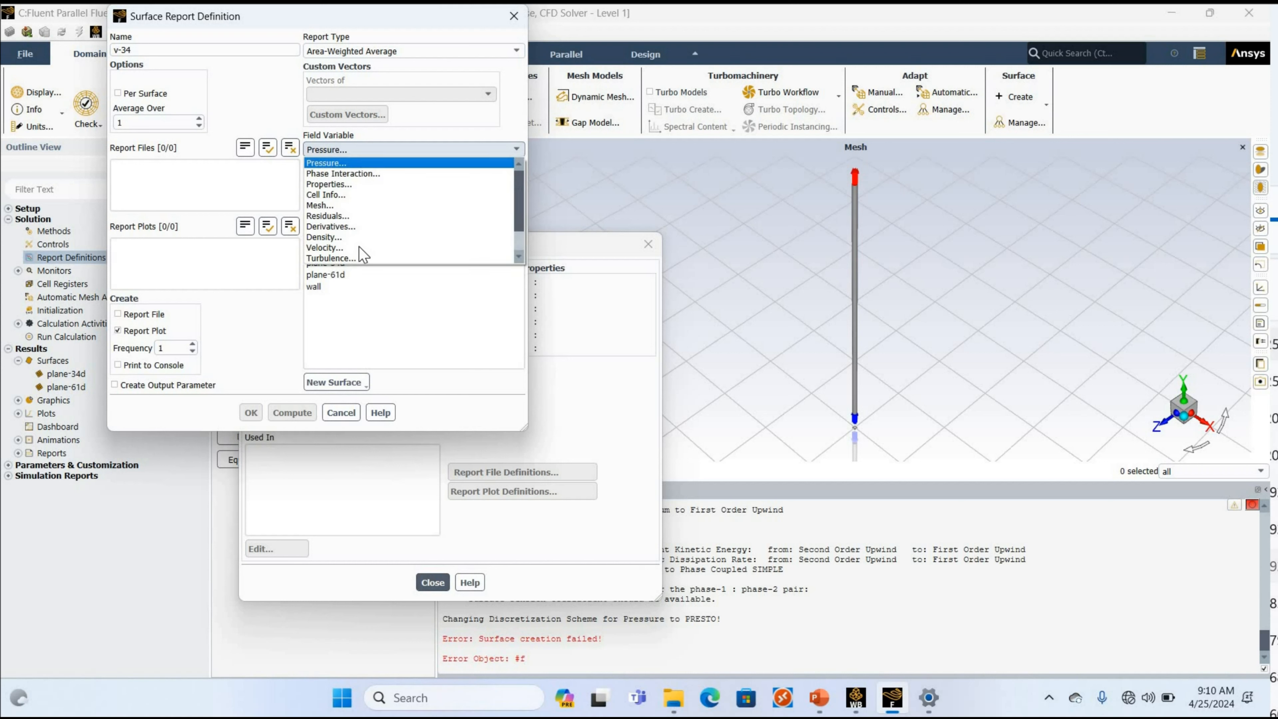
pyautogui.scroll(-2, 357, 247)
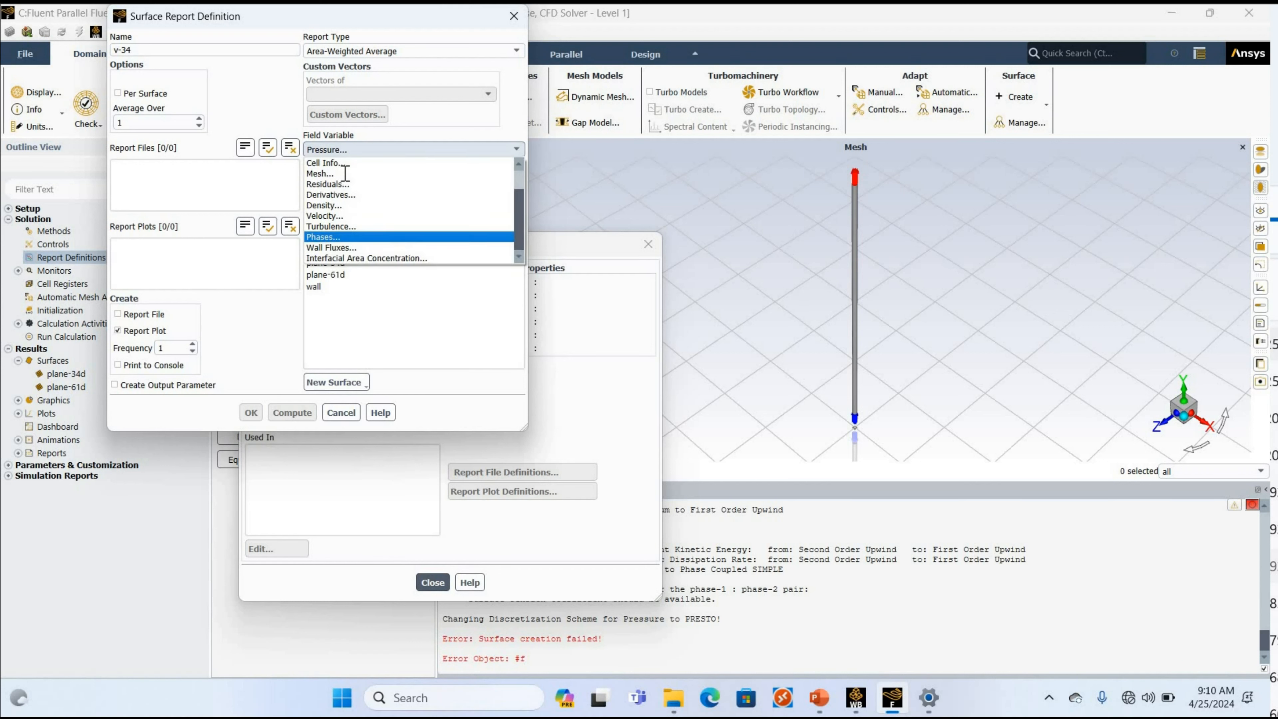
pyautogui.click(346, 198)
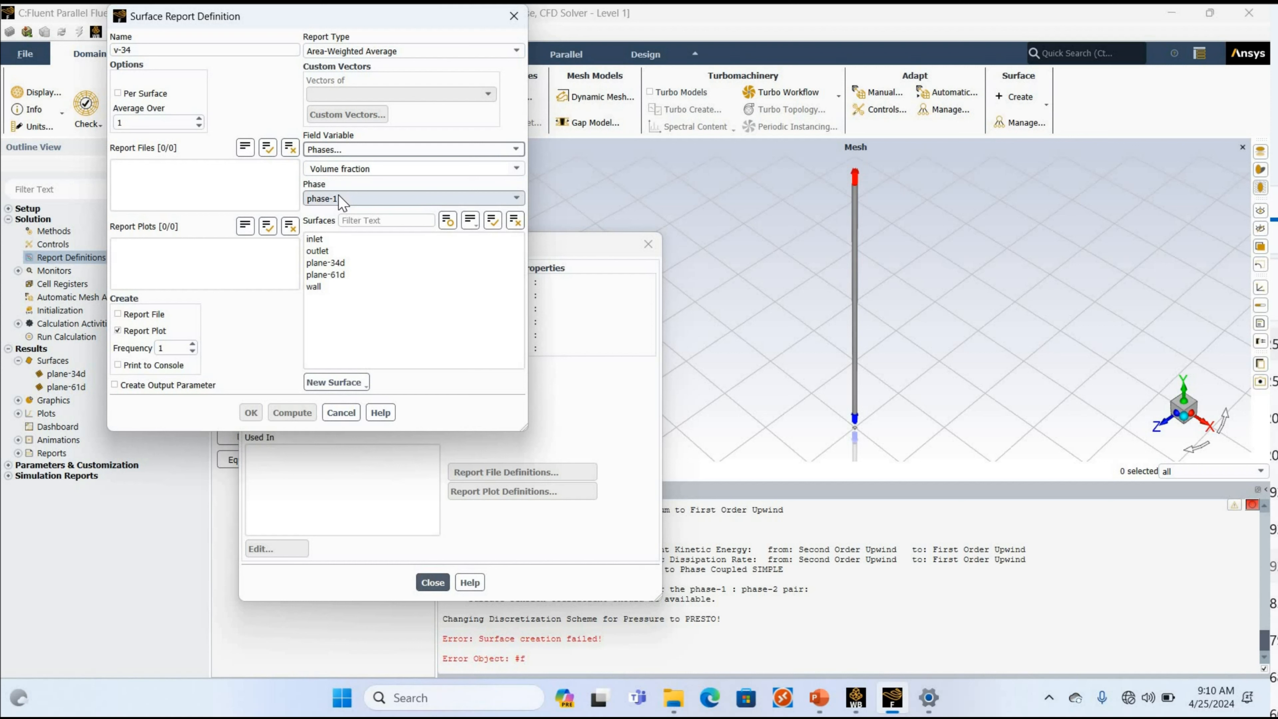
pyautogui.click(327, 199)
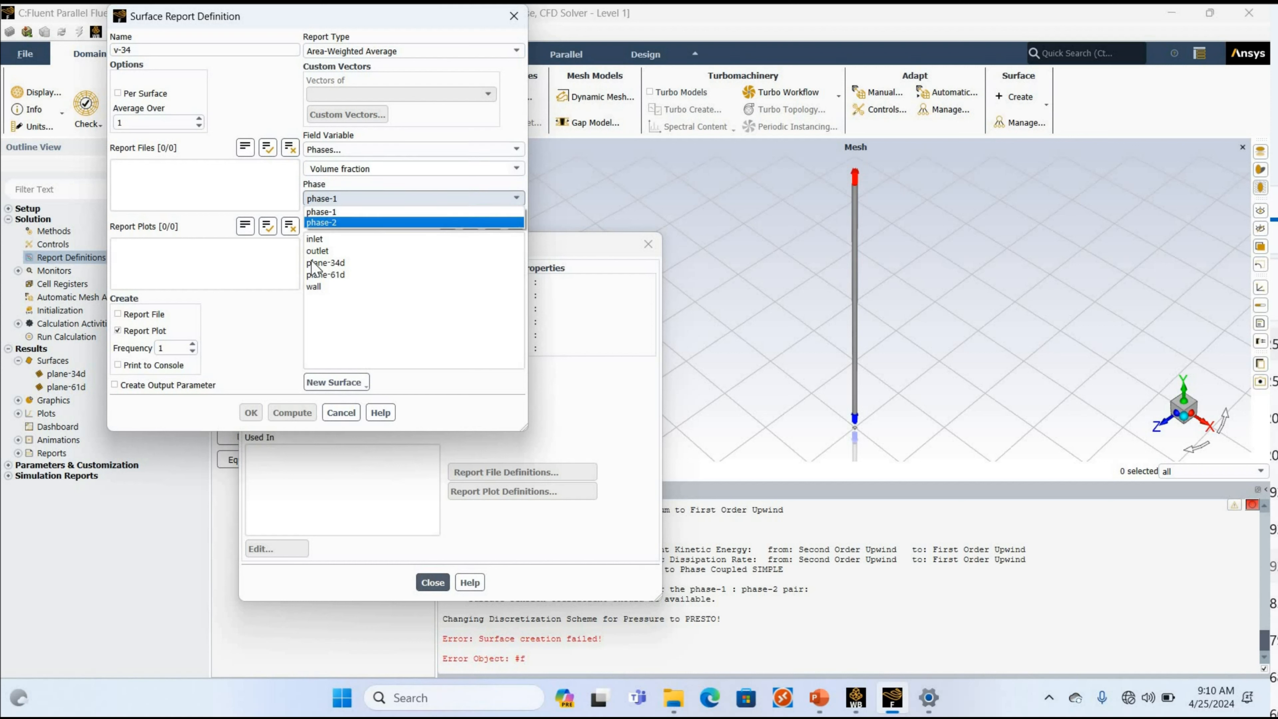
pyautogui.click(317, 219)
pyautogui.click(316, 263)
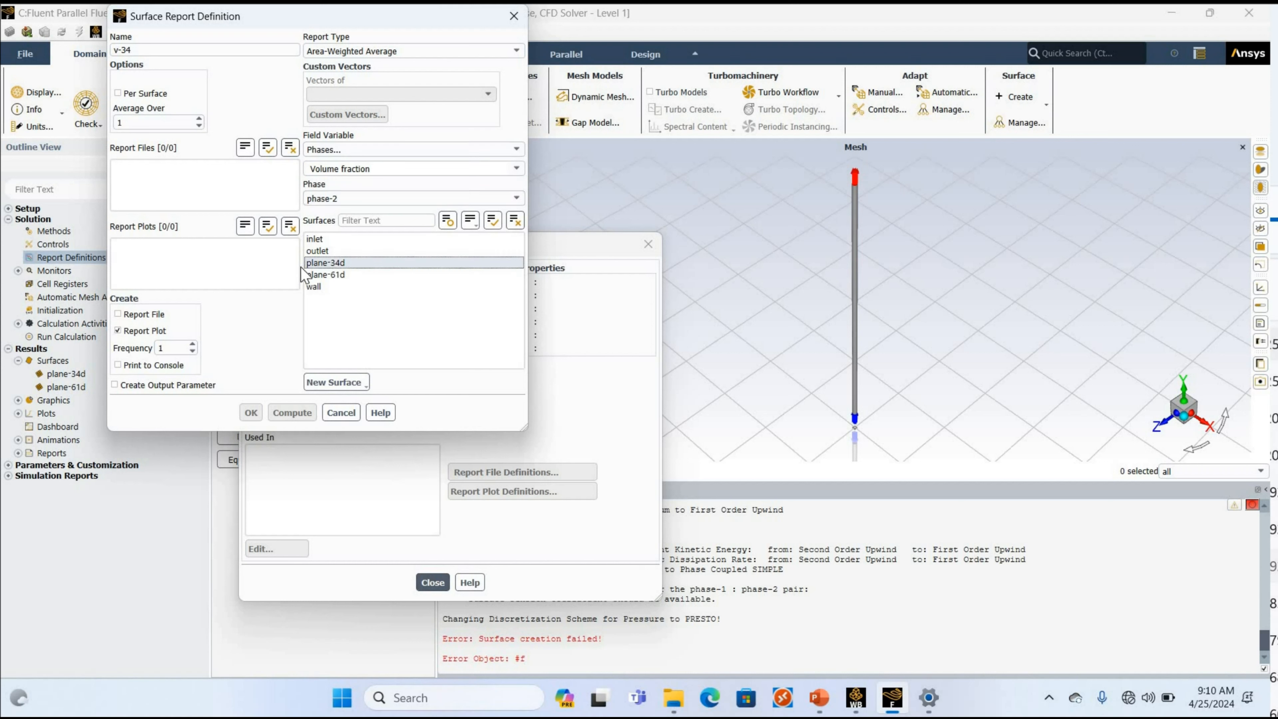
pyautogui.click(251, 413)
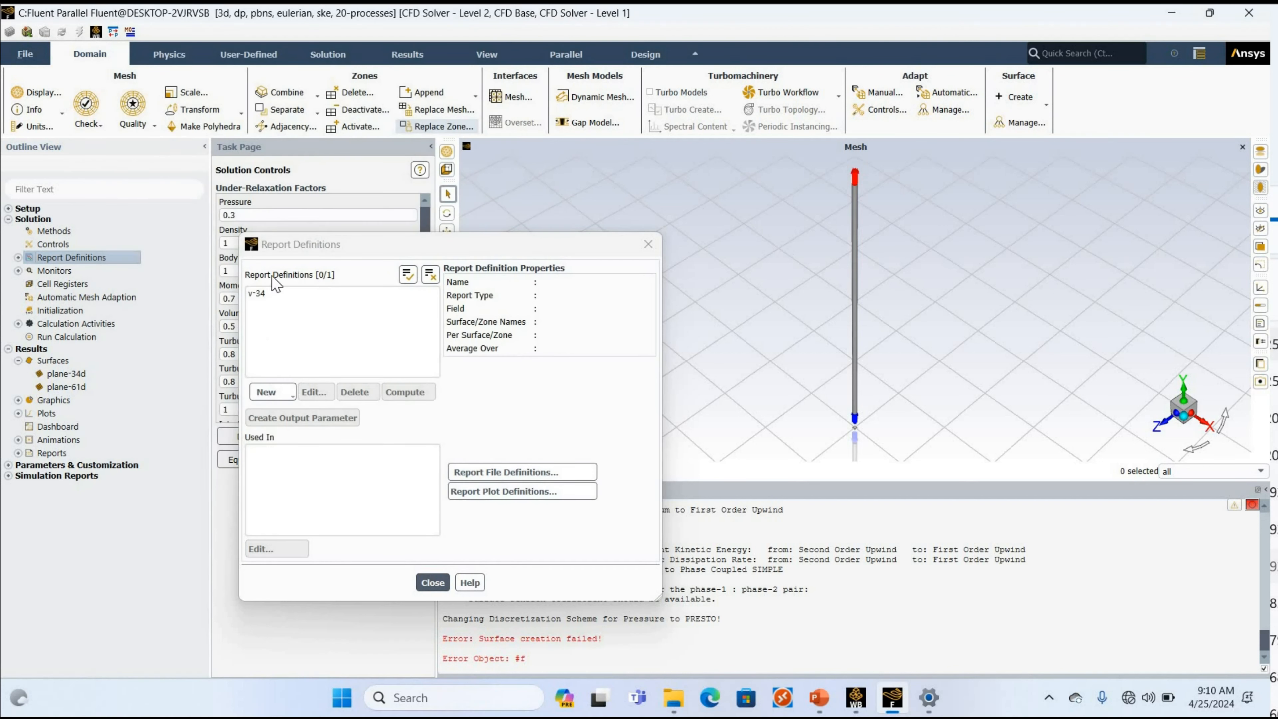
# Create an area-weighted average report iac-34d for phase-2 Interfacial Area Concentration on plane-34d, with a report plot but no report file.
pyautogui.moveTo(272, 244)
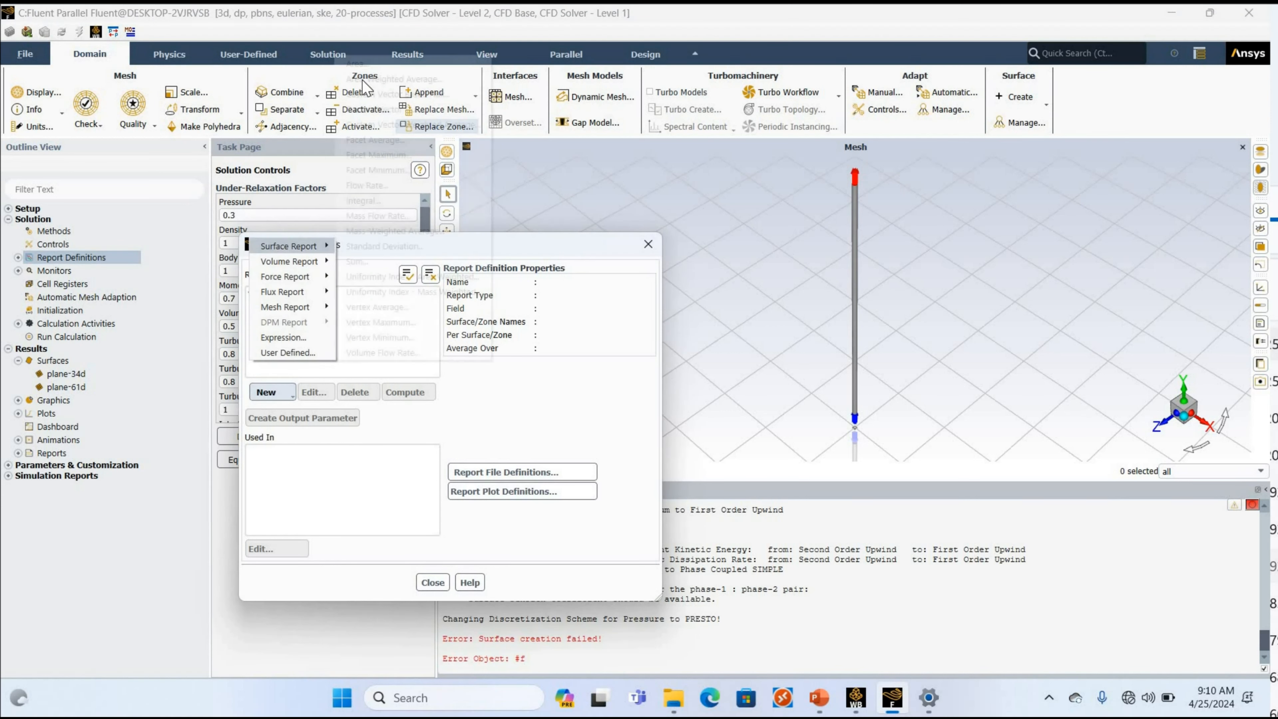
pyautogui.click(361, 79)
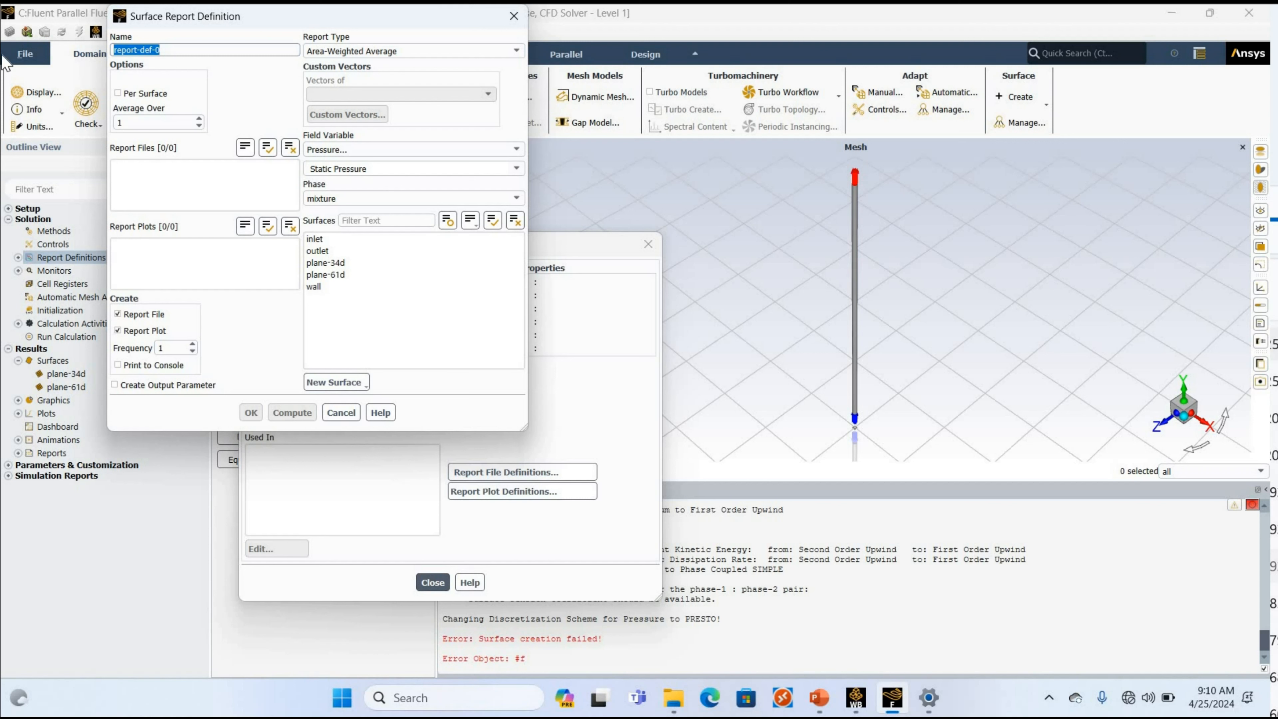
pyautogui.write('iac-34d')
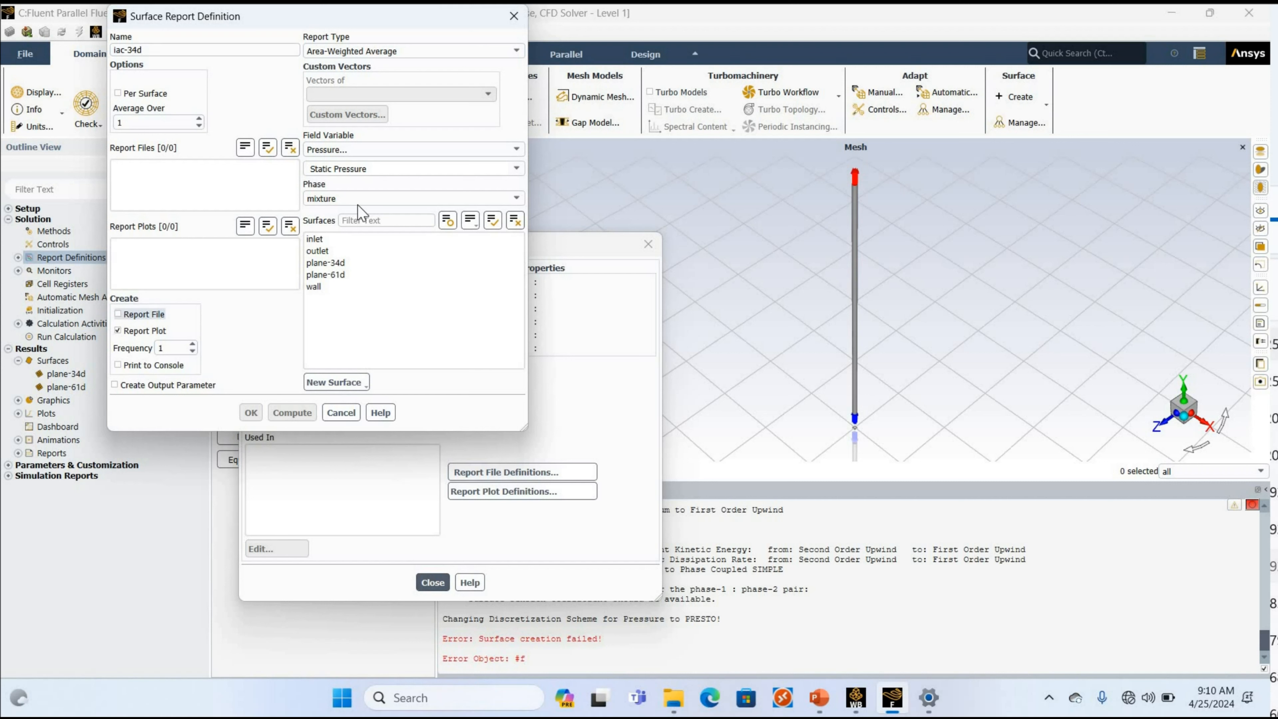
pyautogui.click(410, 149)
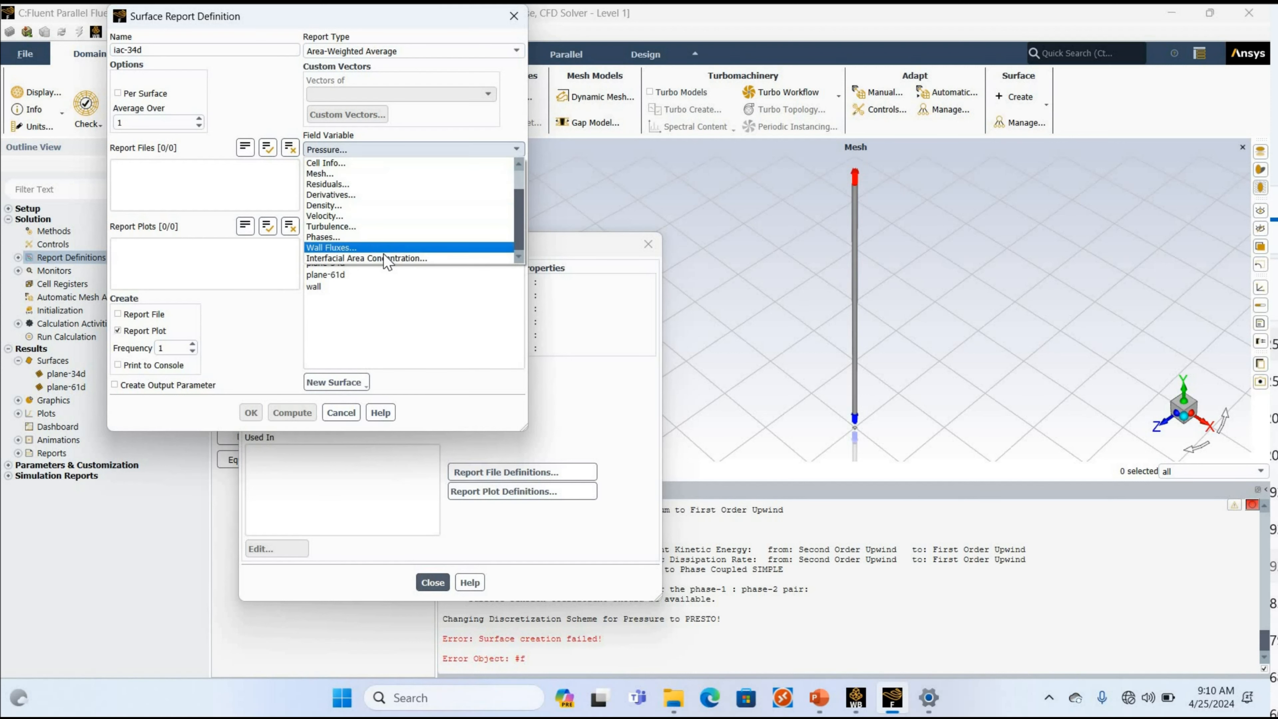
pyautogui.click(332, 258)
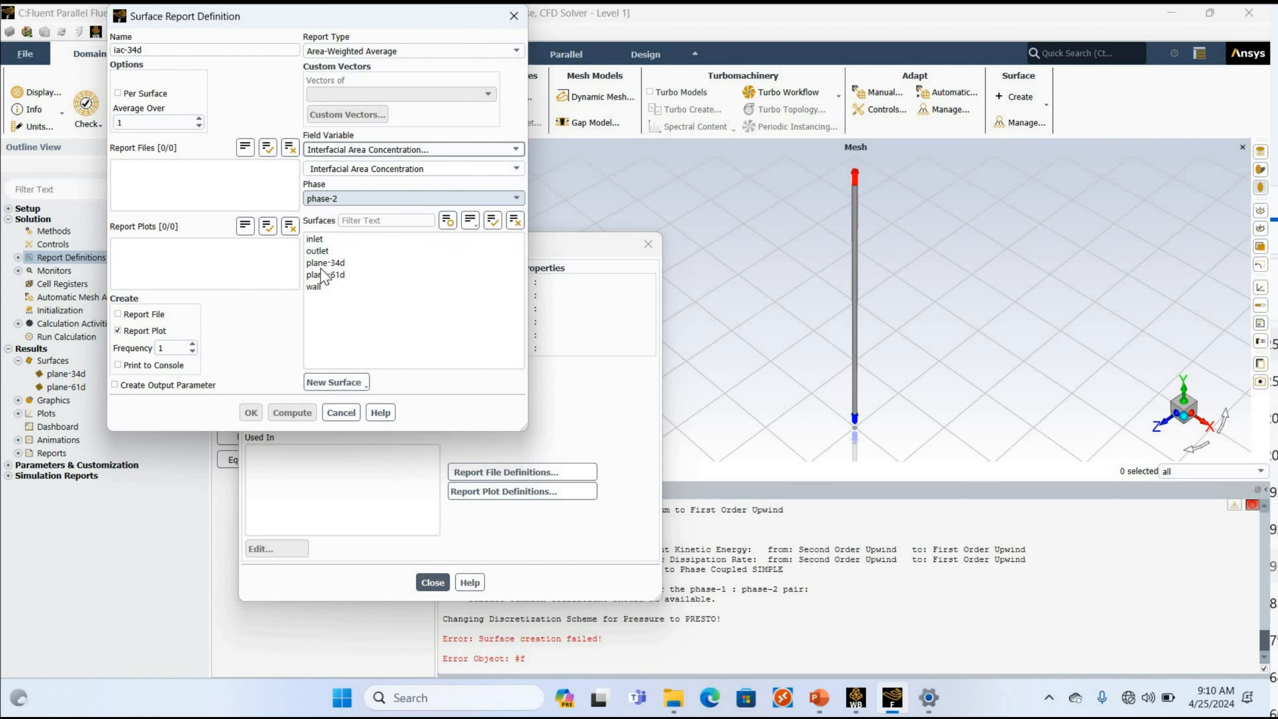
pyautogui.click(324, 263)
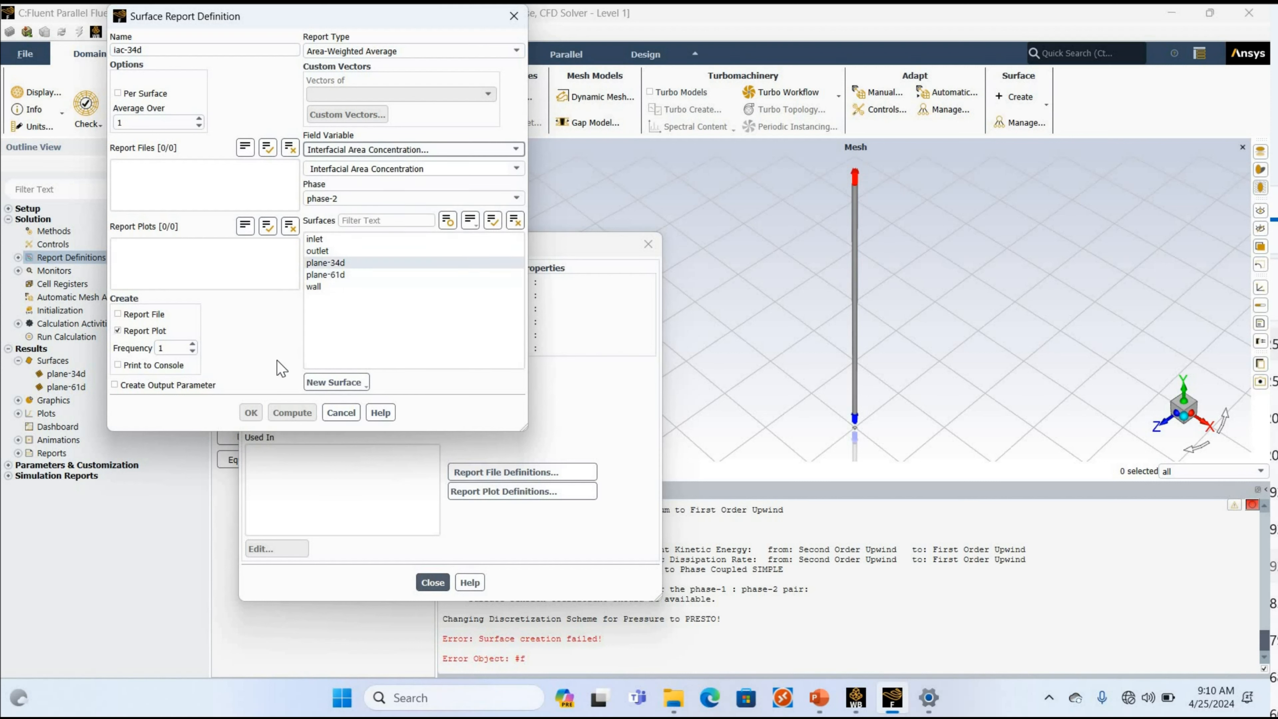
pyautogui.click(252, 412)
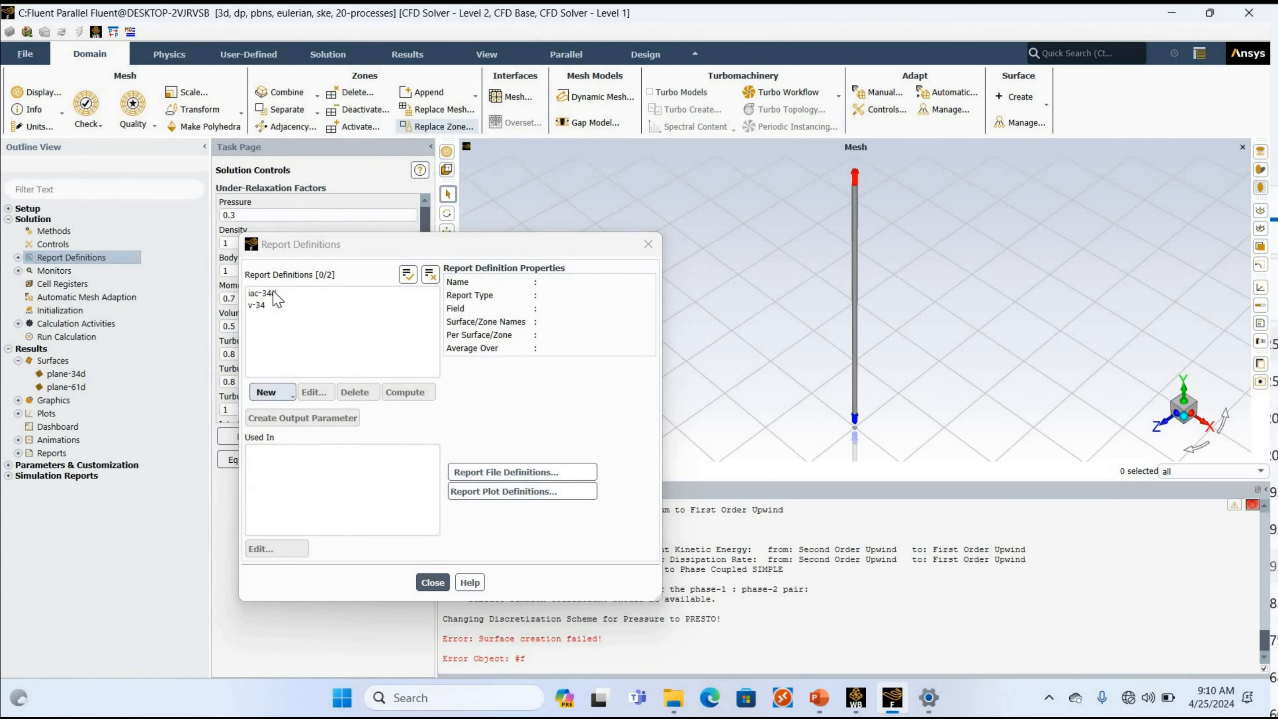
# Start another area-weighted average surface report definition and name it v-34d.
pyautogui.click(272, 392)
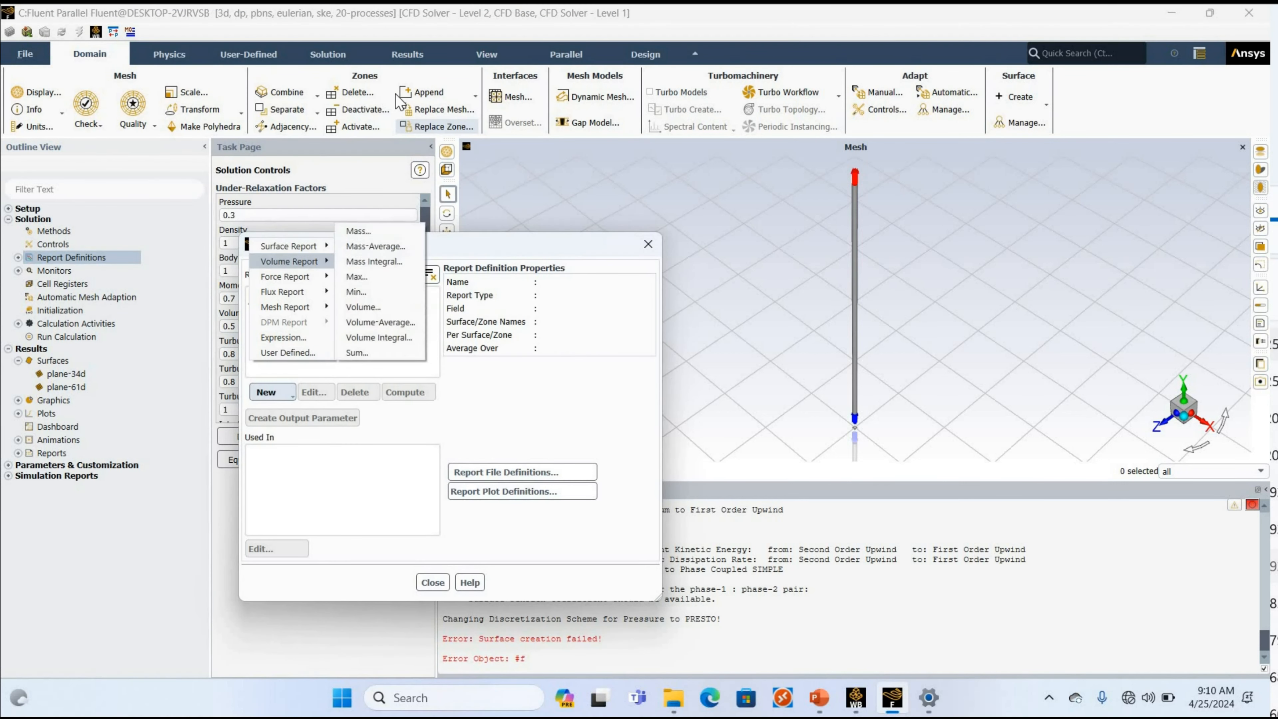
pyautogui.moveTo(288, 246)
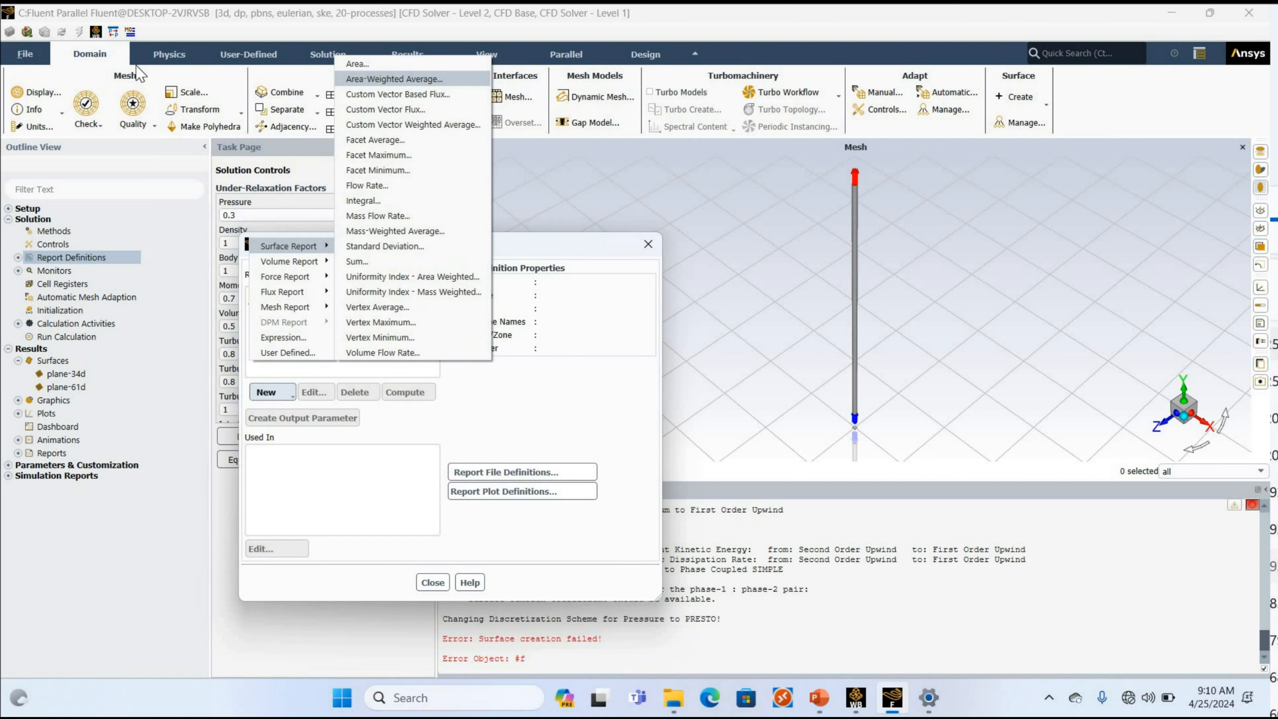
pyautogui.moveTo(181, 49); pyautogui.dragTo(2, 54)
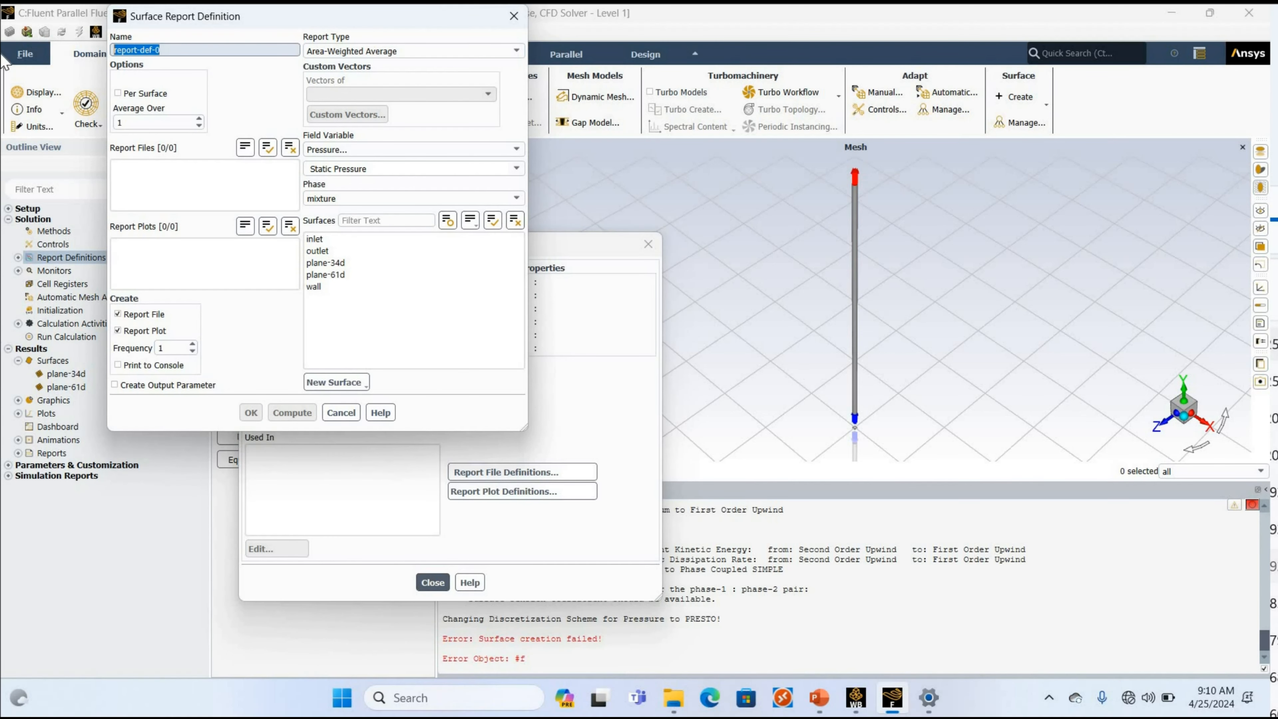
pyautogui.write('v-34d')
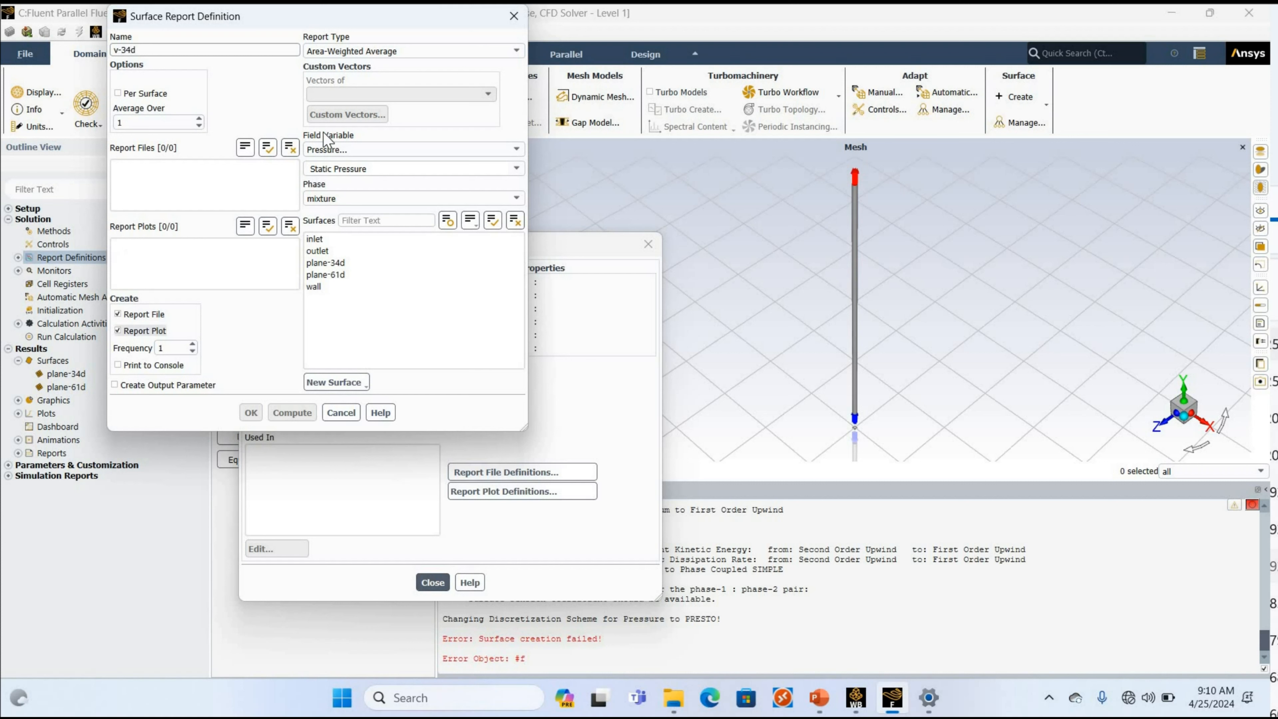
# Set the v-34d report to phase-2 Velocity Magnitude on plane-34d without a report file, and create it.
pyautogui.click(329, 152)
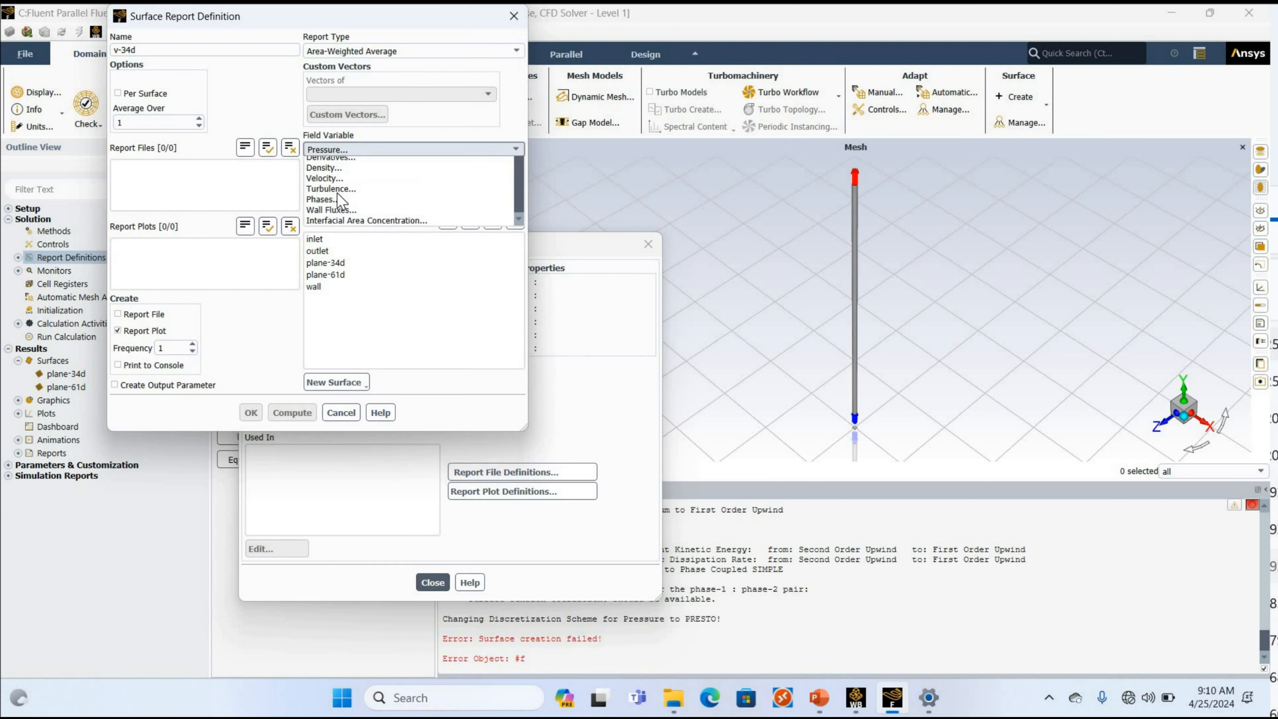
pyautogui.scroll(-1, 342, 222)
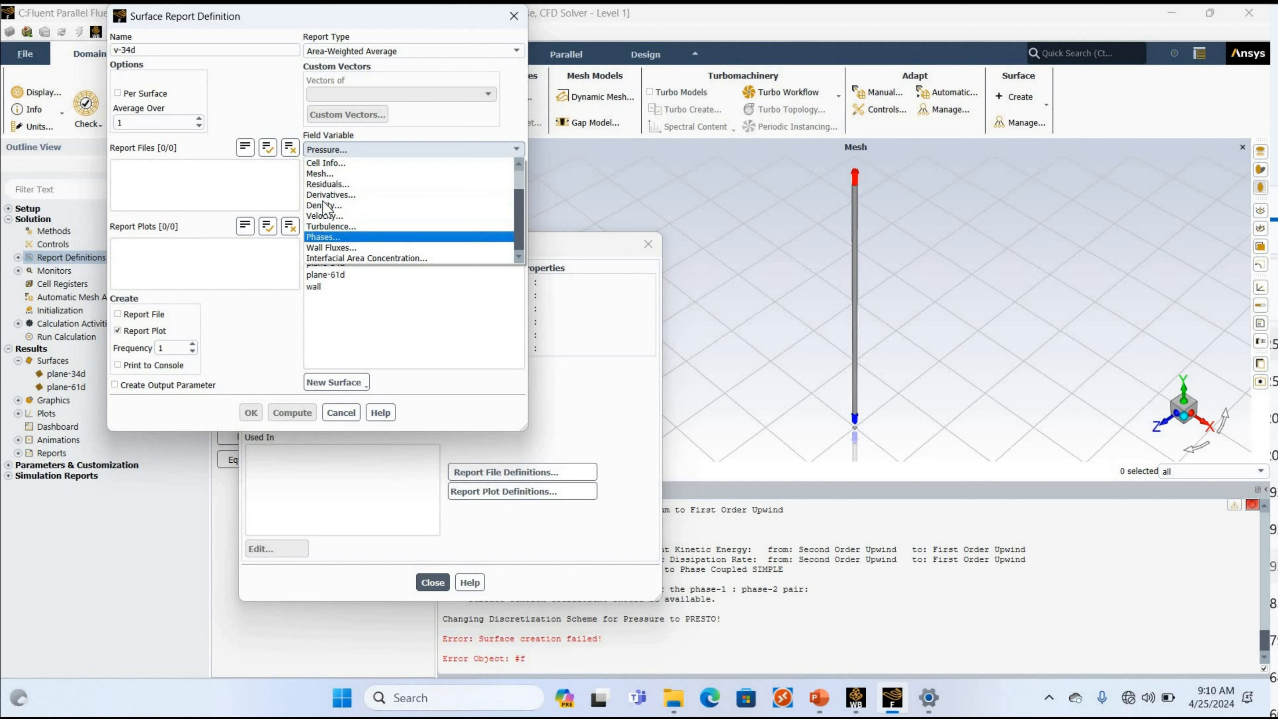
pyautogui.click(324, 215)
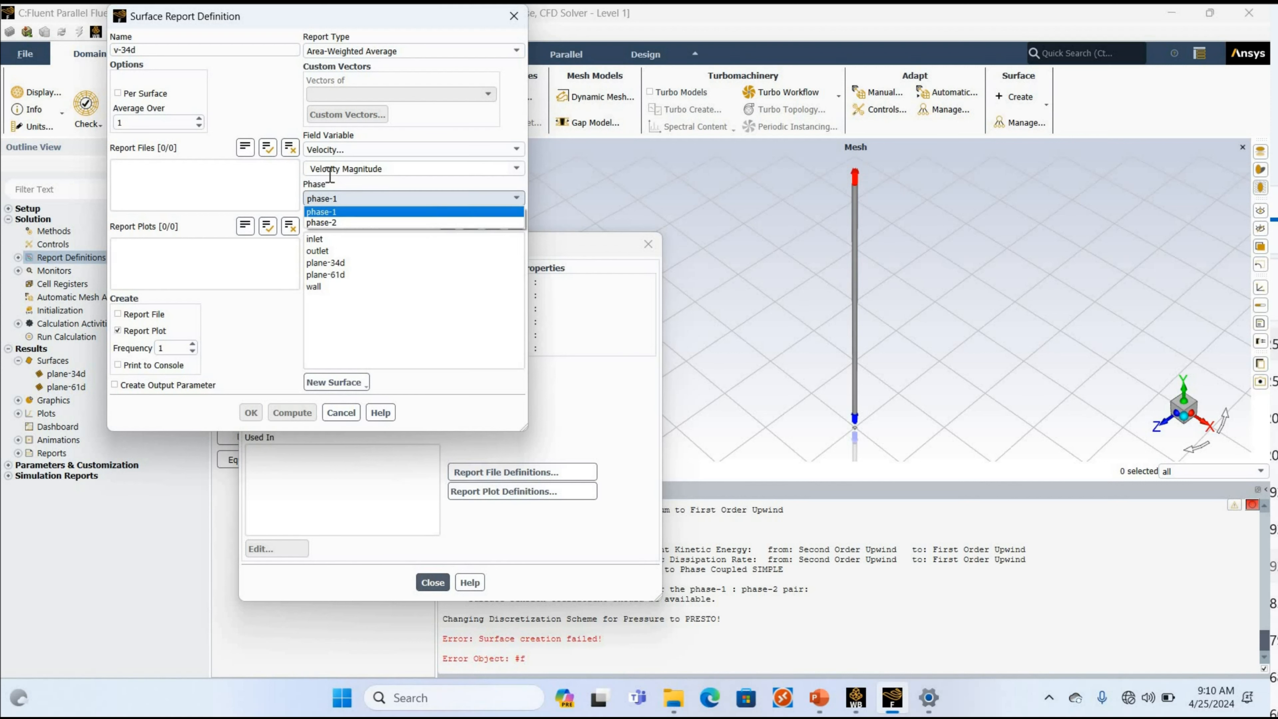
pyautogui.click(329, 175)
pyautogui.click(327, 202)
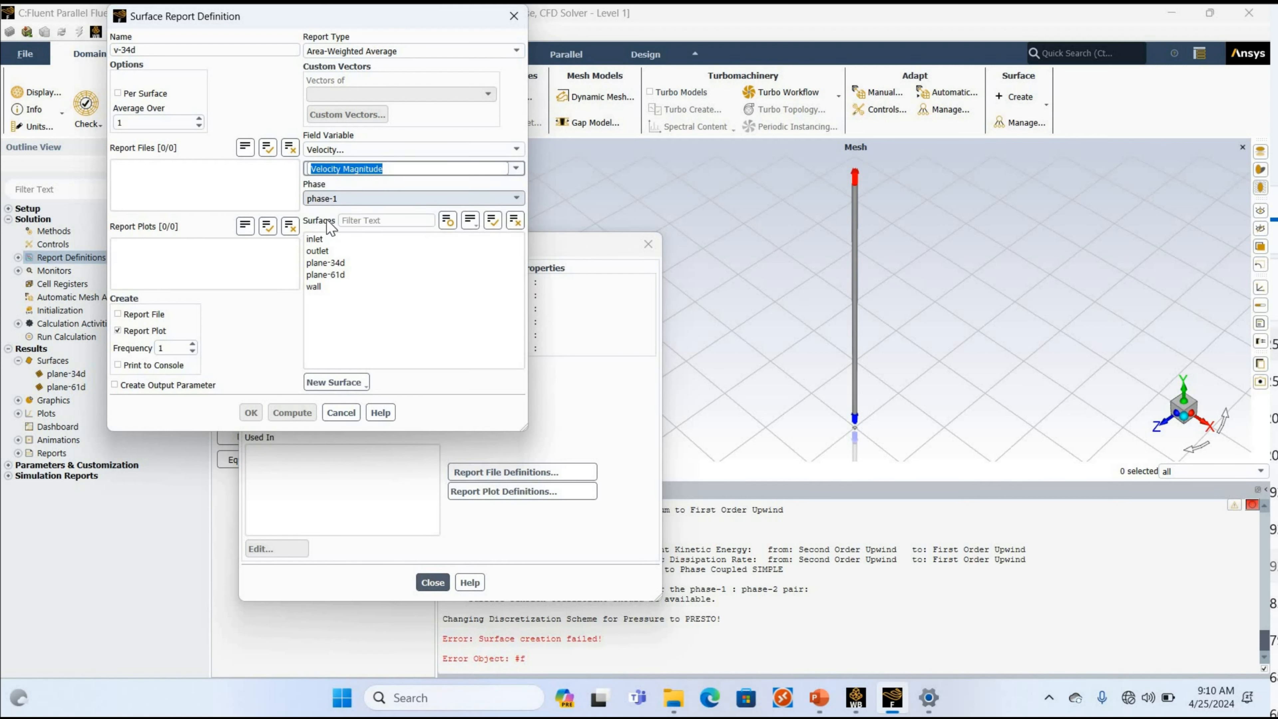
pyautogui.click(328, 223)
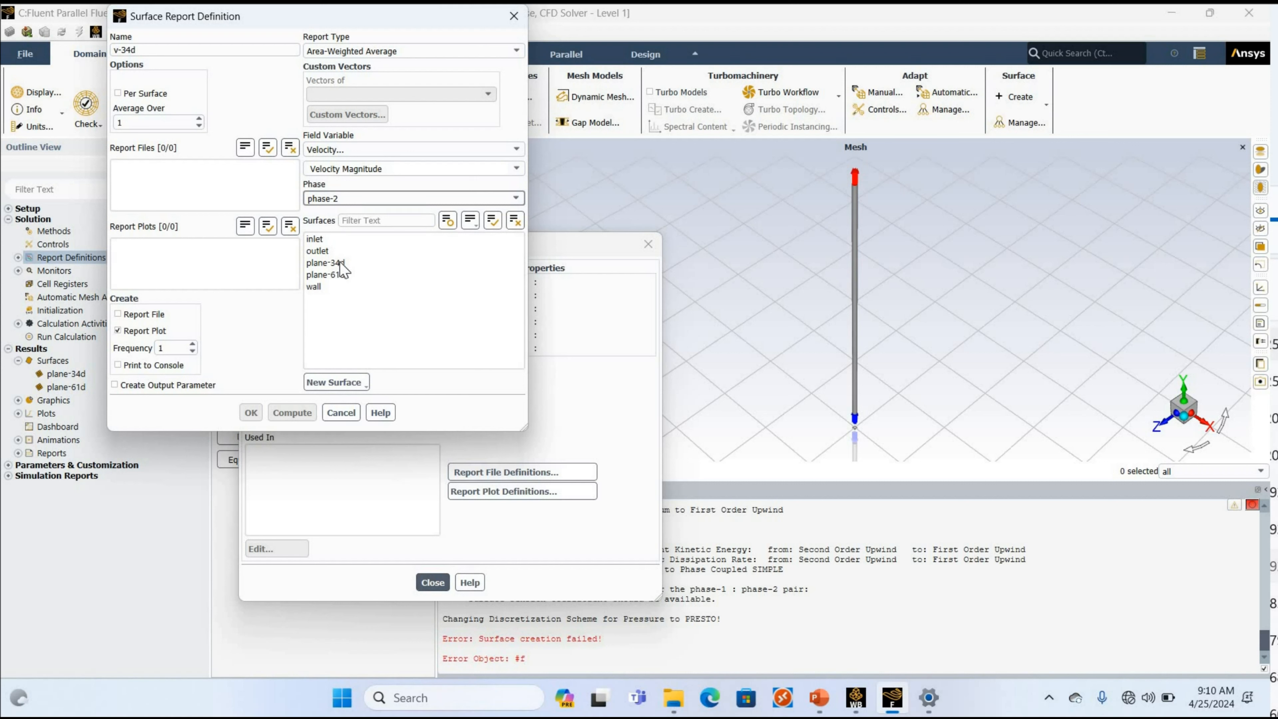
pyautogui.click(340, 262)
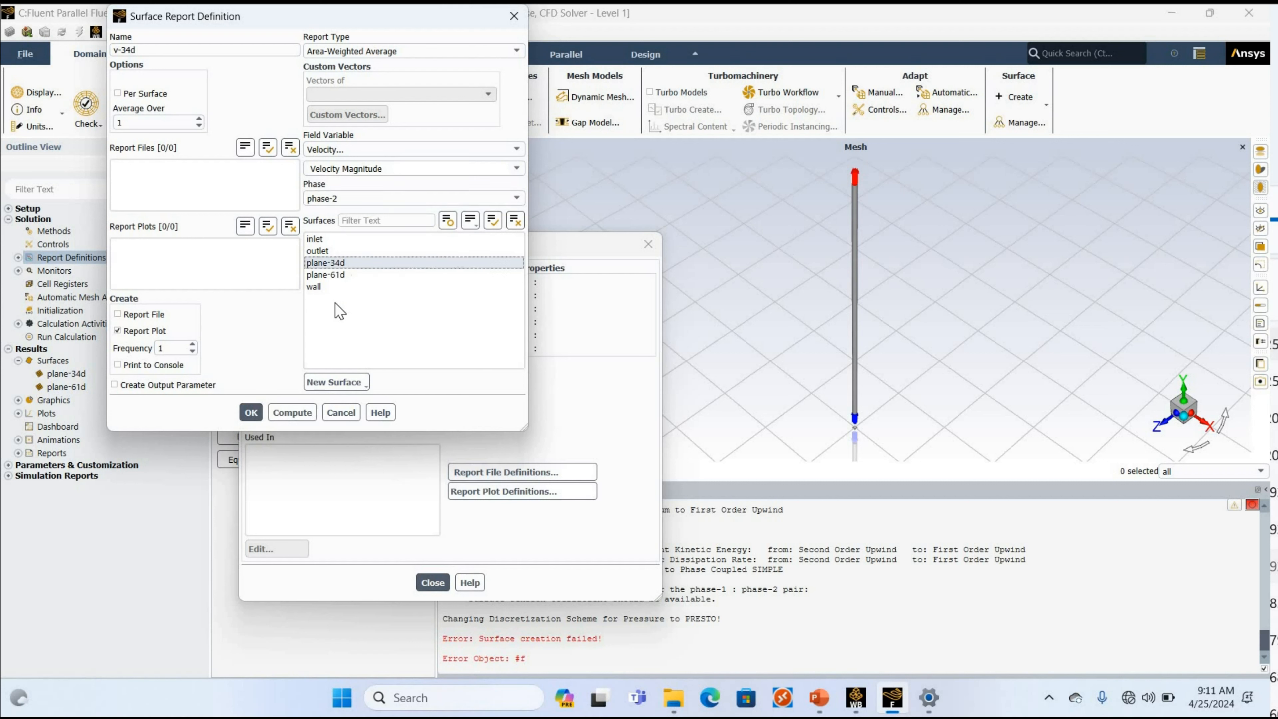
pyautogui.click(251, 413)
# Create a mass flow rate flux report named m-flux for the mixture at inlet and outlet, with a report plot but no report file.
pyautogui.click(272, 392)
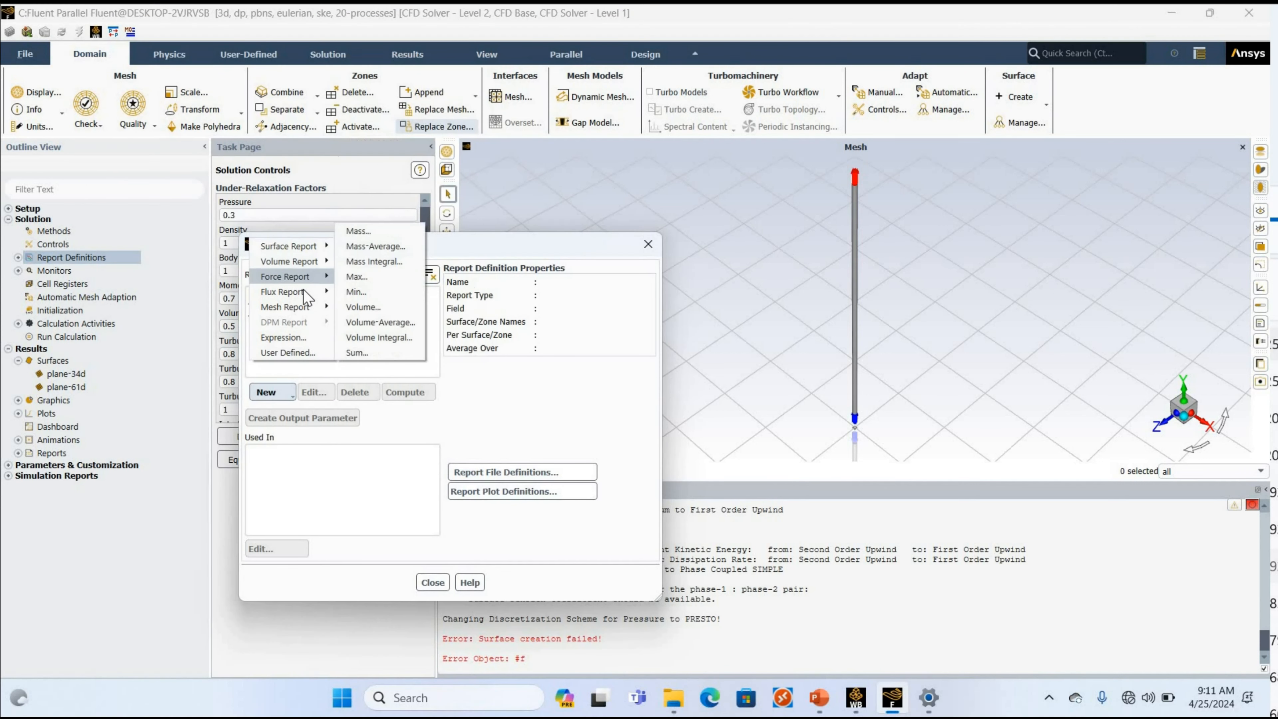
pyautogui.moveTo(307, 293)
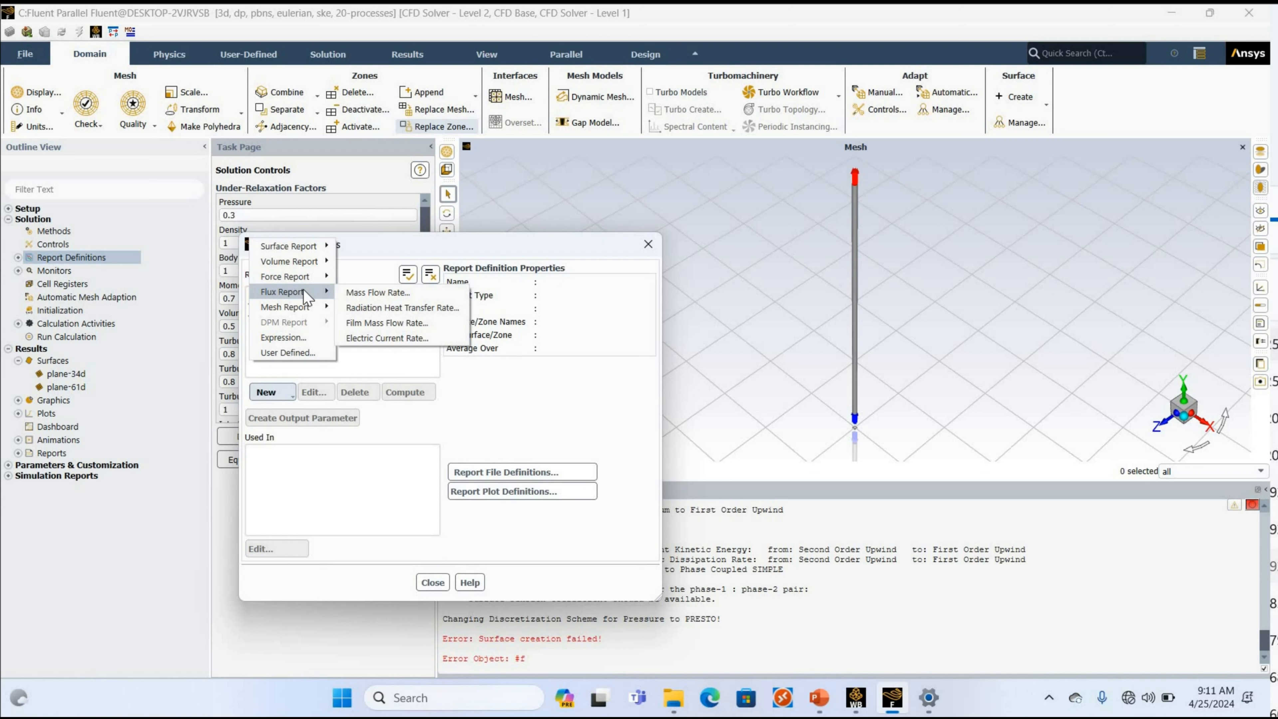
pyautogui.click(357, 292)
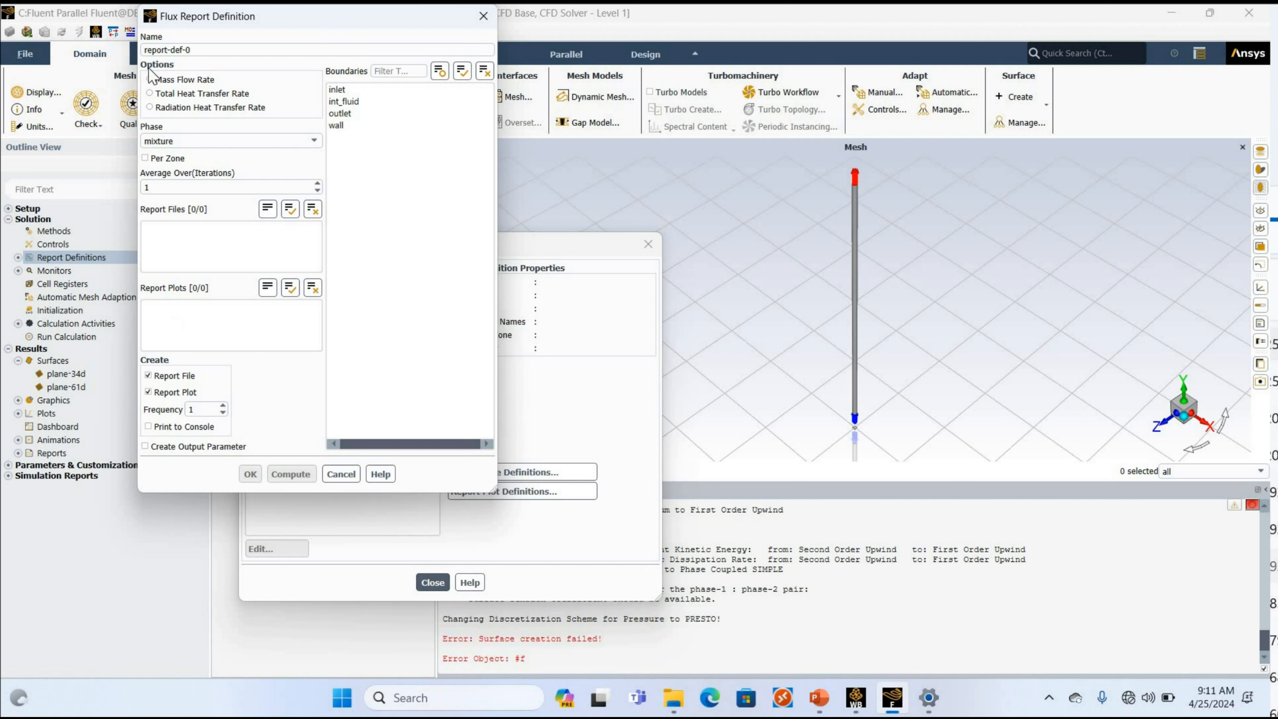
pyautogui.click(333, 92)
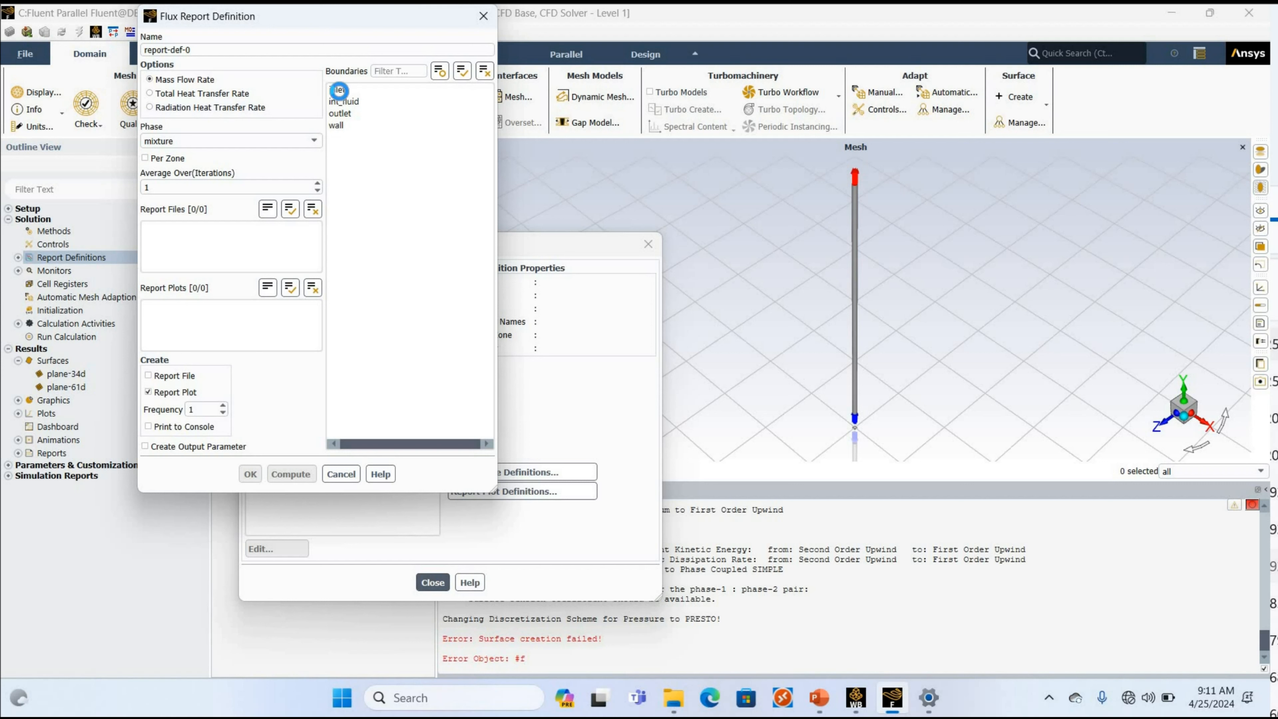
pyautogui.click(354, 115)
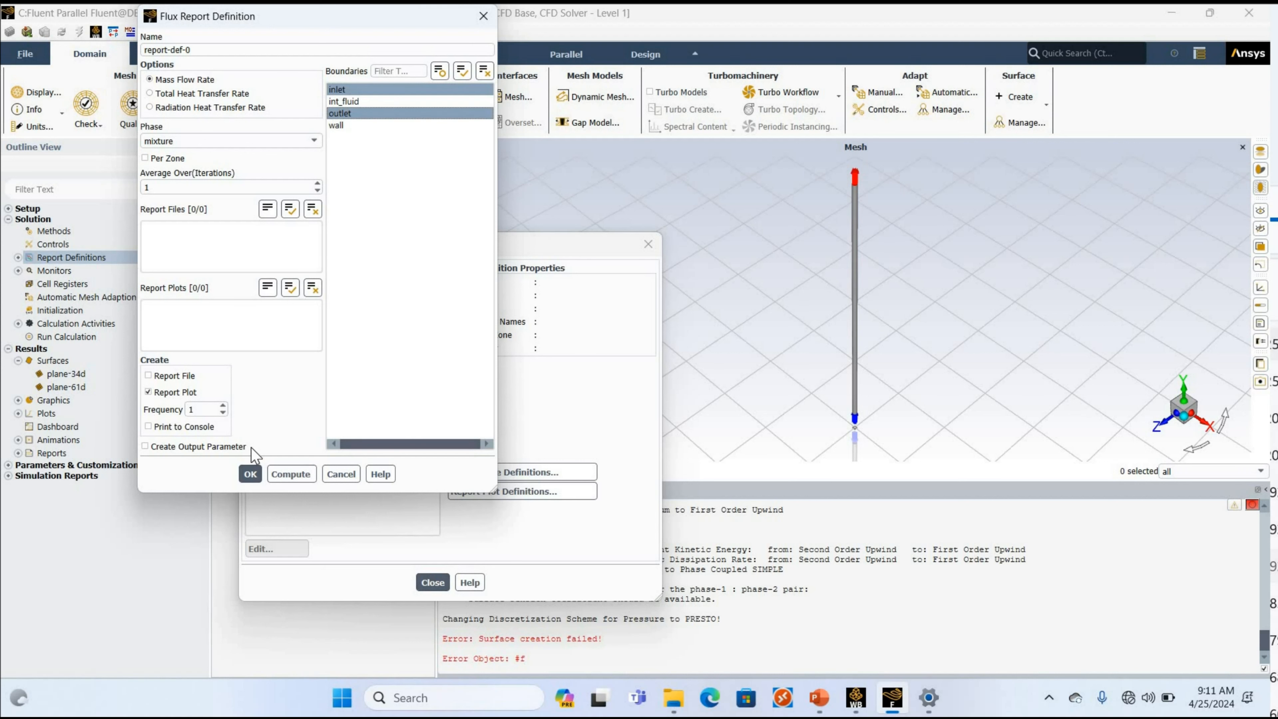
pyautogui.moveTo(197, 50); pyautogui.dragTo(34, 62)
pyautogui.write('m-flux')
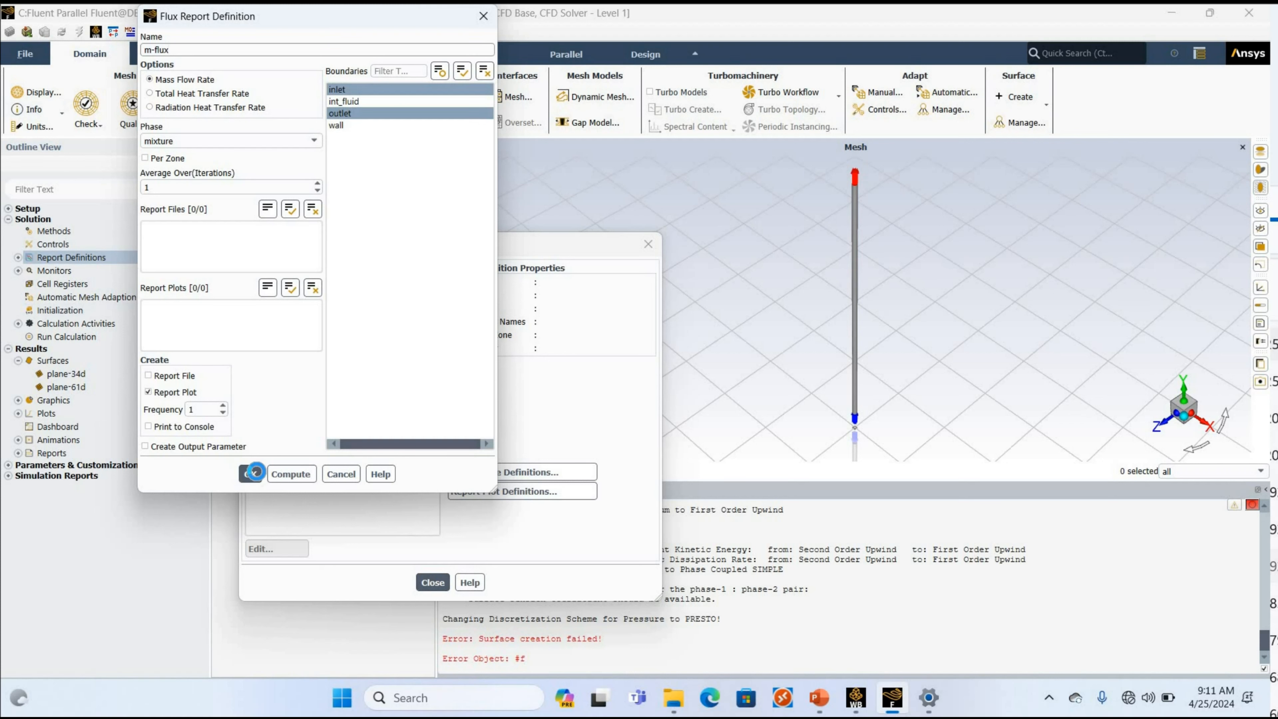
pyautogui.click(250, 473)
# Create an area-weighted average report named pressure for mixture Absolute Pressure at the inlet, with a report plot but no report file.
pyautogui.click(257, 394)
pyautogui.moveTo(285, 245)
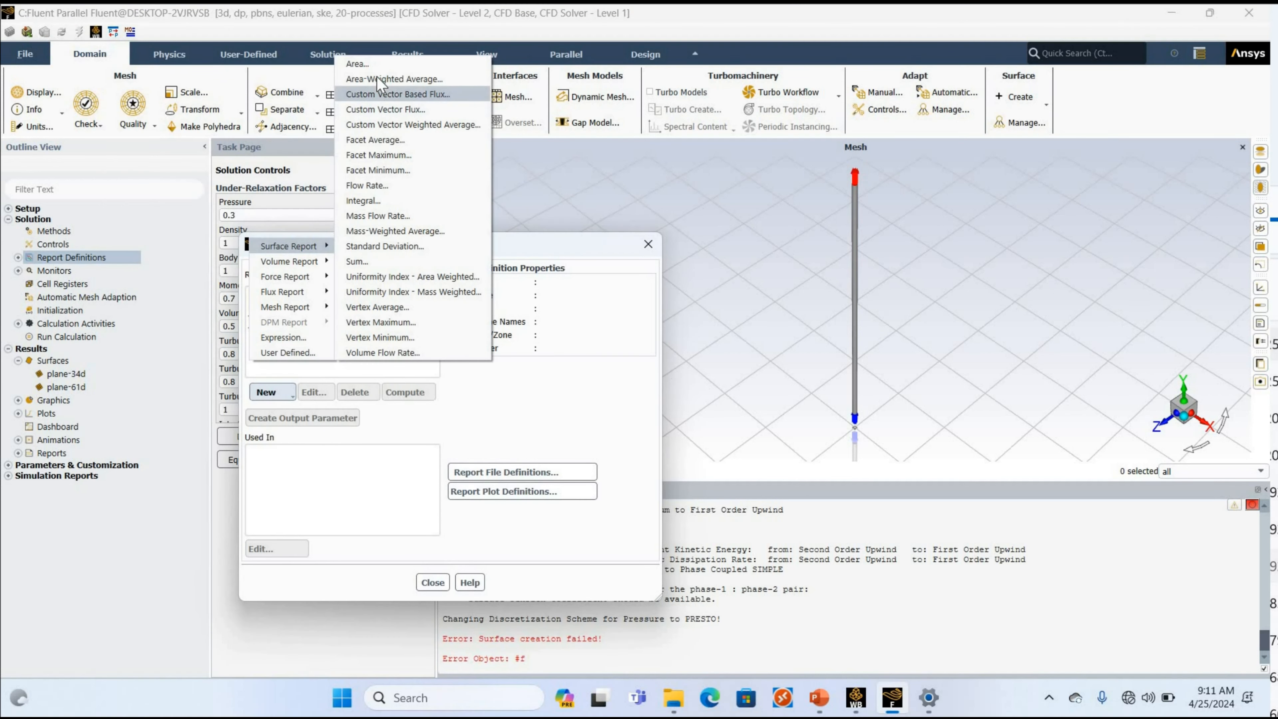
pyautogui.click(382, 79)
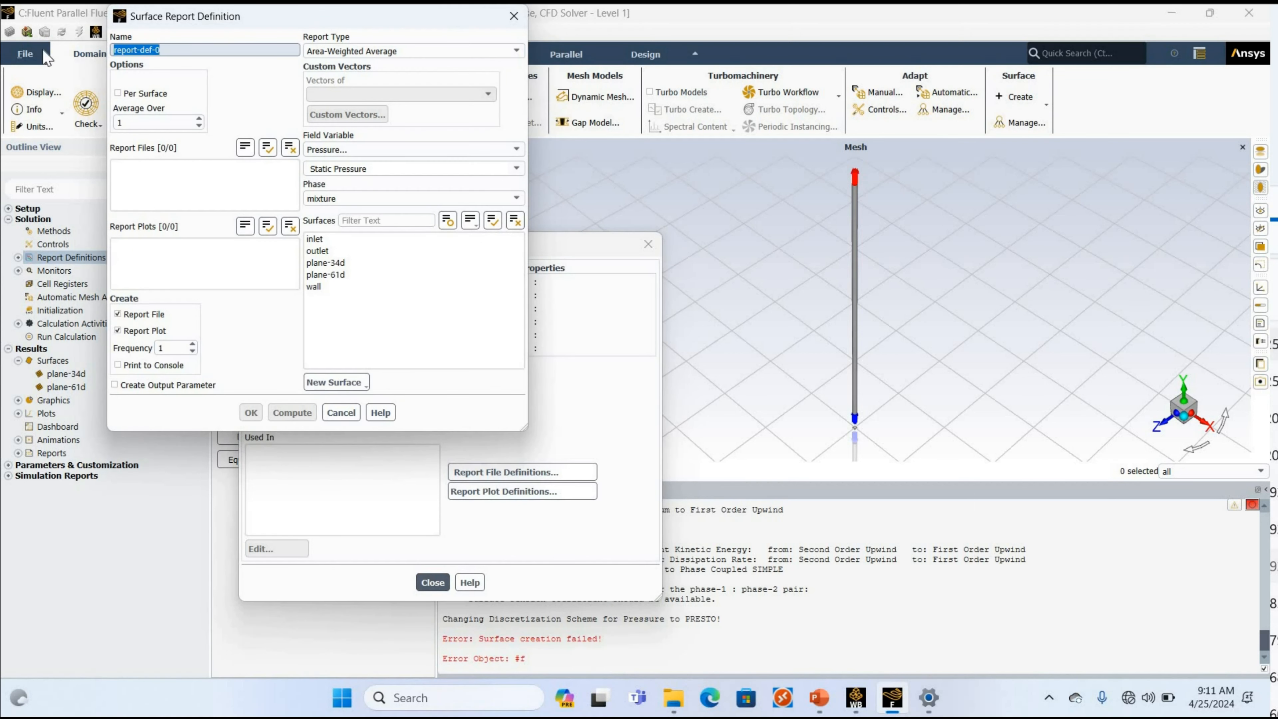
pyautogui.write('pressure')
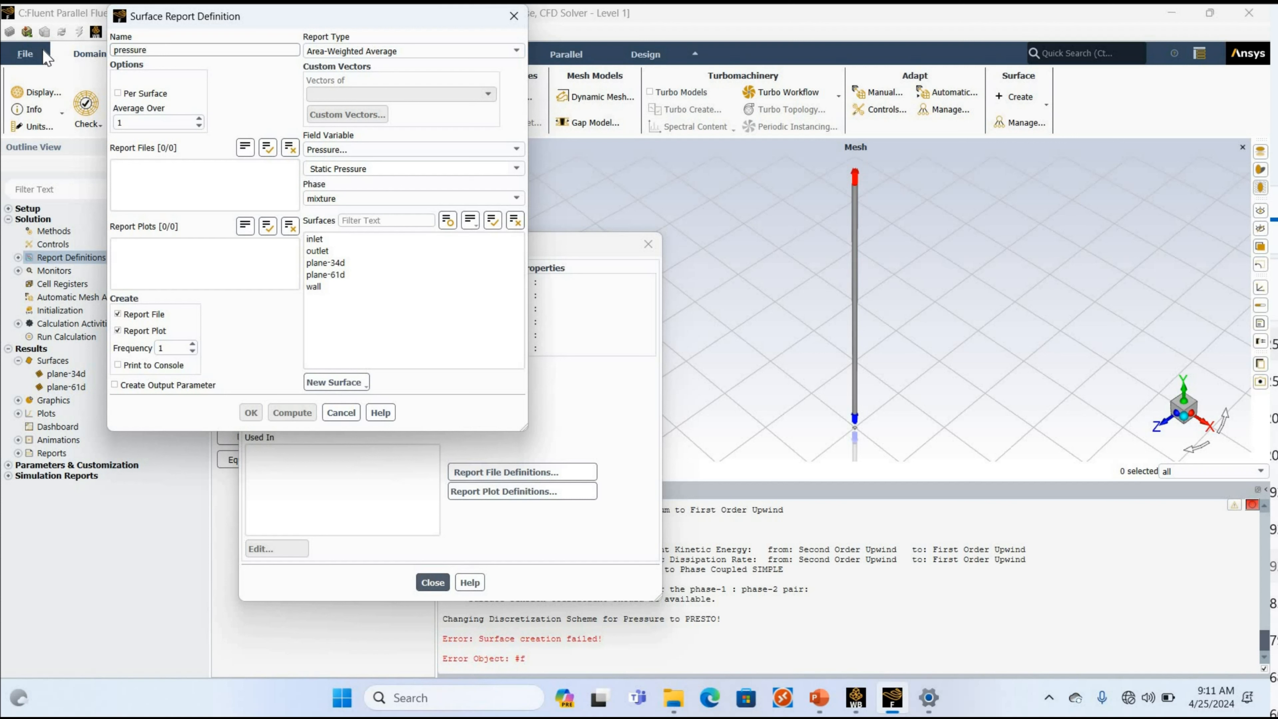
pyautogui.click(153, 315)
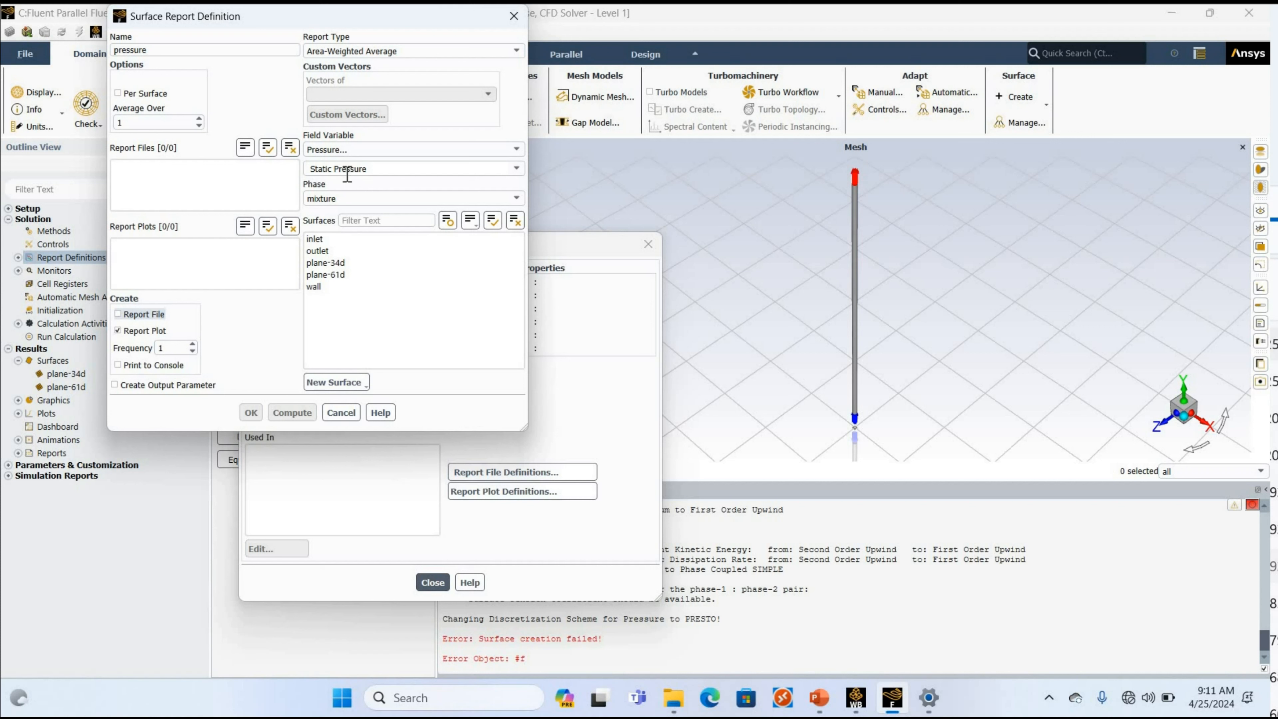
pyautogui.click(515, 172)
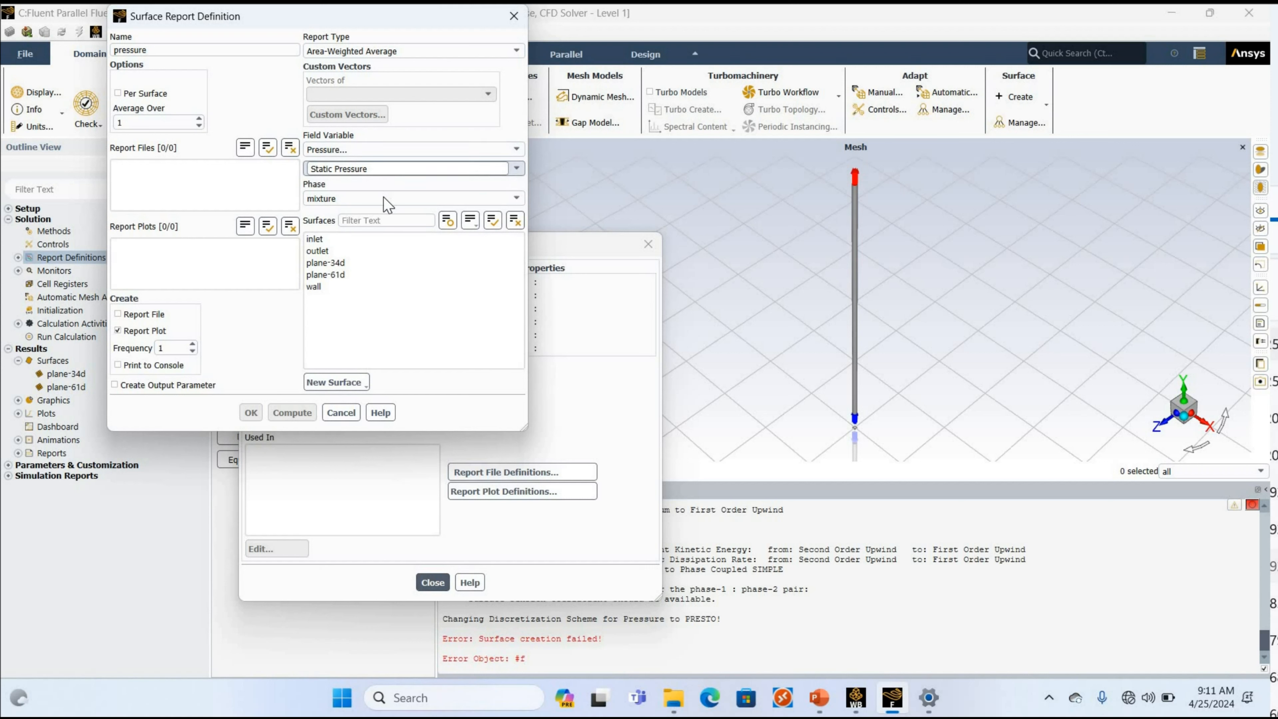
pyautogui.click(331, 203)
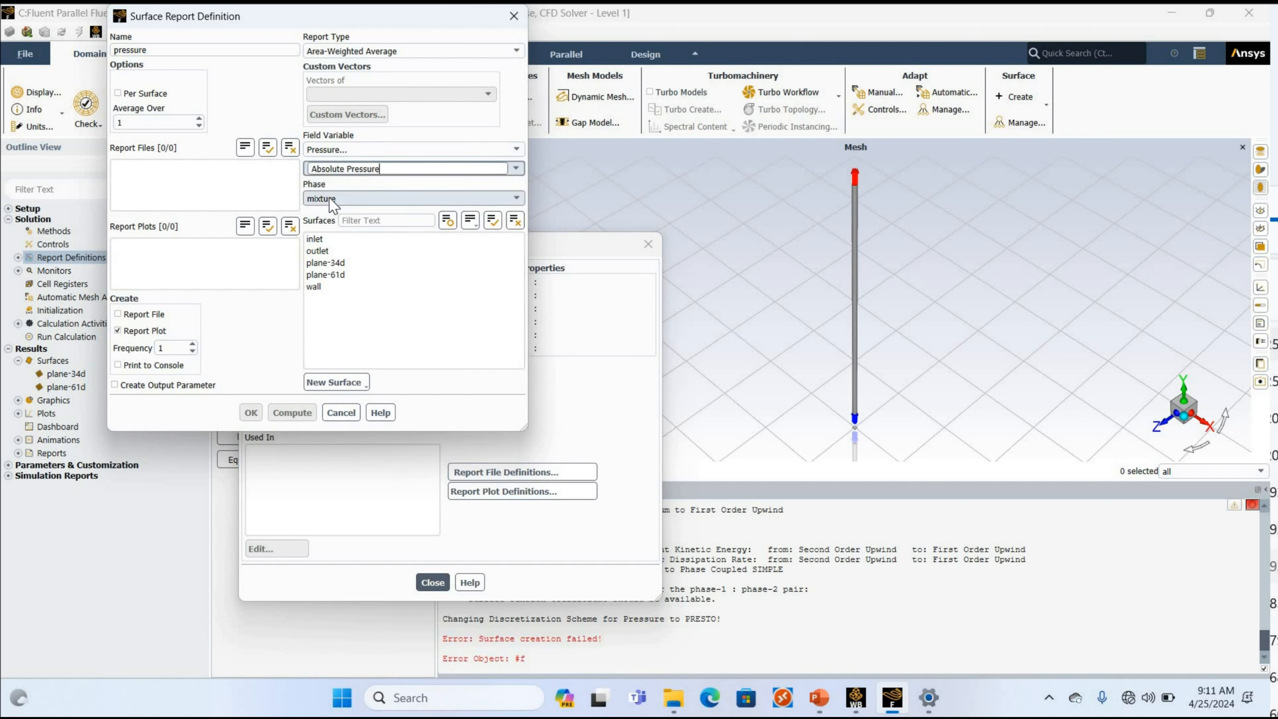
pyautogui.click(316, 241)
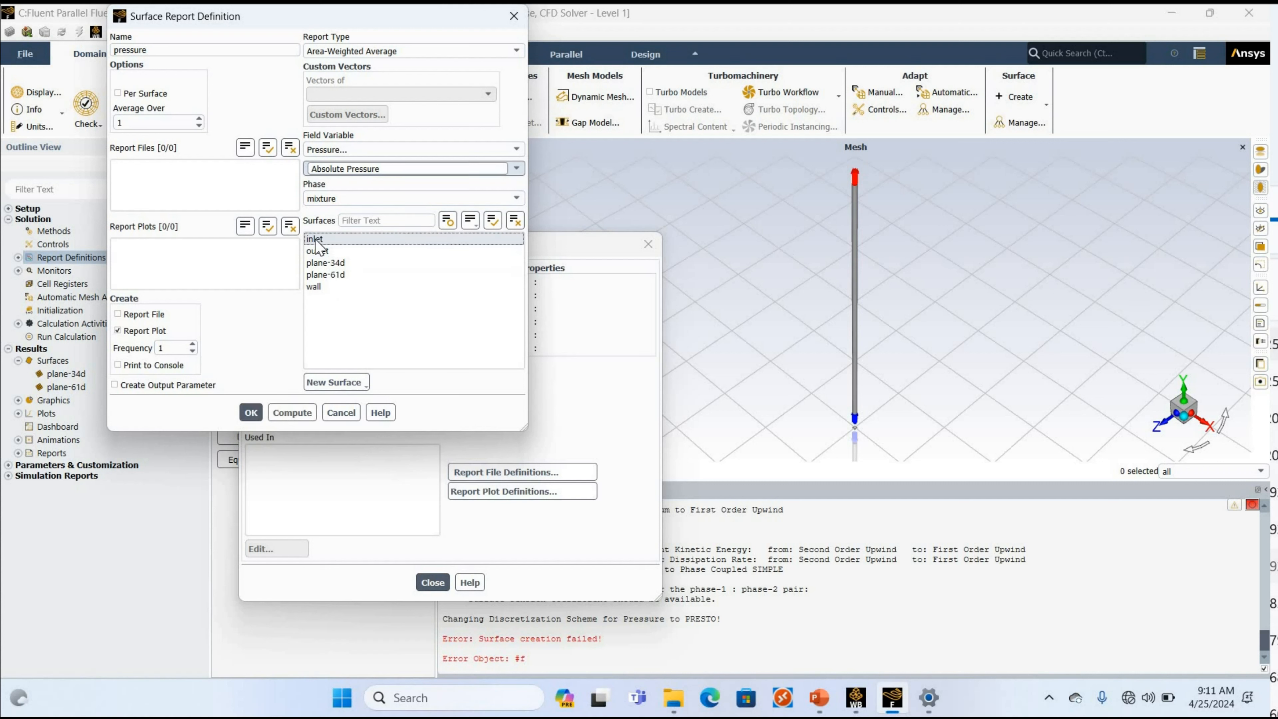
pyautogui.click(251, 414)
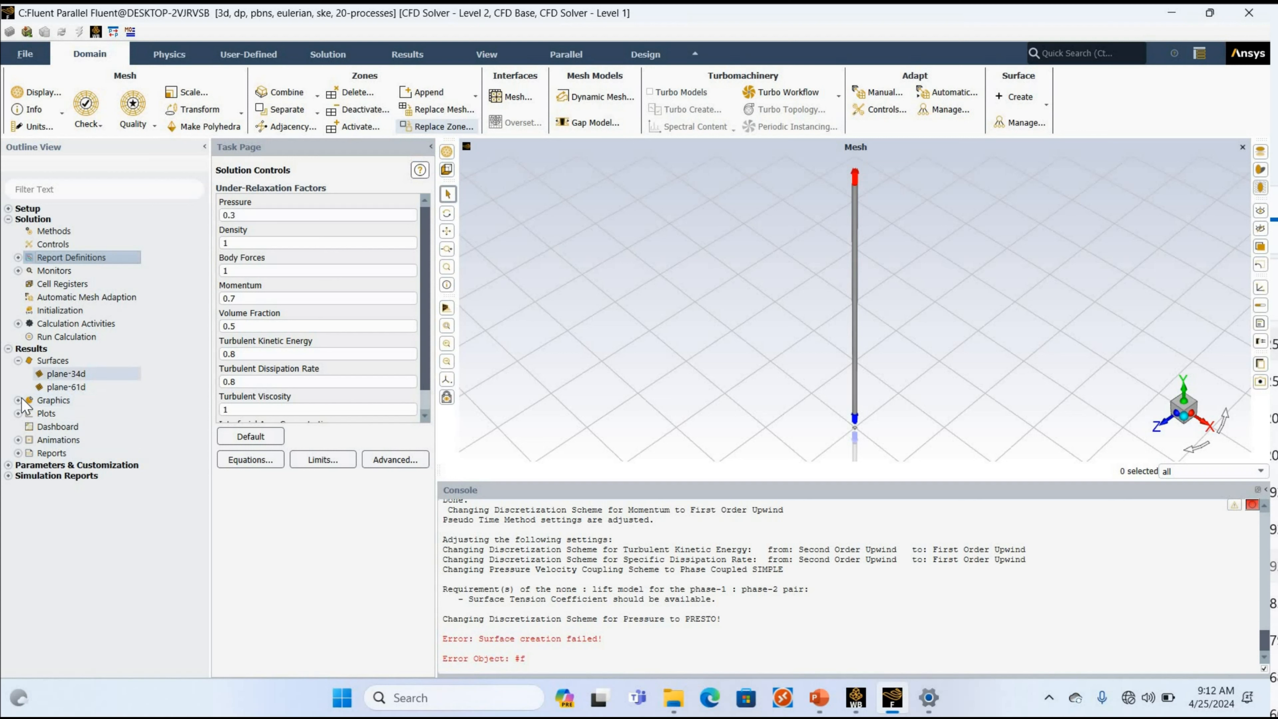
# Review the residual monitors' convergence criteria for all equations and accept them as they are.
pyautogui.doubleClick(53, 401)
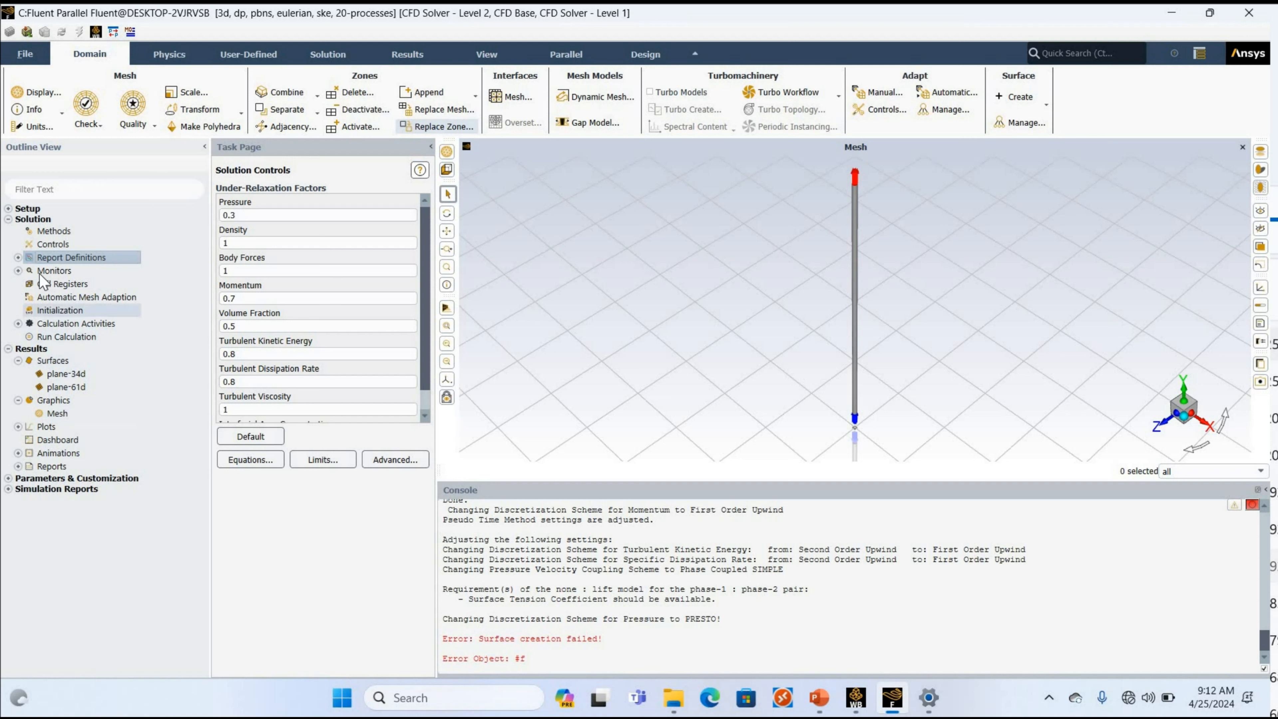
pyautogui.click(18, 271)
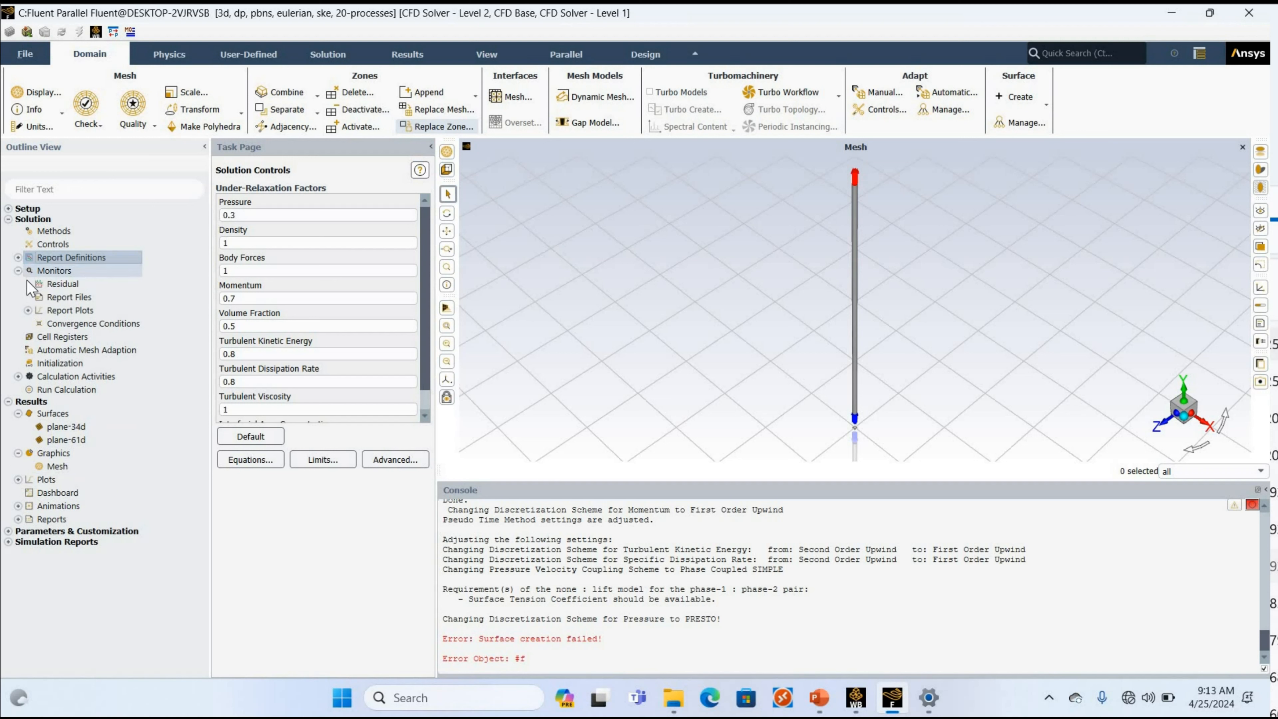
pyautogui.click(56, 287)
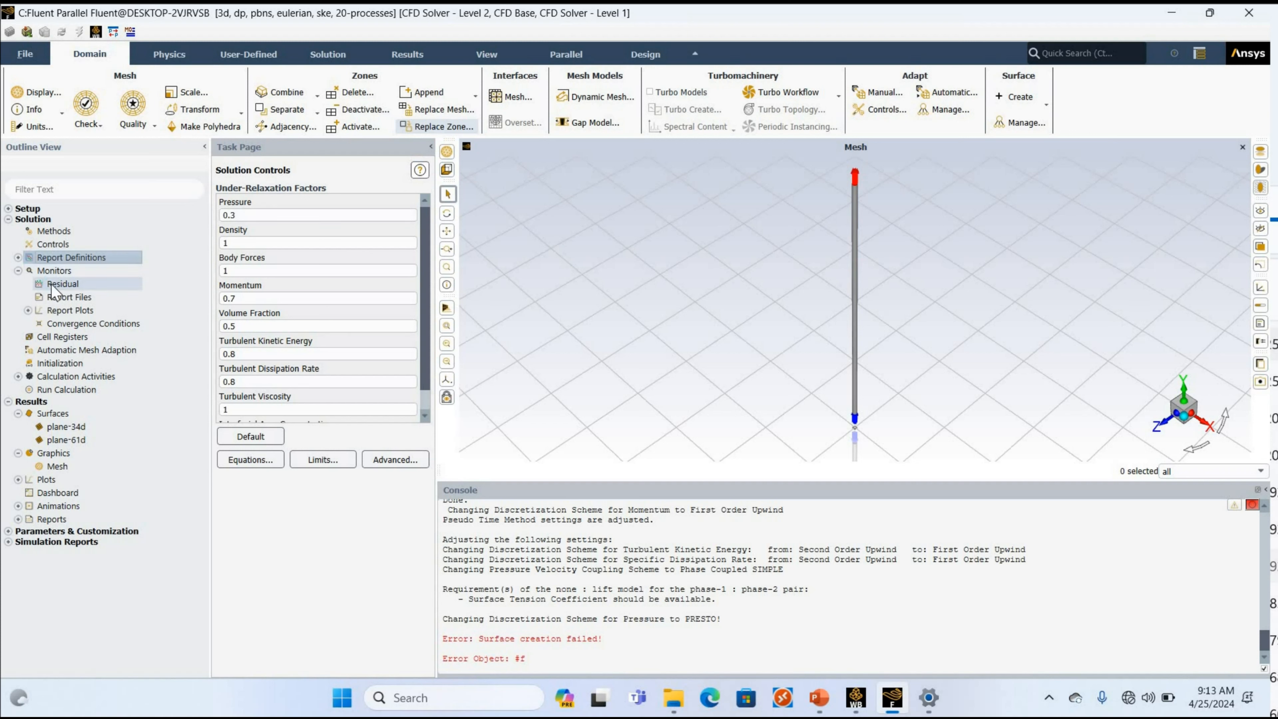
pyautogui.doubleClick(56, 287)
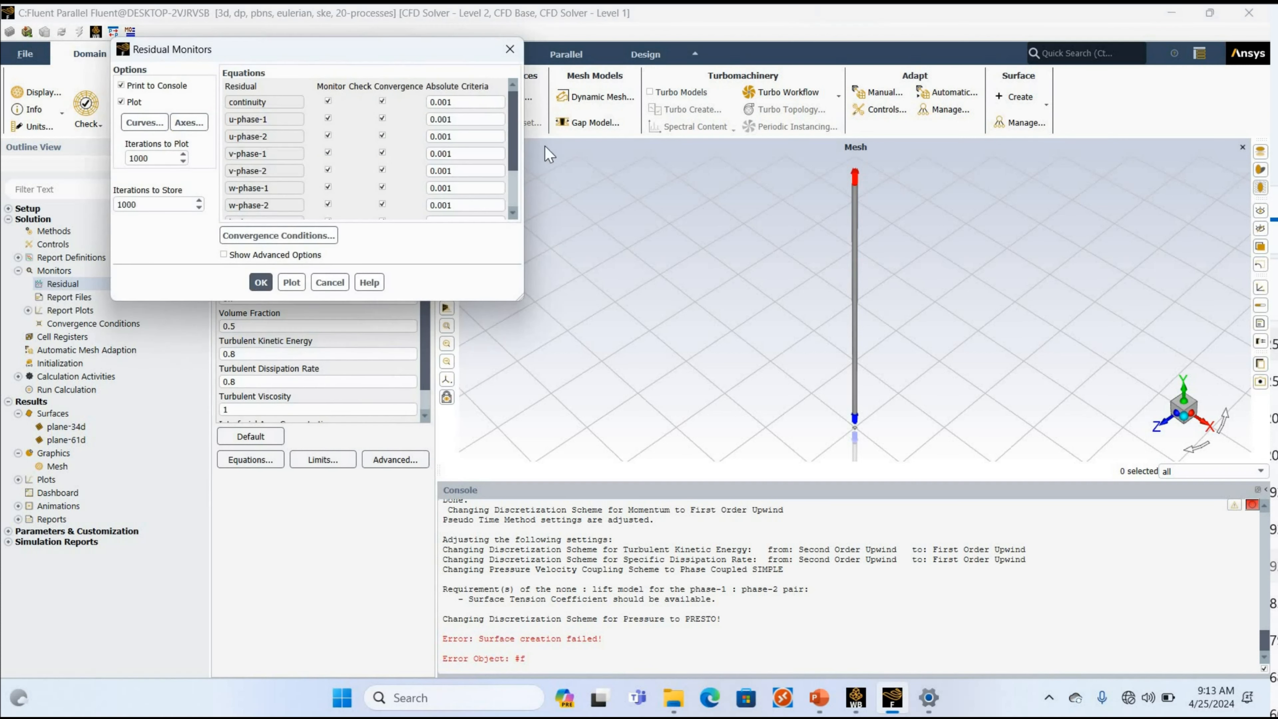
pyautogui.scroll(-3, 486, 149)
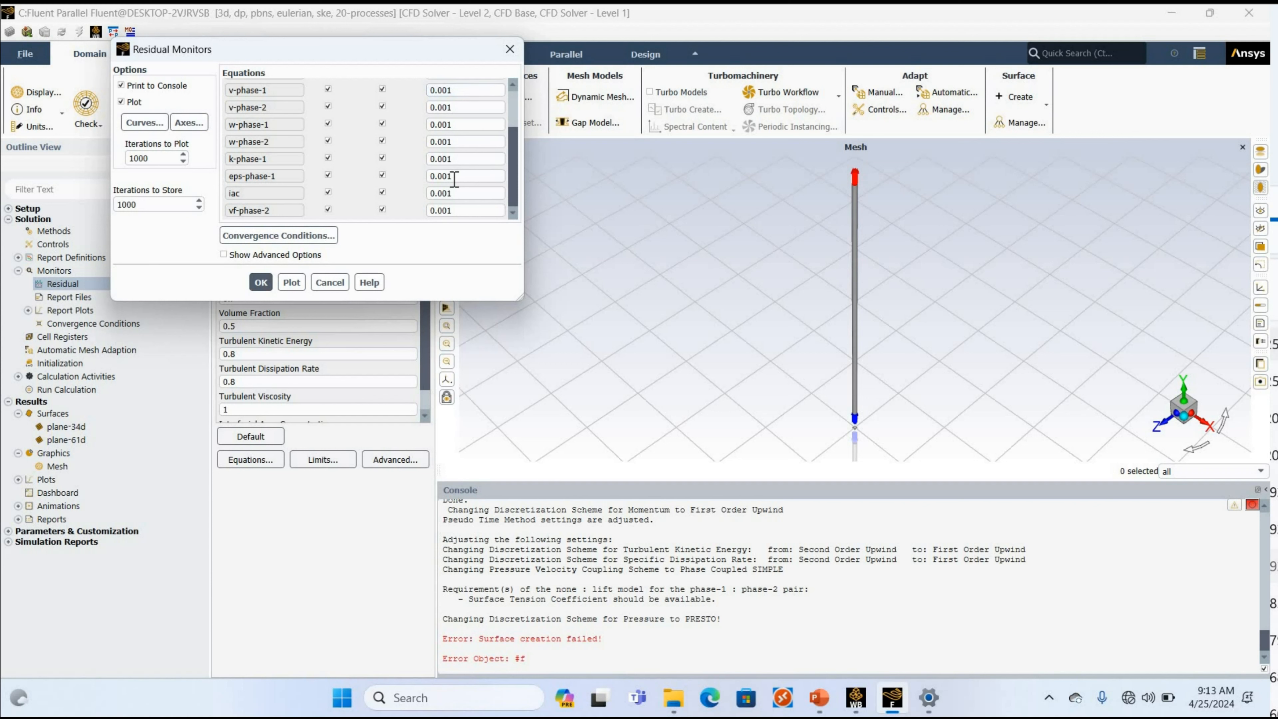
pyautogui.scroll(3, 454, 177)
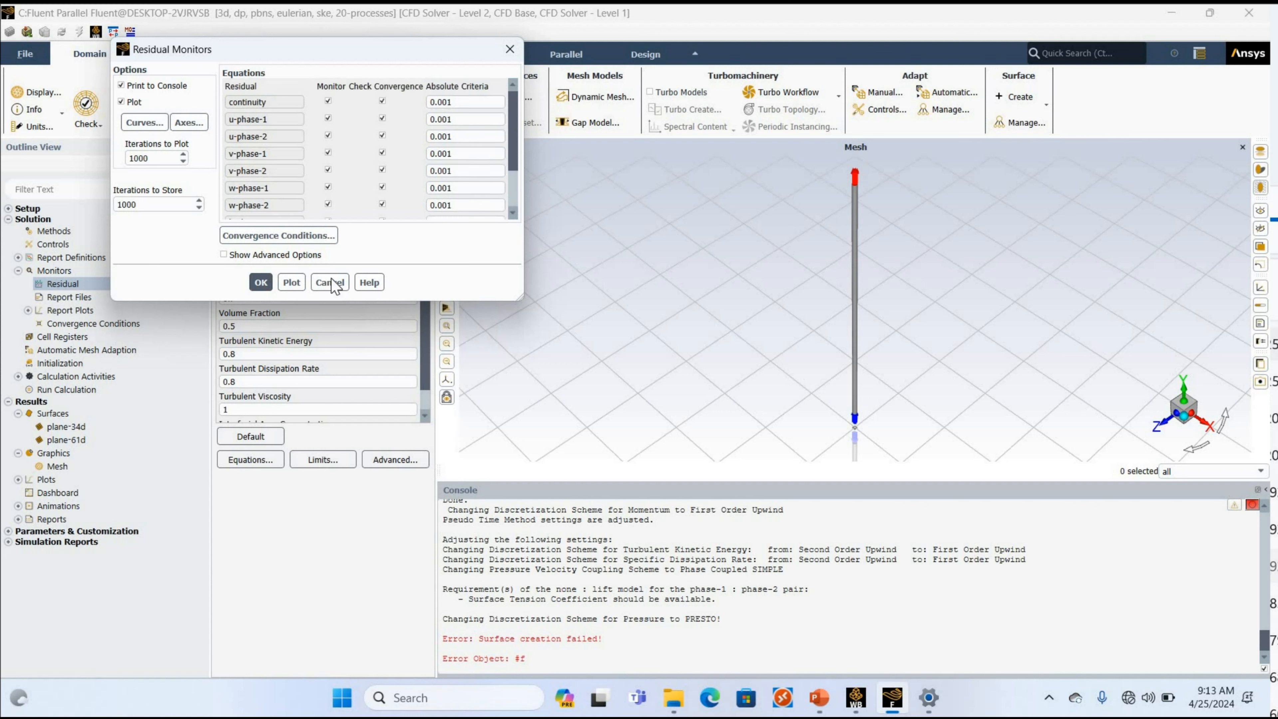
pyautogui.click(260, 283)
pyautogui.click(262, 282)
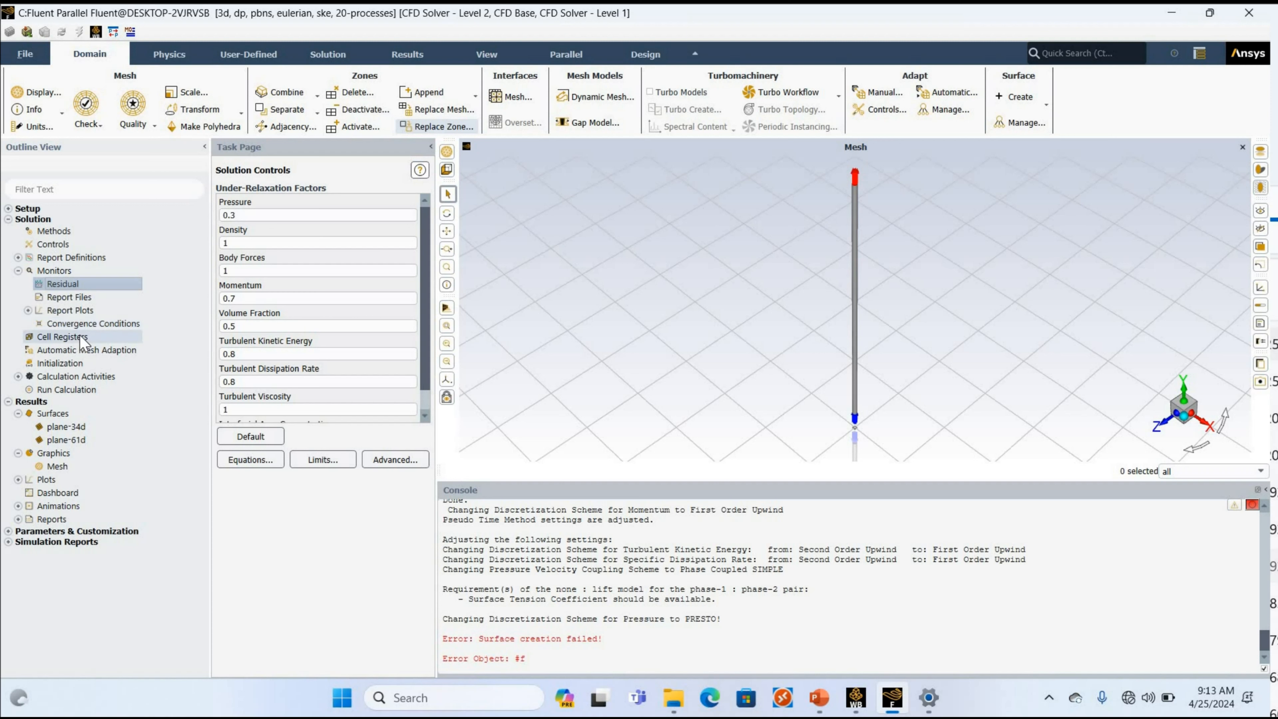
# Initialize the solution with Standard Initialization, computing the initial values from the inlet.
pyautogui.click(58, 363)
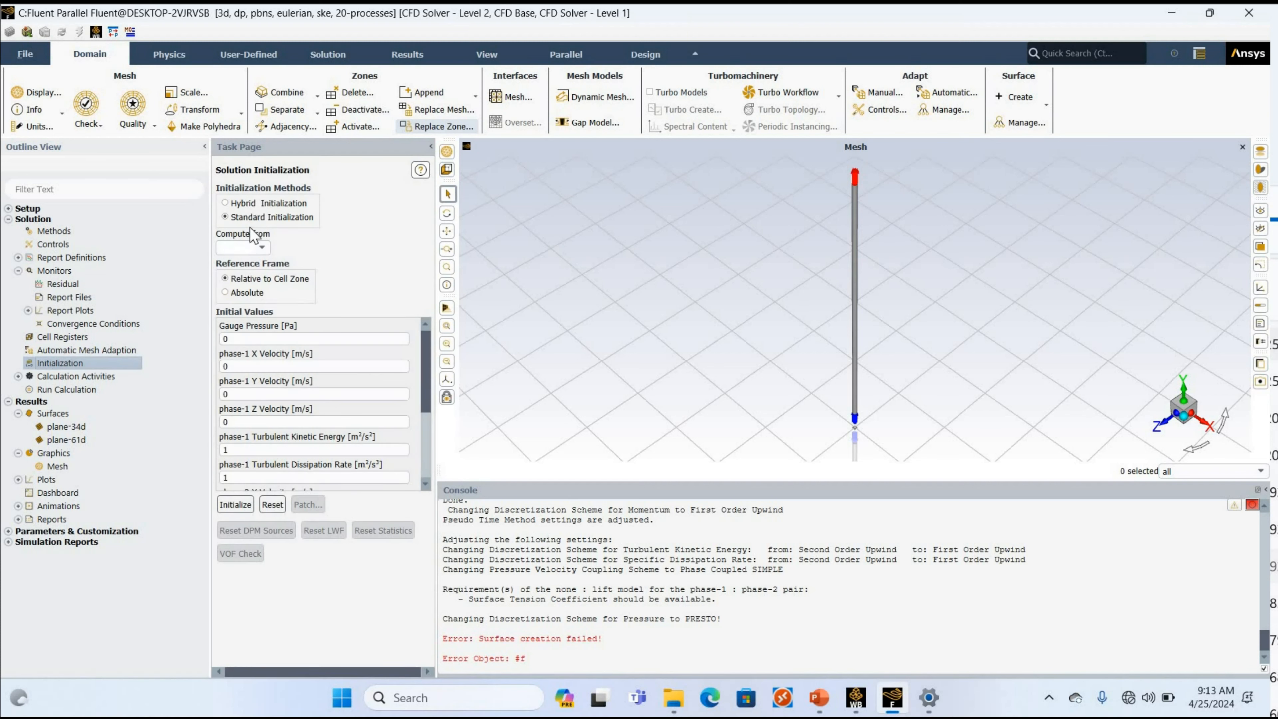
pyautogui.click(246, 204)
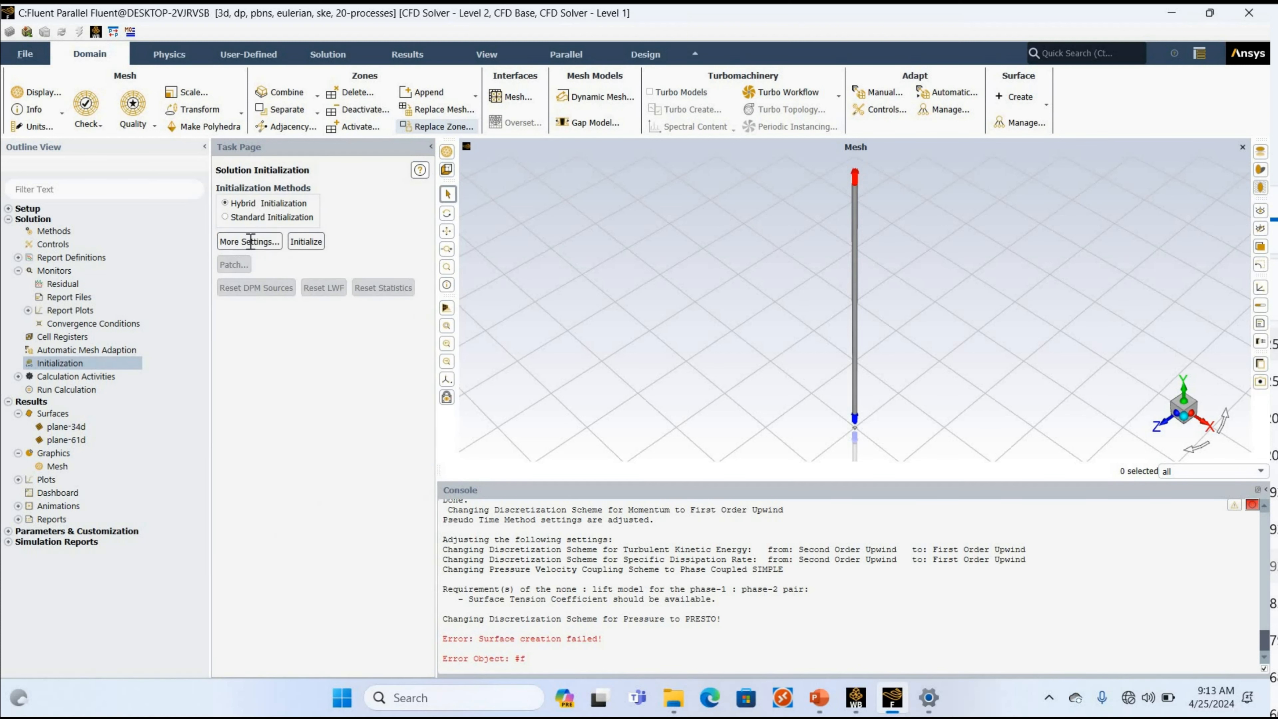
pyautogui.click(257, 217)
pyautogui.click(261, 247)
pyautogui.click(241, 293)
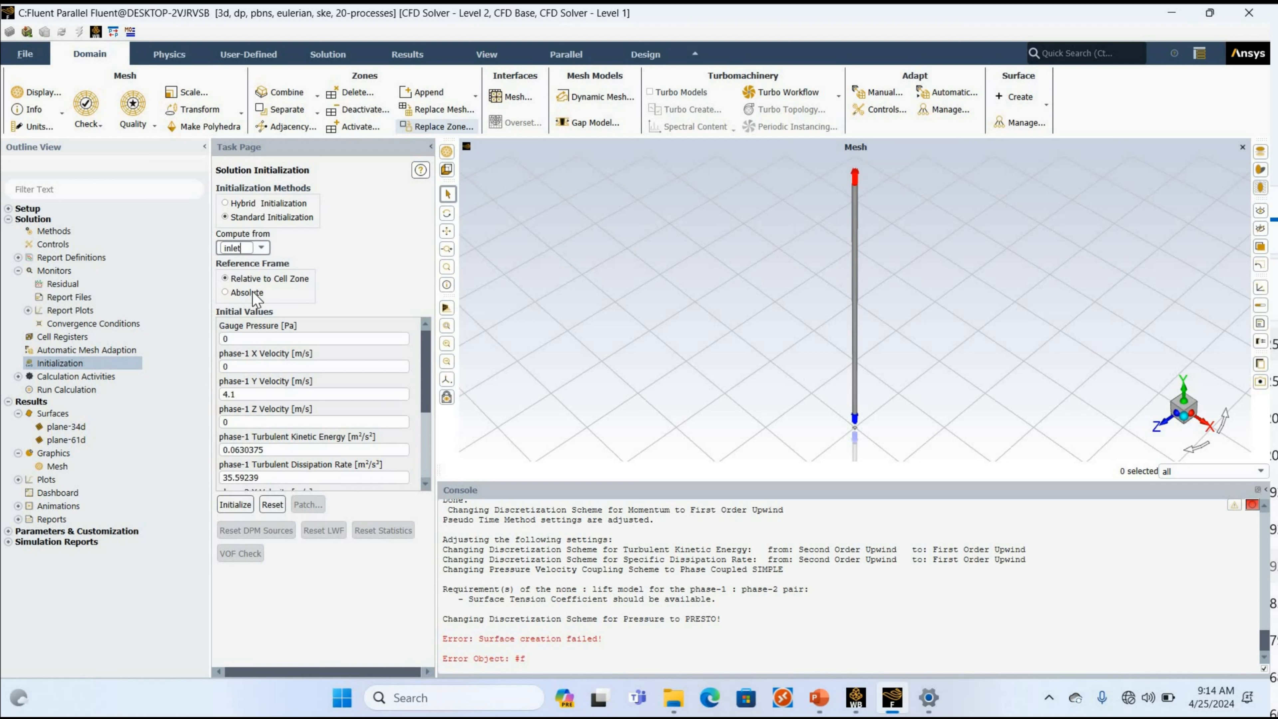
pyautogui.click(241, 505)
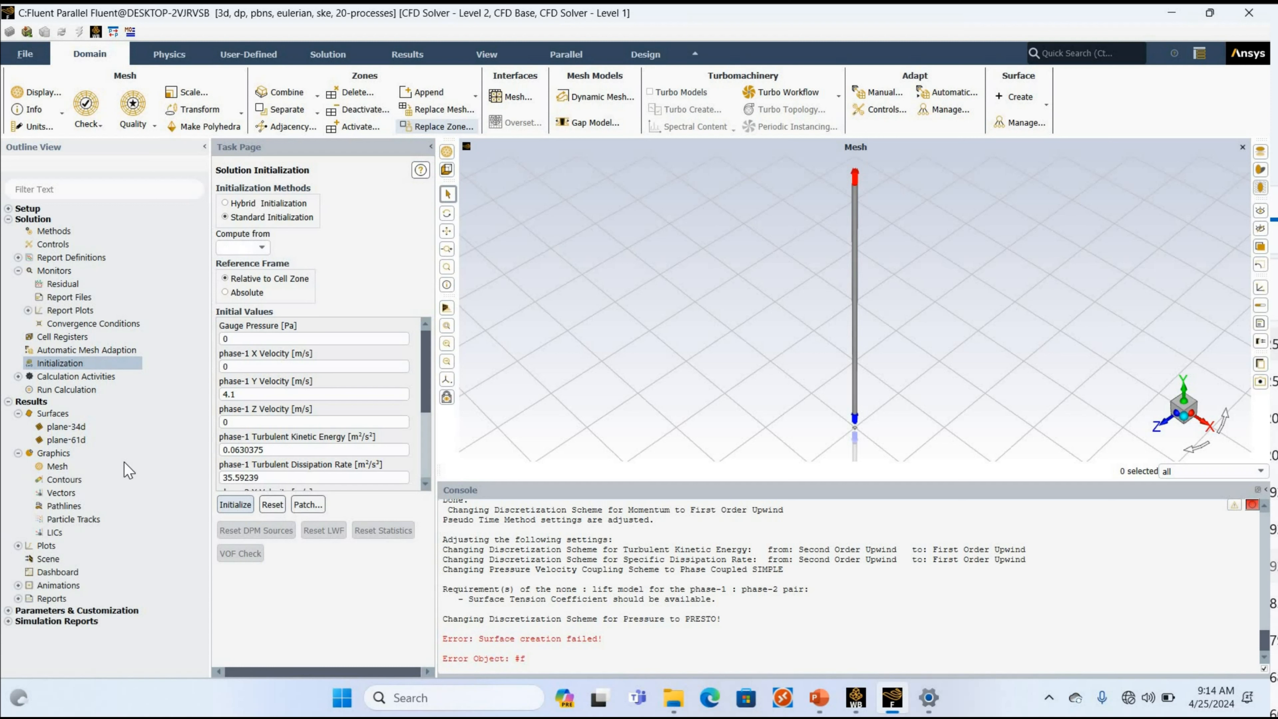
# Start a new contour definition and name it void-34.
pyautogui.click(84, 479)
pyautogui.rightClick(83, 257)
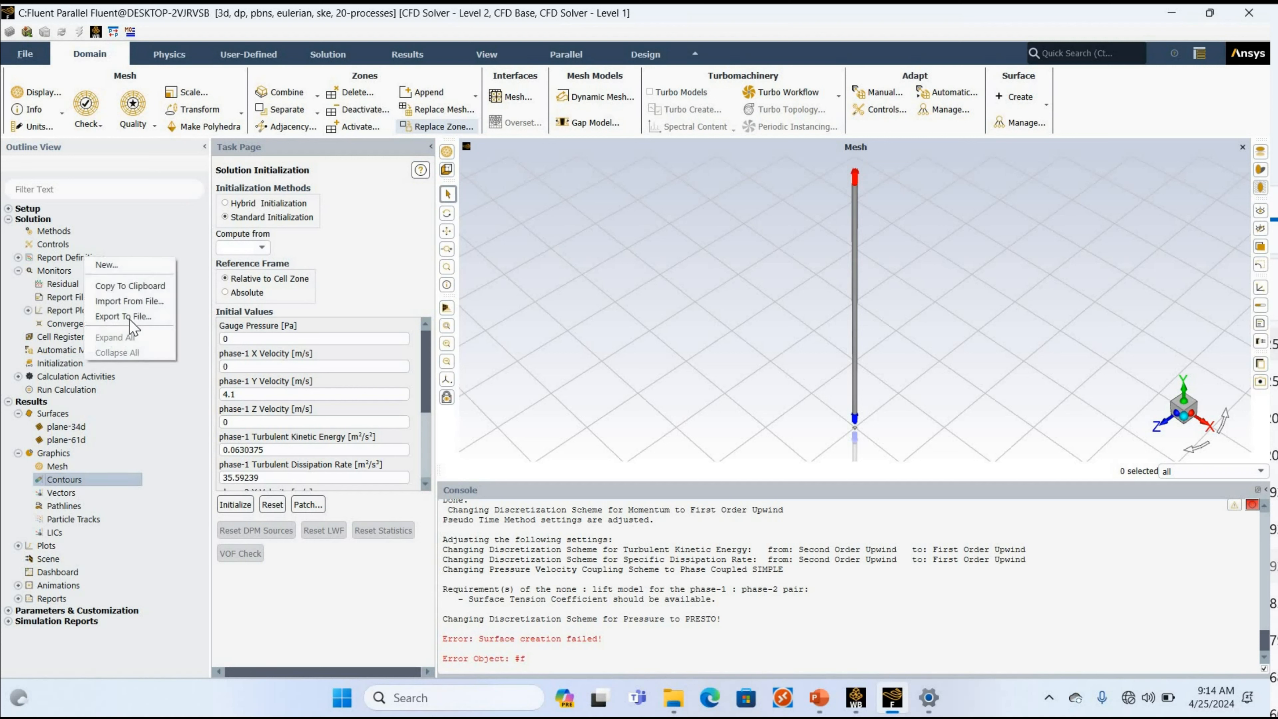
pyautogui.click(131, 267)
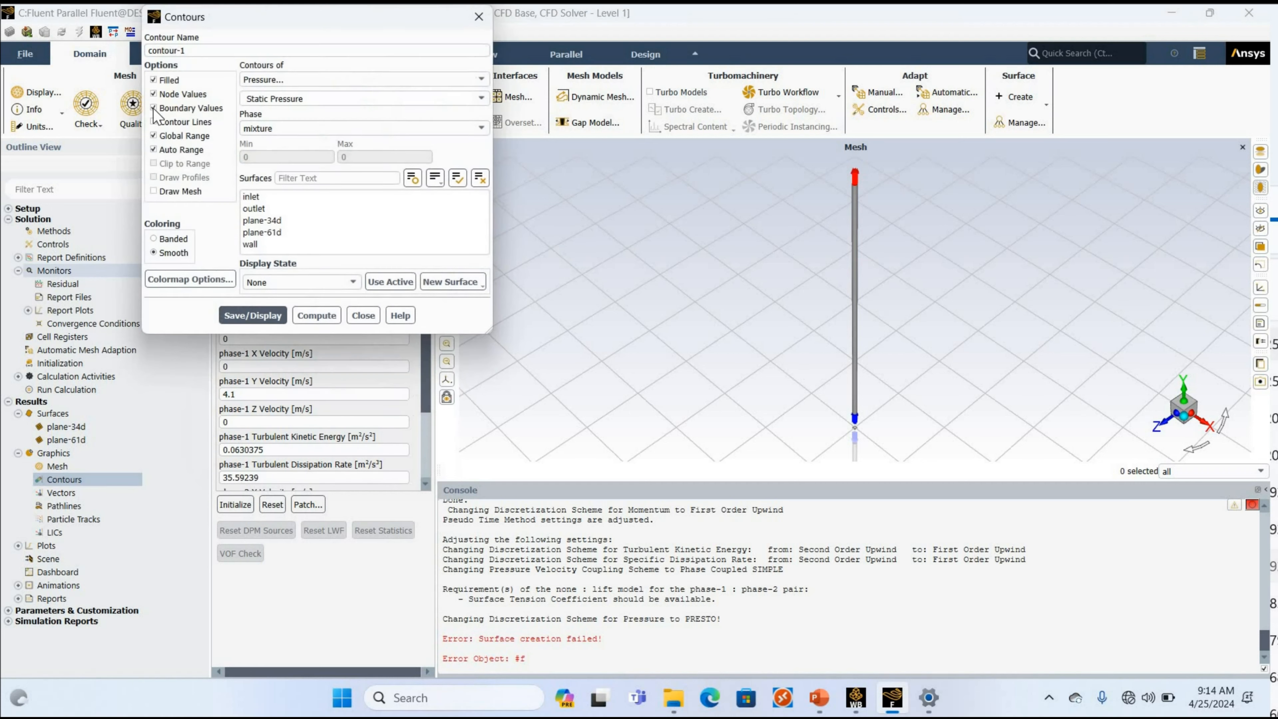
pyautogui.click(192, 51)
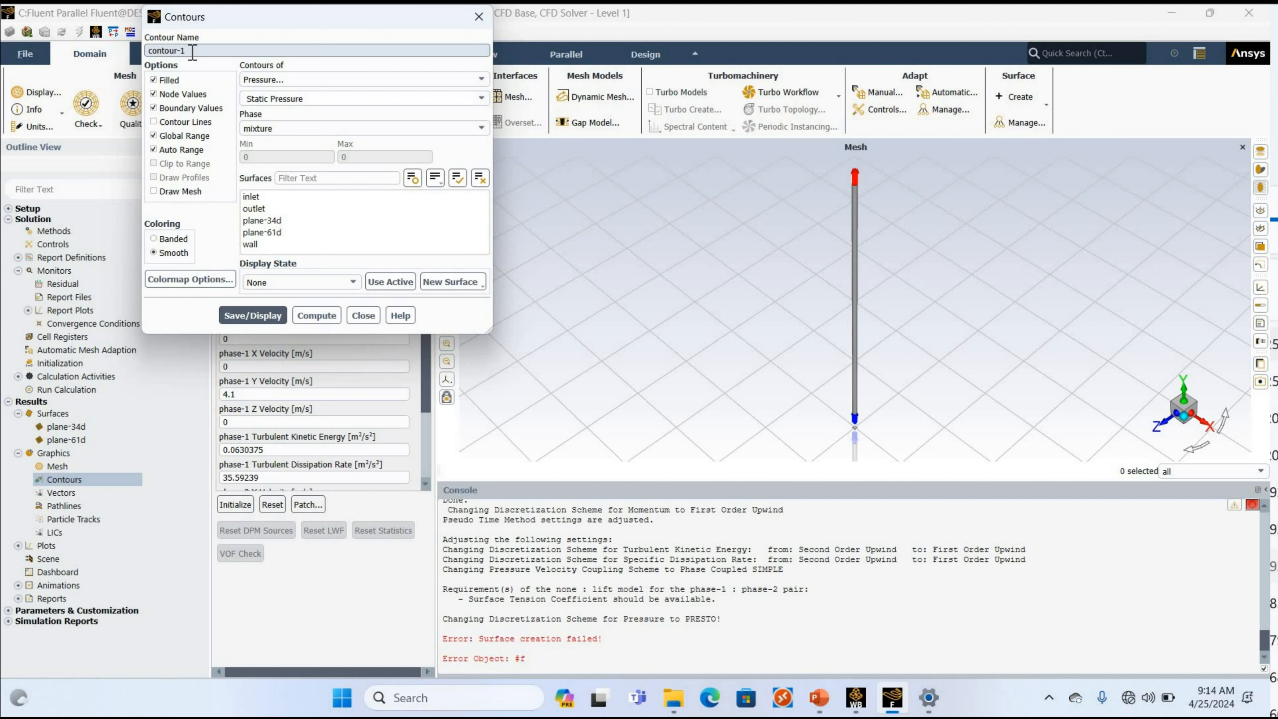
pyautogui.press('BackSpace')
pyautogui.press('BackSpace')
pyautogui.press('BackSpace')
pyautogui.press('BackSpace')
pyautogui.press('BackSpace')
pyautogui.press('BackSpace')
pyautogui.press('BackSpace')
pyautogui.press('BackSpace')
pyautogui.write('void-34')
# Set the void-34 contour to phase-2 Volume fraction on plane-34d, save and display it, and close its settings.
pyautogui.click(255, 81)
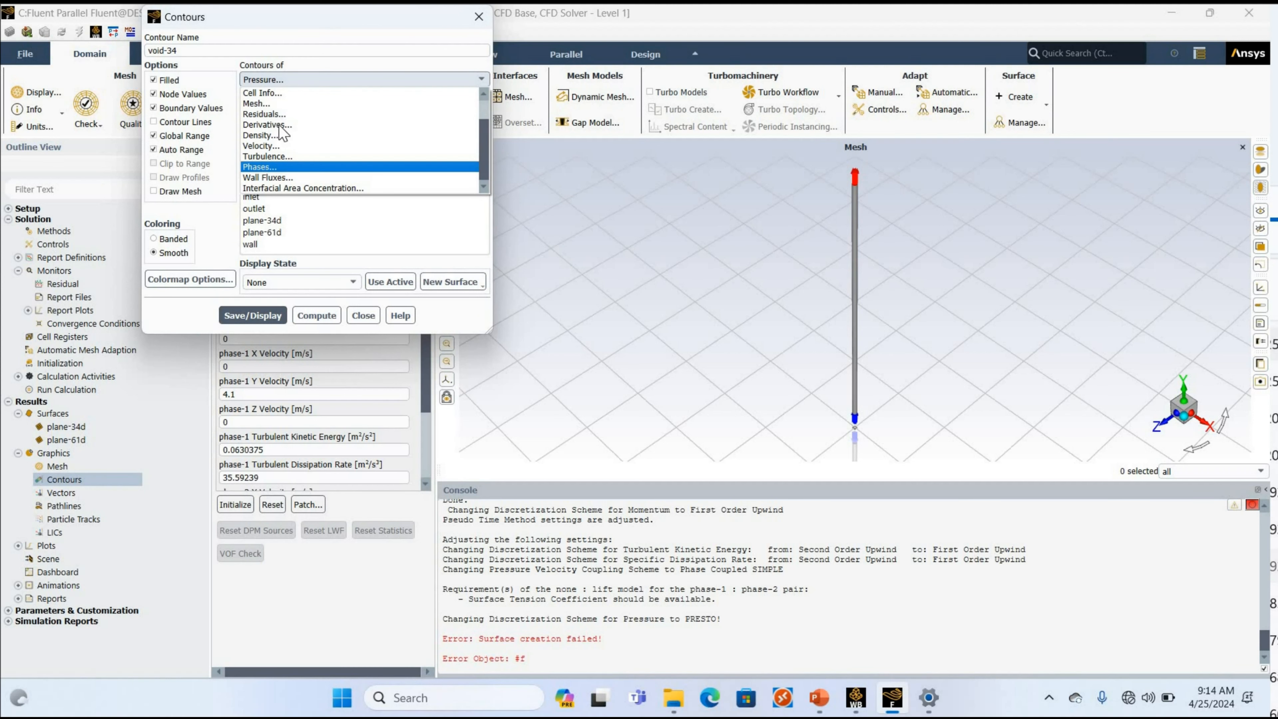
pyautogui.click(280, 168)
pyautogui.click(283, 129)
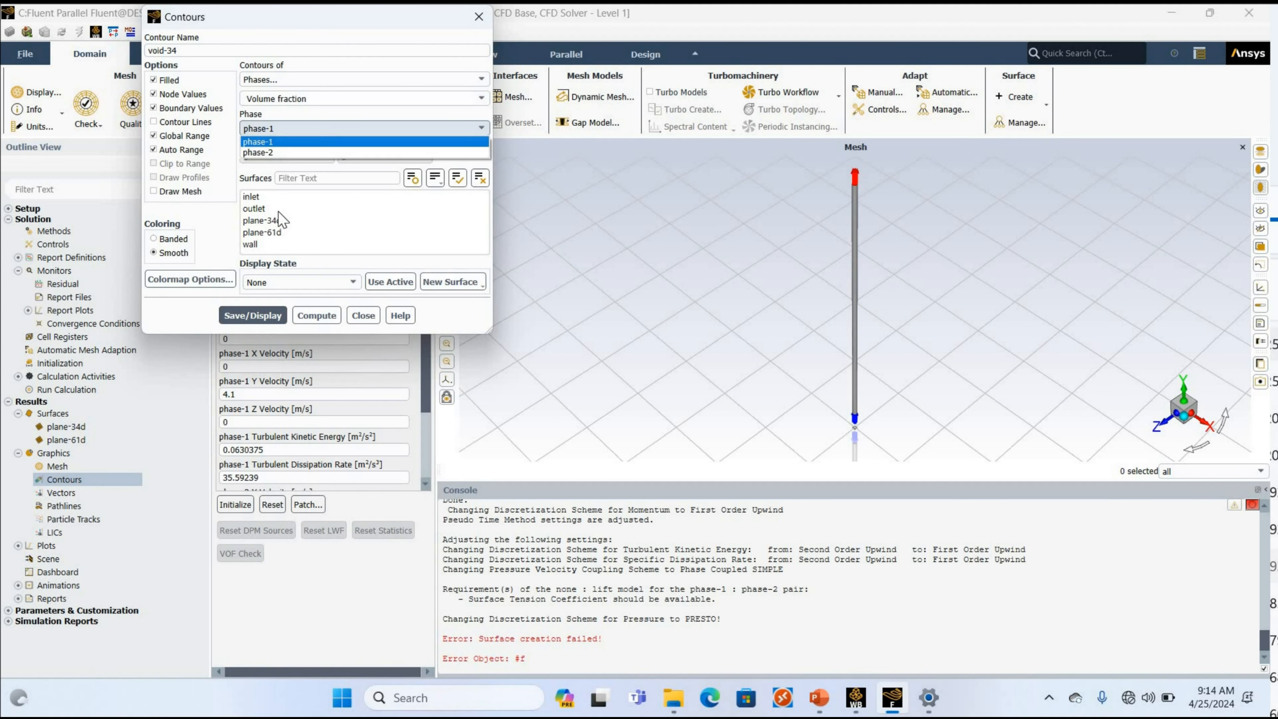
pyautogui.click(277, 224)
pyautogui.click(271, 220)
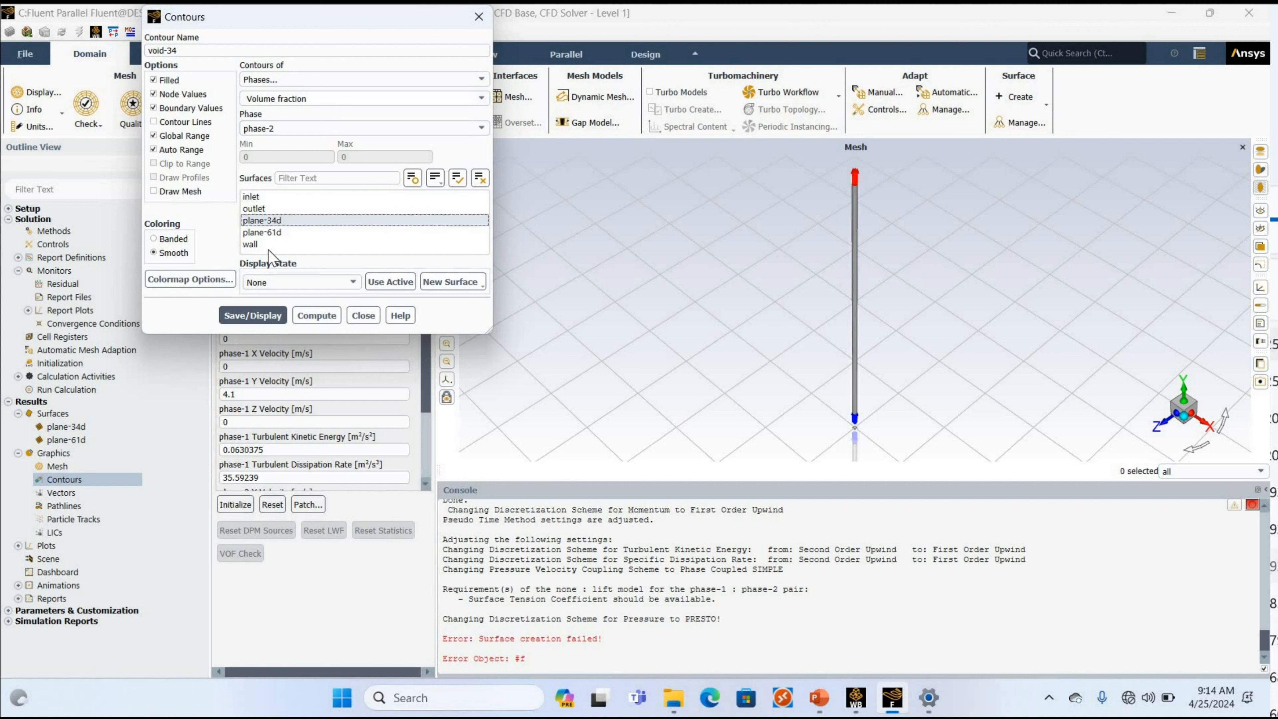
pyautogui.click(265, 316)
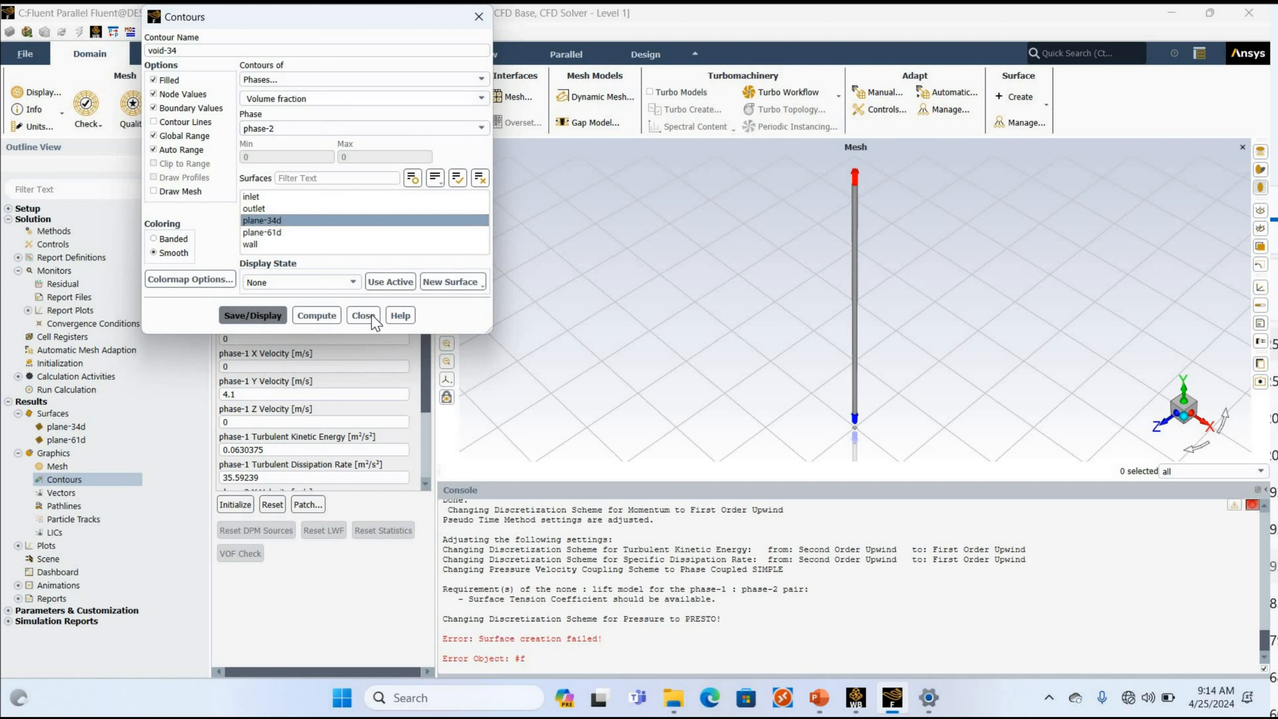
pyautogui.click(317, 316)
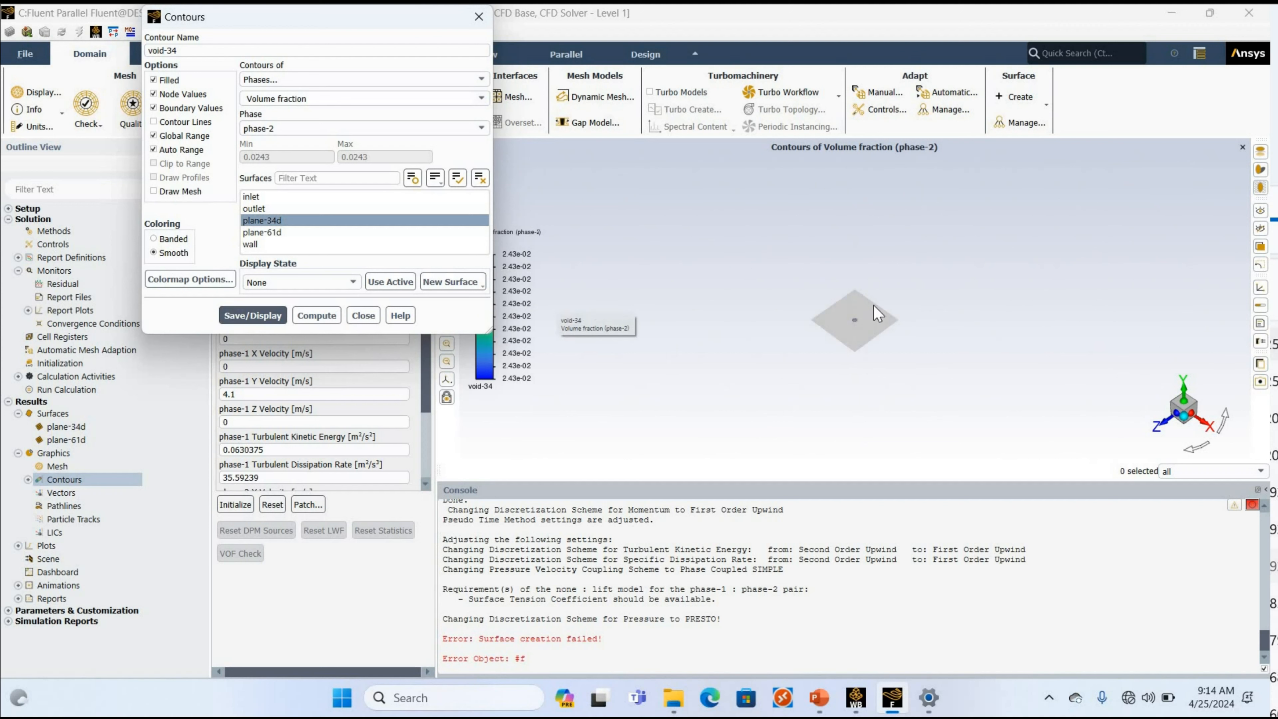
pyautogui.scroll(5, 874, 306)
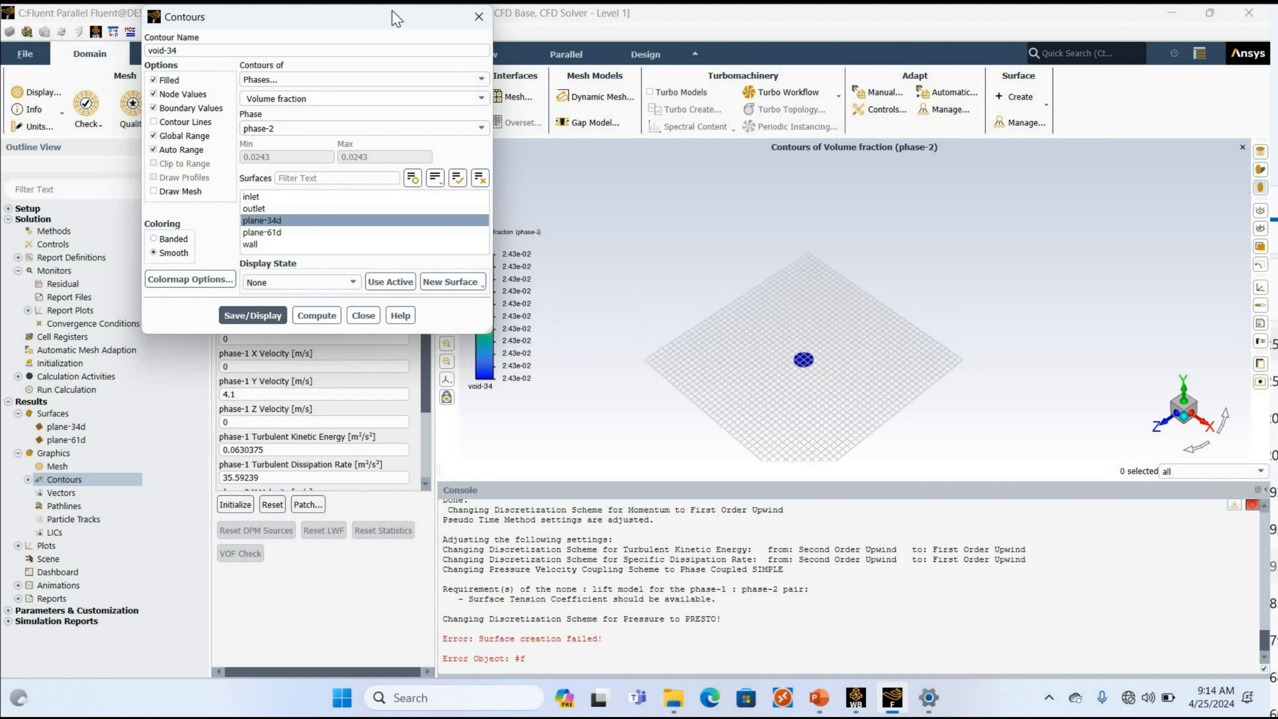
pyautogui.moveTo(448, 15); pyautogui.dragTo(451, 280)
pyautogui.click(831, 270)
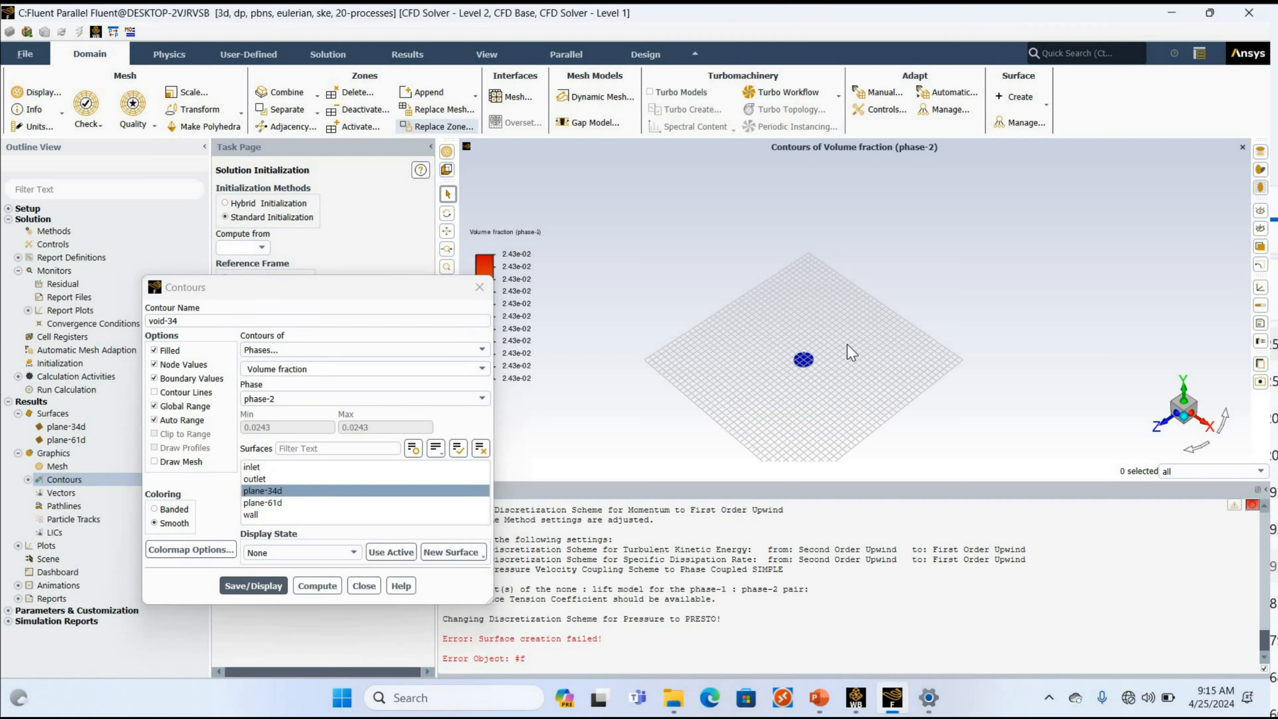
pyautogui.scroll(8, 848, 345)
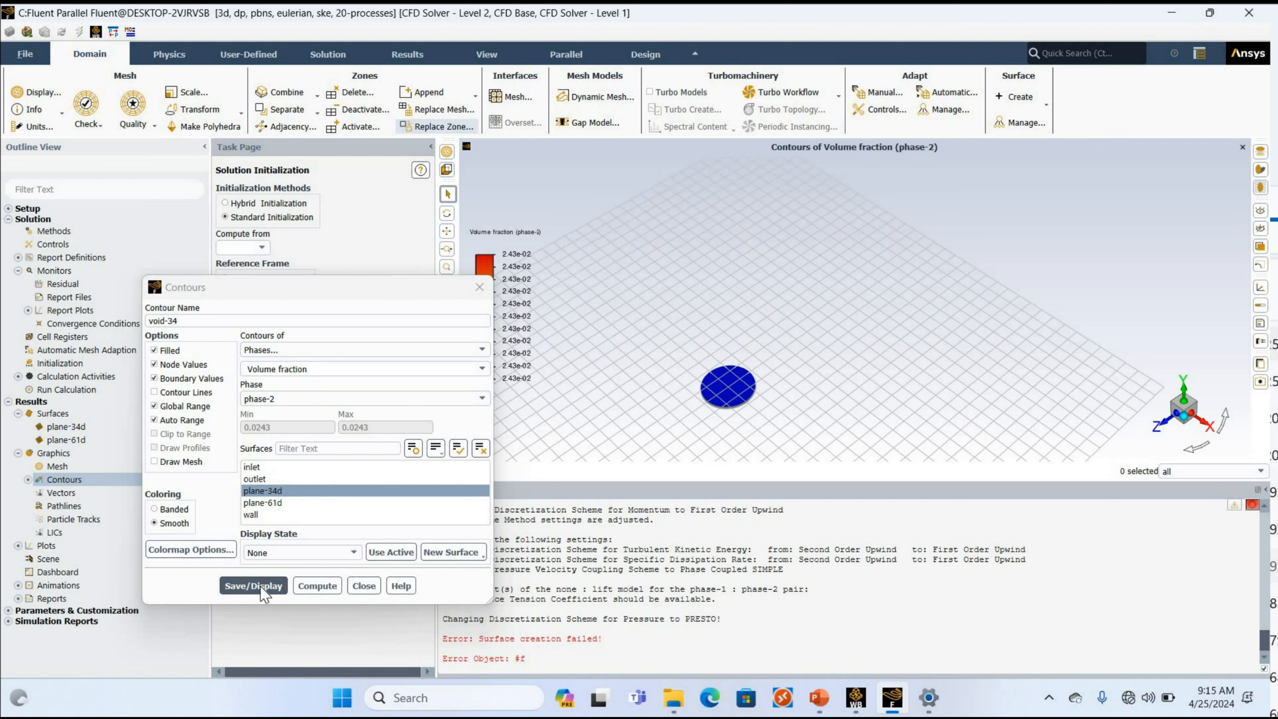
pyautogui.click(371, 588)
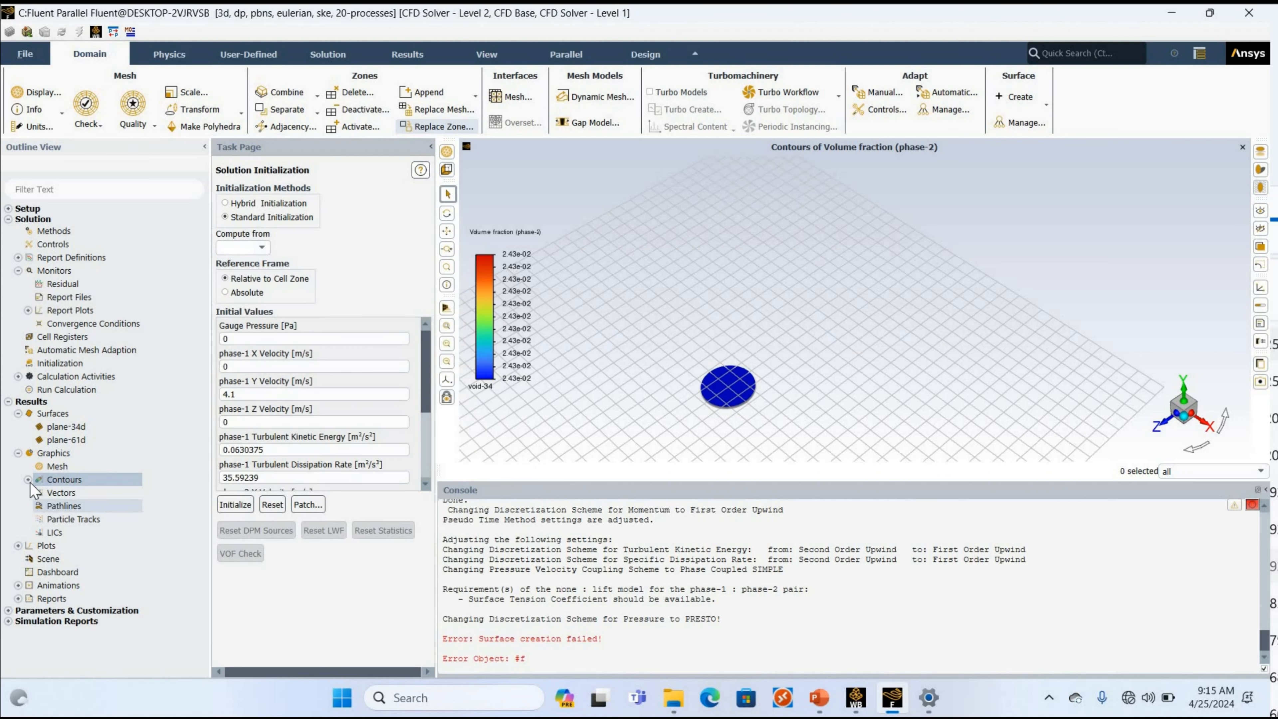
# Start a new contour definition and name it vvoid-61.
pyautogui.rightClick(81, 497)
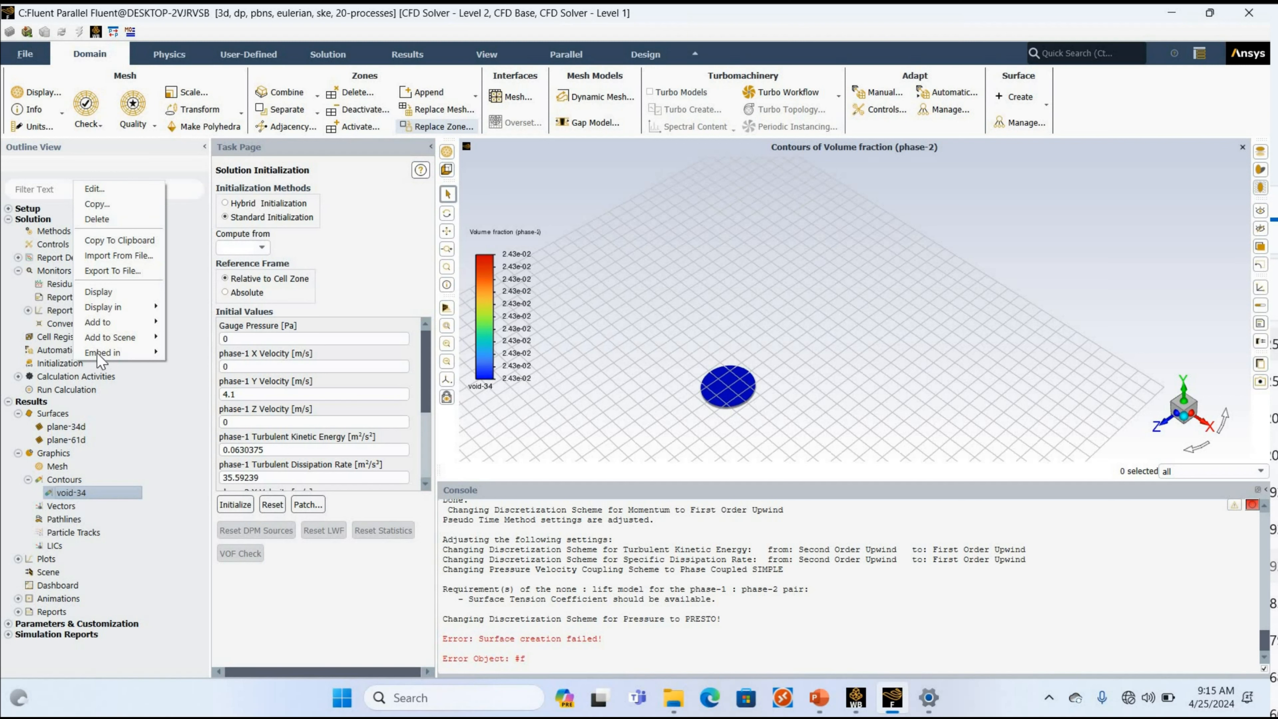
pyautogui.click(97, 204)
pyautogui.rightClick(76, 479)
pyautogui.click(129, 269)
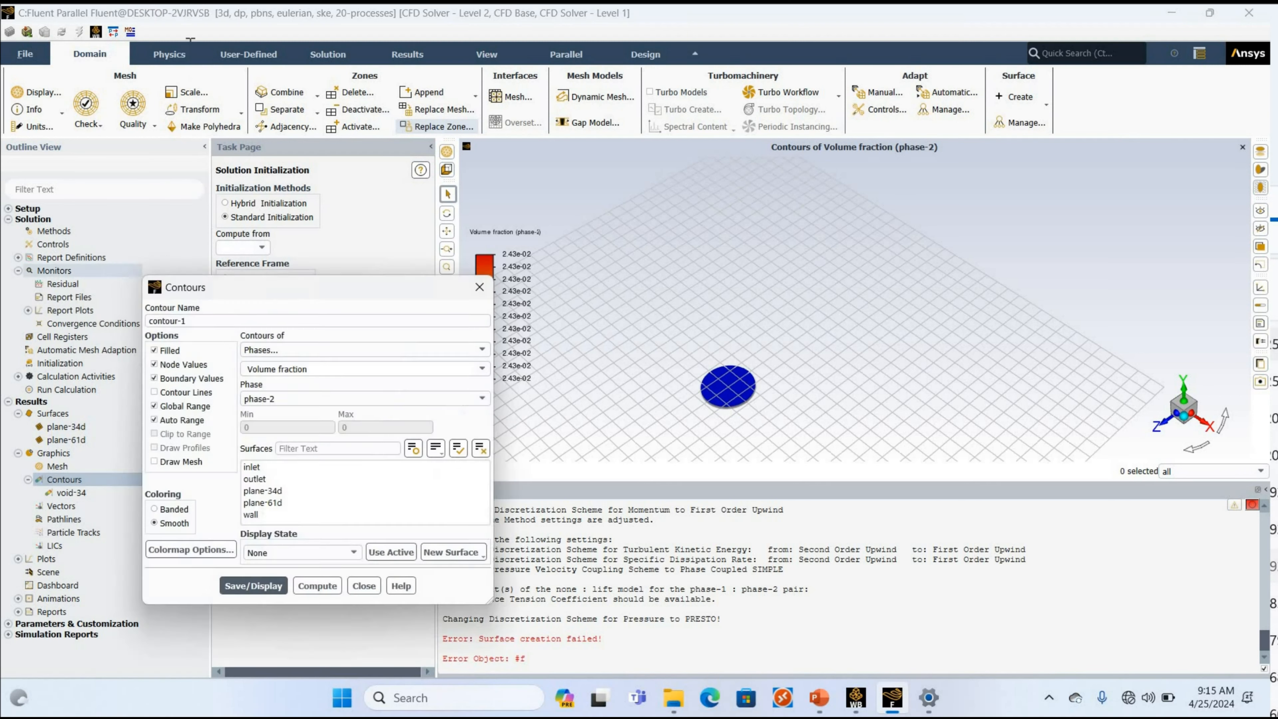
pyautogui.moveTo(187, 52); pyautogui.dragTo(45, 56)
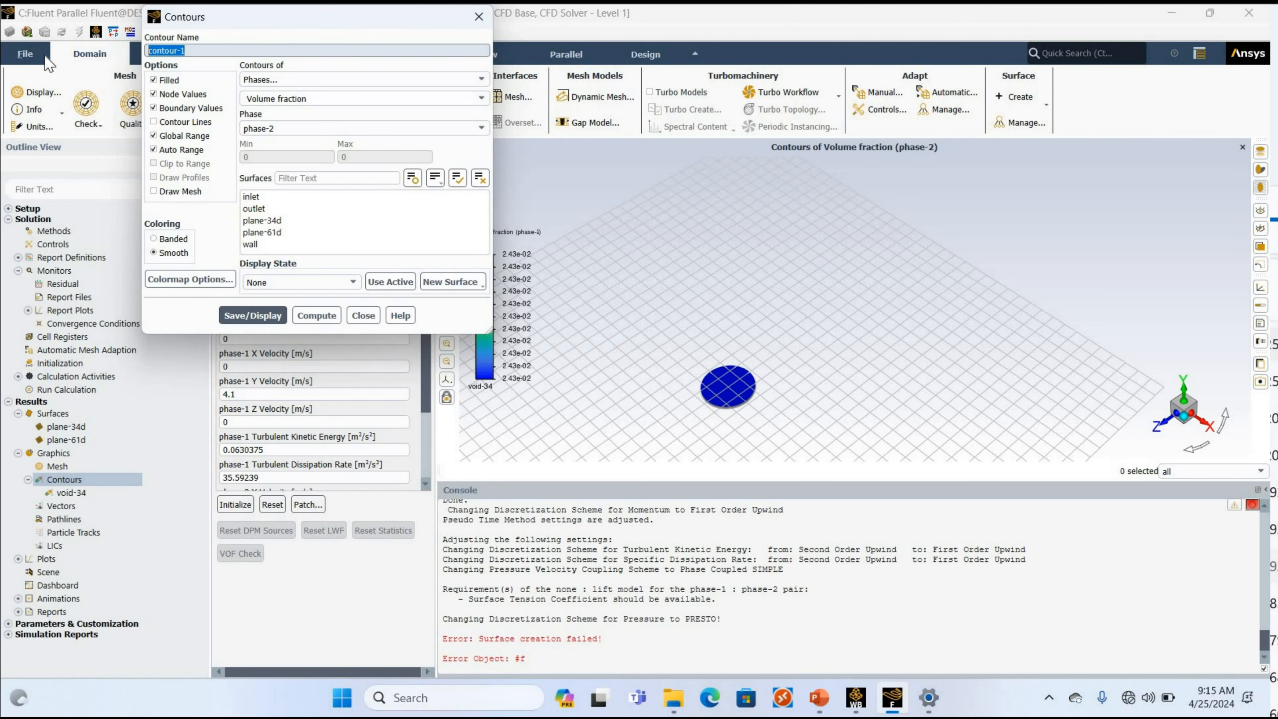
pyautogui.write('vvoi')
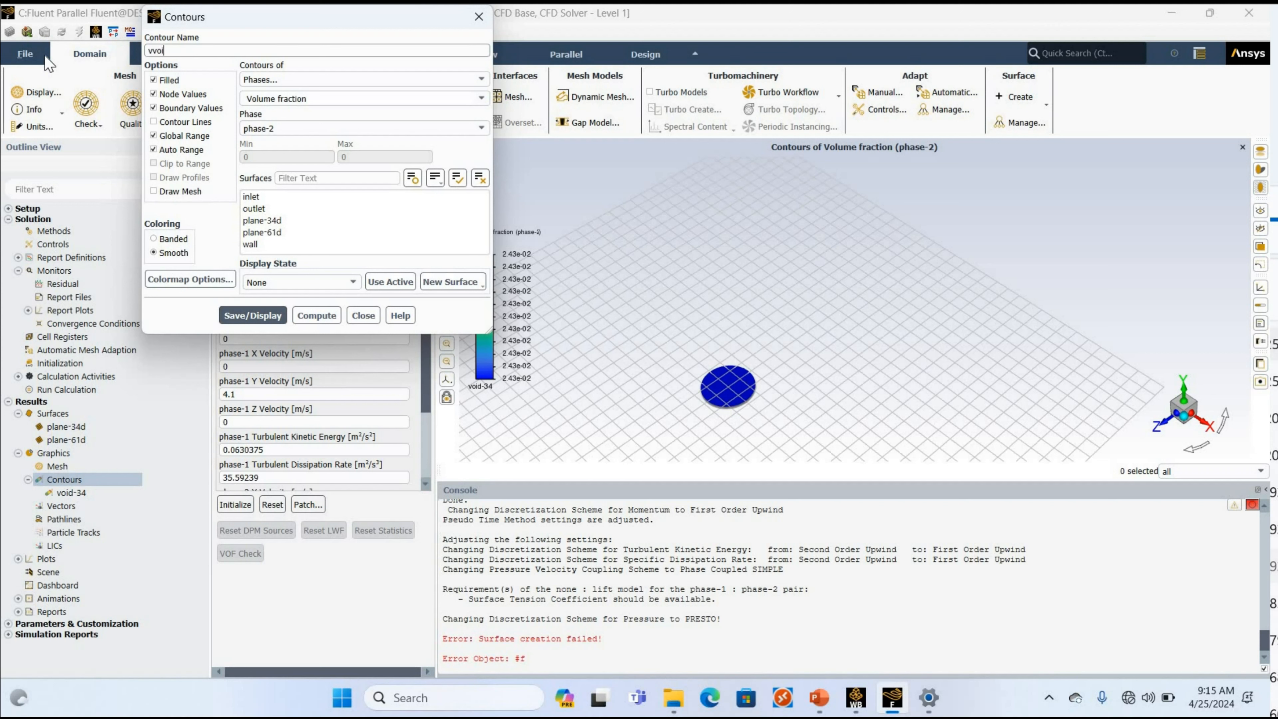
pyautogui.write('d-61')
# Set the vvoid-61 contour to phase-2 Volume fraction on plane-61d, save and display it, and close its settings.
pyautogui.click(282, 79)
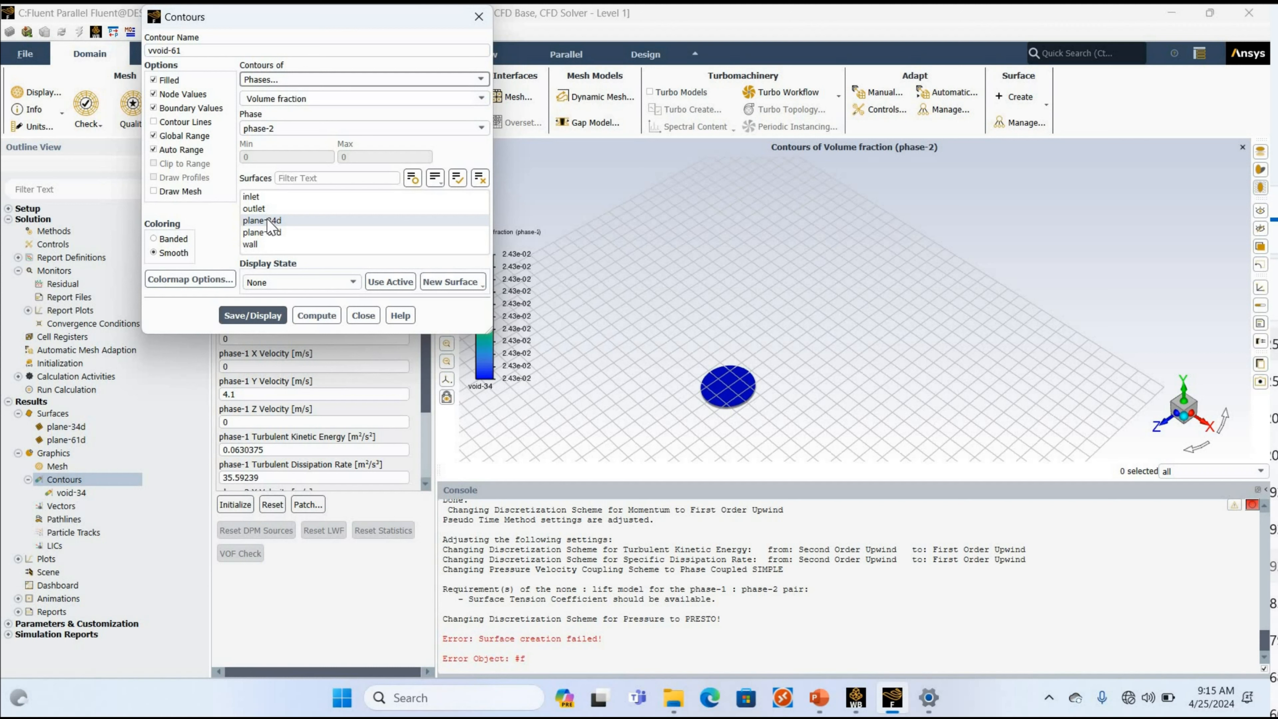
pyautogui.click(265, 233)
pyautogui.click(249, 316)
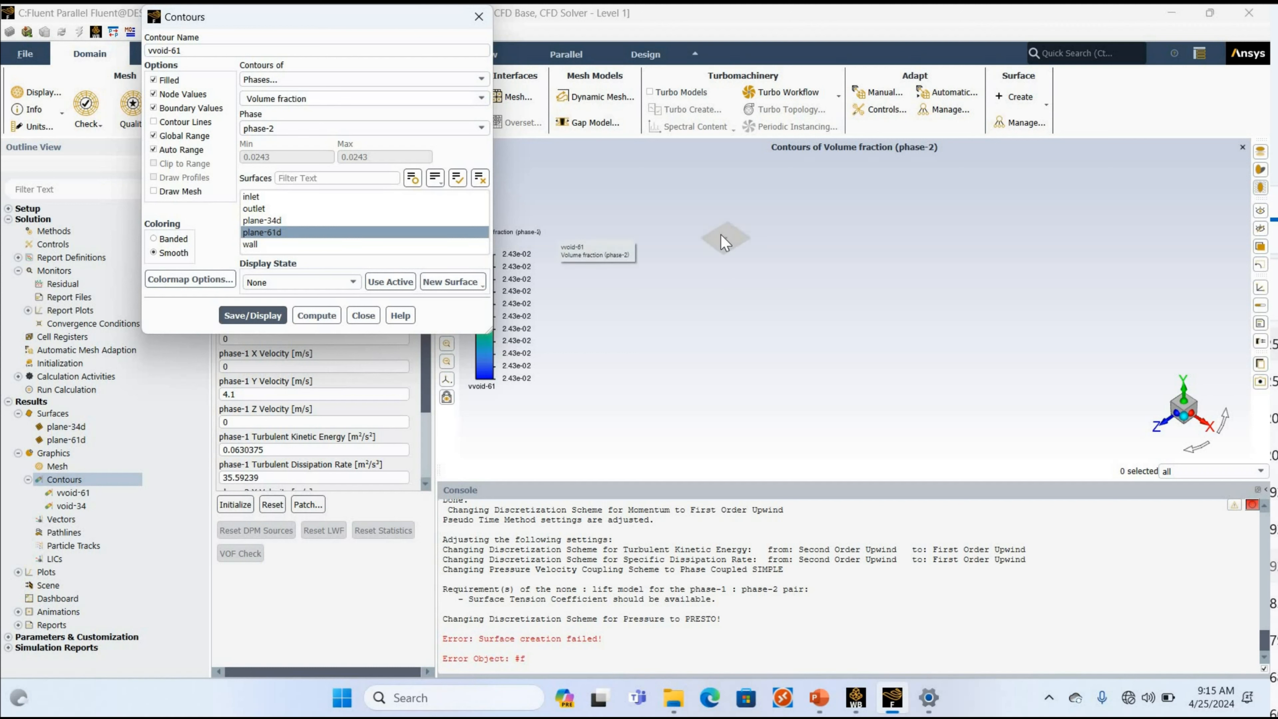
pyautogui.scroll(5, 724, 242)
pyautogui.scroll(5, 721, 235)
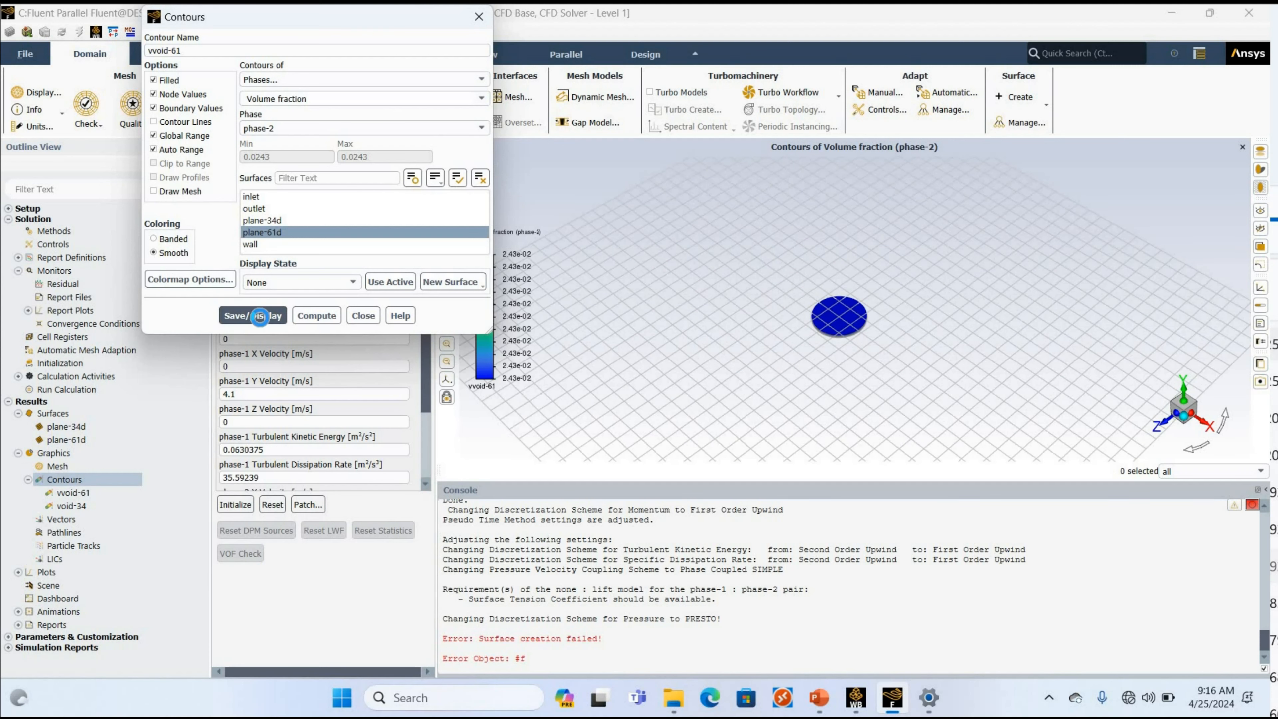
pyautogui.click(355, 318)
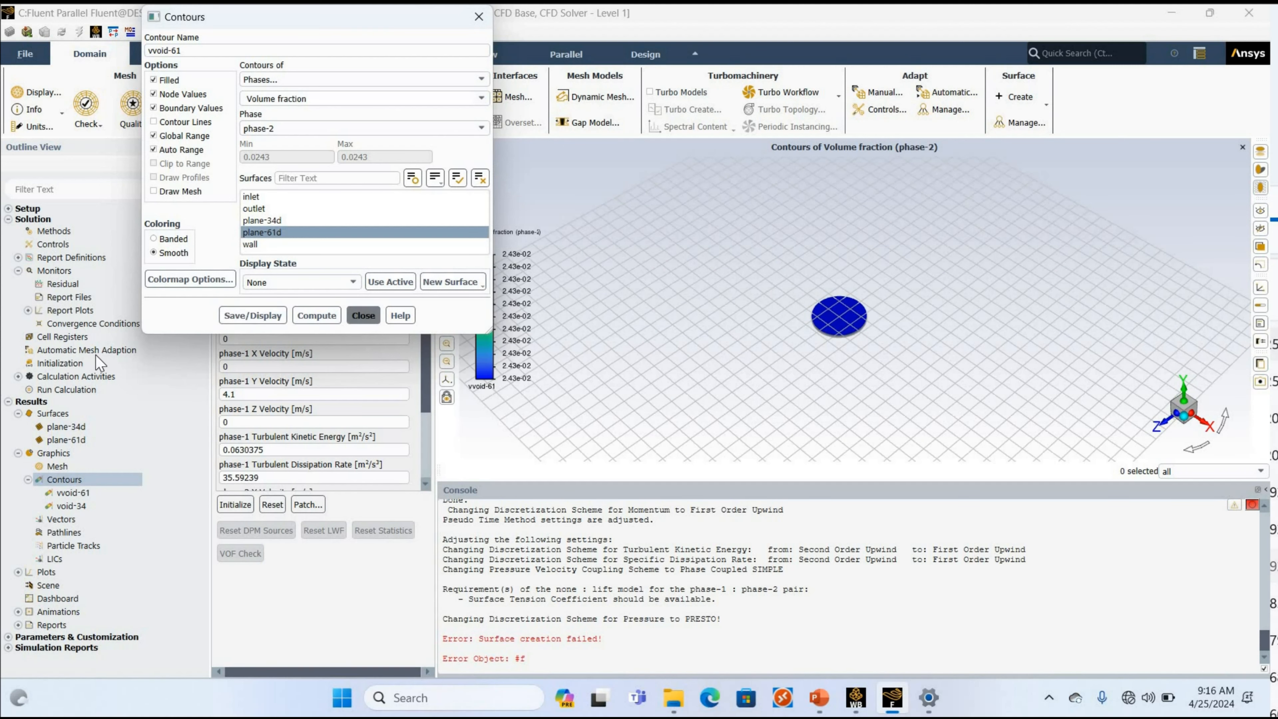
# Set the calculation's autosave to save the data file every 1000 iterations.
pyautogui.click(9, 401)
pyautogui.click(8, 402)
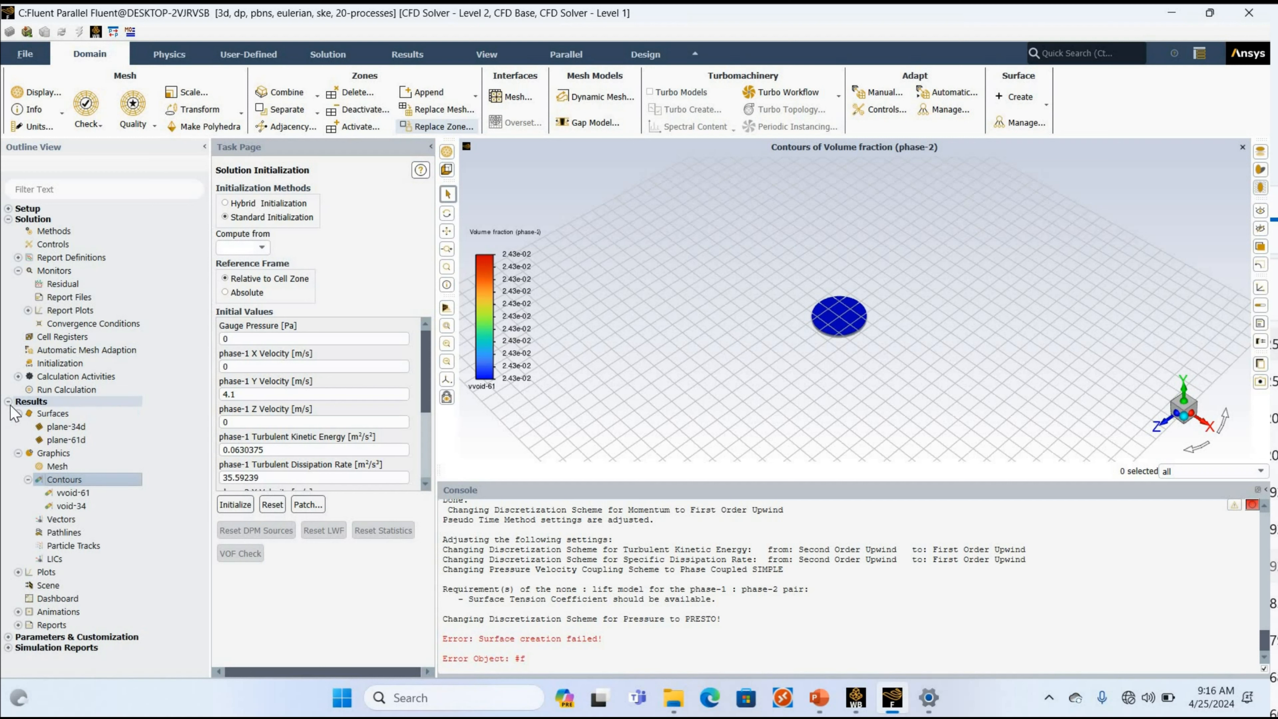
pyautogui.click(9, 401)
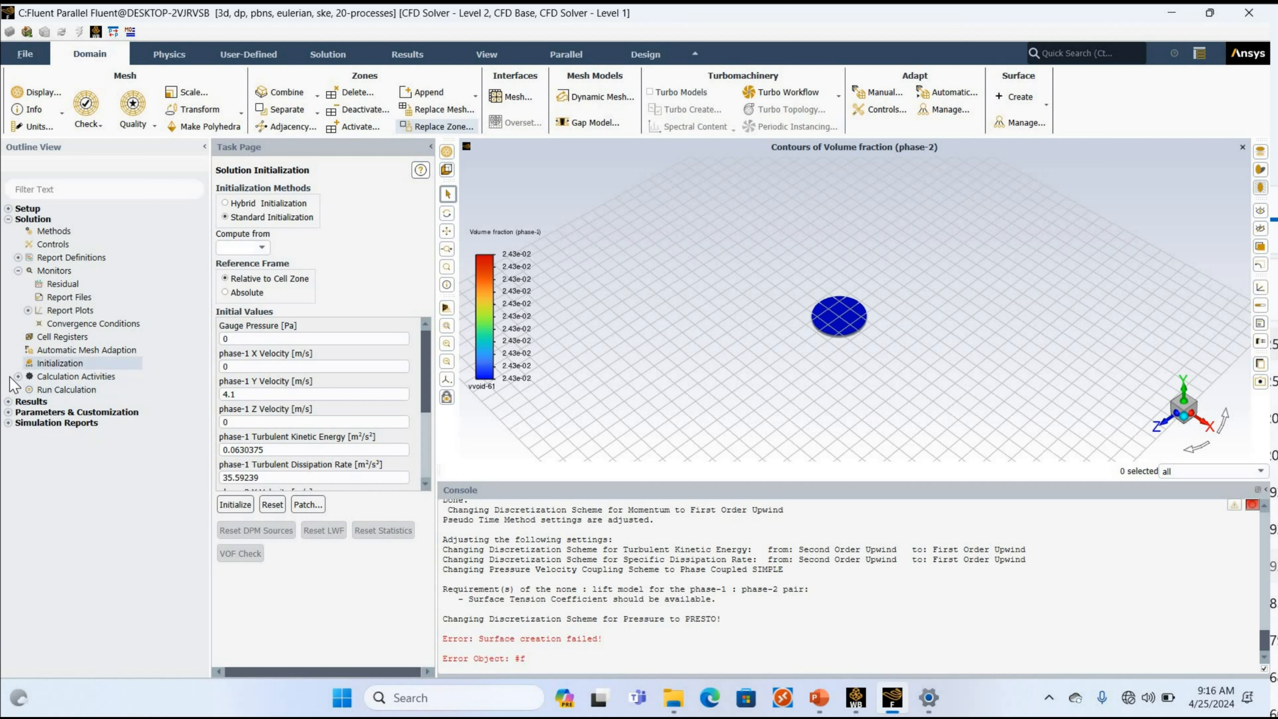
pyautogui.click(17, 376)
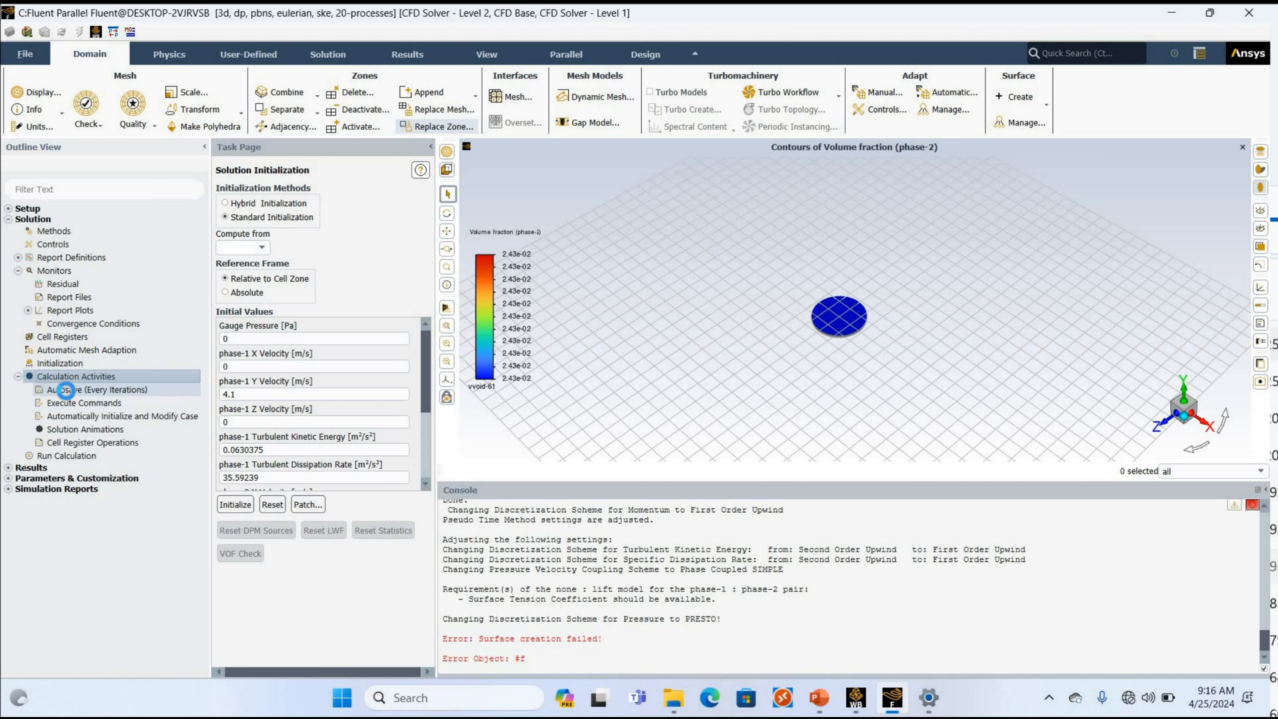
pyautogui.doubleClick(67, 390)
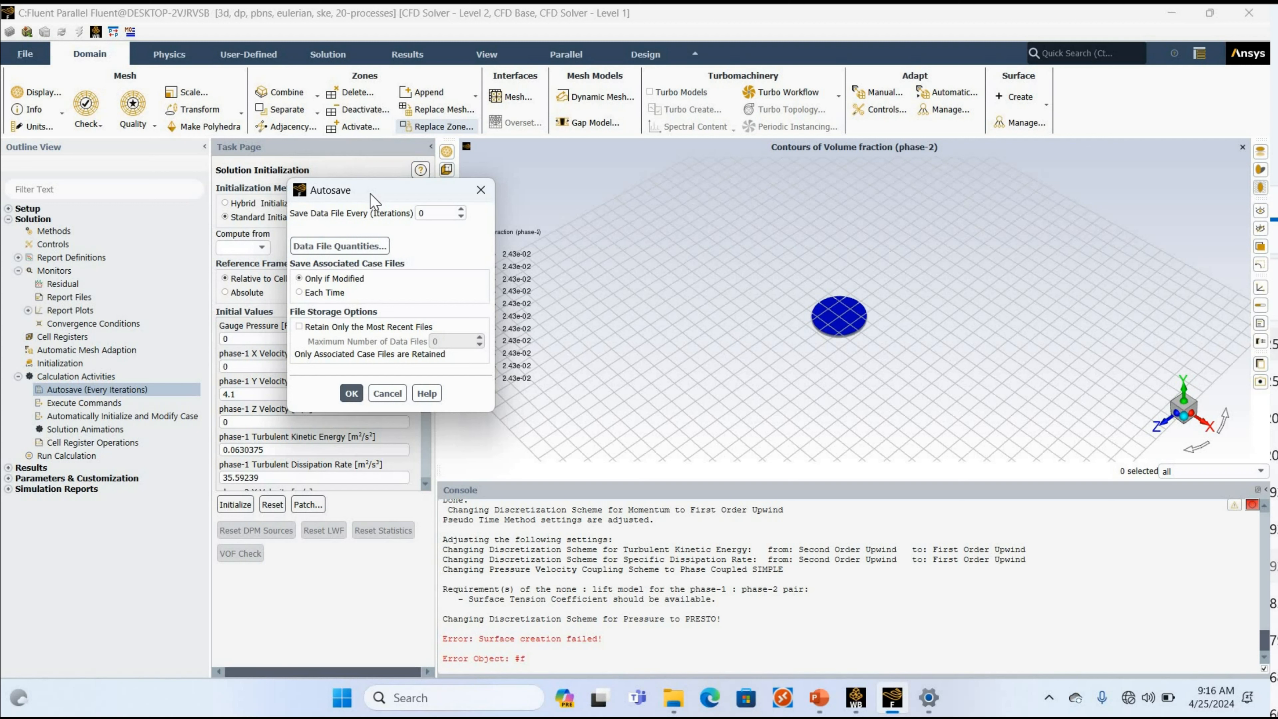
pyautogui.click(426, 213)
pyautogui.press('BackSpace')
pyautogui.write('1000')
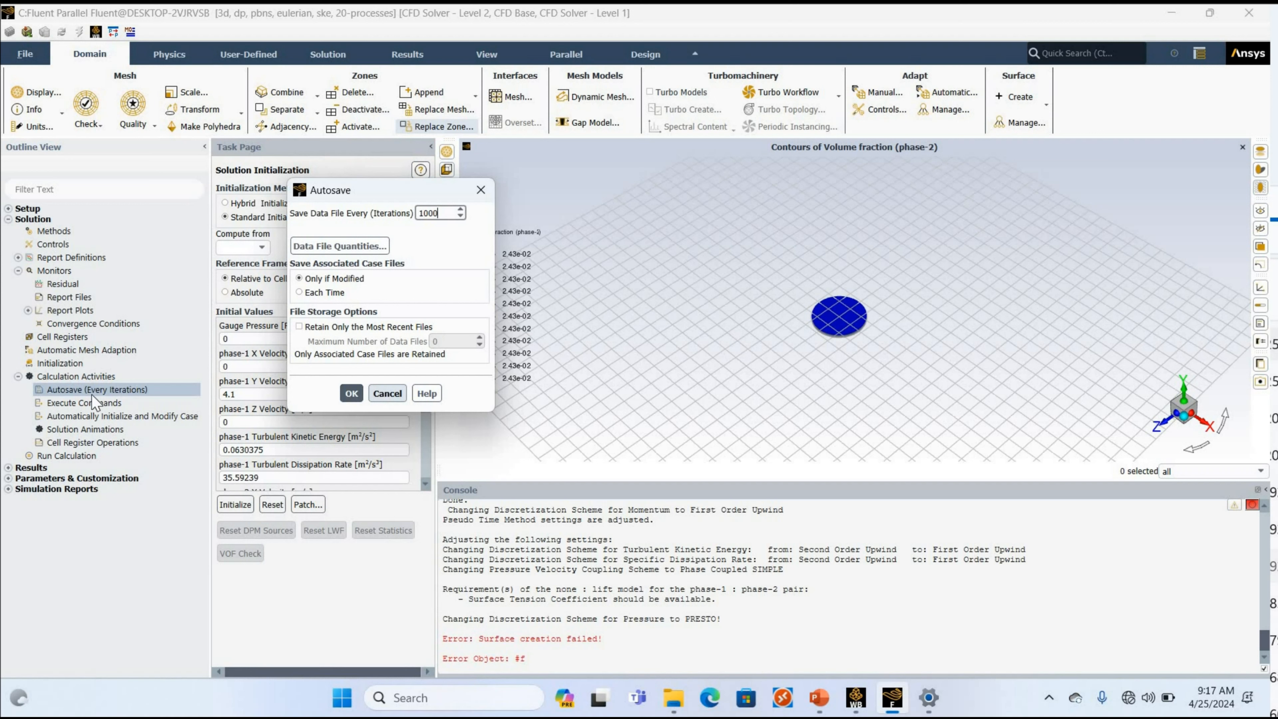
pyautogui.doubleClick(90, 430)
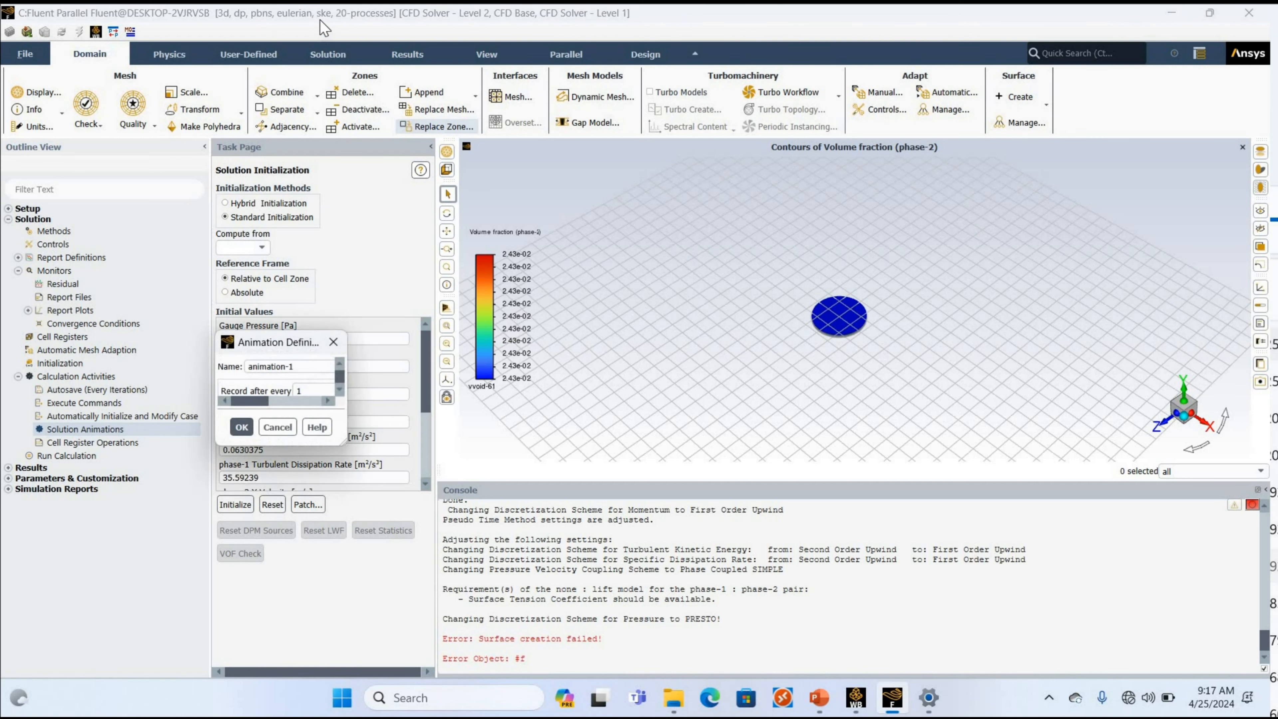
pyautogui.moveTo(325, 28); pyautogui.dragTo(495, 200)
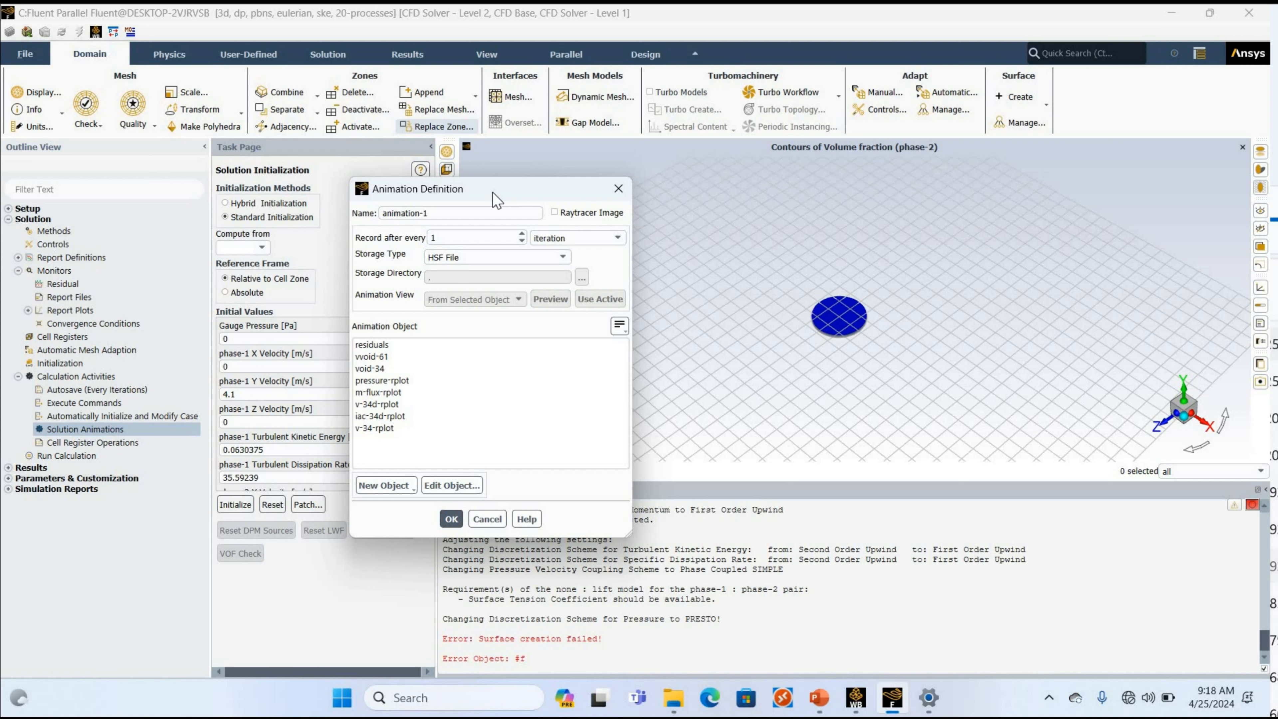
pyautogui.click(457, 216)
pyautogui.press('BackSpace')
pyautogui.write('34d')
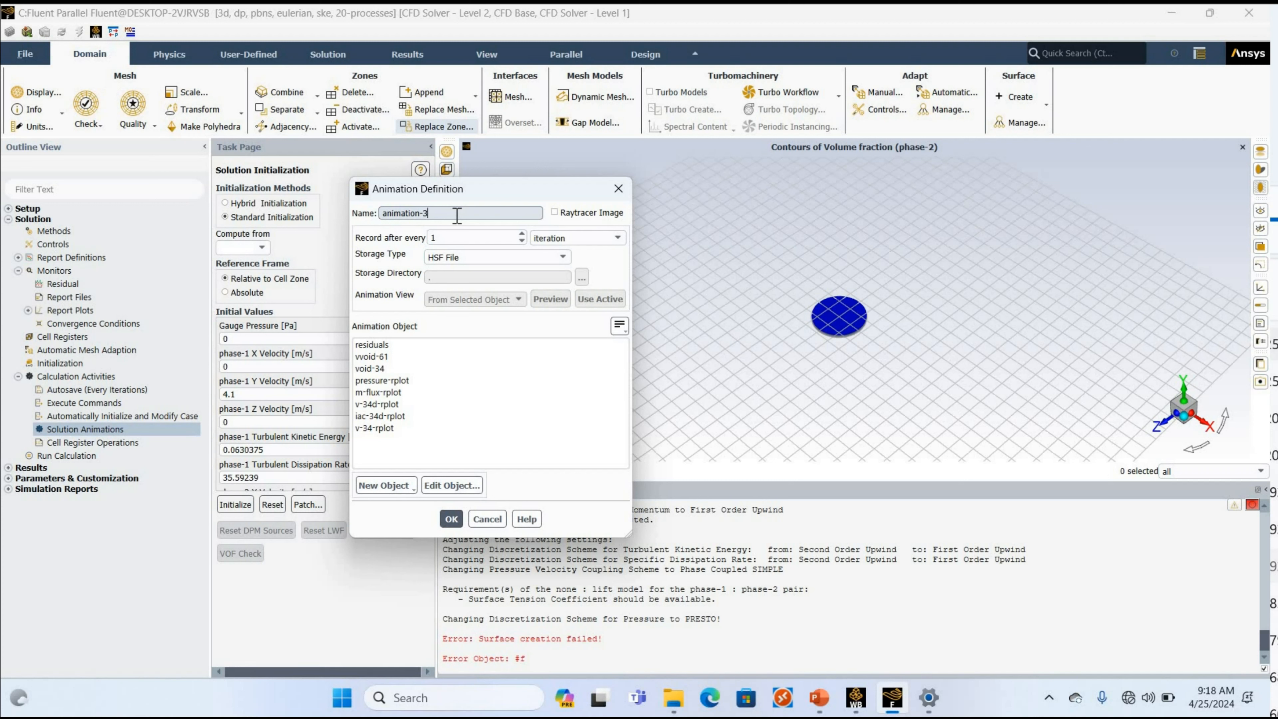
pyautogui.click(458, 261)
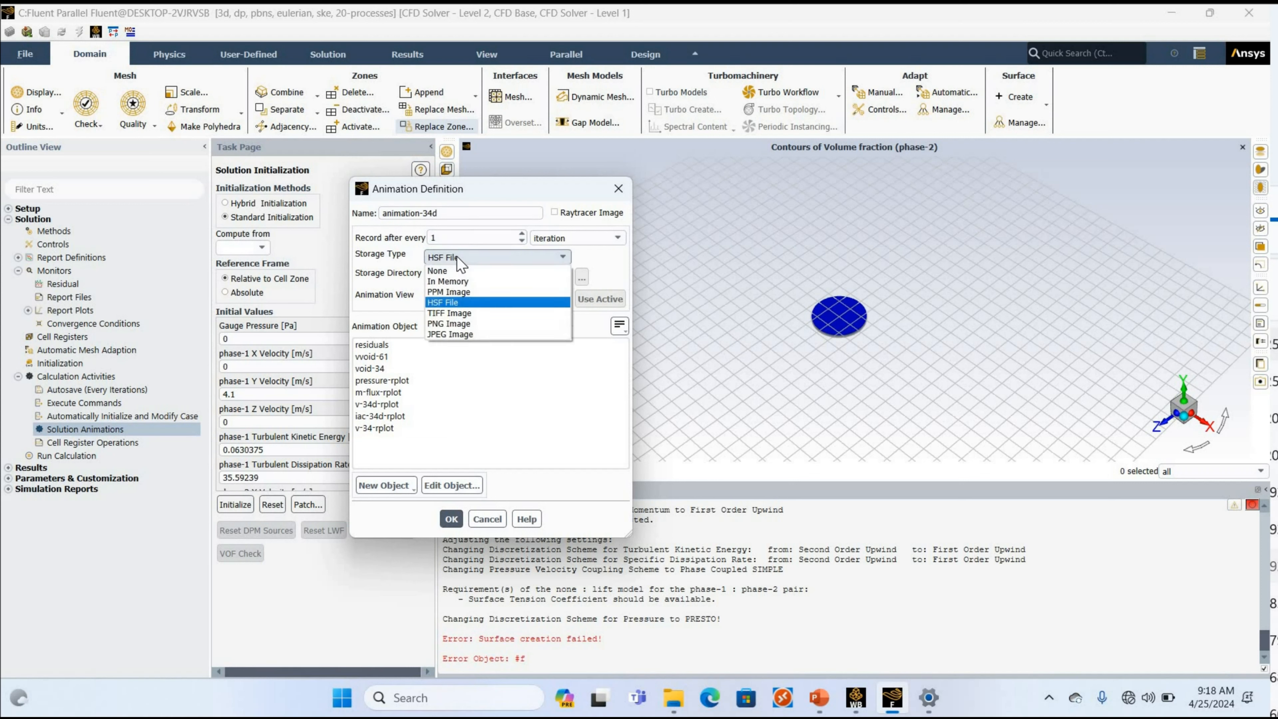
pyautogui.click(465, 323)
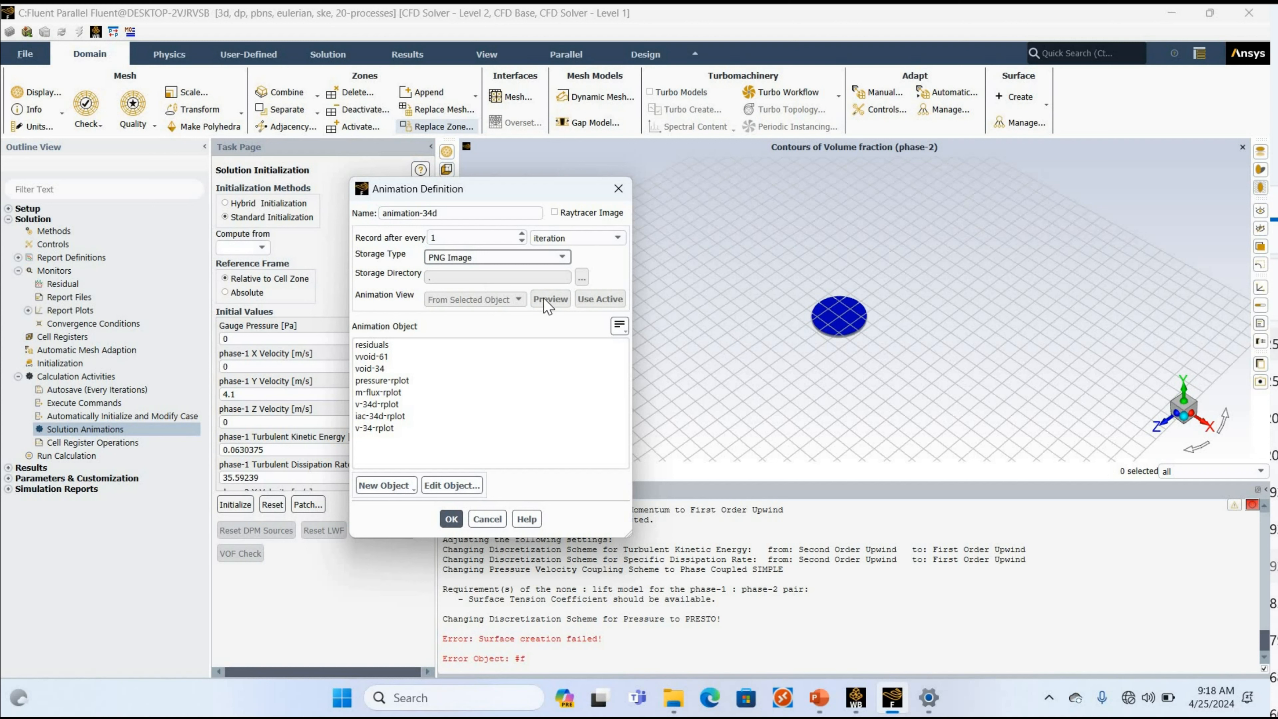
pyautogui.moveTo(488, 240); pyautogui.dragTo(406, 241)
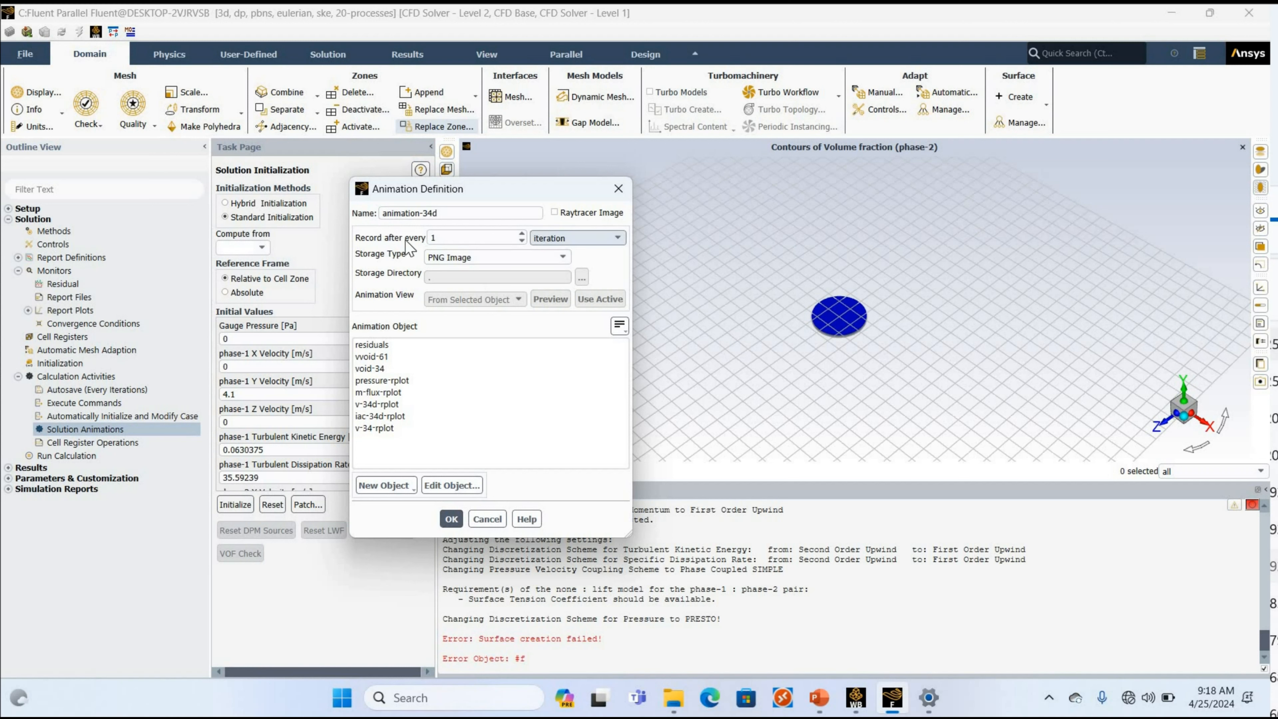
pyautogui.write('10')
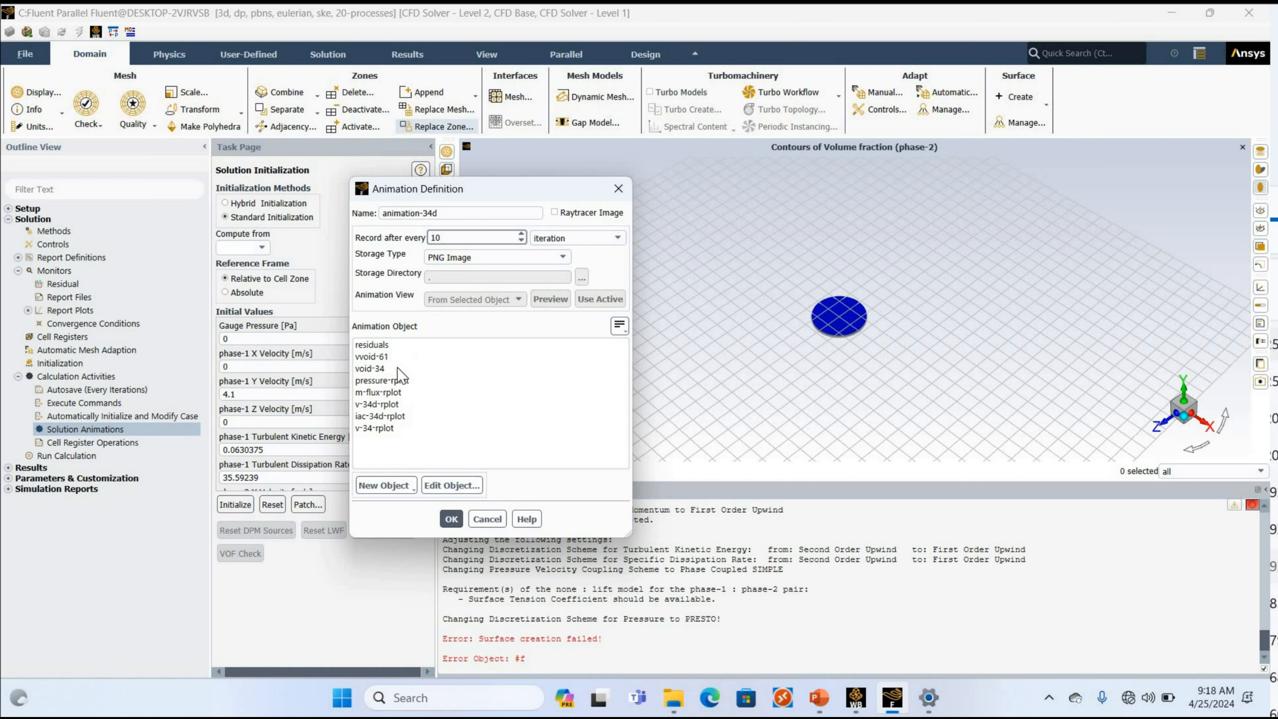
# Choose void-34 as the animation object and preview its contour in the graphics window.
pyautogui.click(382, 371)
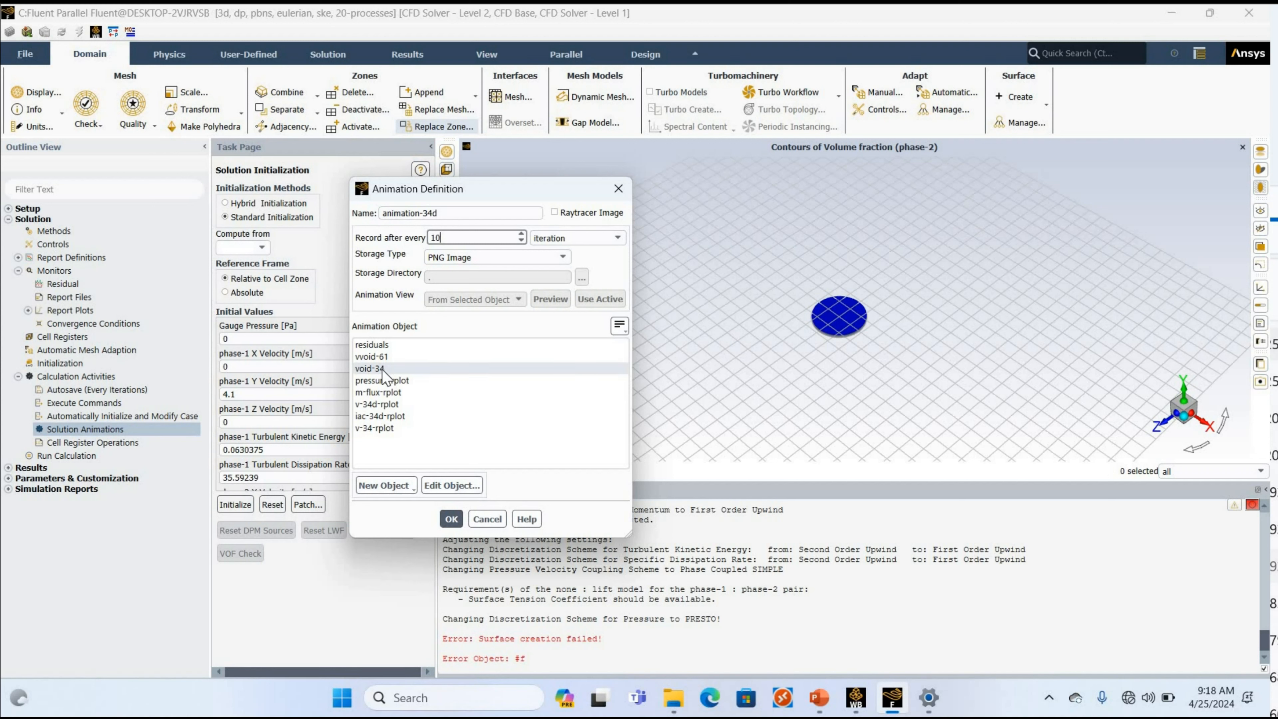
pyautogui.click(382, 369)
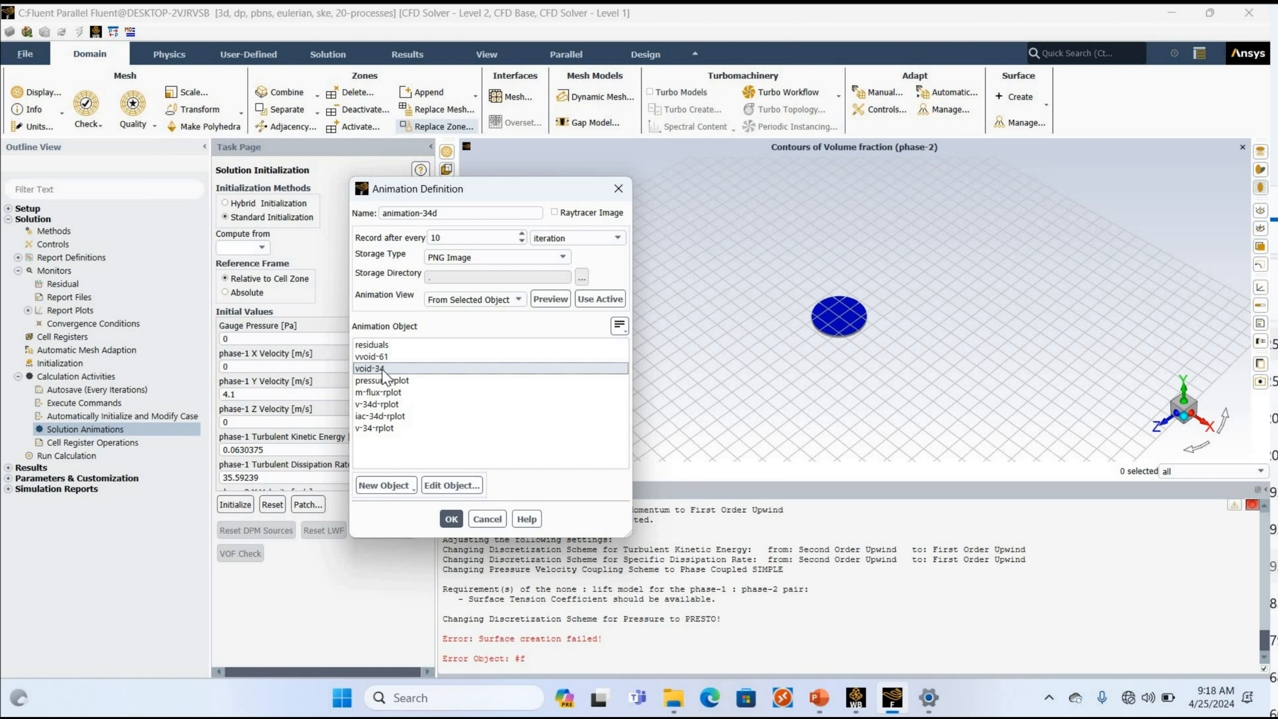
pyautogui.click(548, 299)
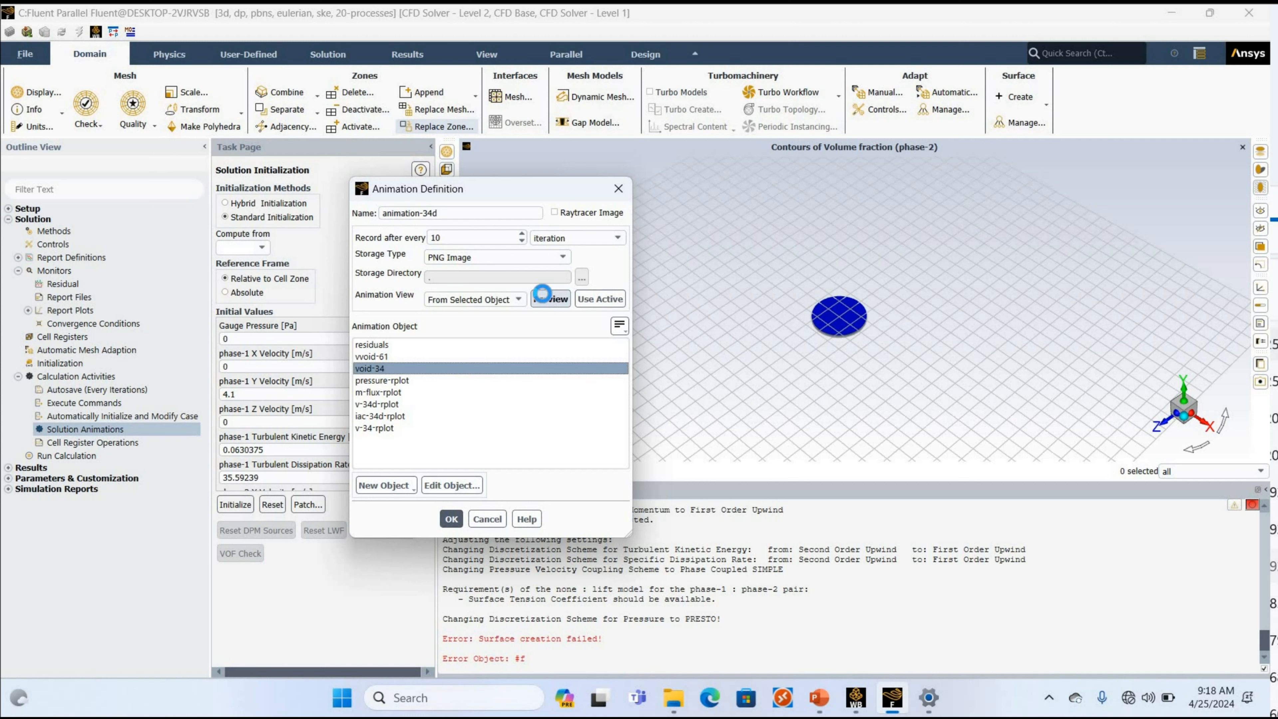
pyautogui.moveTo(368, 189); pyautogui.dragTo(188, 267)
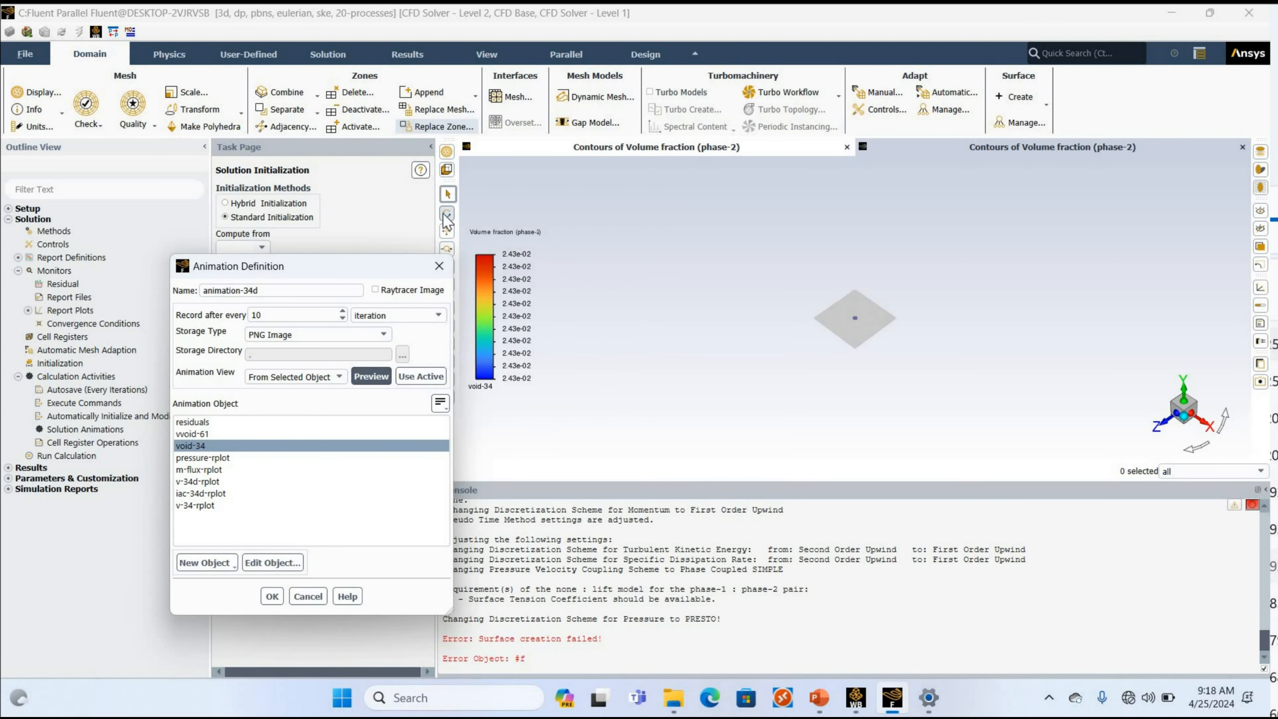
pyautogui.click(974, 370)
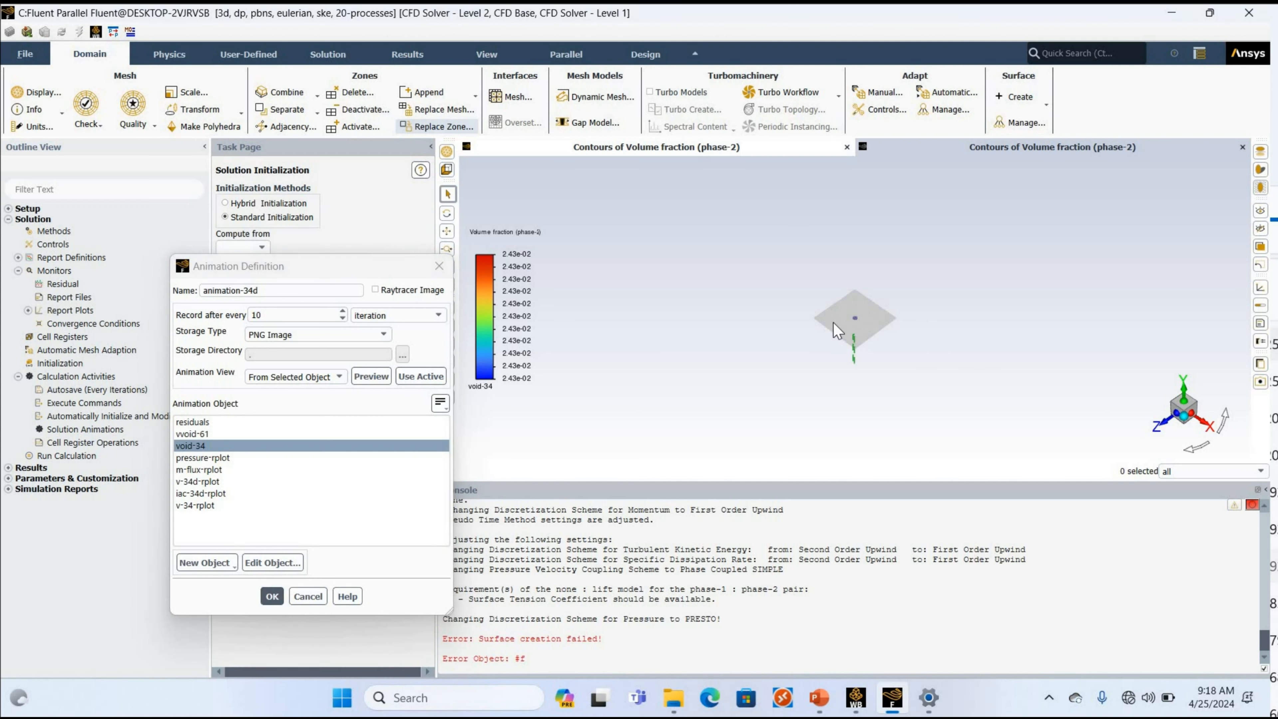
pyautogui.scroll(6, 833, 323)
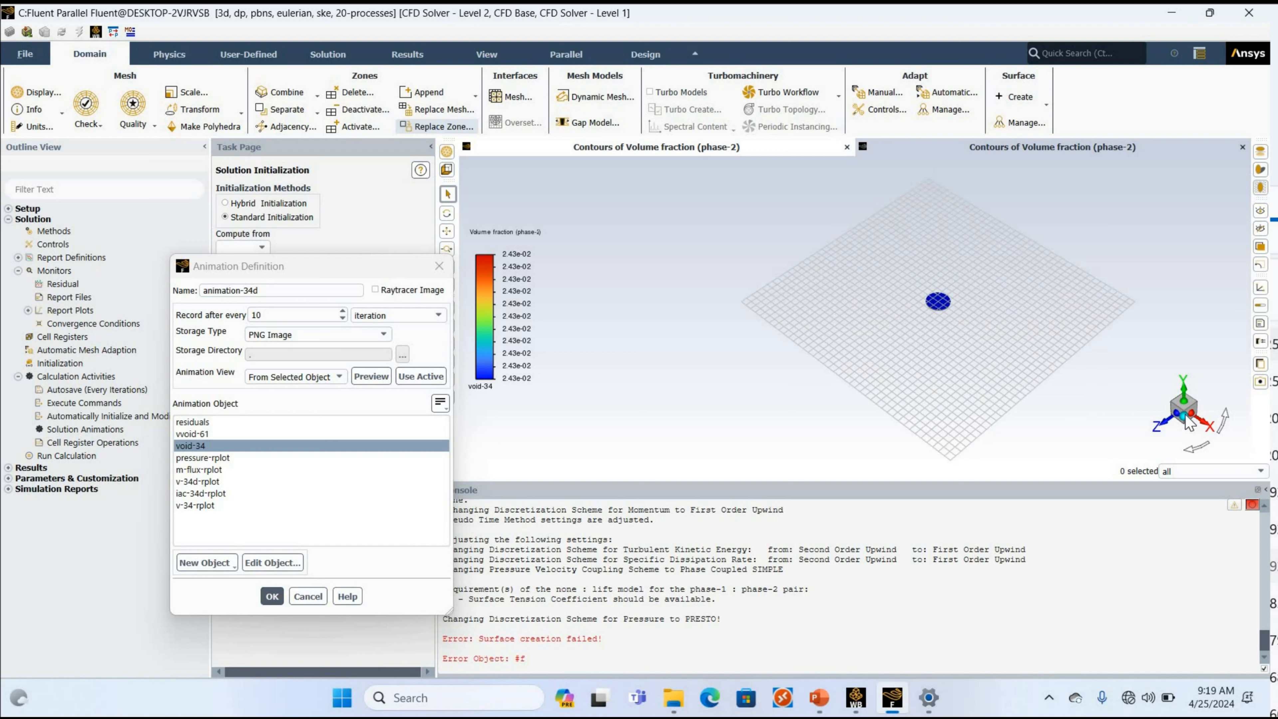
pyautogui.scroll(-5, 861, 331)
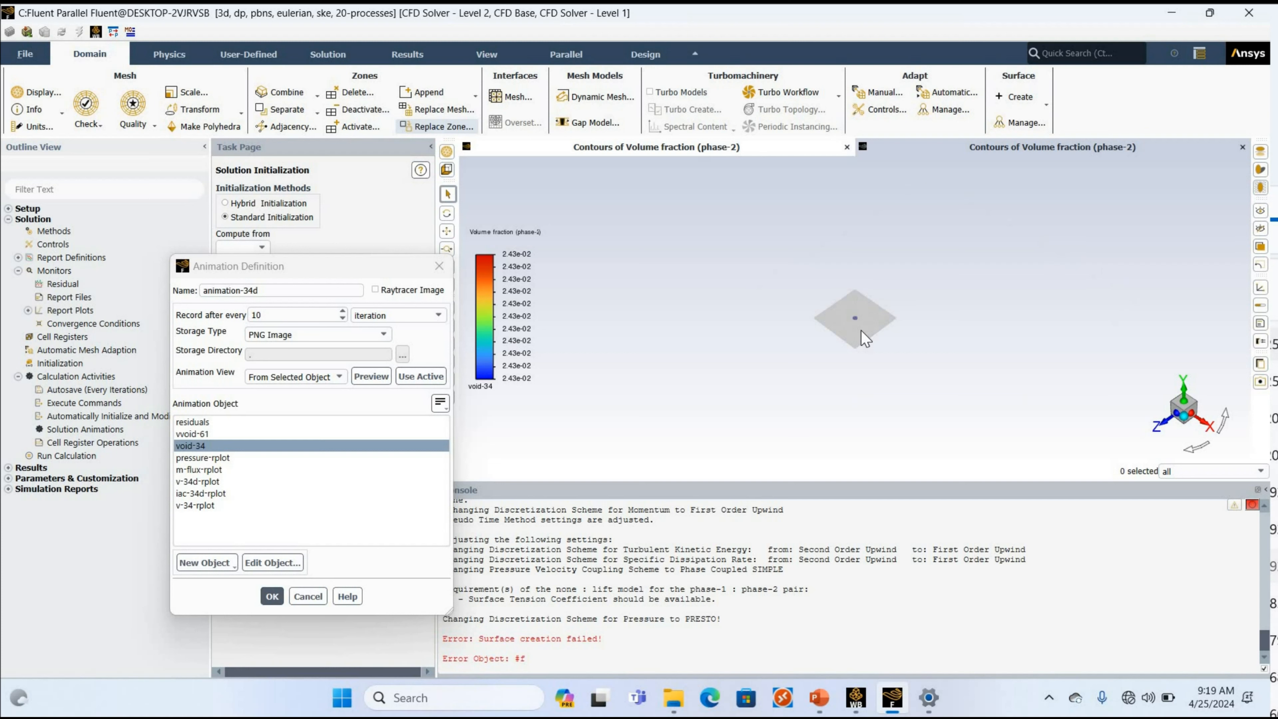
pyautogui.scroll(6, 861, 330)
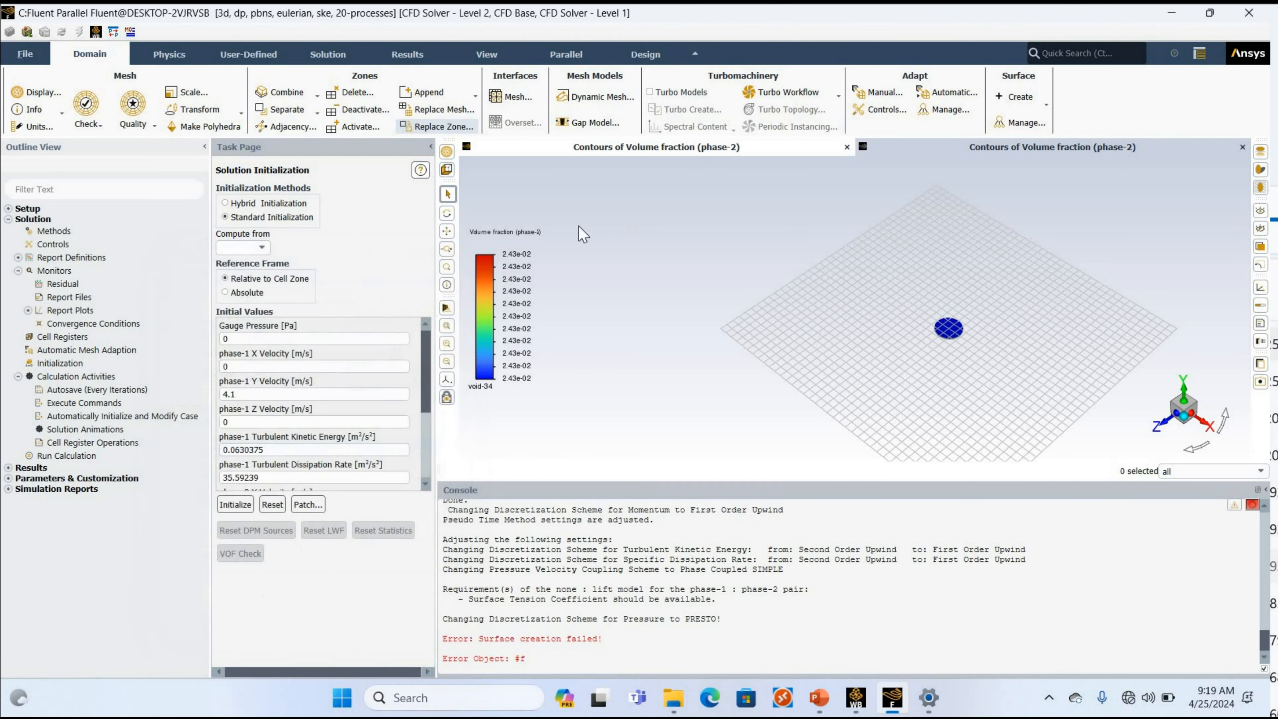
# Rotate, pan and enlarge the void-34 contour so the circular section faces the viewer and nearly fills the graphics area's height.
pyautogui.click(446, 231)
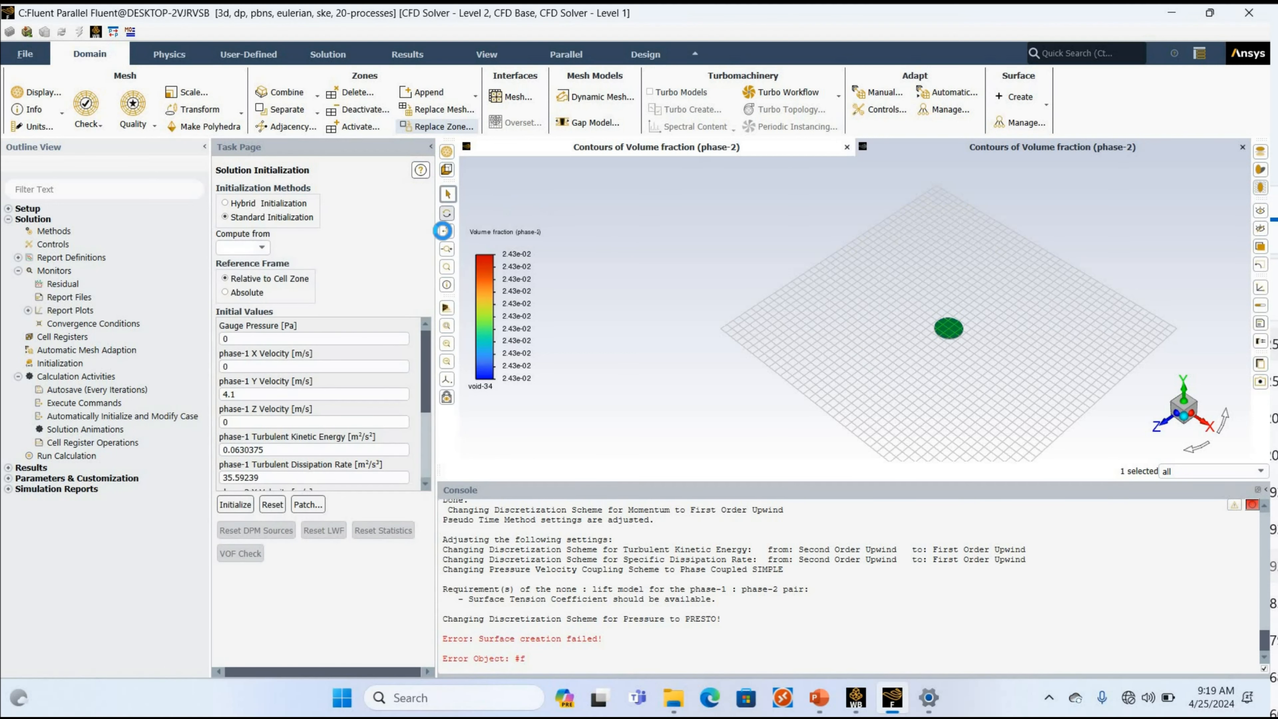
pyautogui.moveTo(645, 265); pyautogui.dragTo(543, 242)
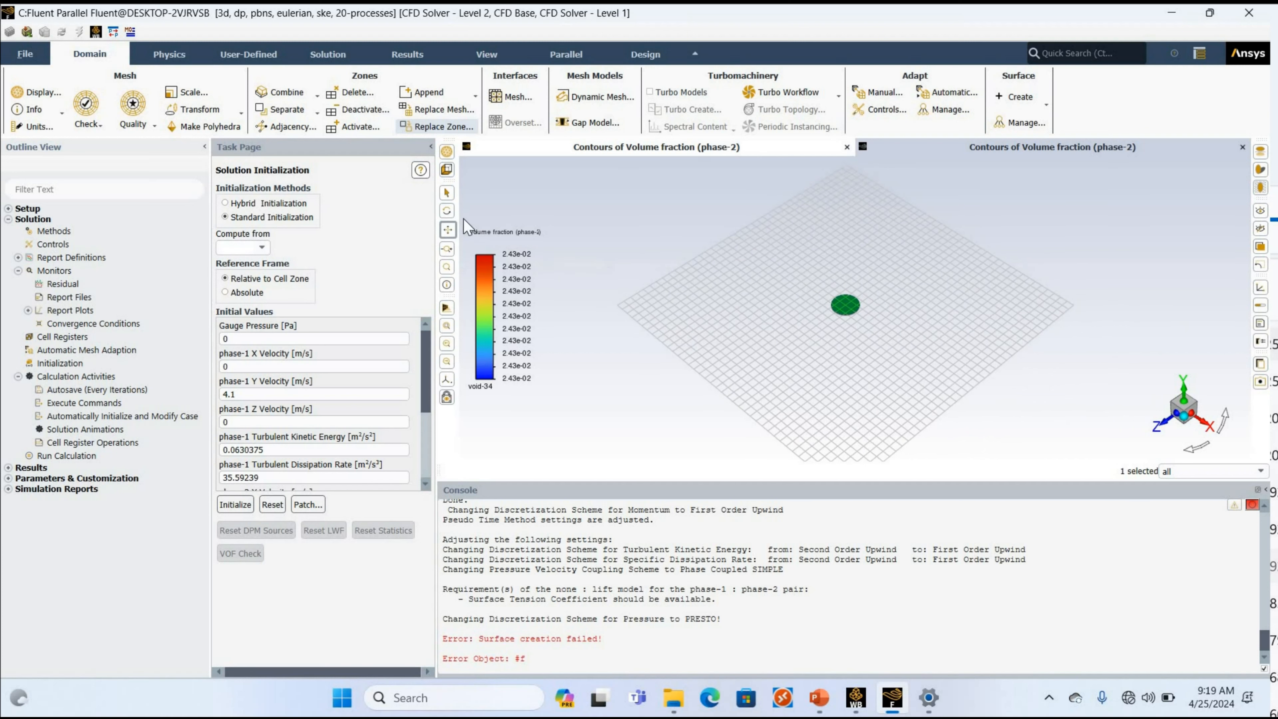
pyautogui.click(447, 212)
pyautogui.moveTo(830, 369); pyautogui.dragTo(847, 330)
pyautogui.scroll(-5, 848, 331)
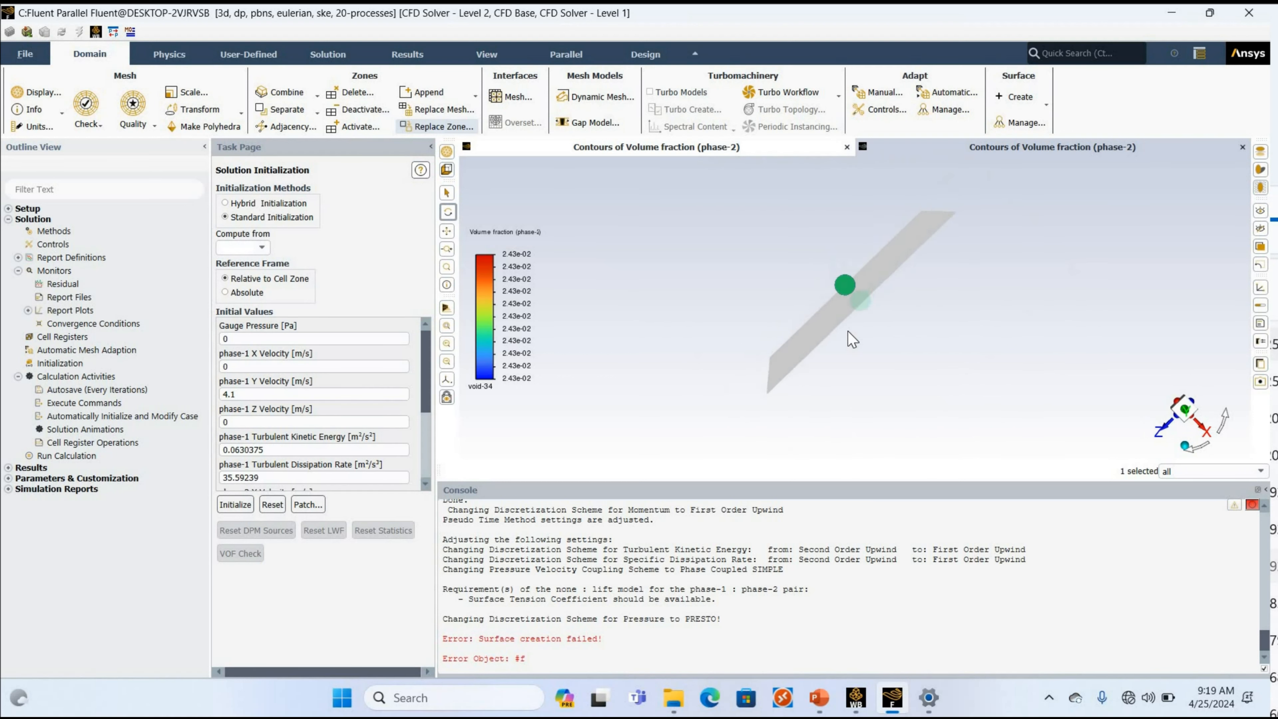
pyautogui.scroll(12, 832, 233)
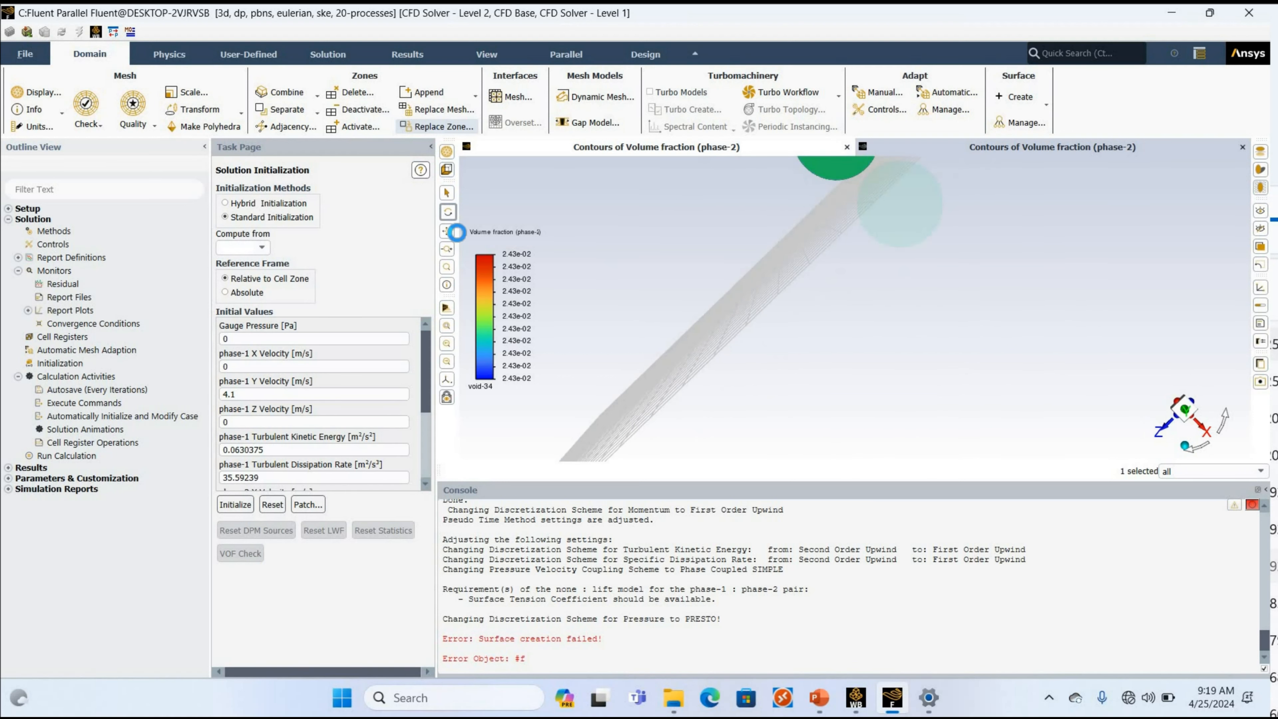
pyautogui.click(448, 231)
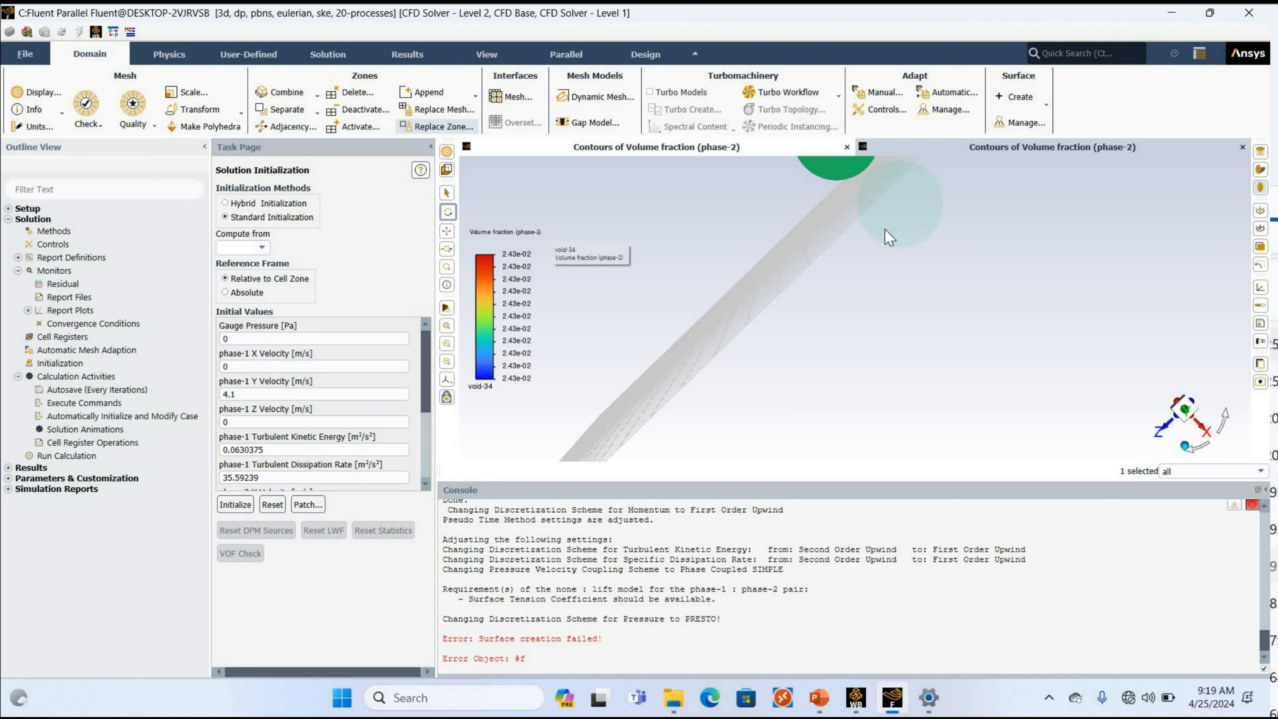
pyautogui.moveTo(744, 327); pyautogui.dragTo(697, 428)
pyautogui.scroll(1, 768, 348)
pyautogui.scroll(2, 769, 355)
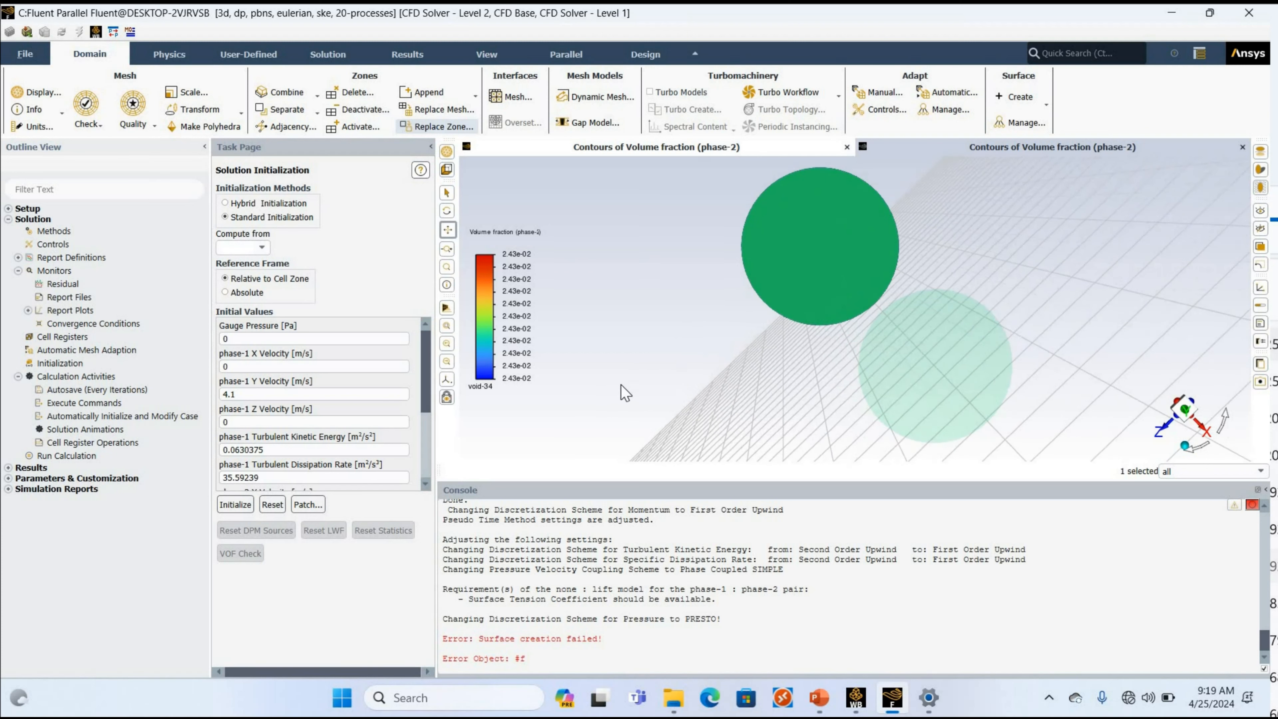
pyautogui.moveTo(733, 349); pyautogui.dragTo(661, 395)
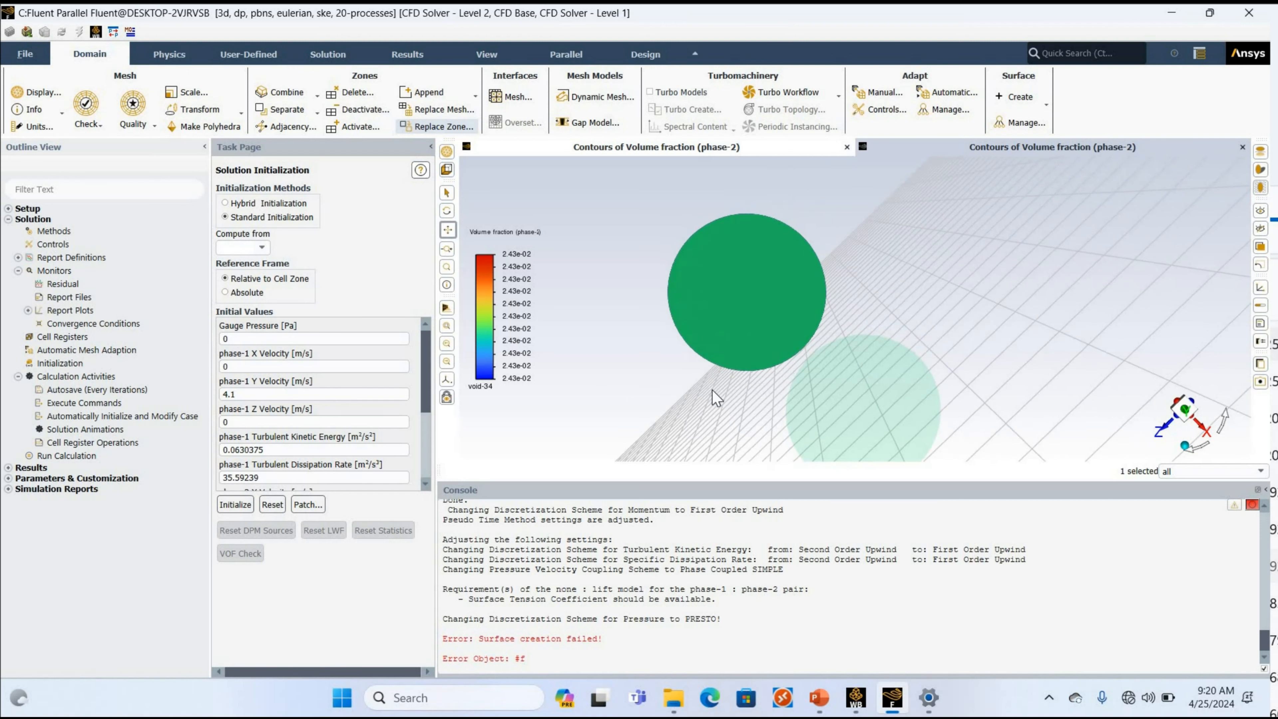
pyautogui.scroll(2, 699, 390)
pyautogui.moveTo(751, 329); pyautogui.dragTo(715, 350)
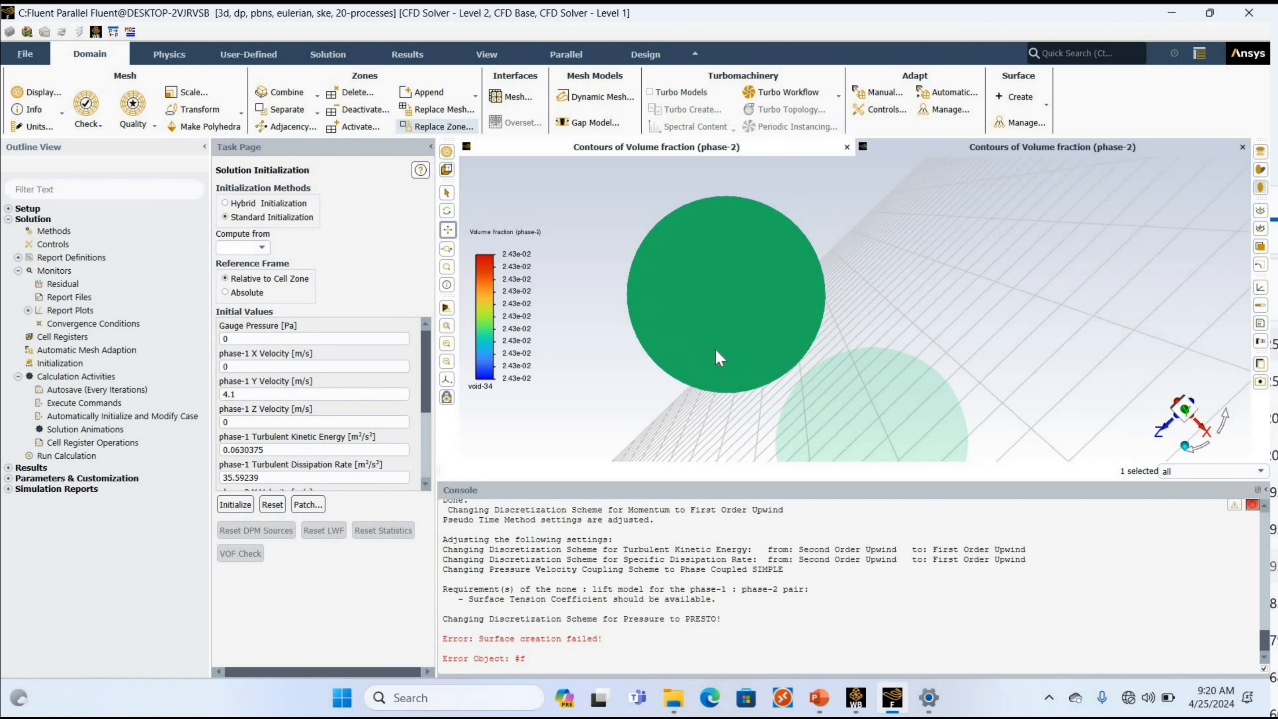
pyautogui.scroll(3, 742, 331)
pyautogui.scroll(1, 863, 359)
pyautogui.scroll(-1, 863, 361)
pyautogui.moveTo(864, 352); pyautogui.dragTo(863, 372)
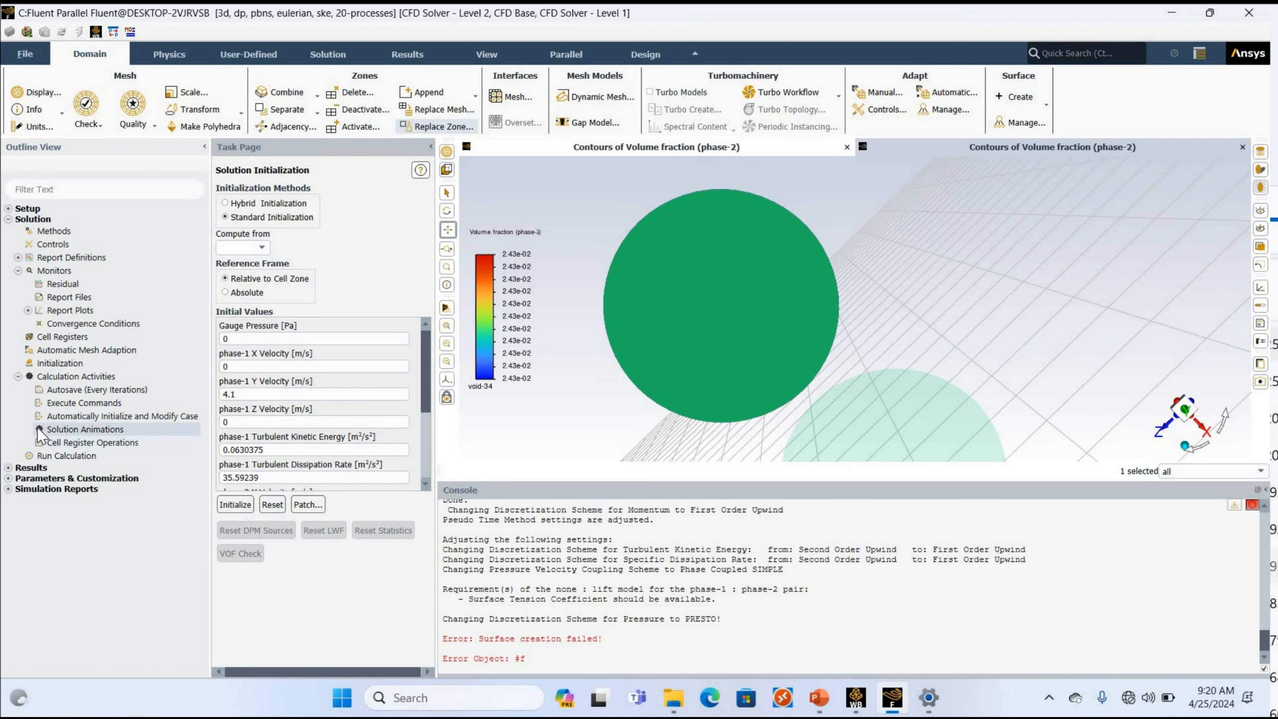
# Create a solution animation named animation-34 for the void-34 object, using the active view as its animation view.
pyautogui.doubleClick(76, 432)
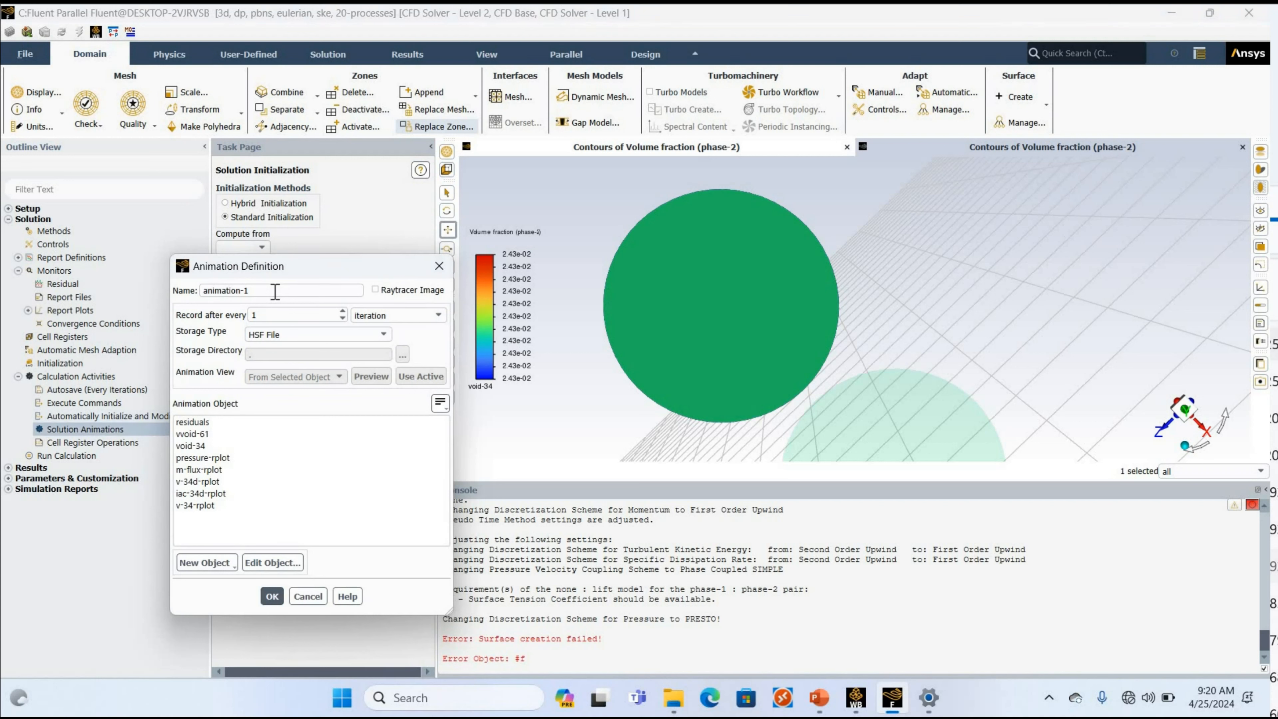
pyautogui.write('34')
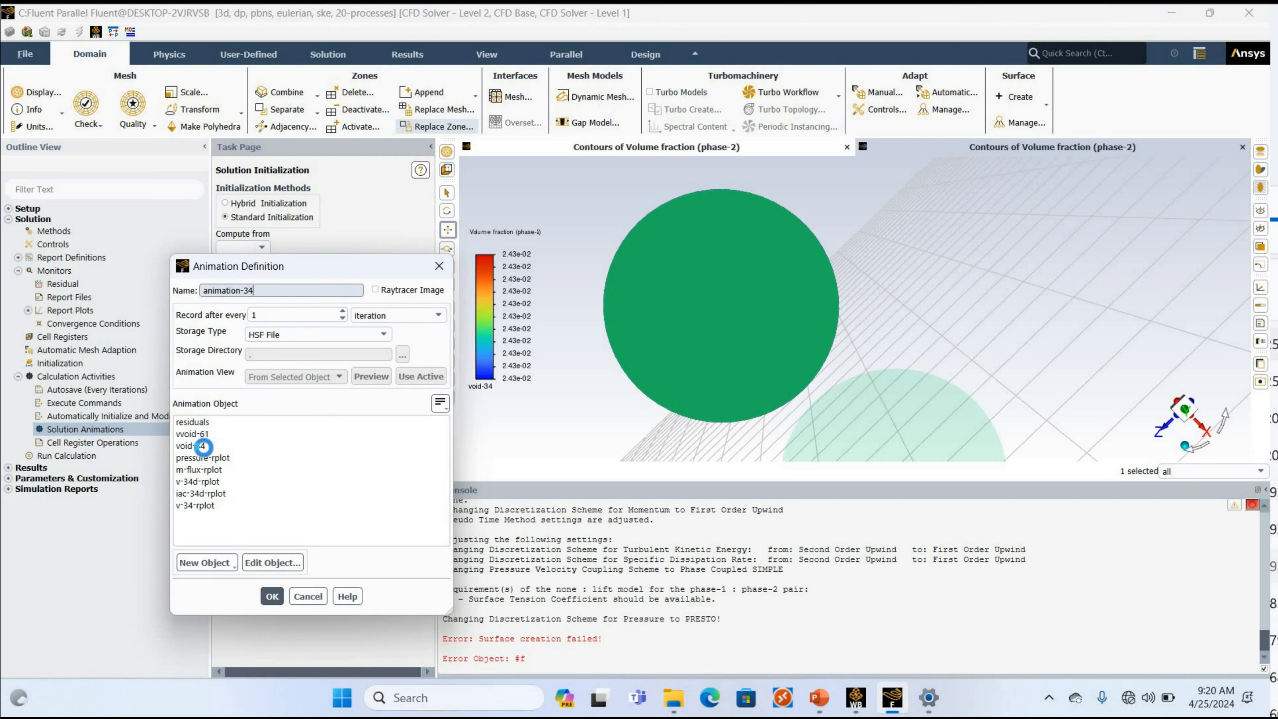
pyautogui.click(194, 446)
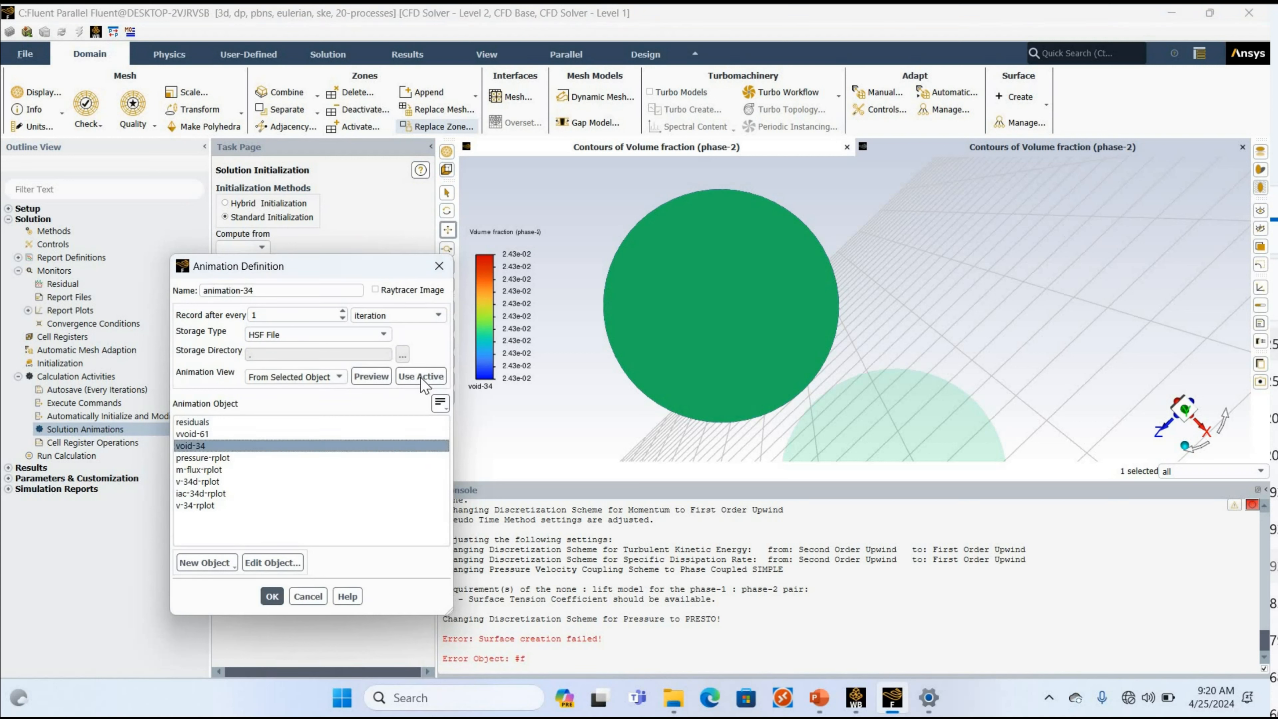
pyautogui.click(421, 377)
pyautogui.click(421, 377)
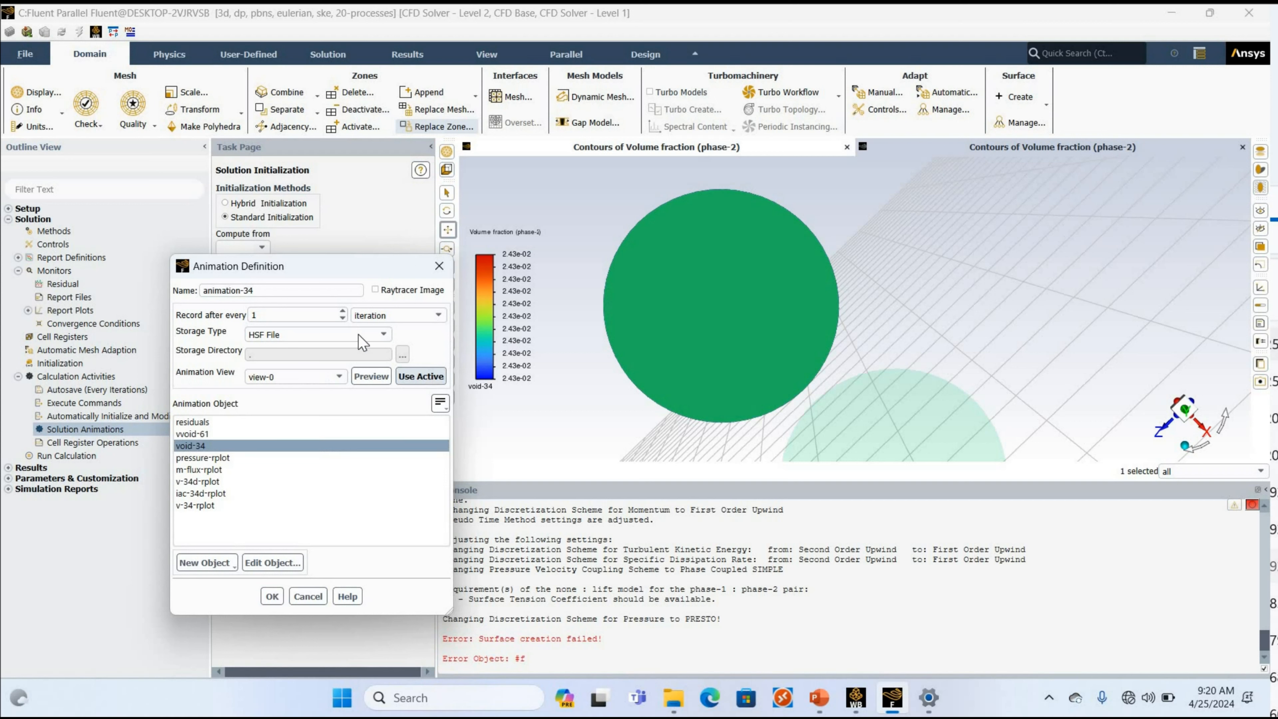
# Store animation-34 as PNG Image, set its recording interval in iterations, and save the definition.
pyautogui.click(276, 333)
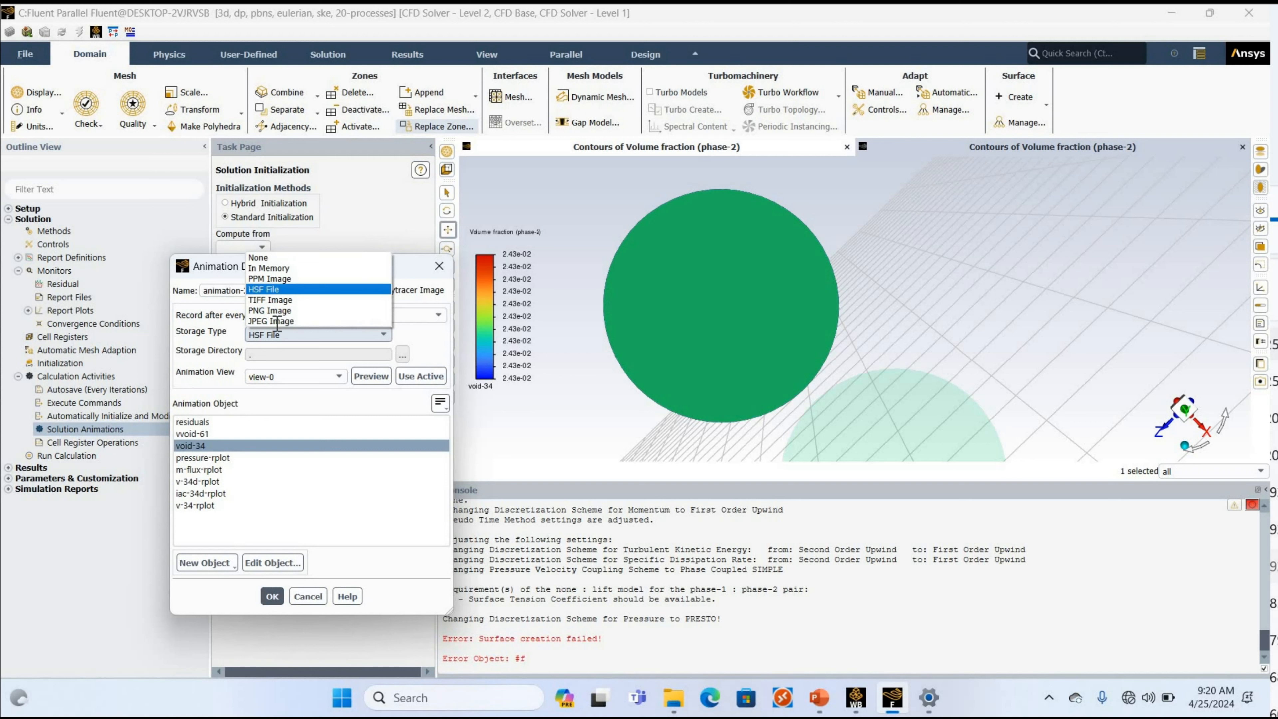
pyautogui.click(276, 310)
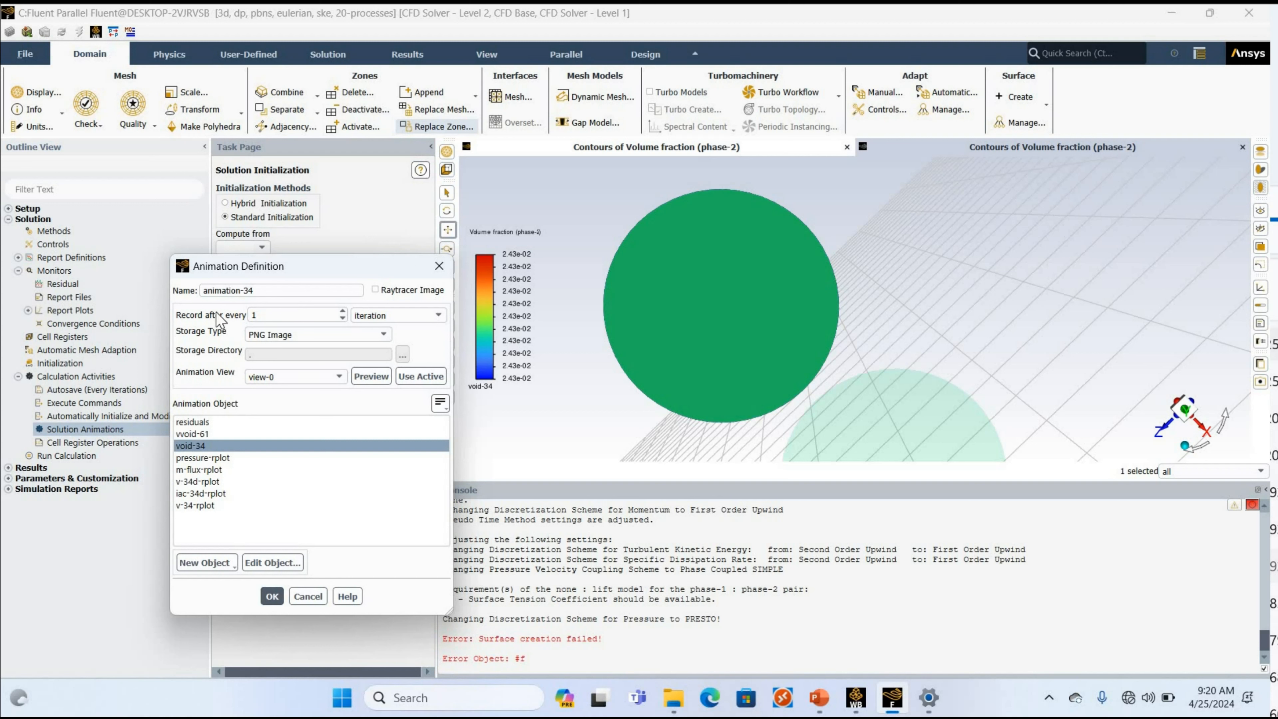
pyautogui.moveTo(265, 315); pyautogui.dragTo(217, 312)
pyautogui.write('0')
pyautogui.click(271, 596)
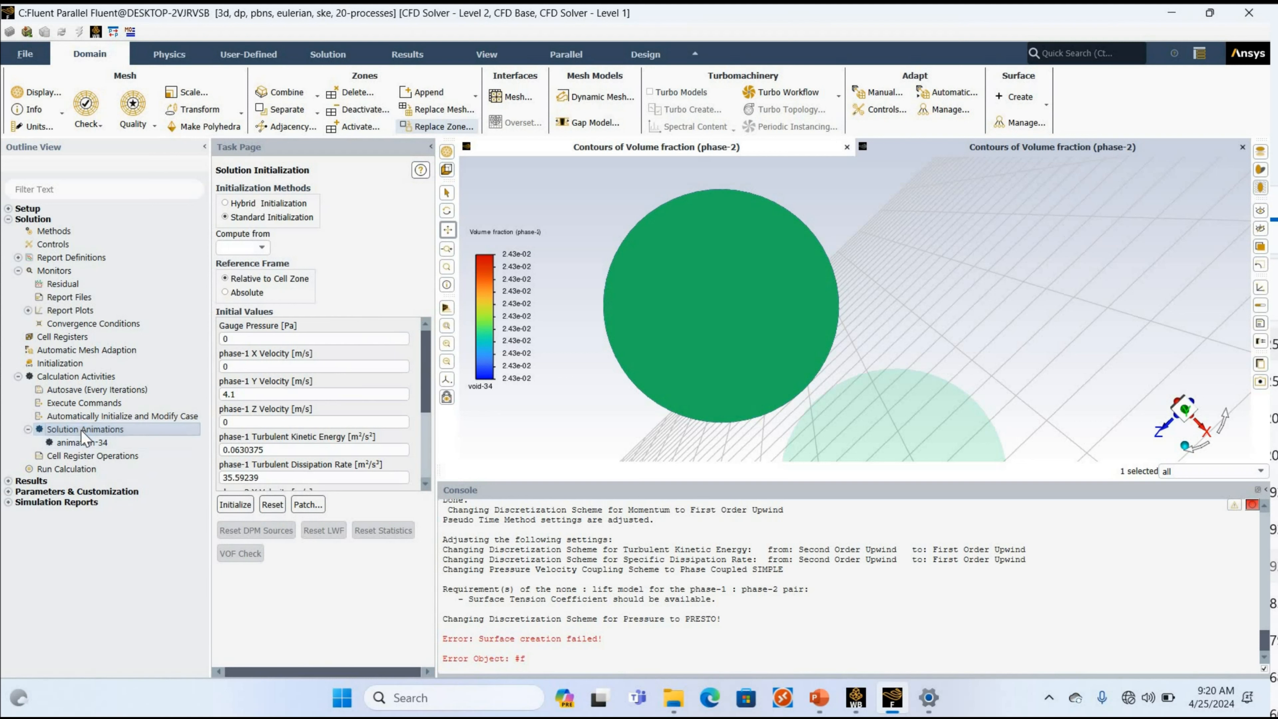
# Define a solution animation named animation-64 that records vvoid-61 every 10 iterations as PNG Image, and preview its contour.
pyautogui.doubleClick(85, 429)
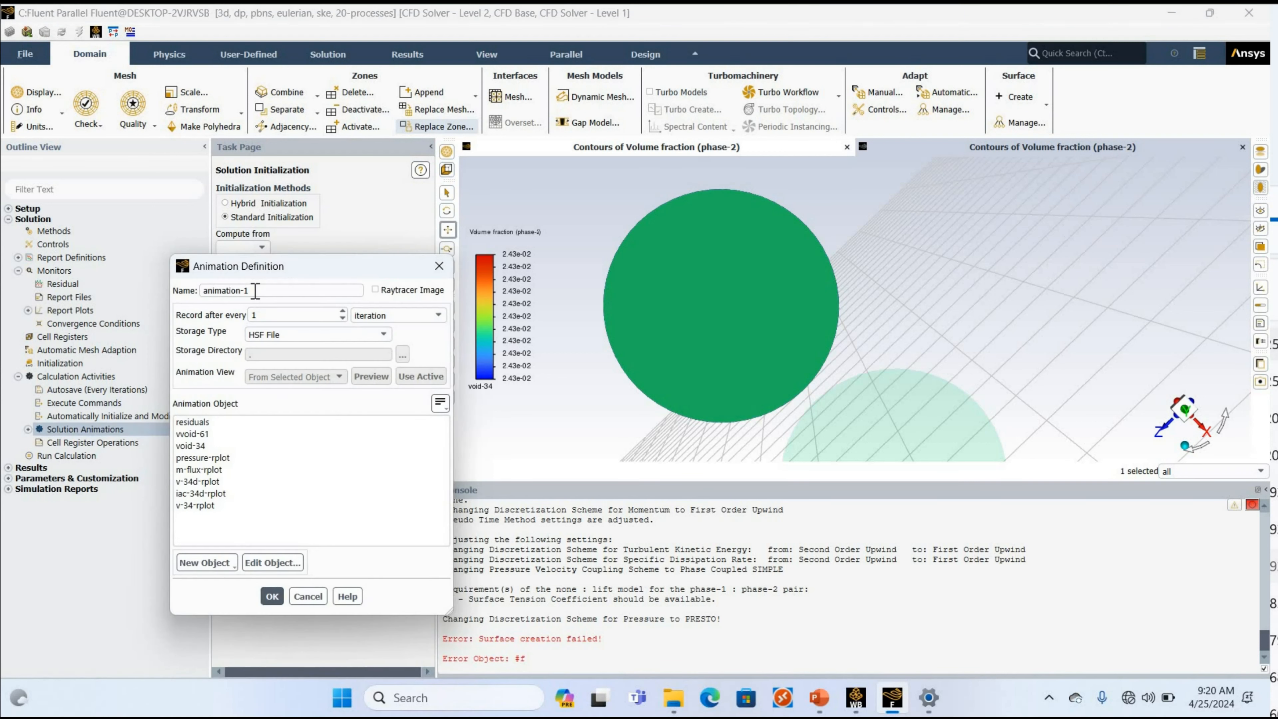
pyautogui.click(255, 290)
pyautogui.write('64')
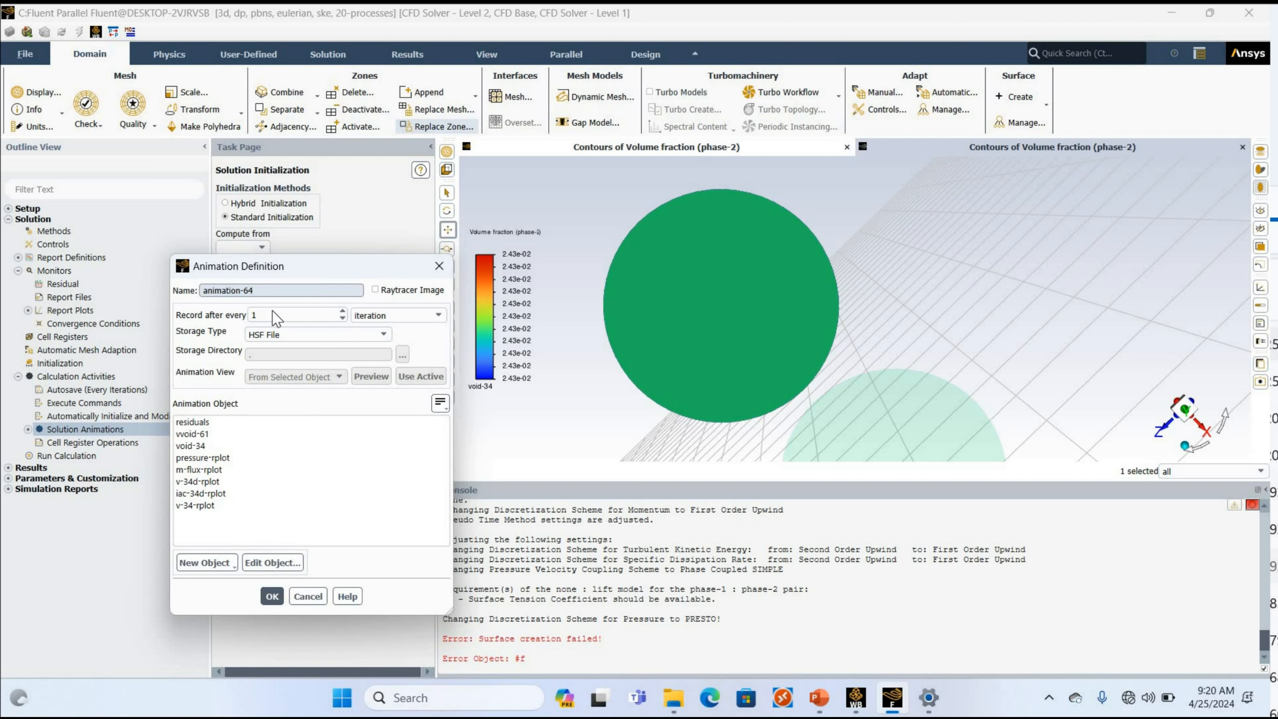
pyautogui.click(302, 334)
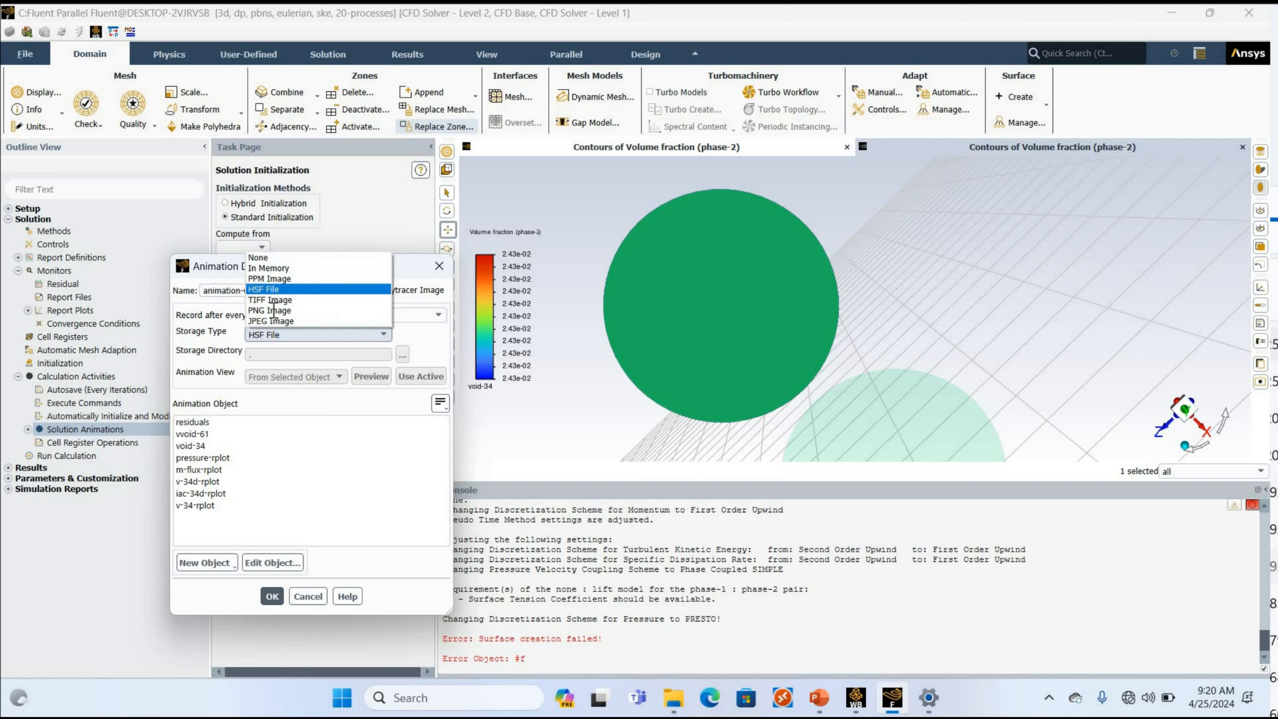
pyautogui.click(271, 315)
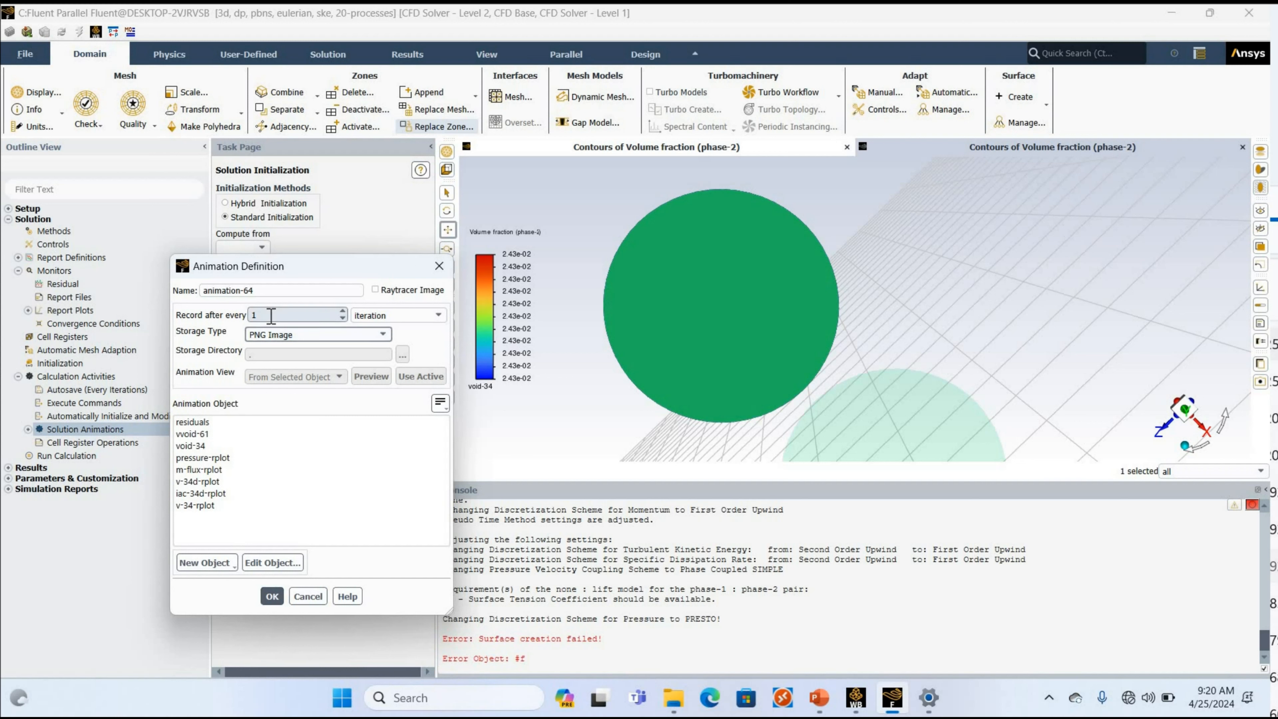
pyautogui.click(199, 433)
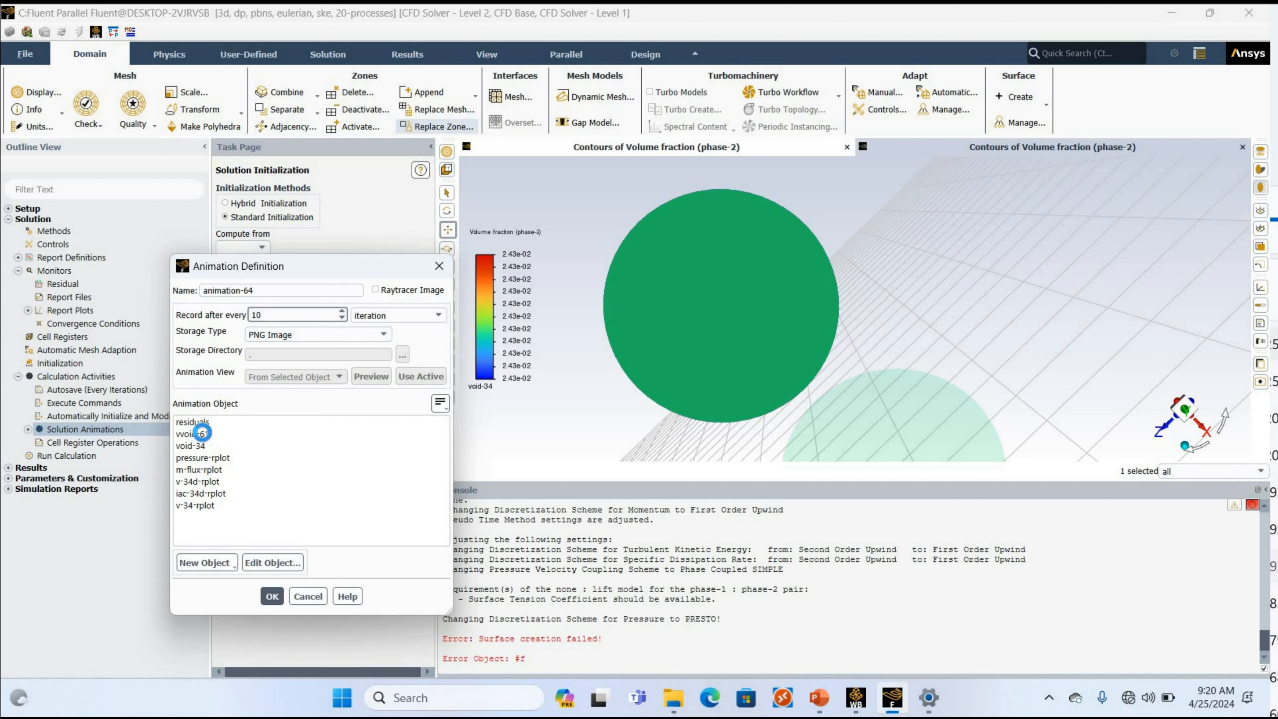
pyautogui.click(371, 378)
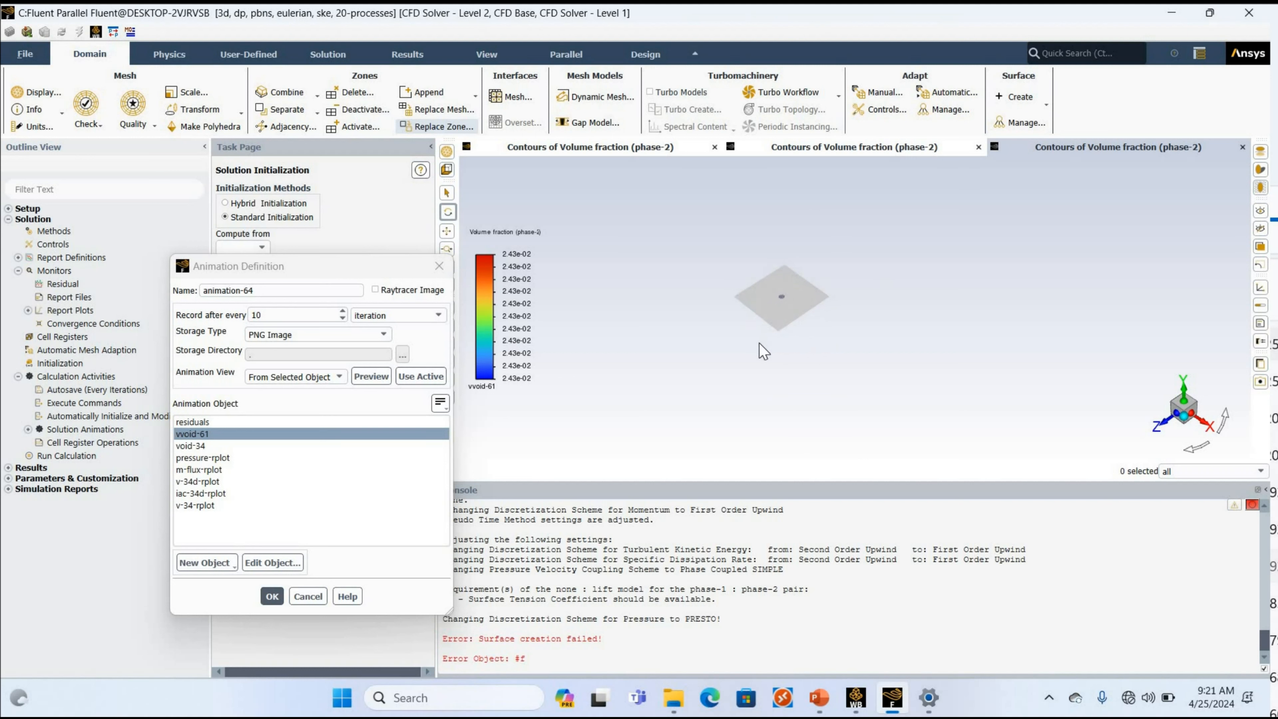
# Rotate, pan and enlarge the vvoid-61 contour so the circular section faces the viewer.
pyautogui.moveTo(759, 343); pyautogui.dragTo(760, 347)
pyautogui.scroll(10, 760, 347)
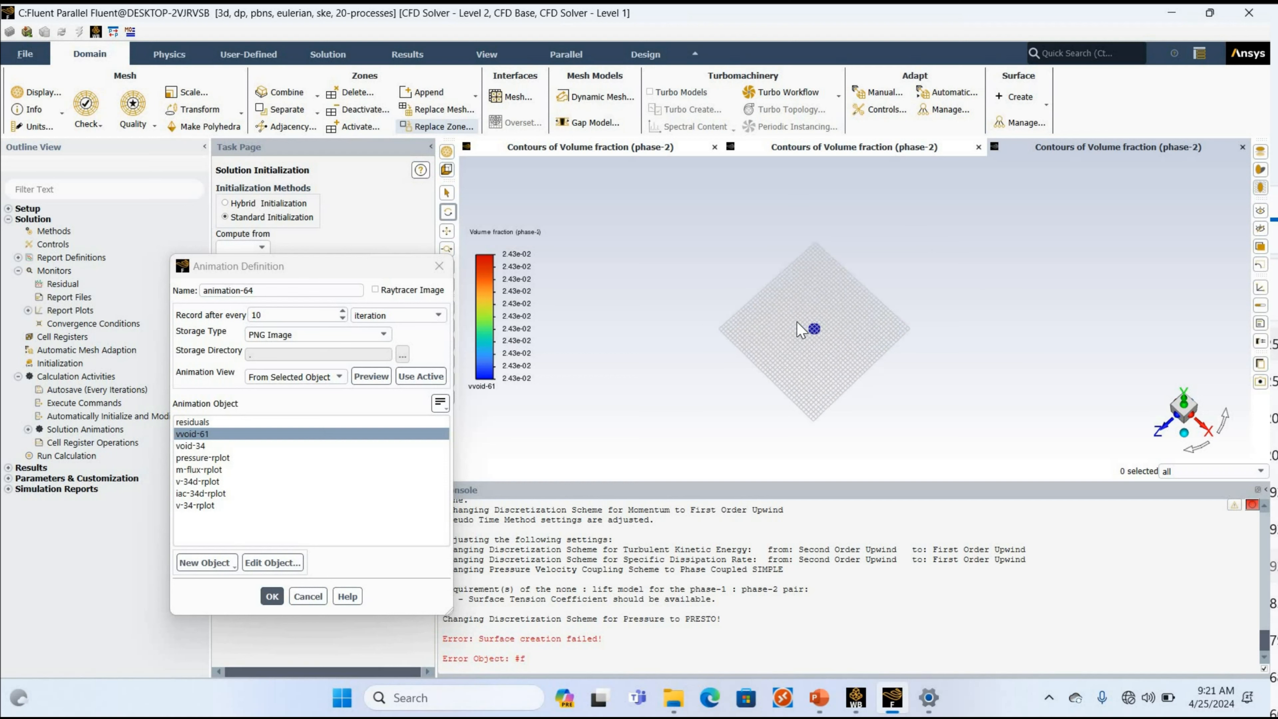
pyautogui.moveTo(745, 307); pyautogui.dragTo(763, 361)
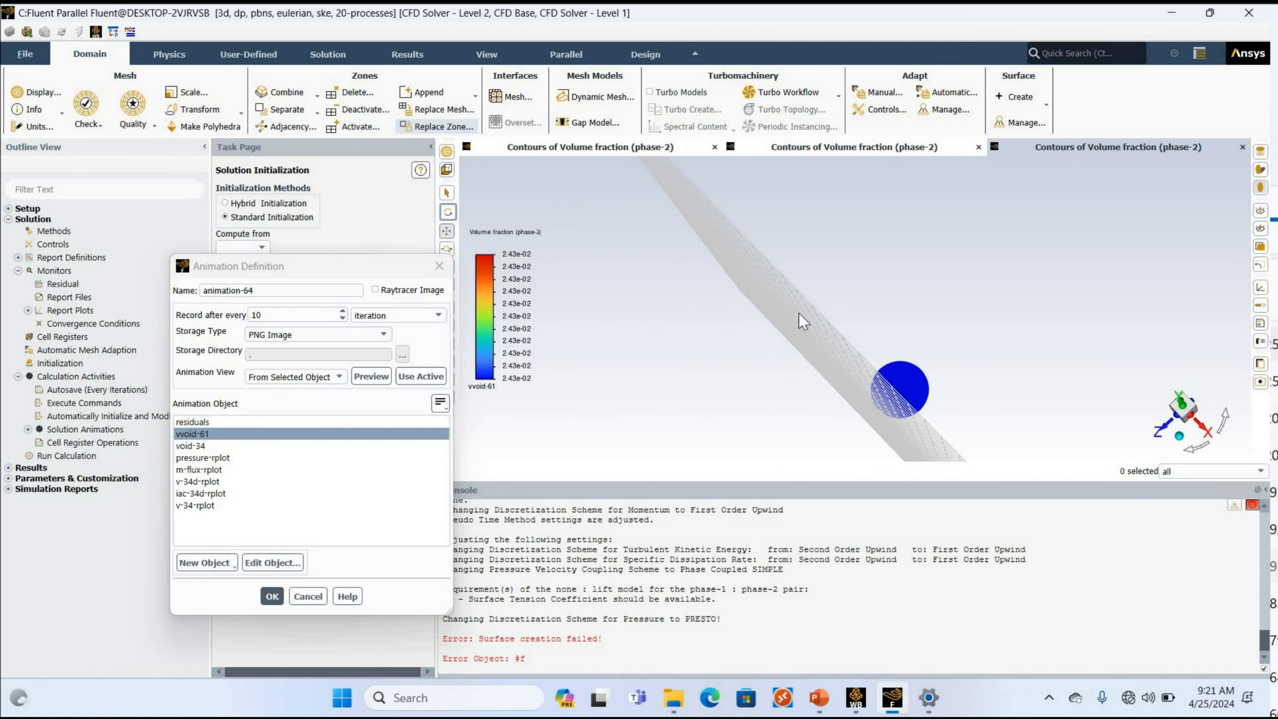
pyautogui.moveTo(736, 371)
pyautogui.mouseDown()
pyautogui.moveTo(770, 387)
pyautogui.moveTo(764, 358)
pyautogui.moveTo(720, 355)
pyautogui.mouseUp()
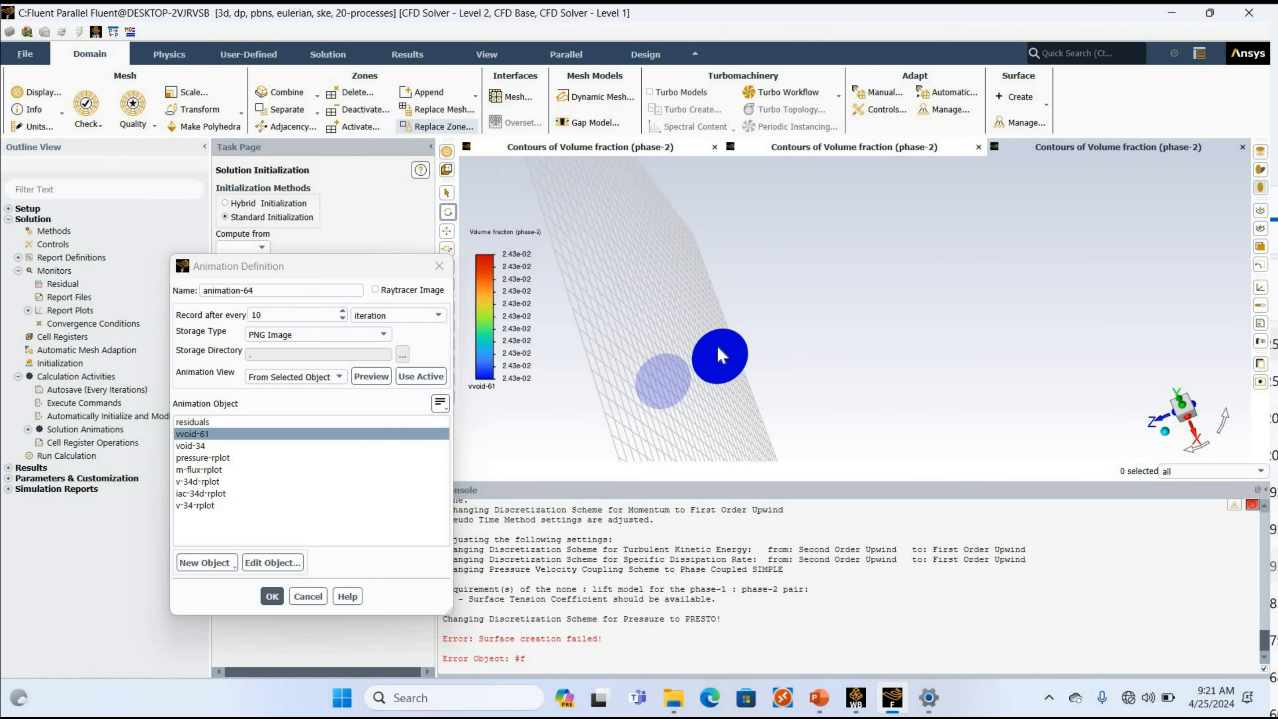
pyautogui.scroll(5, 718, 348)
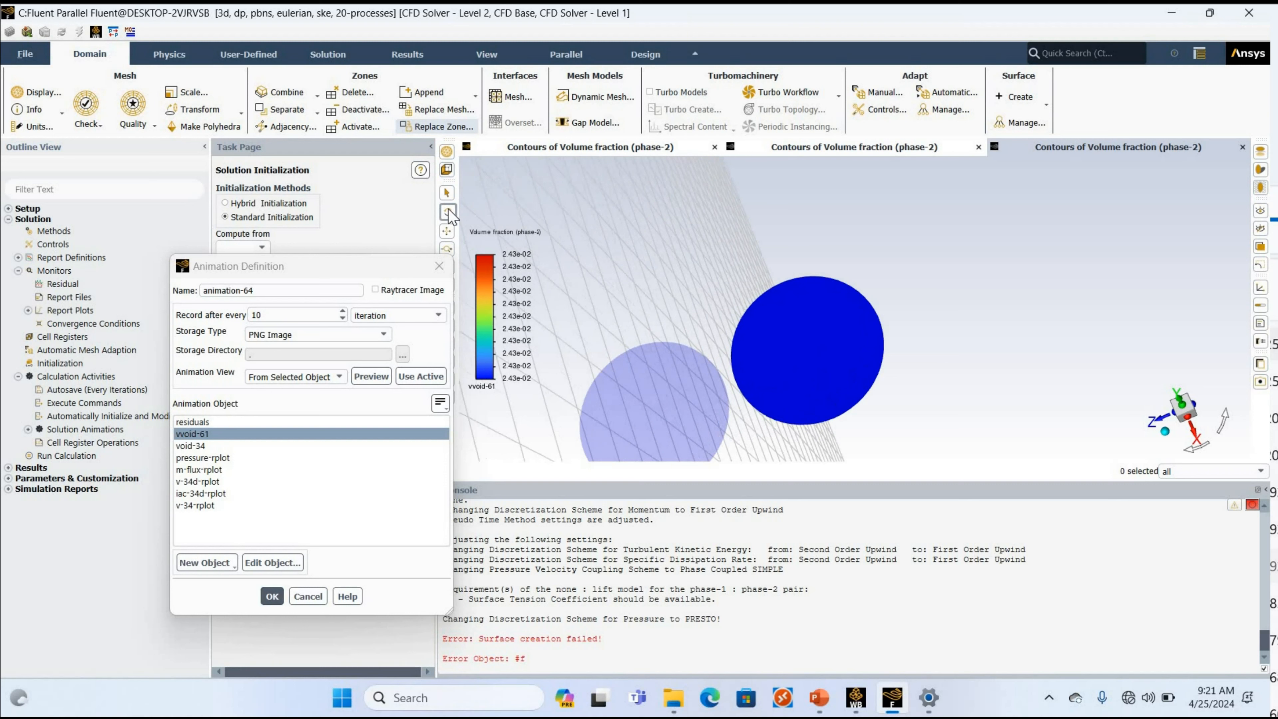
pyautogui.click(447, 229)
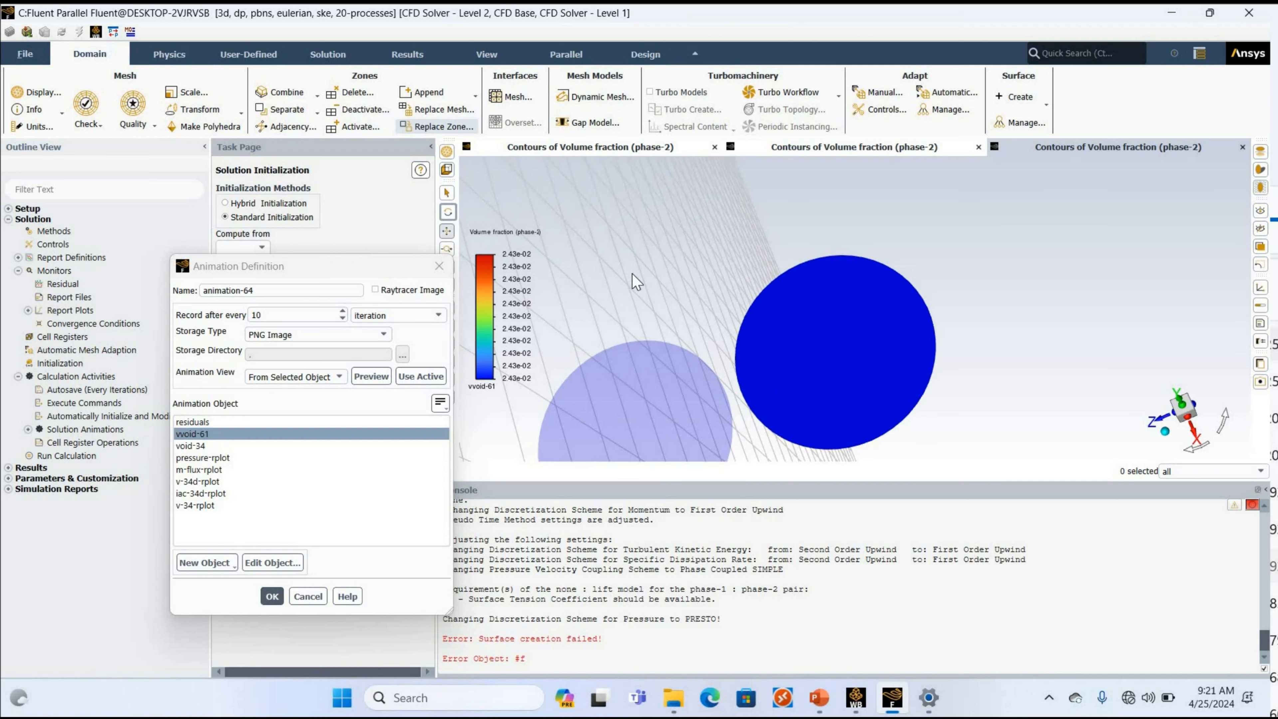
pyautogui.moveTo(907, 415); pyautogui.dragTo(1198, 357)
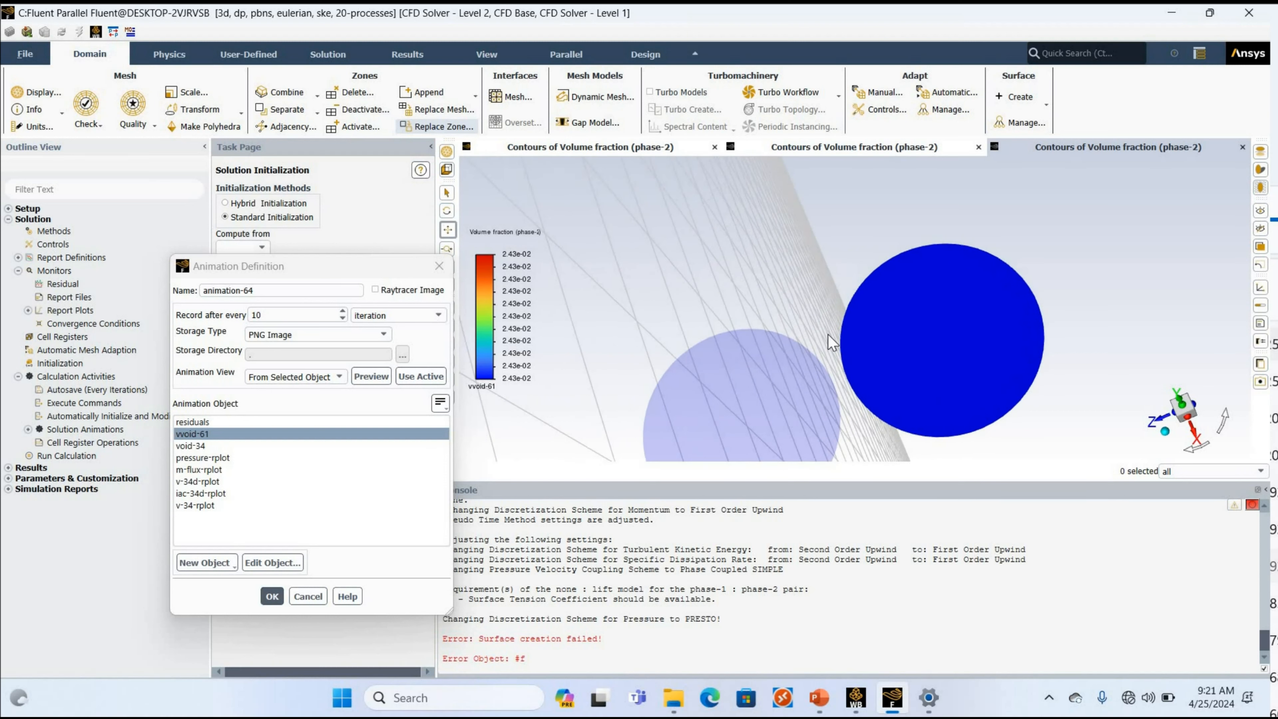
pyautogui.moveTo(619, 291); pyautogui.dragTo(896, 350)
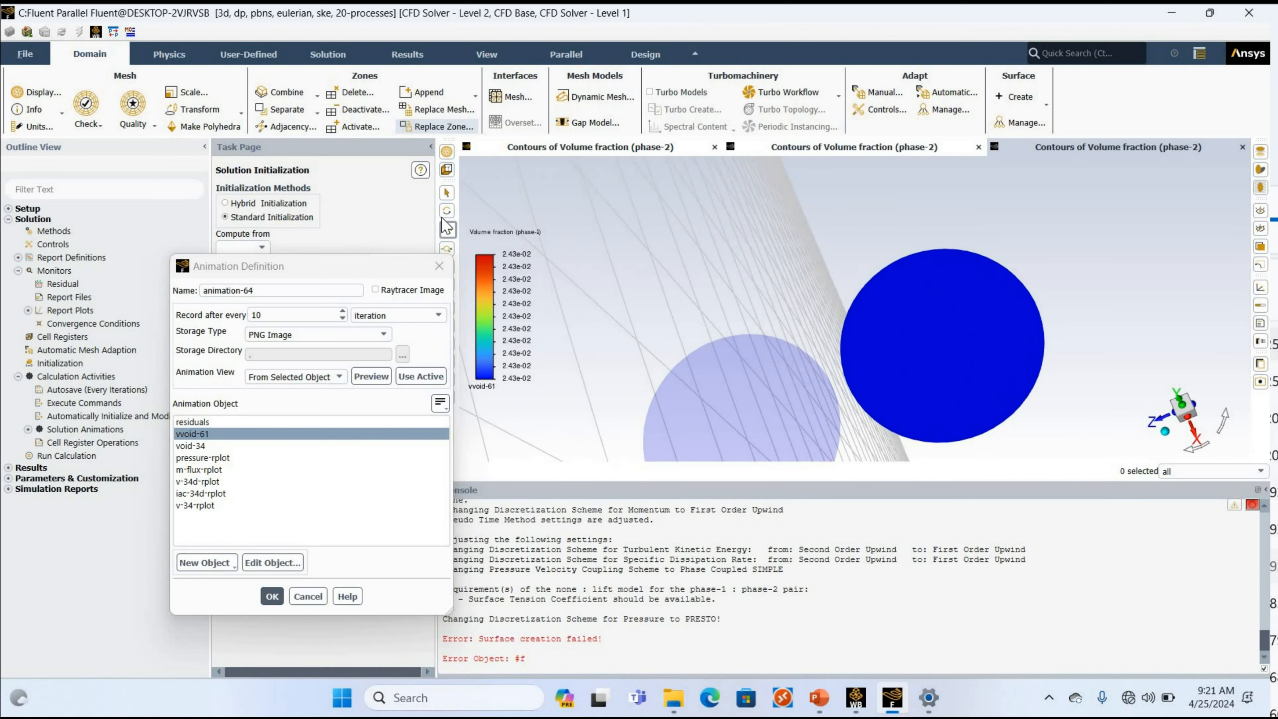
pyautogui.click(449, 230)
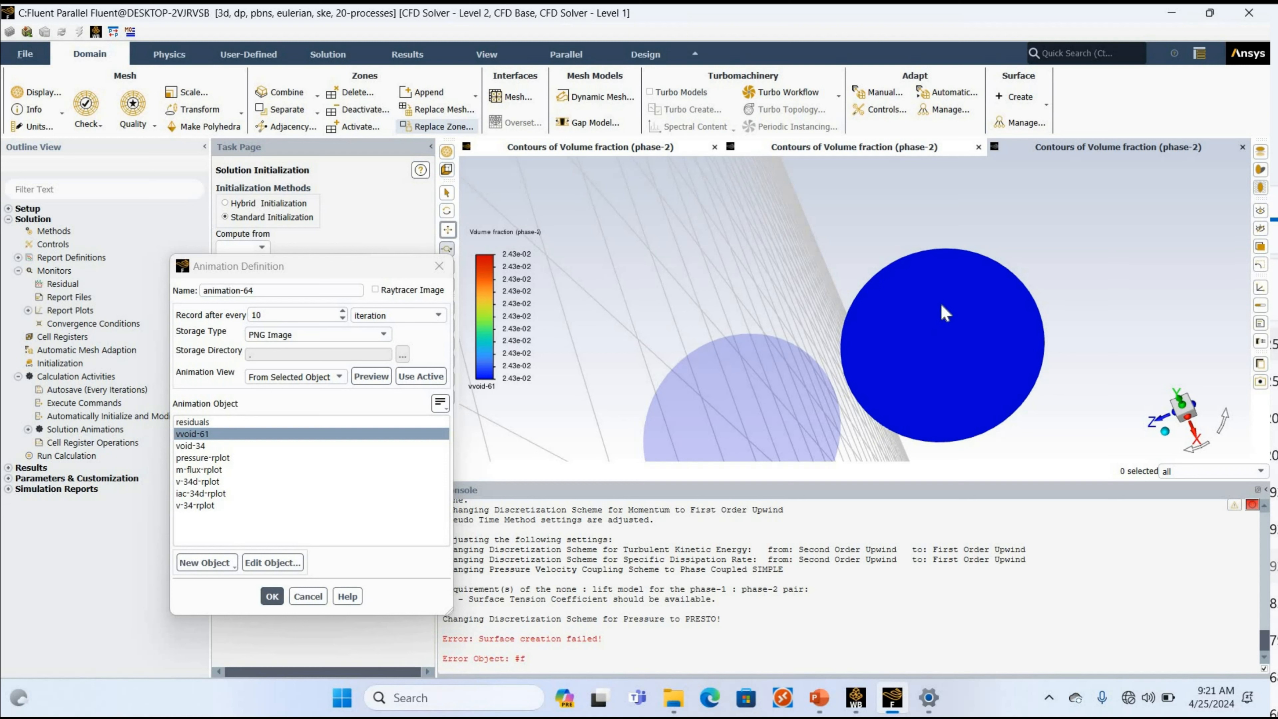
pyautogui.moveTo(945, 313); pyautogui.dragTo(604, 266)
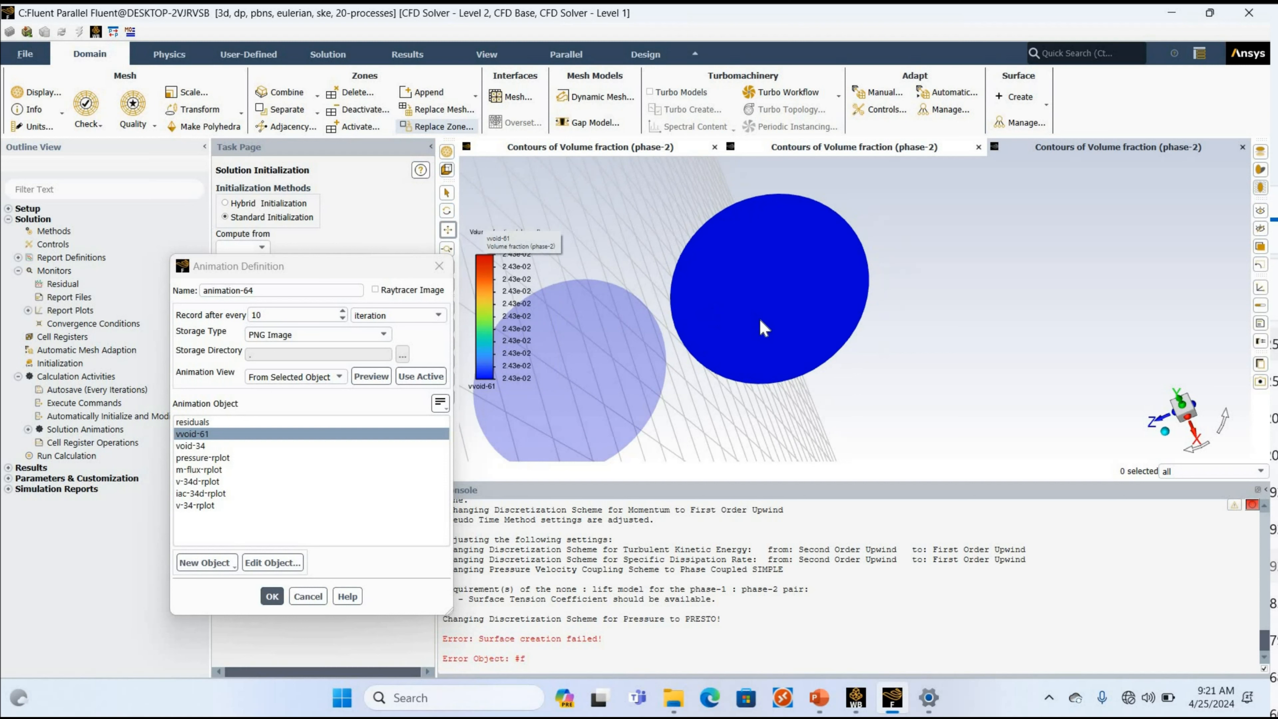
pyautogui.moveTo(847, 348); pyautogui.dragTo(1135, 350)
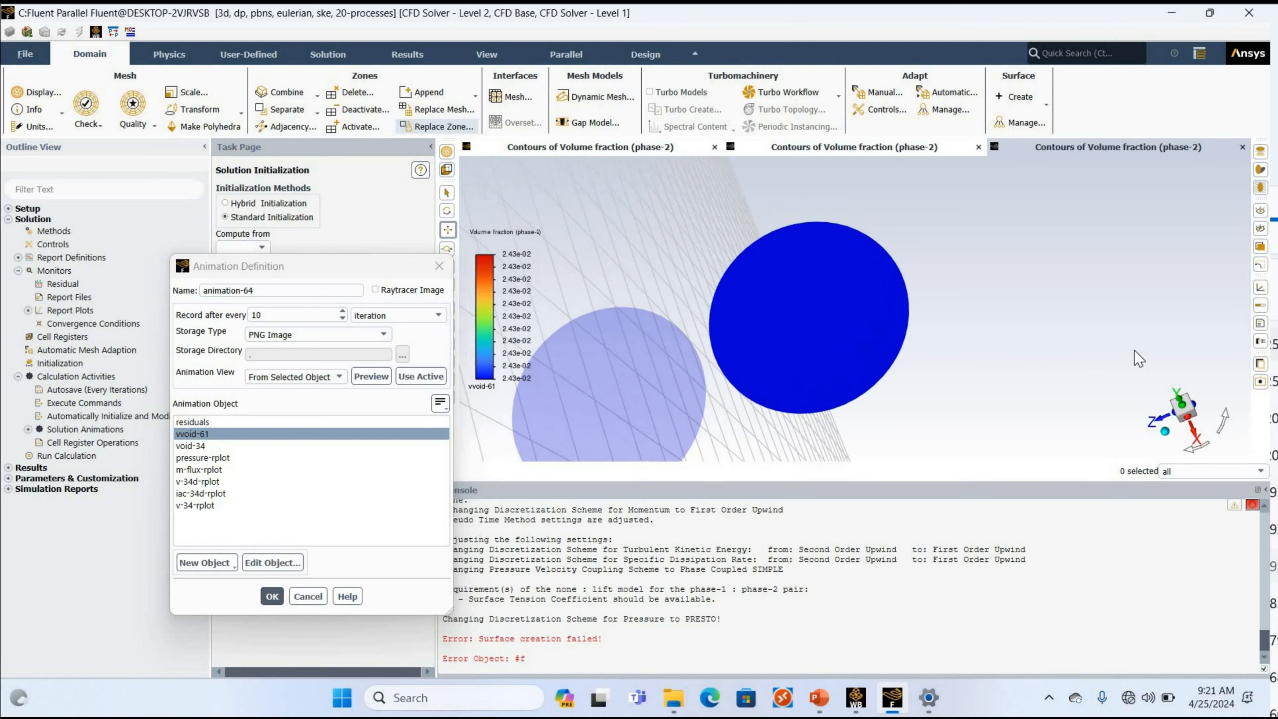
pyautogui.moveTo(846, 254); pyautogui.dragTo(466, 229)
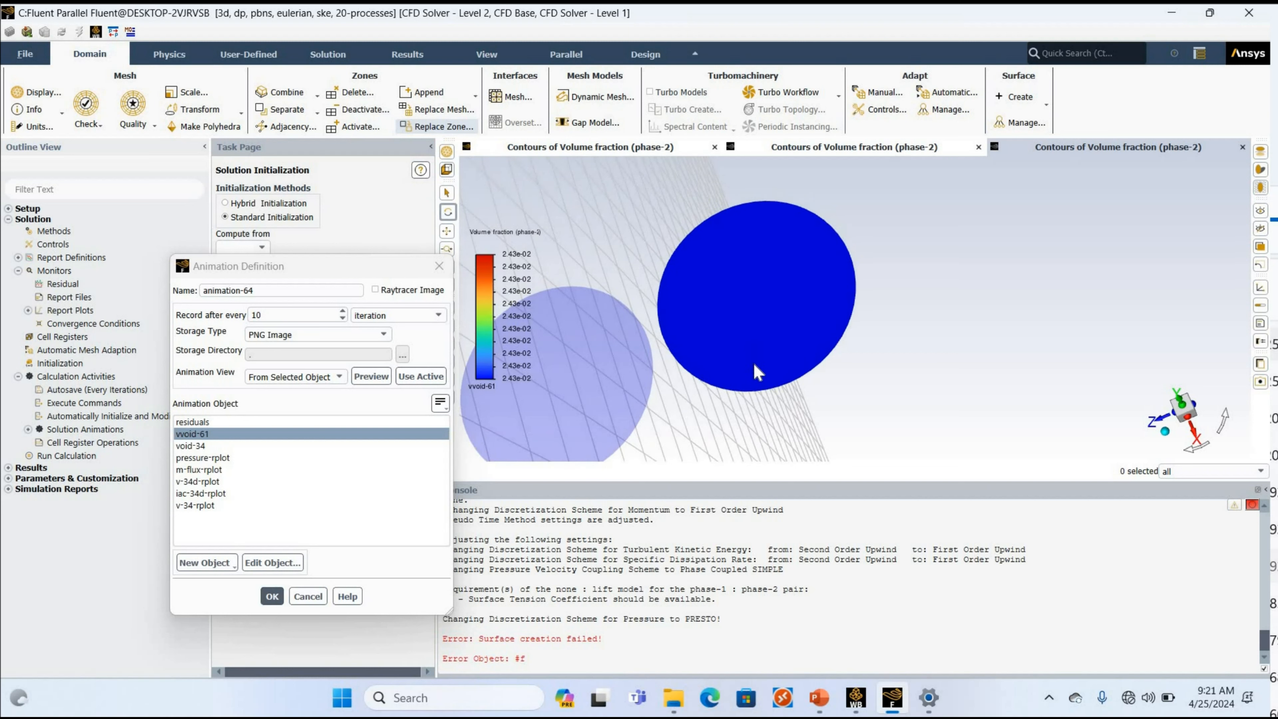
pyautogui.moveTo(743, 343); pyautogui.dragTo(747, 341)
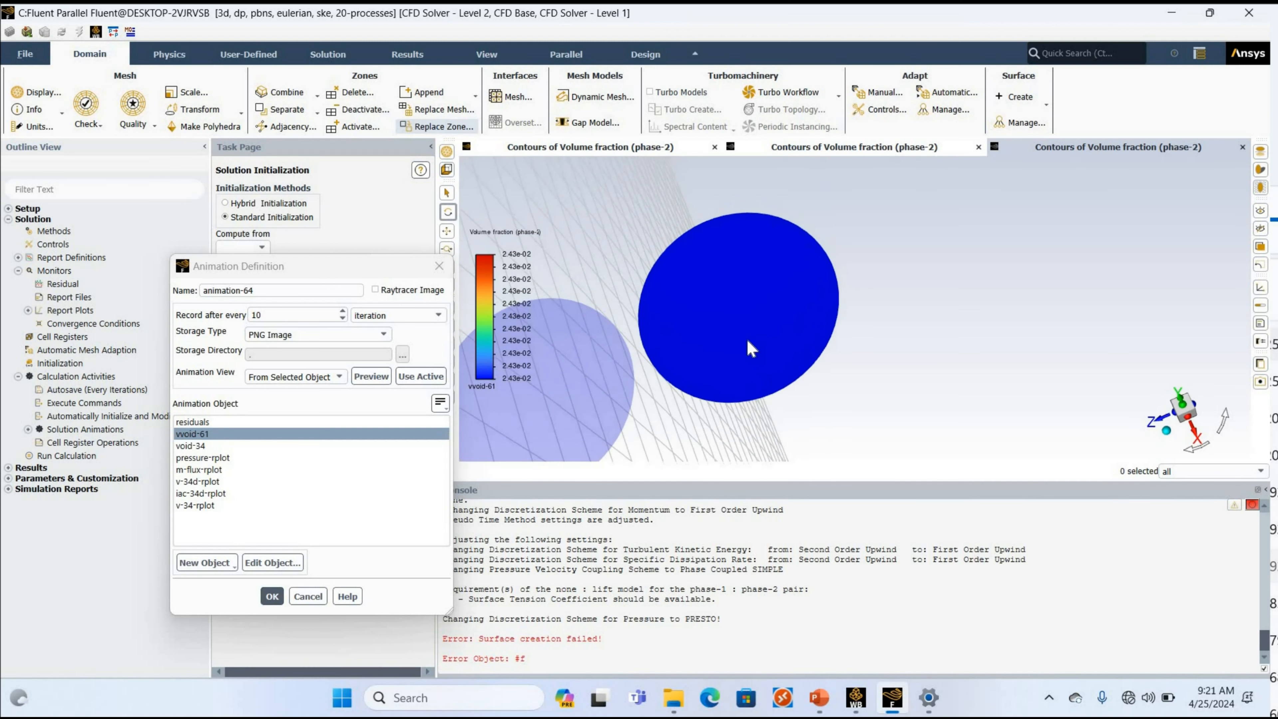
# Centre and enlarge the circular section, set the active view as animation-64's animation view, and save the definition.
pyautogui.click(447, 233)
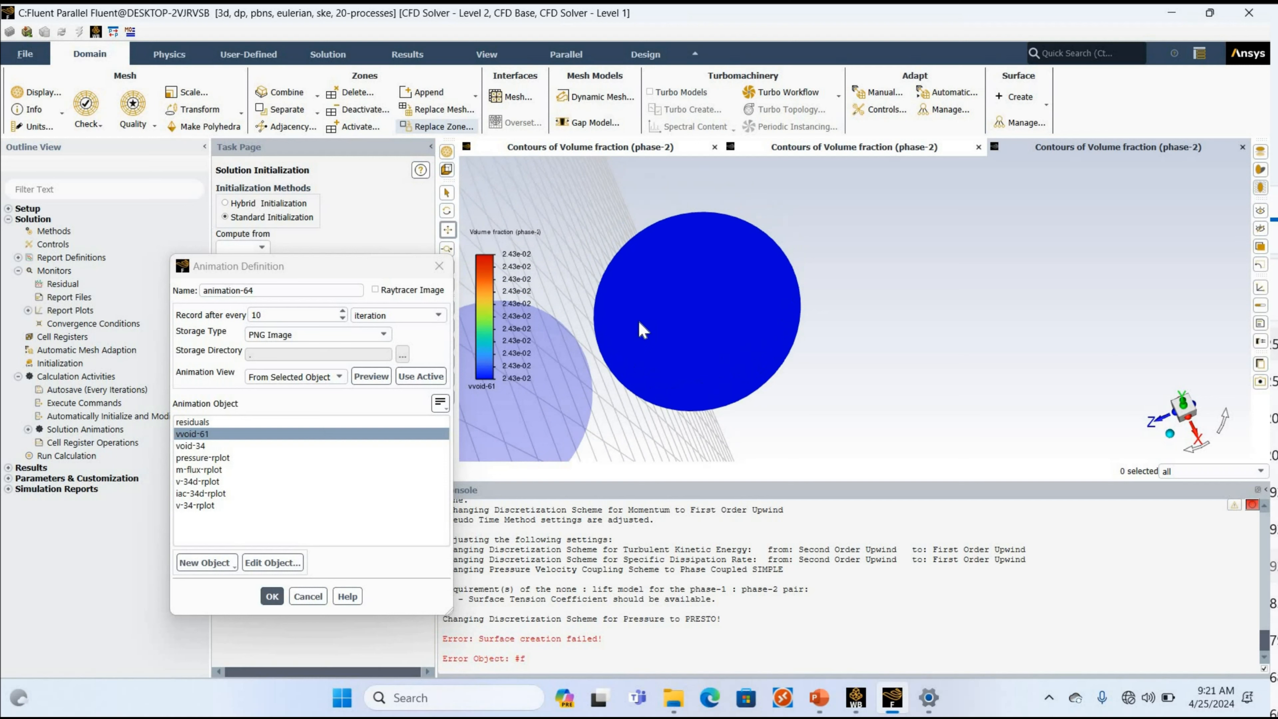
pyautogui.scroll(-1, 640, 323)
pyautogui.scroll(1, 640, 323)
pyautogui.scroll(1, 640, 331)
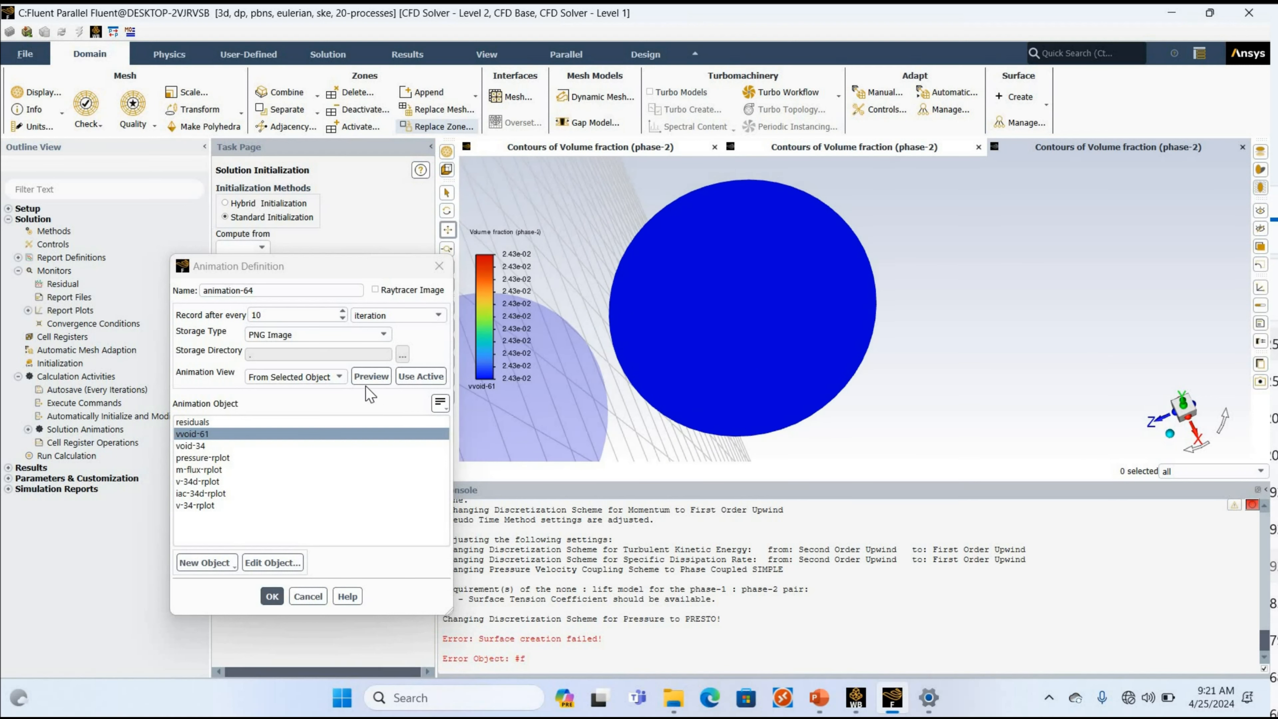
pyautogui.click(418, 378)
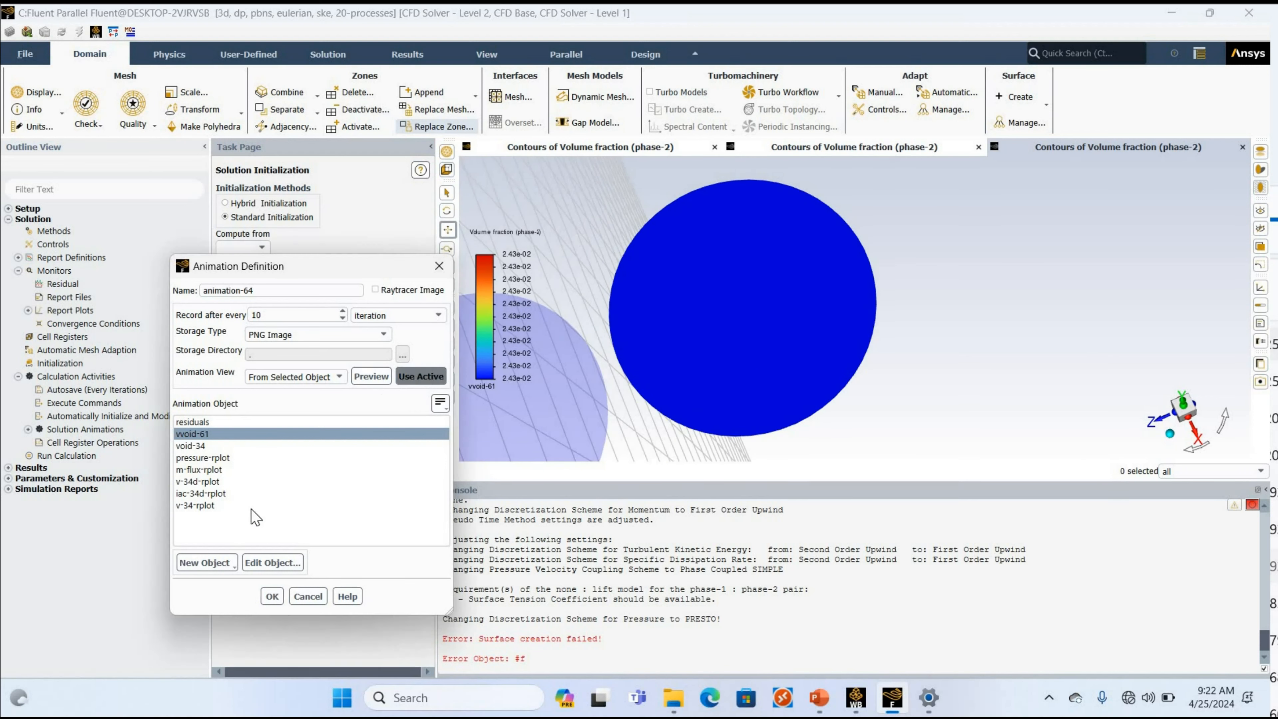
pyautogui.click(270, 594)
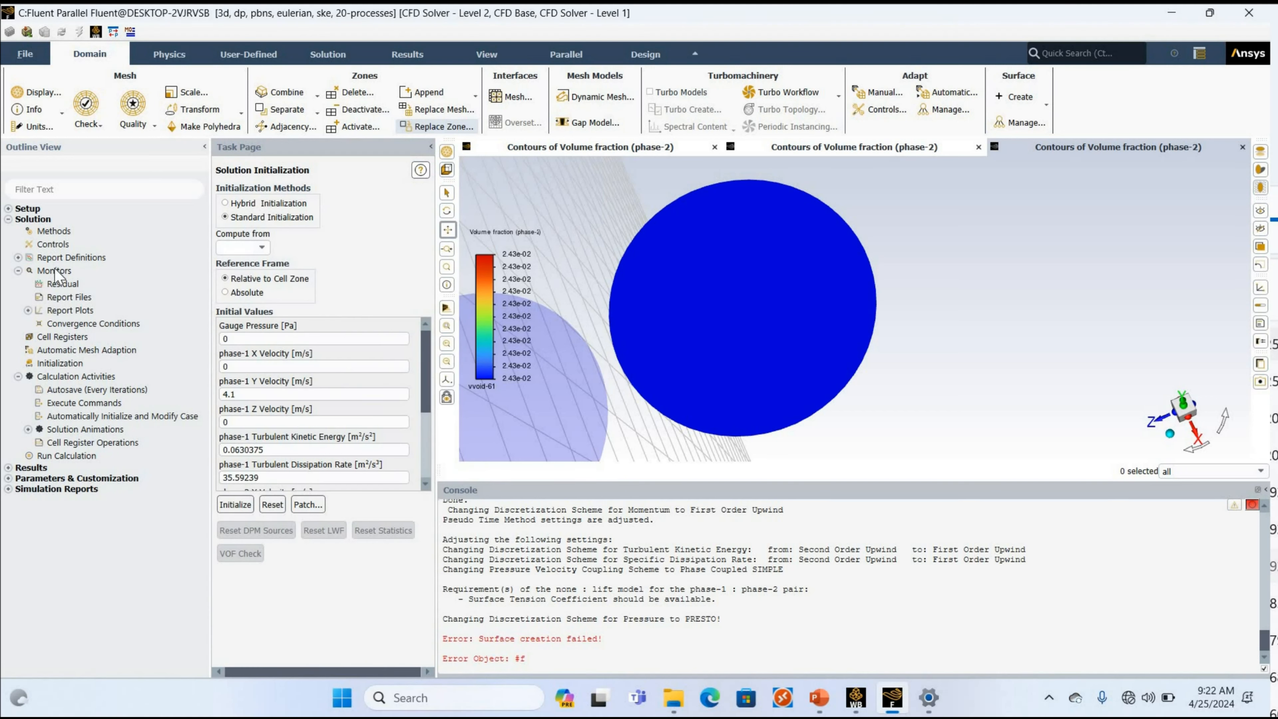
# Set the number of iterations to 3000 and start the calculation.
pyautogui.click(50, 245)
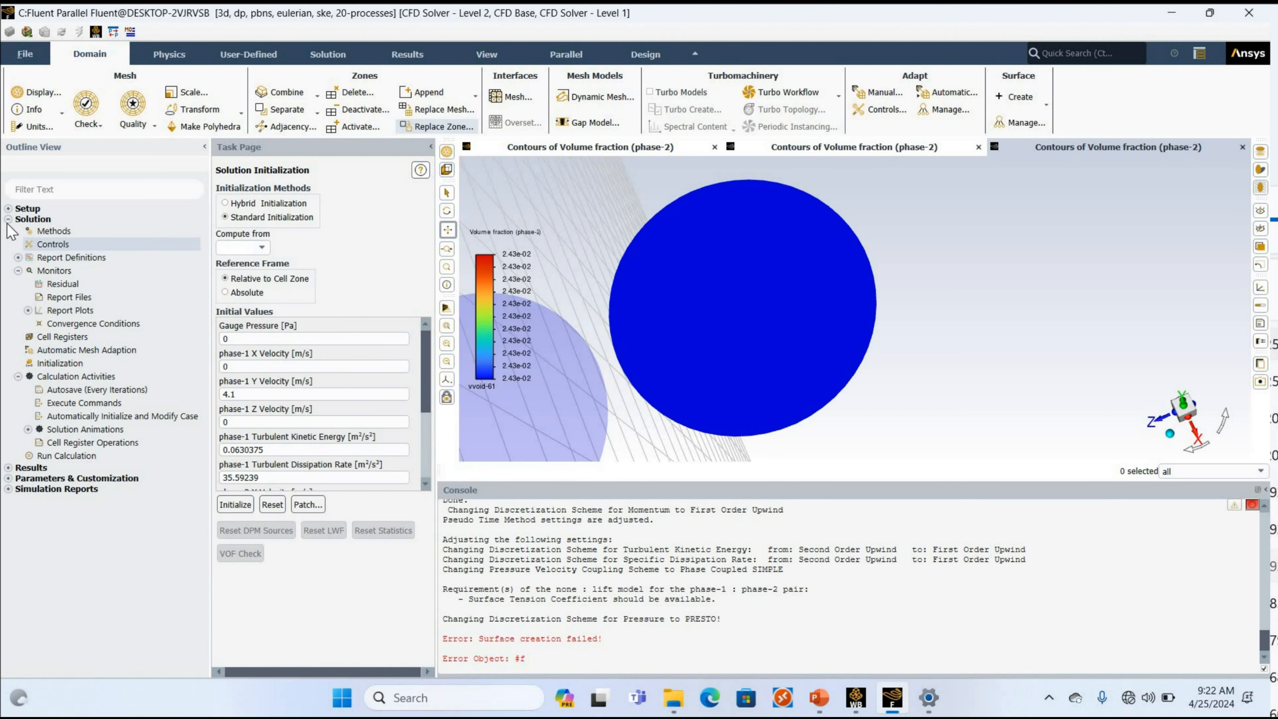
pyautogui.click(7, 224)
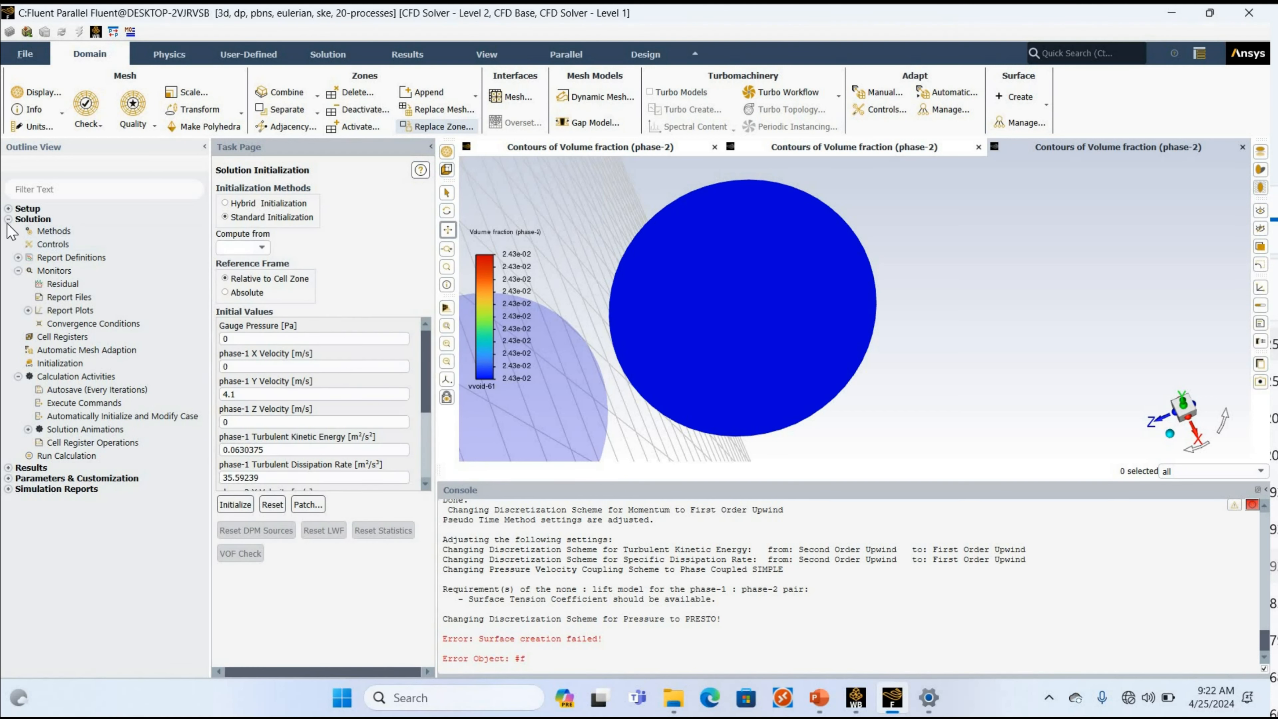
pyautogui.click(65, 456)
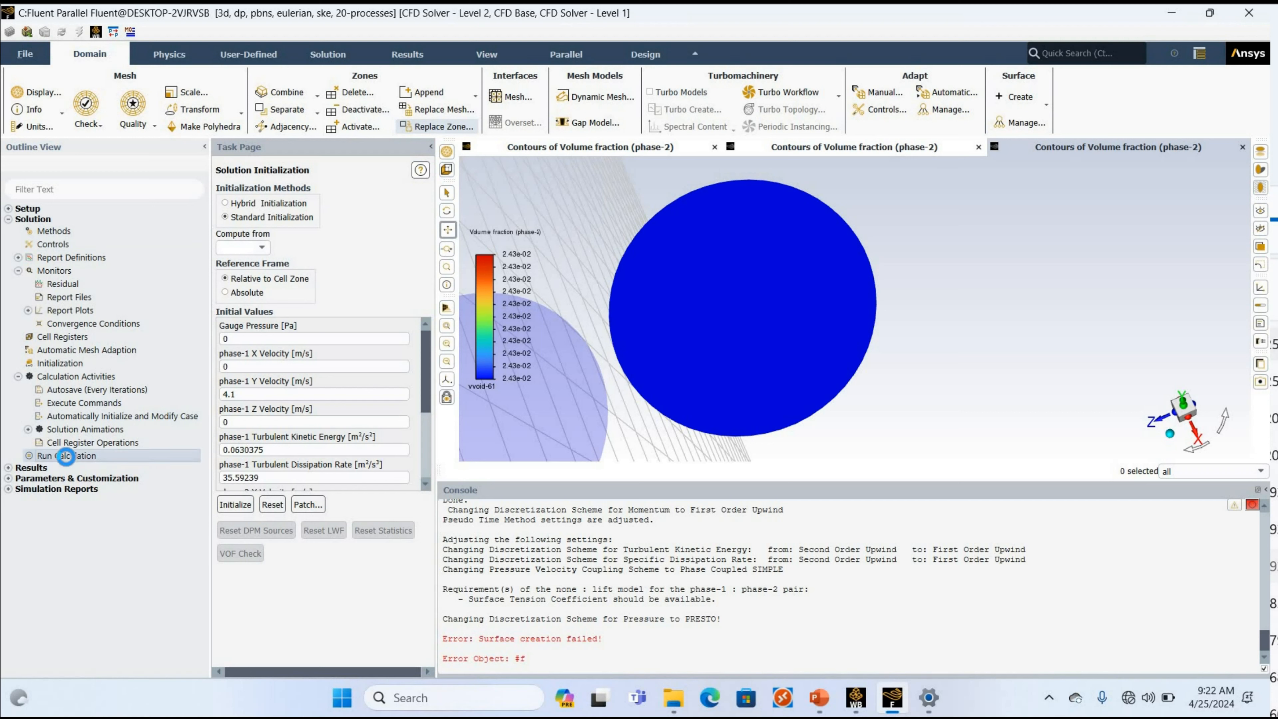
pyautogui.moveTo(256, 244); pyautogui.dragTo(172, 244)
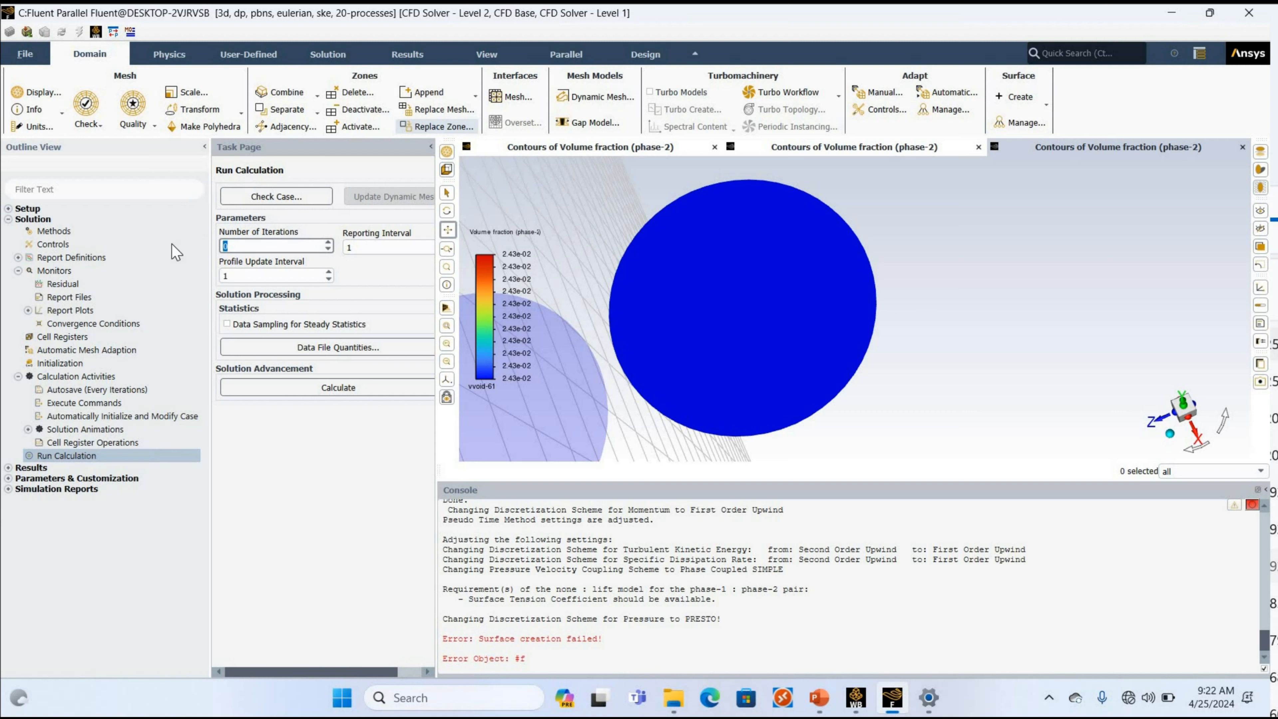
pyautogui.write('3000')
pyautogui.click(355, 392)
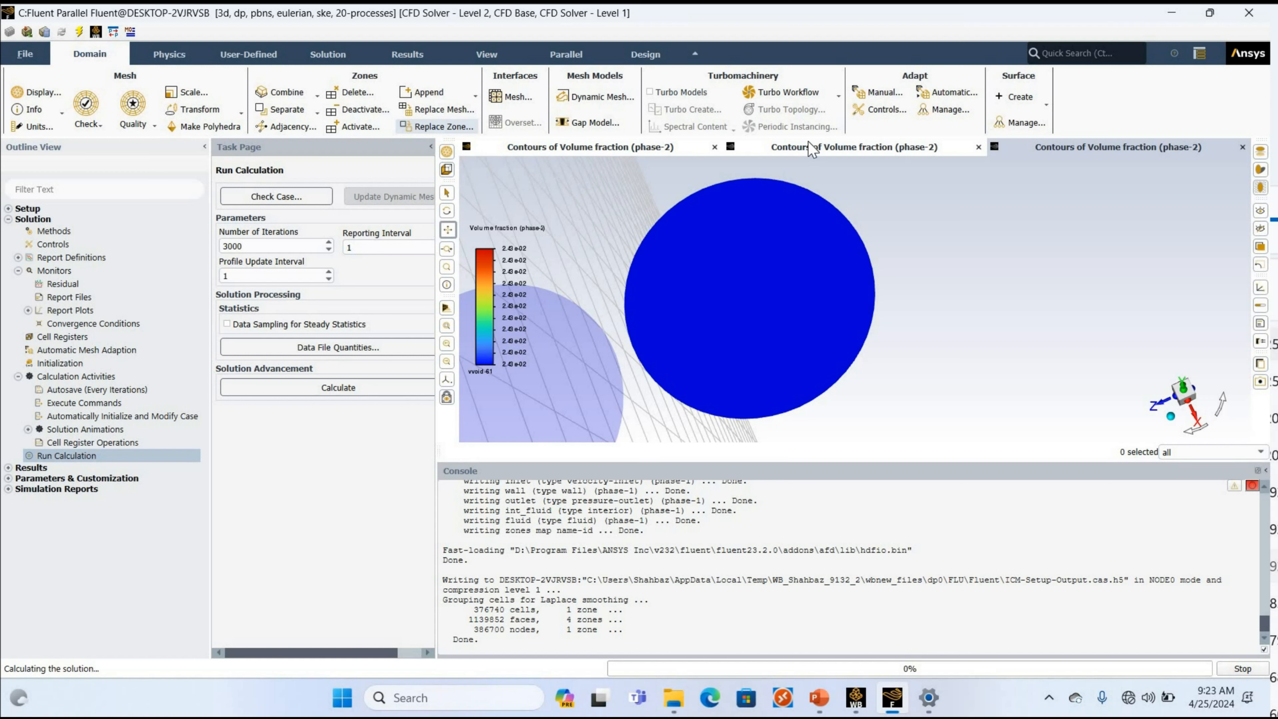
# Look through the open phase-2 volume fraction contour windows while the calculation starts.
pyautogui.click(1056, 145)
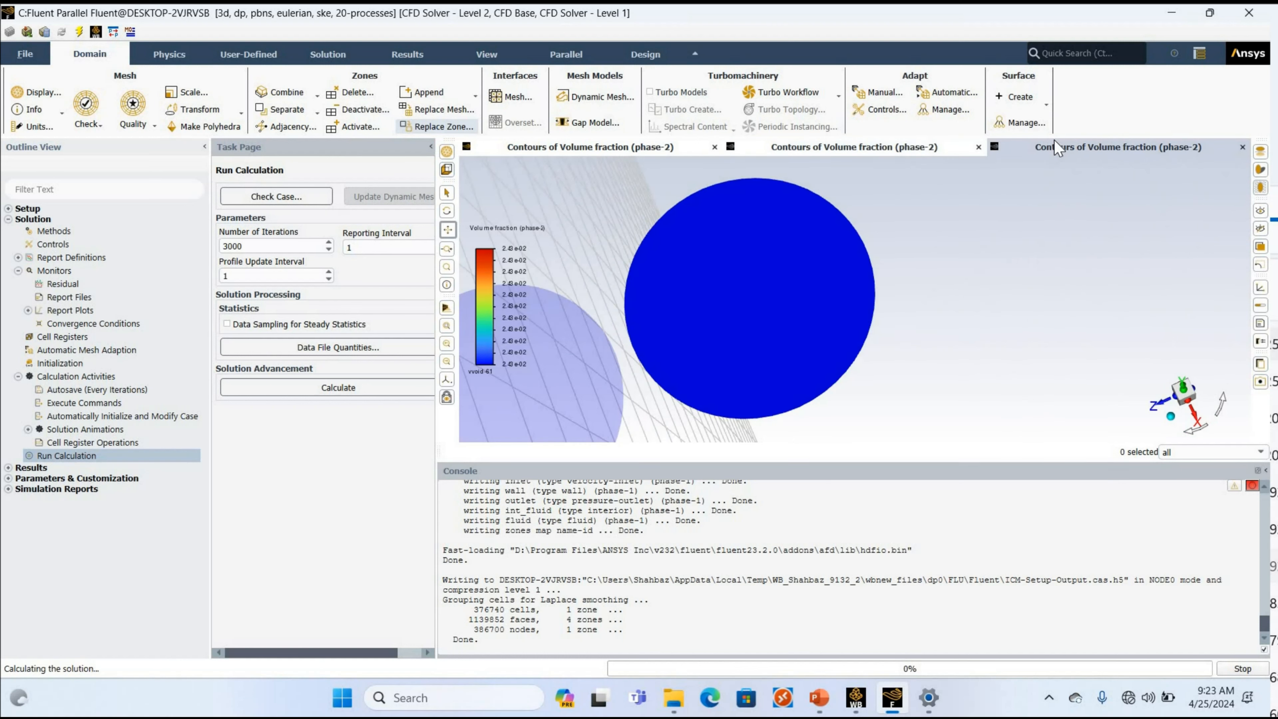
pyautogui.click(630, 149)
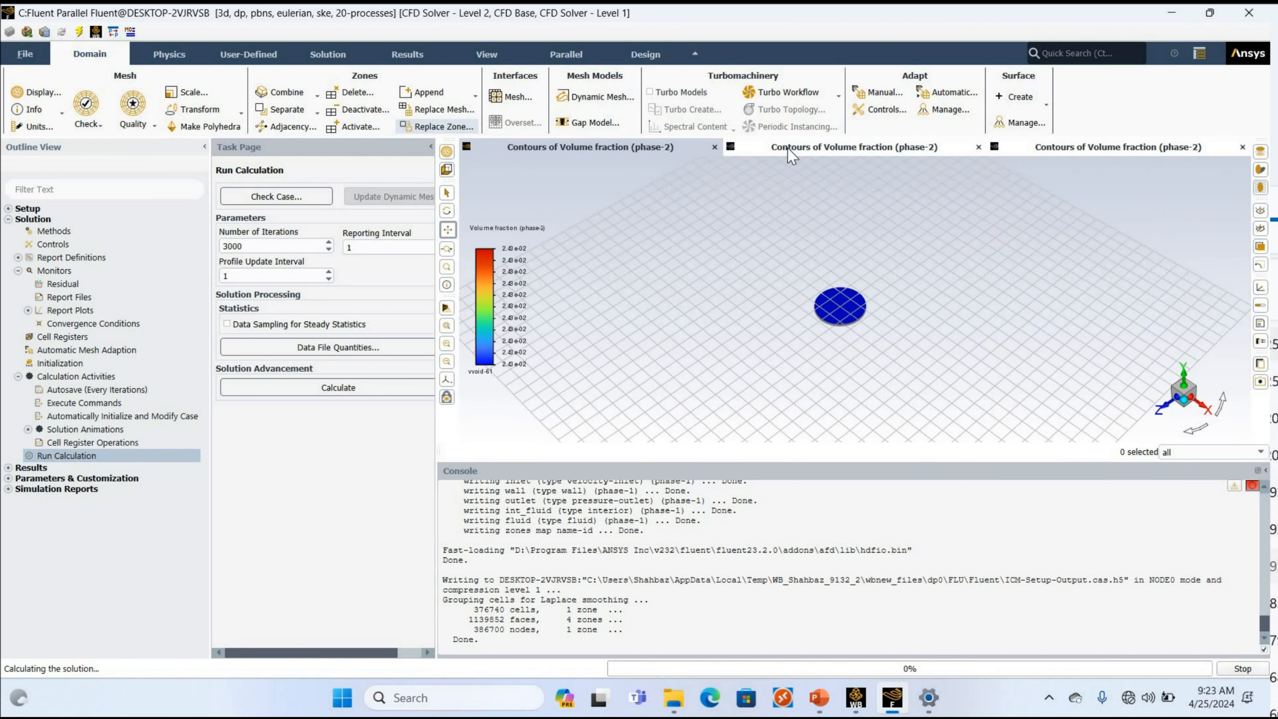
pyautogui.click(1084, 146)
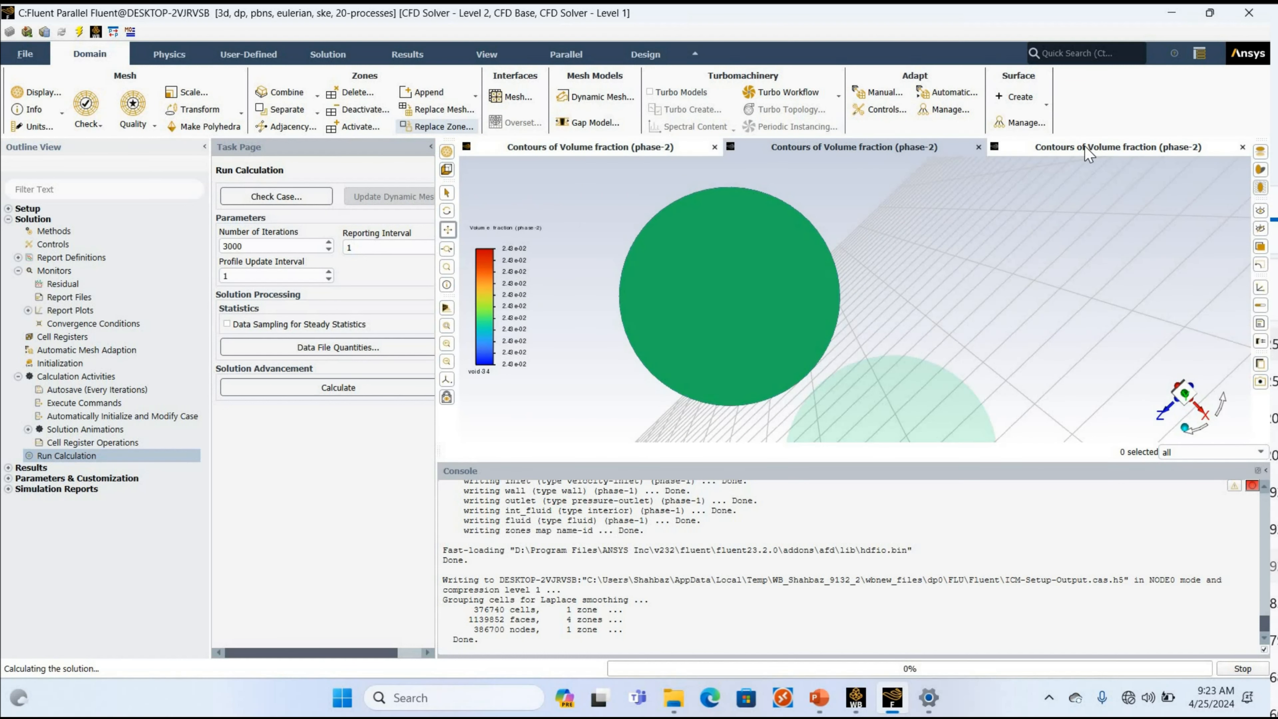
pyautogui.click(835, 148)
pyautogui.click(832, 144)
# Interrupt the running calculation and start it again.
pyautogui.click(1242, 669)
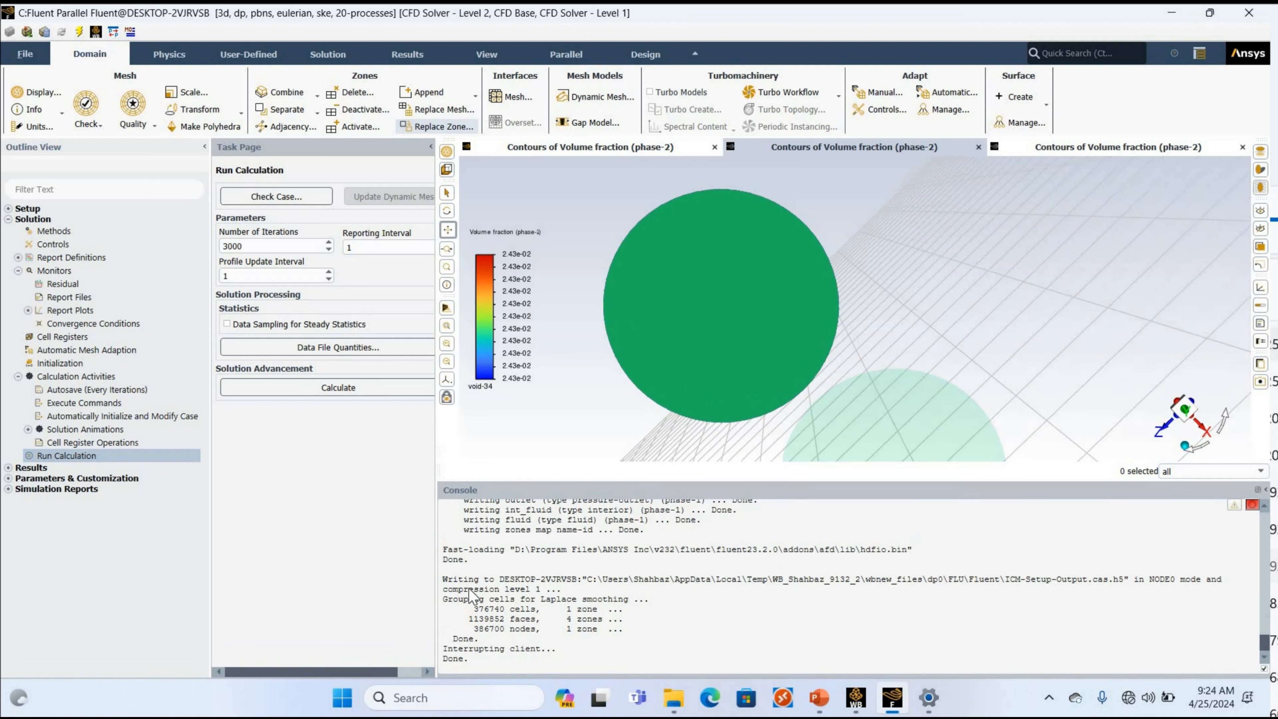
pyautogui.click(337, 387)
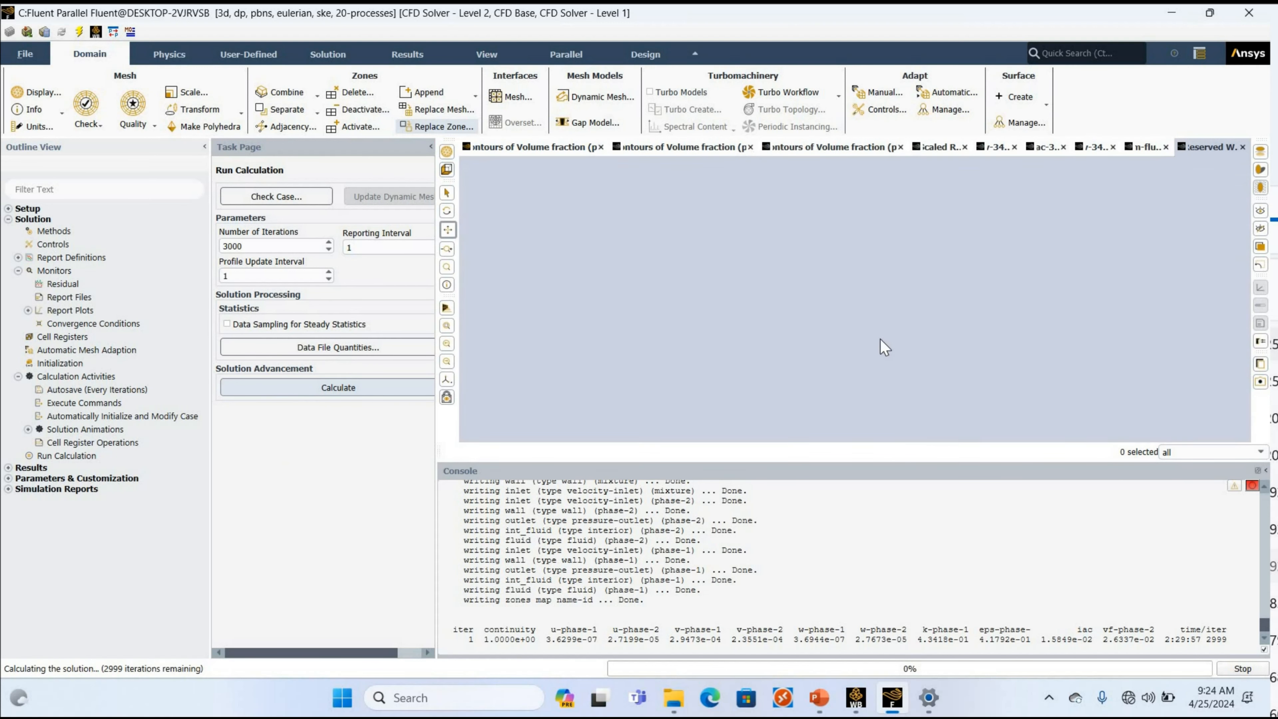
# Examine the iac-34d, v-34d and m-flux report plots while the solution iterates.
pyautogui.click(1056, 152)
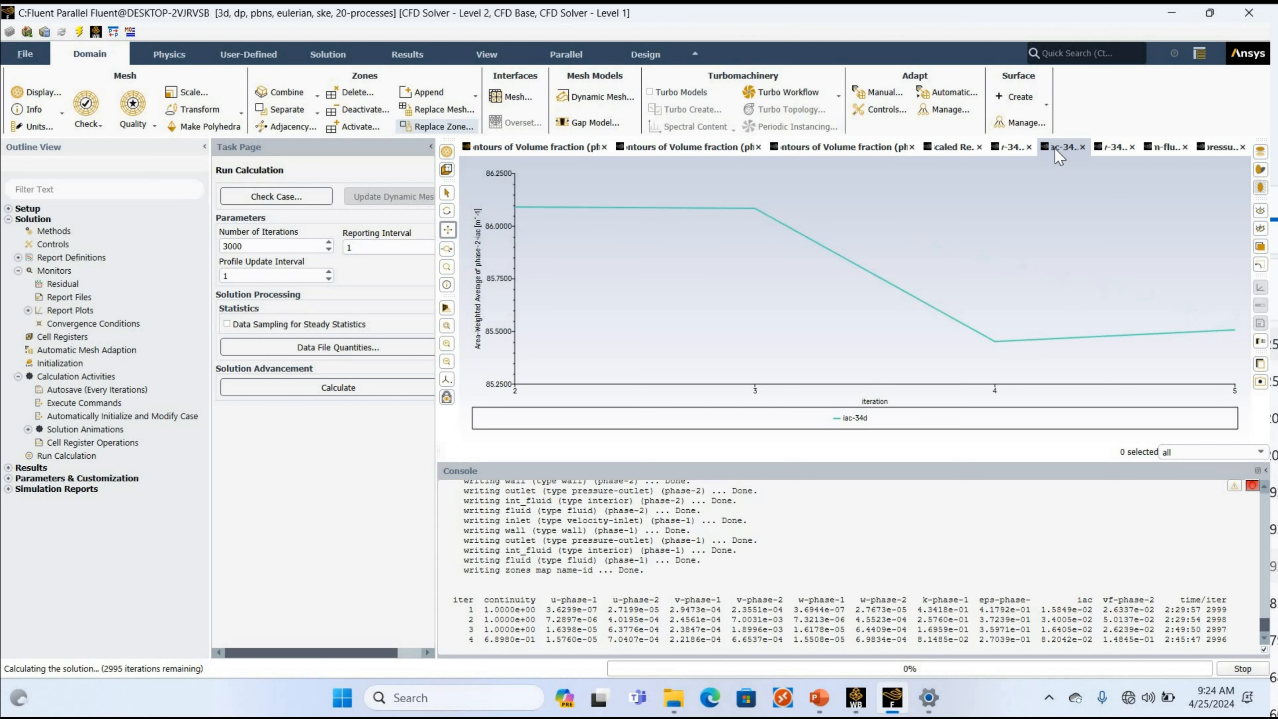
pyautogui.click(1112, 147)
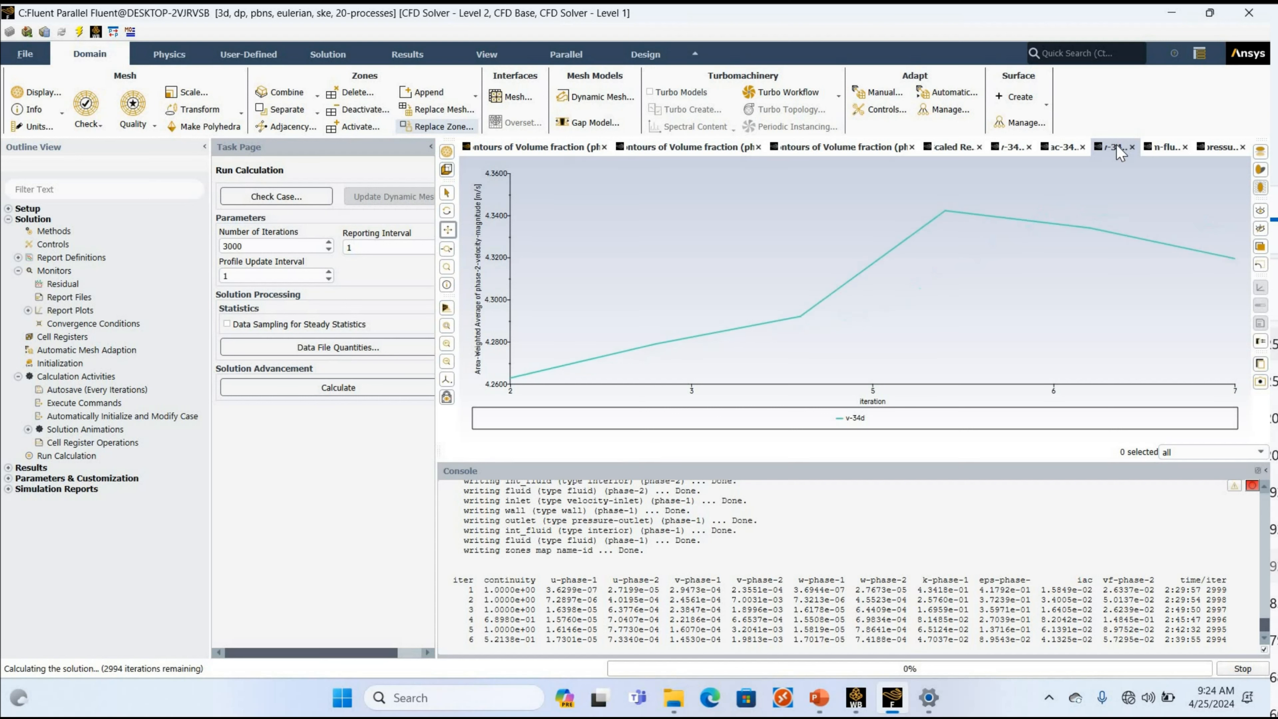
pyautogui.click(1156, 148)
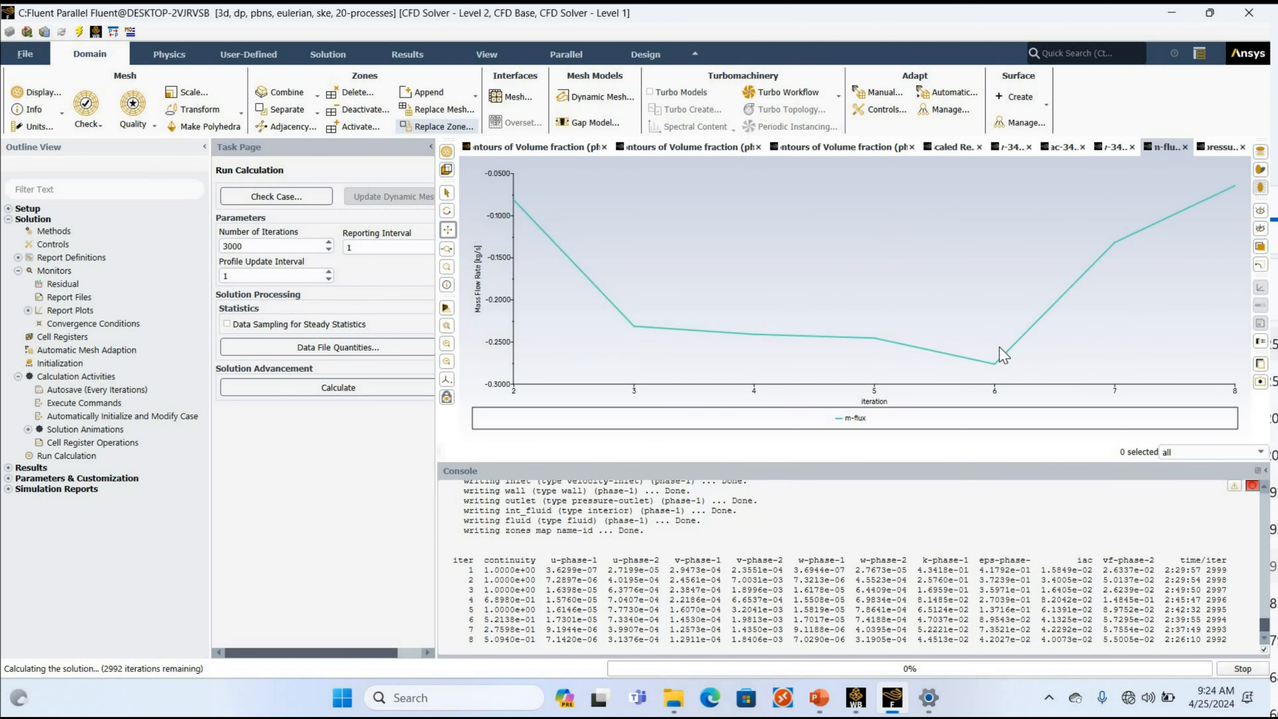
# Check the pressure report plot and compare the phase-2 volume fraction contours on the two pipe cross-sections as the solution iterates.
pyautogui.click(1211, 146)
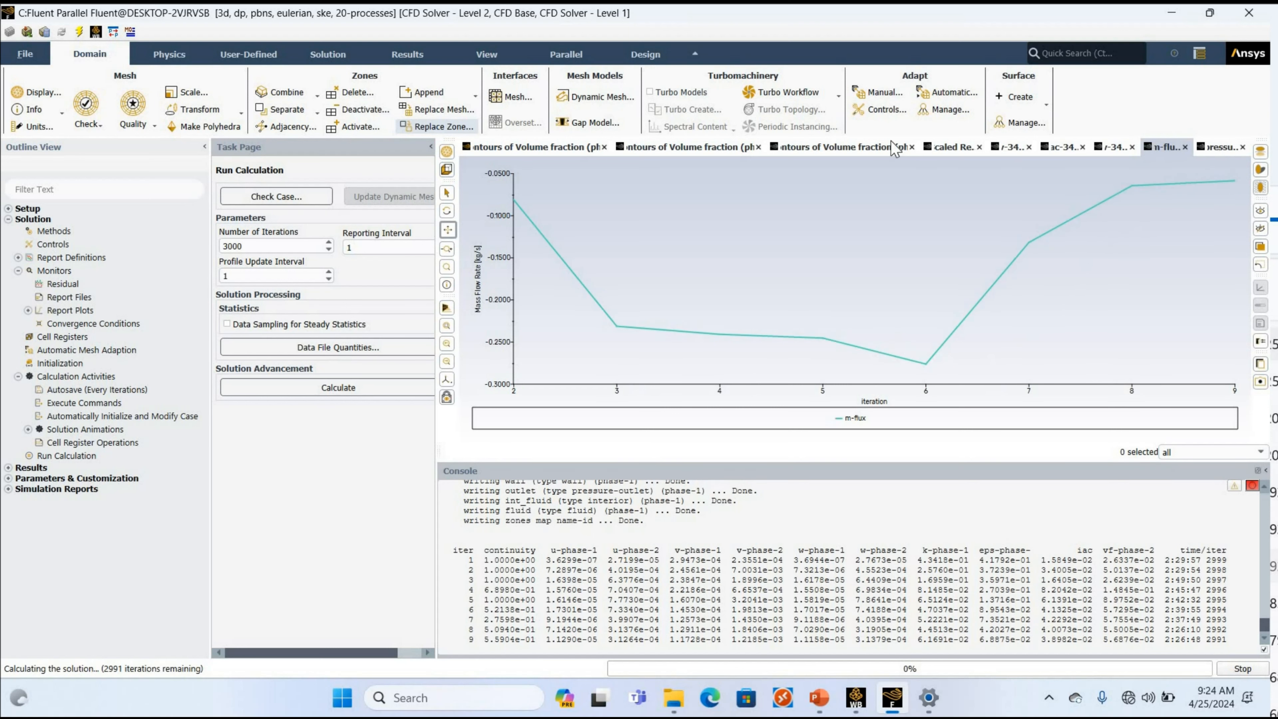
pyautogui.click(842, 146)
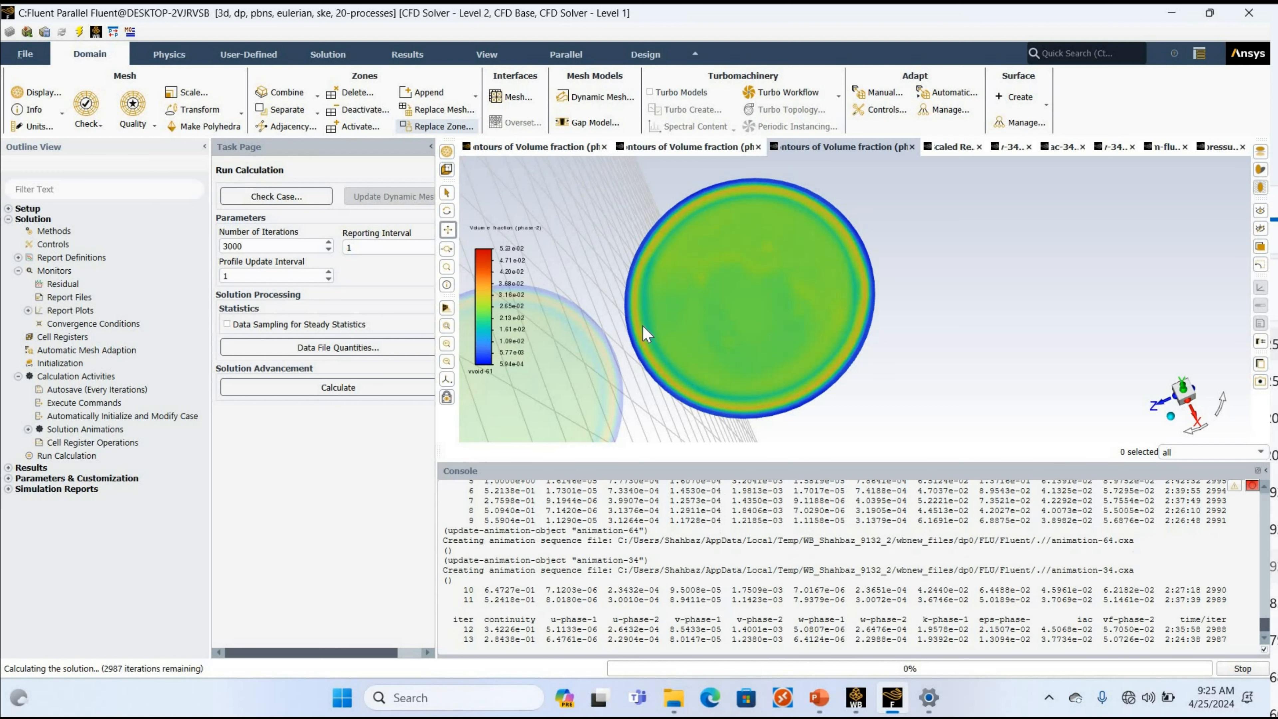
pyautogui.click(678, 148)
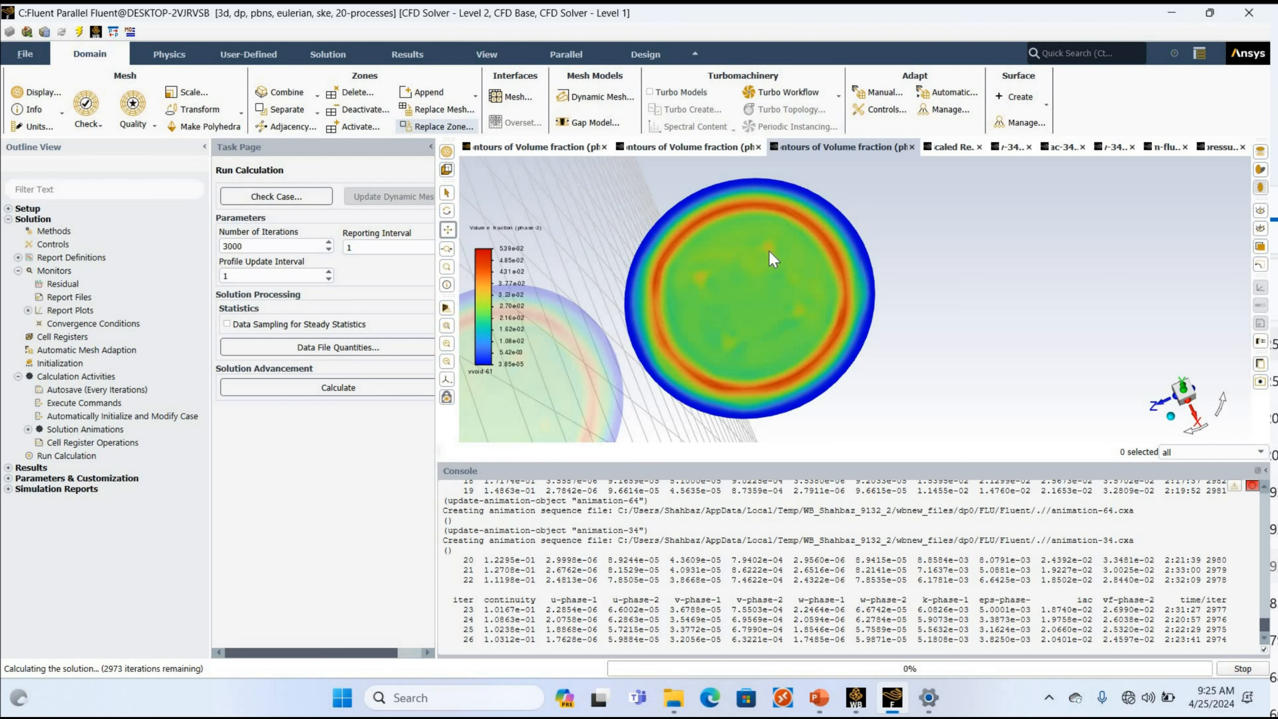
pyautogui.click(825, 149)
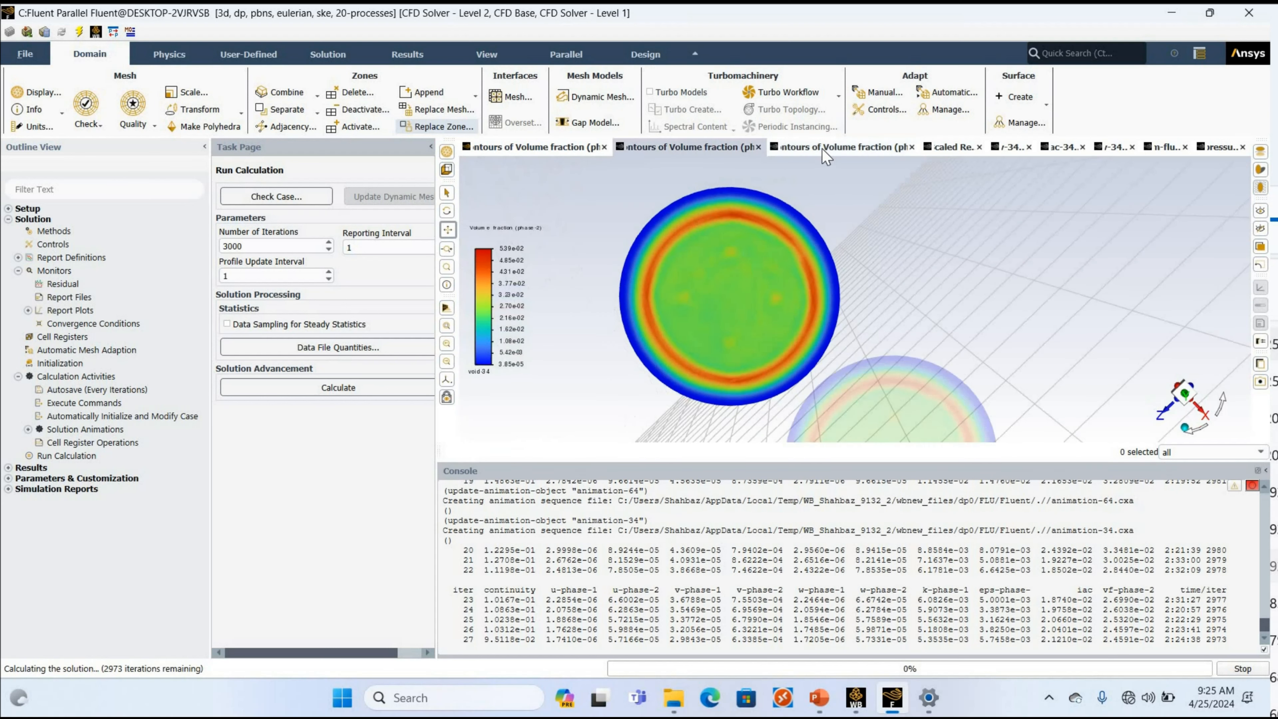
# Review the scaled residuals and the v-34, iac-34d and m-flux plots, and recheck both cross-section volume fraction contours.
pyautogui.click(942, 151)
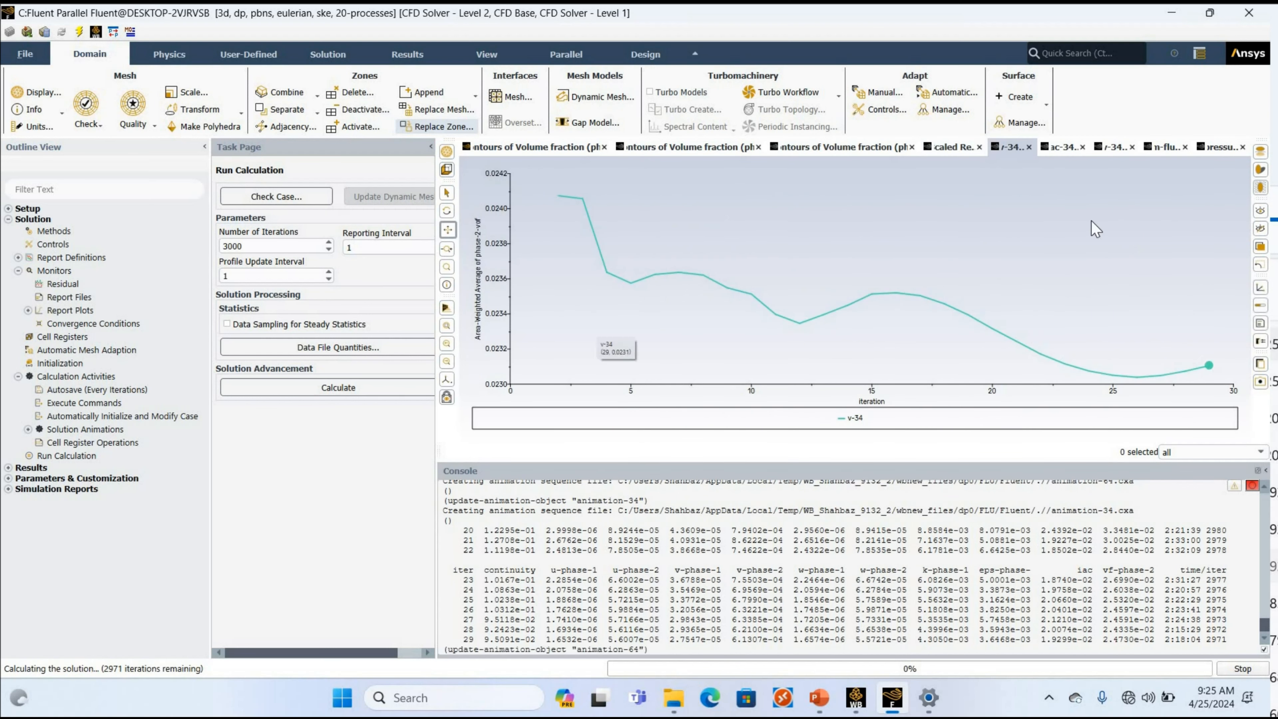
pyautogui.click(1053, 146)
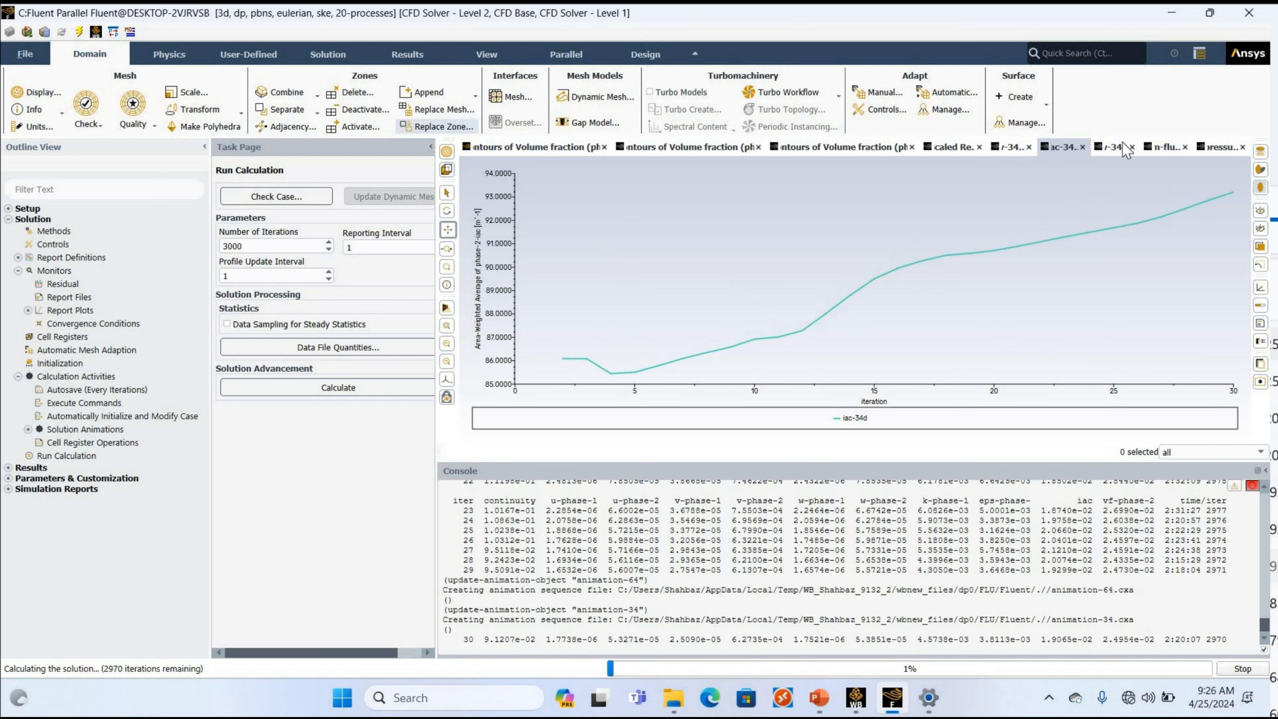
pyautogui.click(1173, 146)
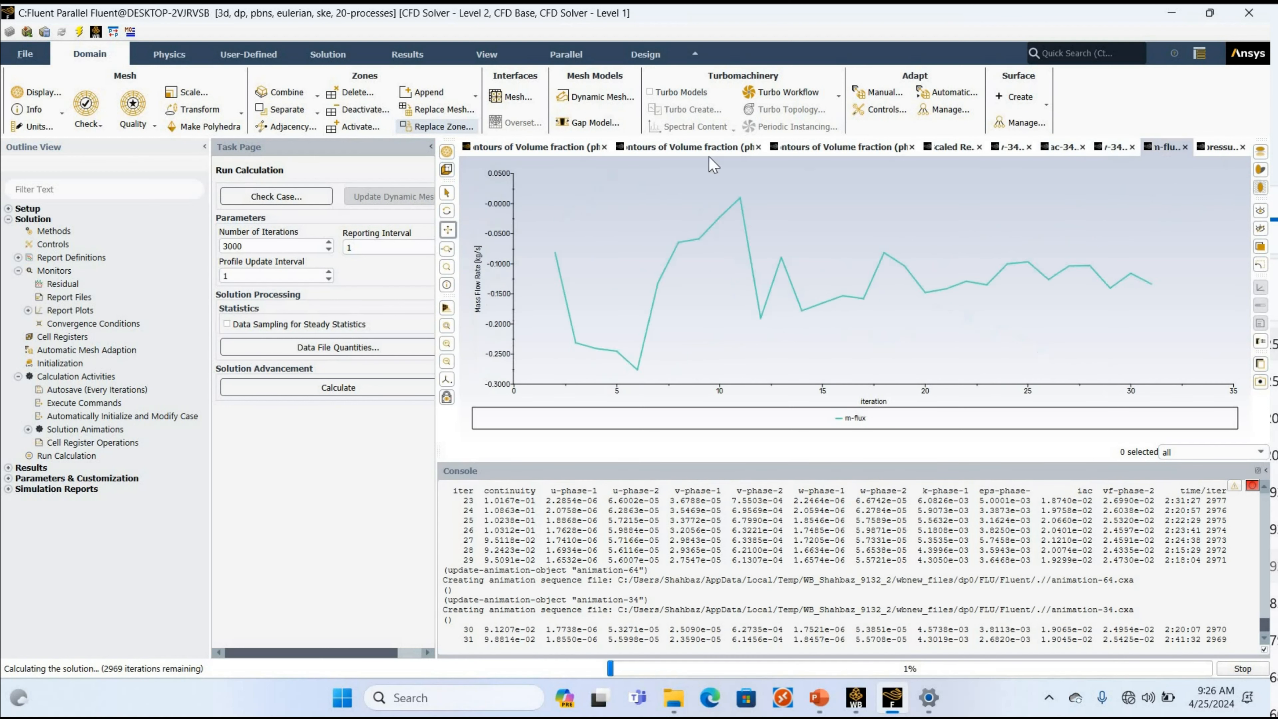
pyautogui.click(810, 148)
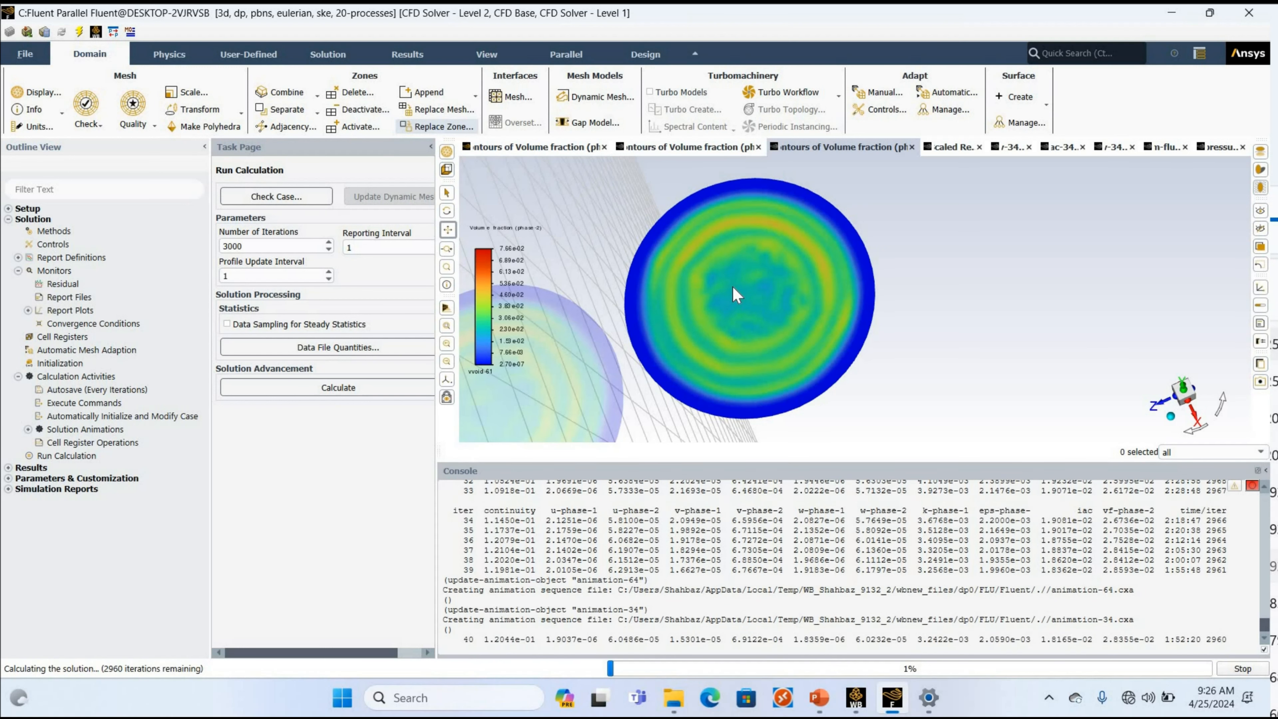
pyautogui.click(678, 147)
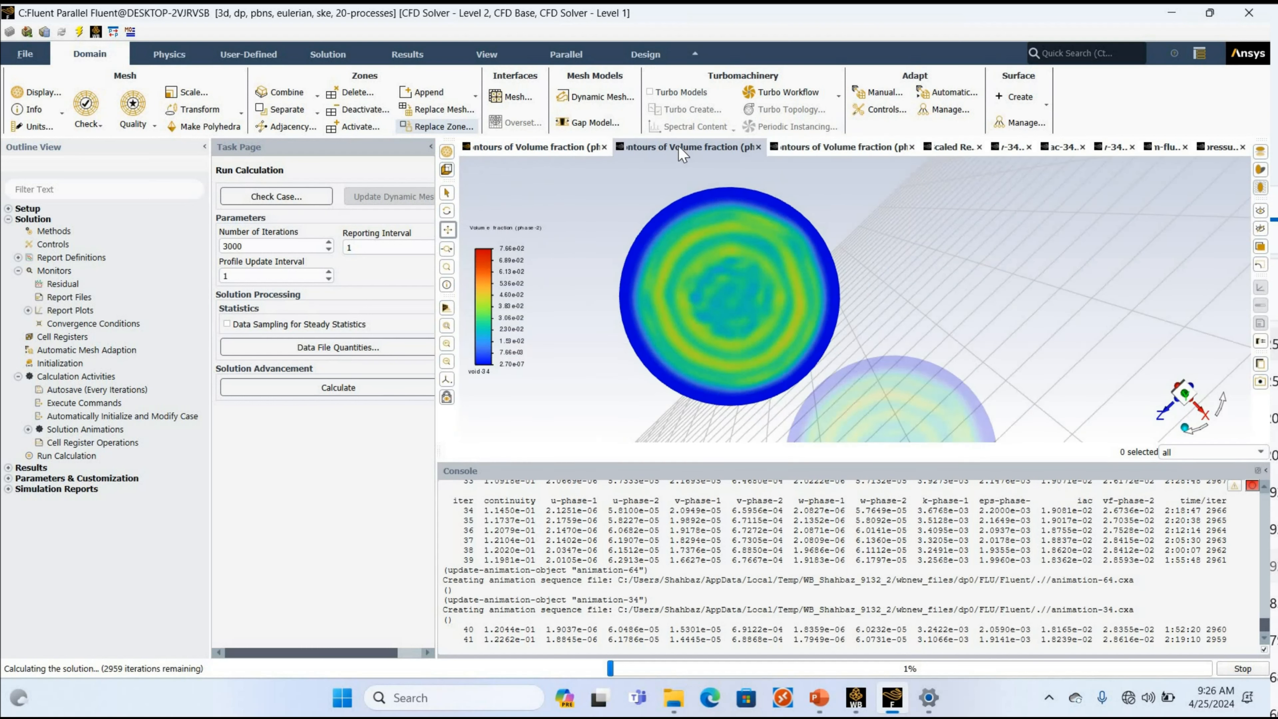